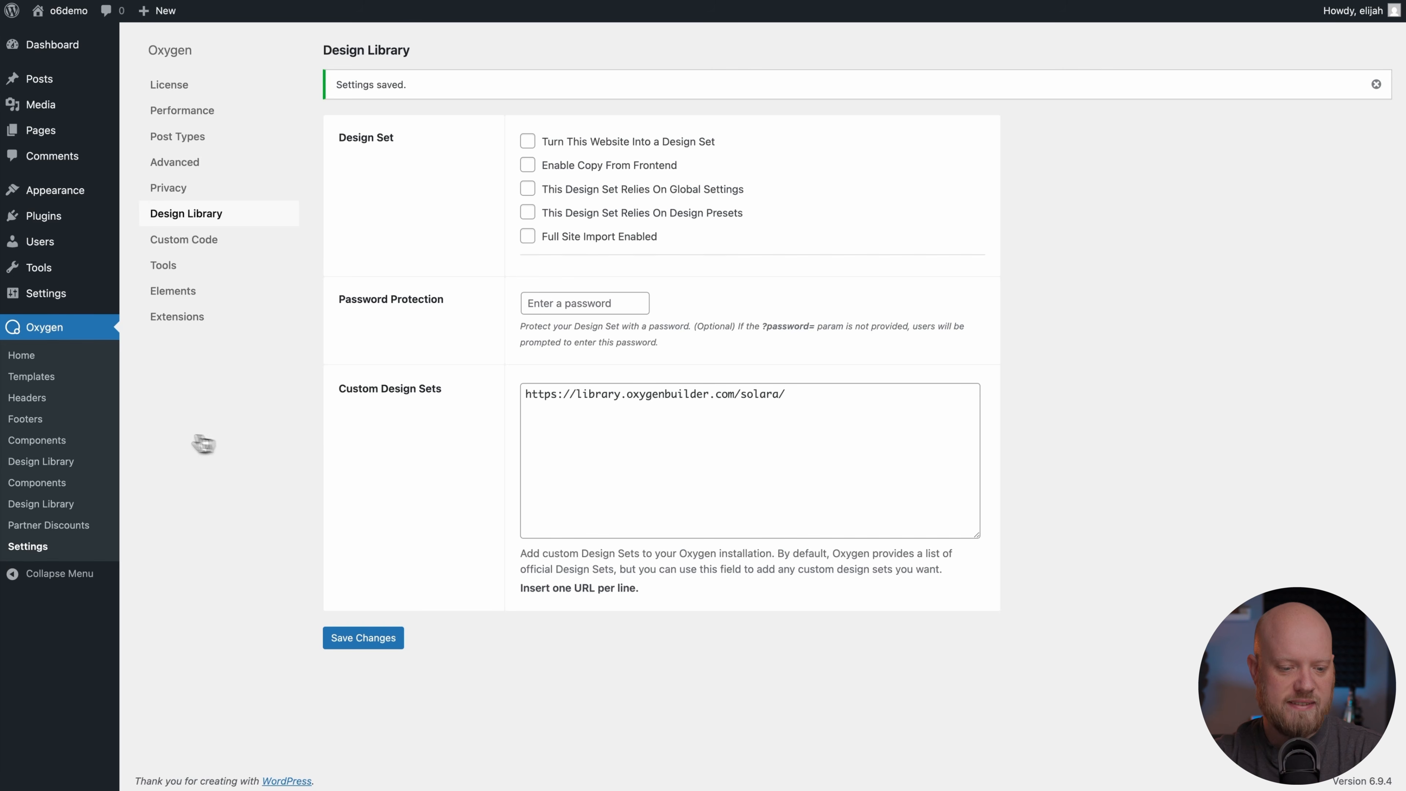
Import the full Solara | Oxygen 6 design set from the Oxygen Design Library, overwriting the existing site content
click(33, 508)
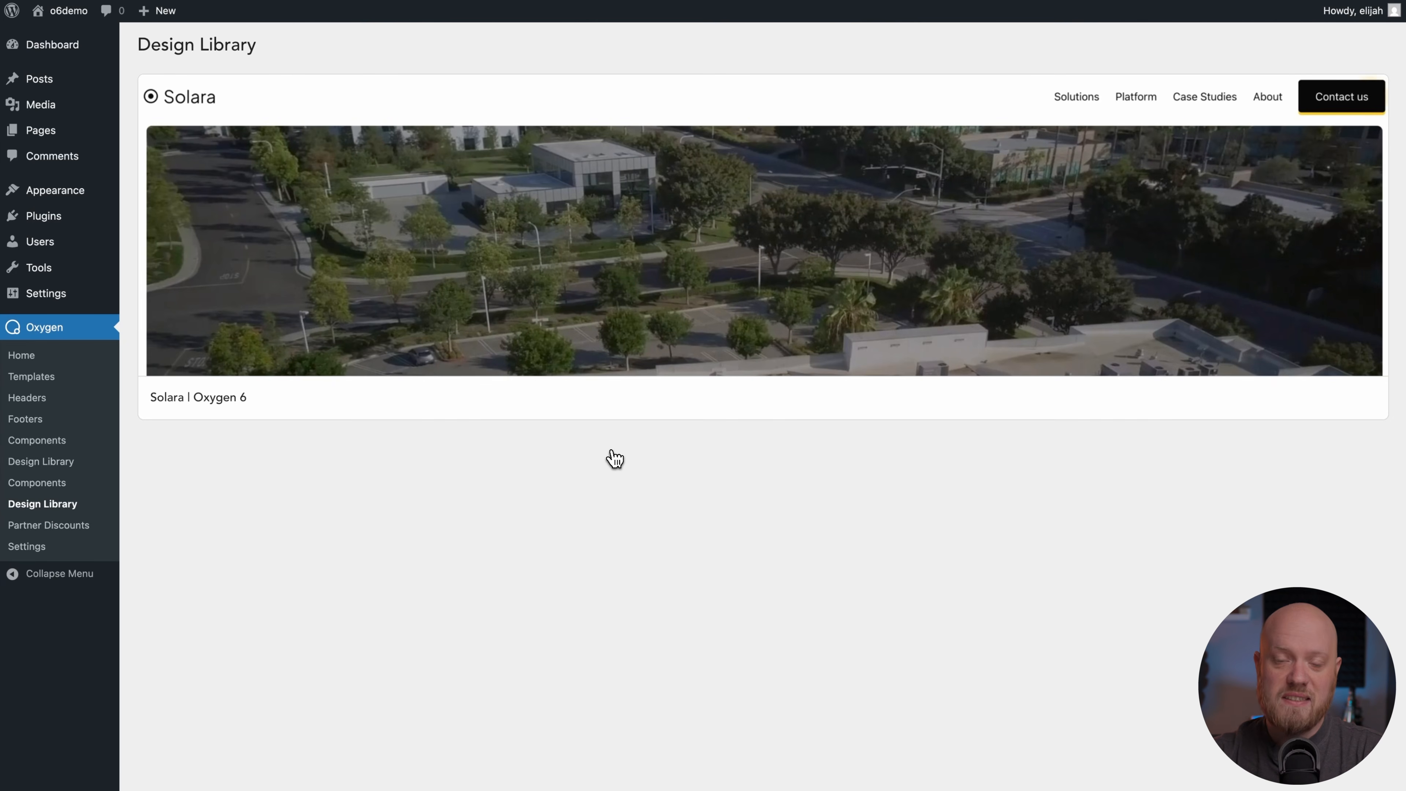
mouse_move(1271, 398)
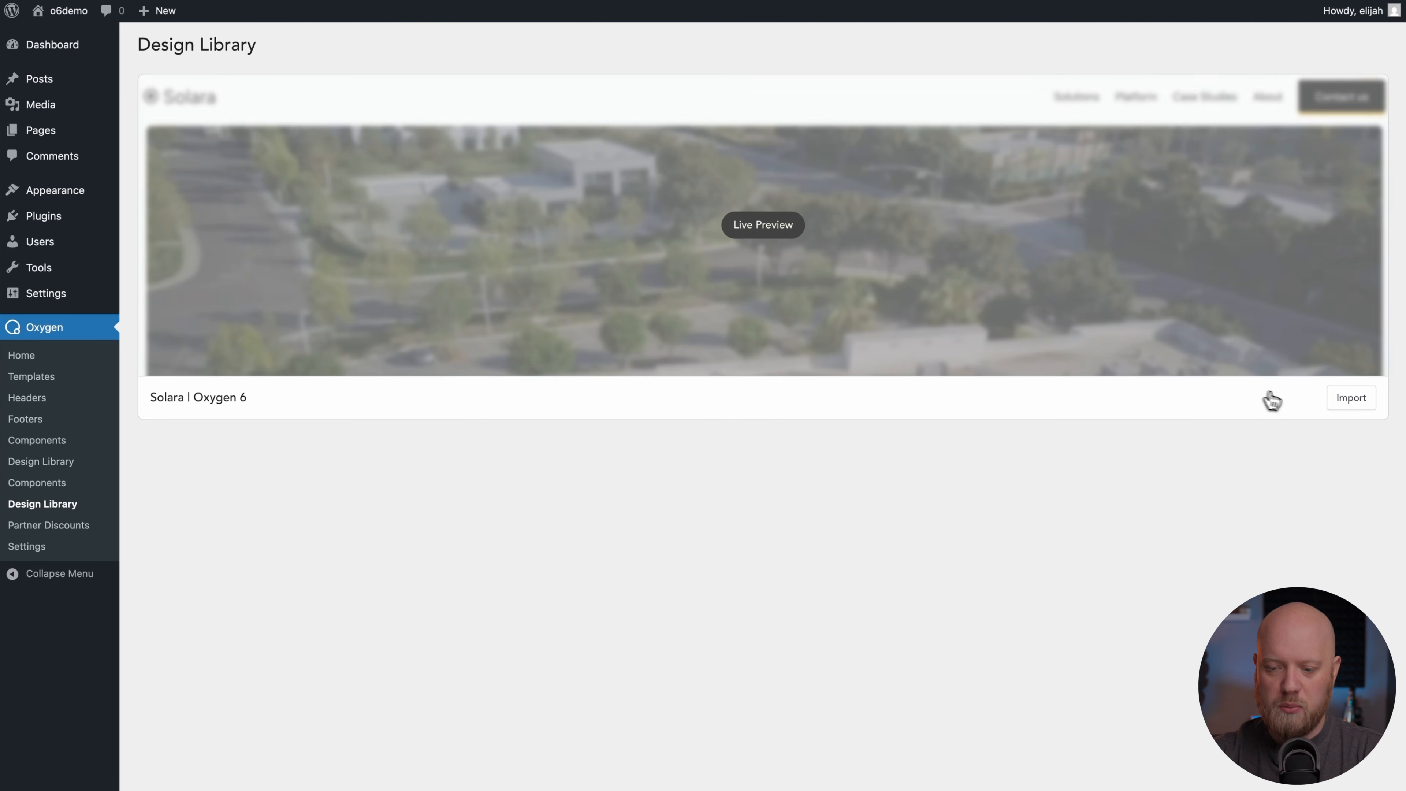
click(1350, 399)
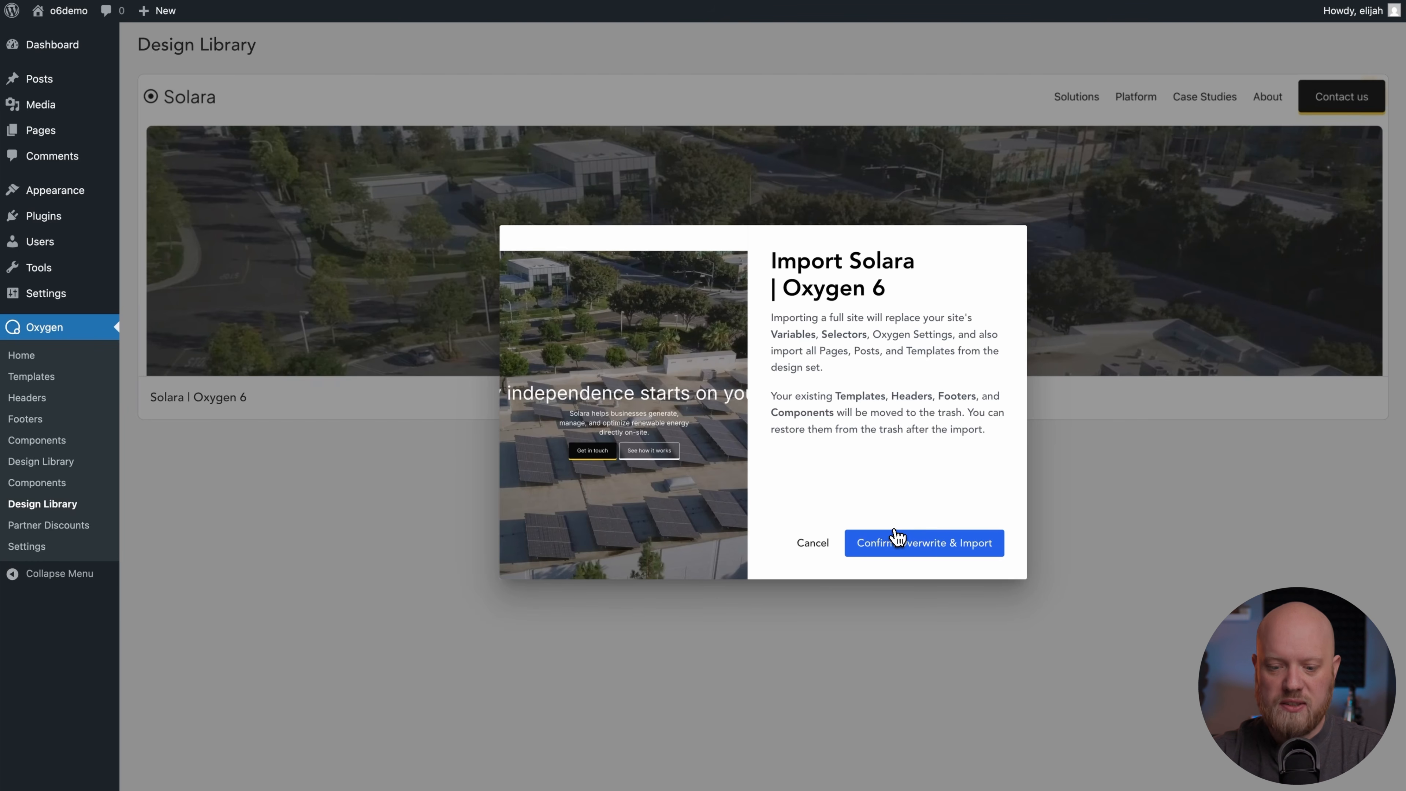
click(899, 551)
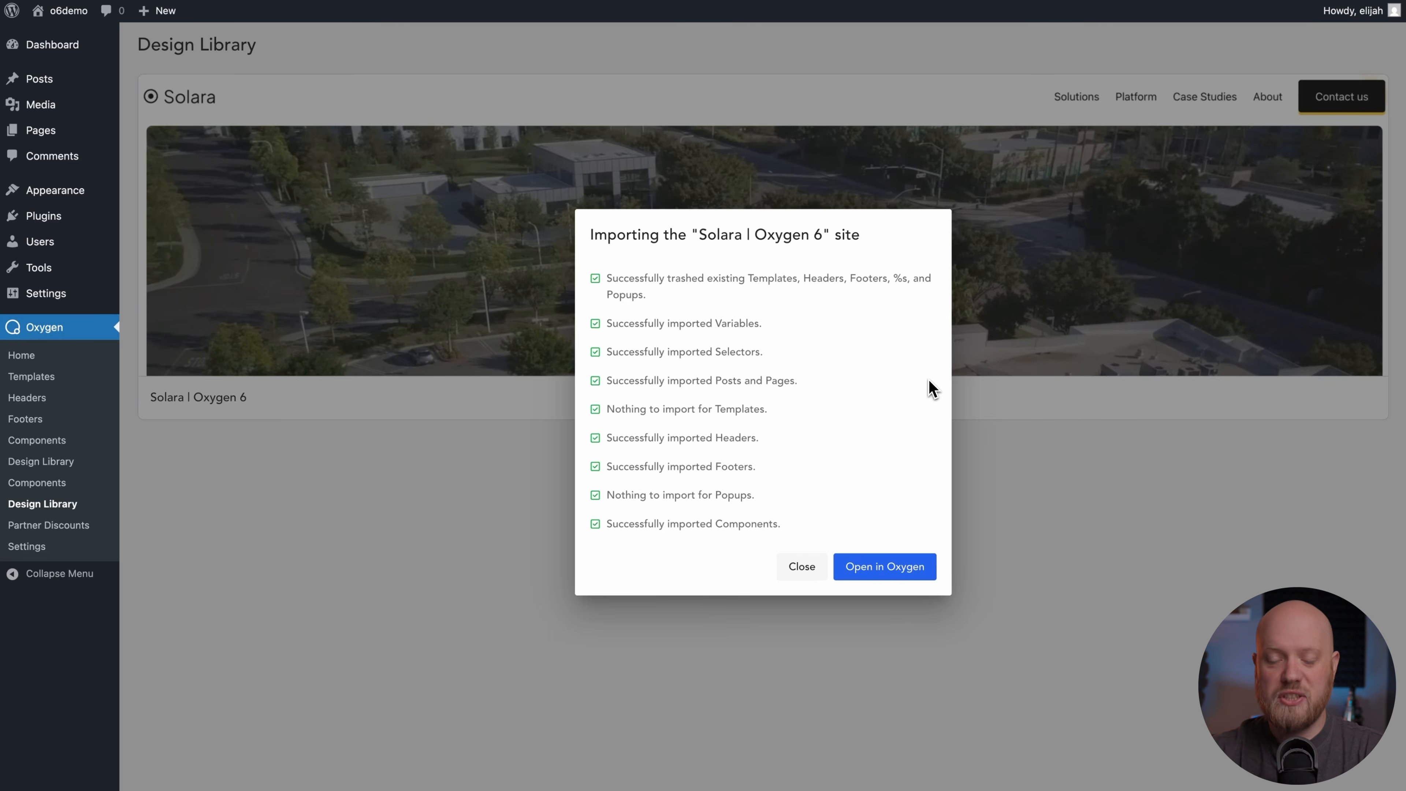
Open the imported site in the Oxygen builder and look over its Home page
click(908, 567)
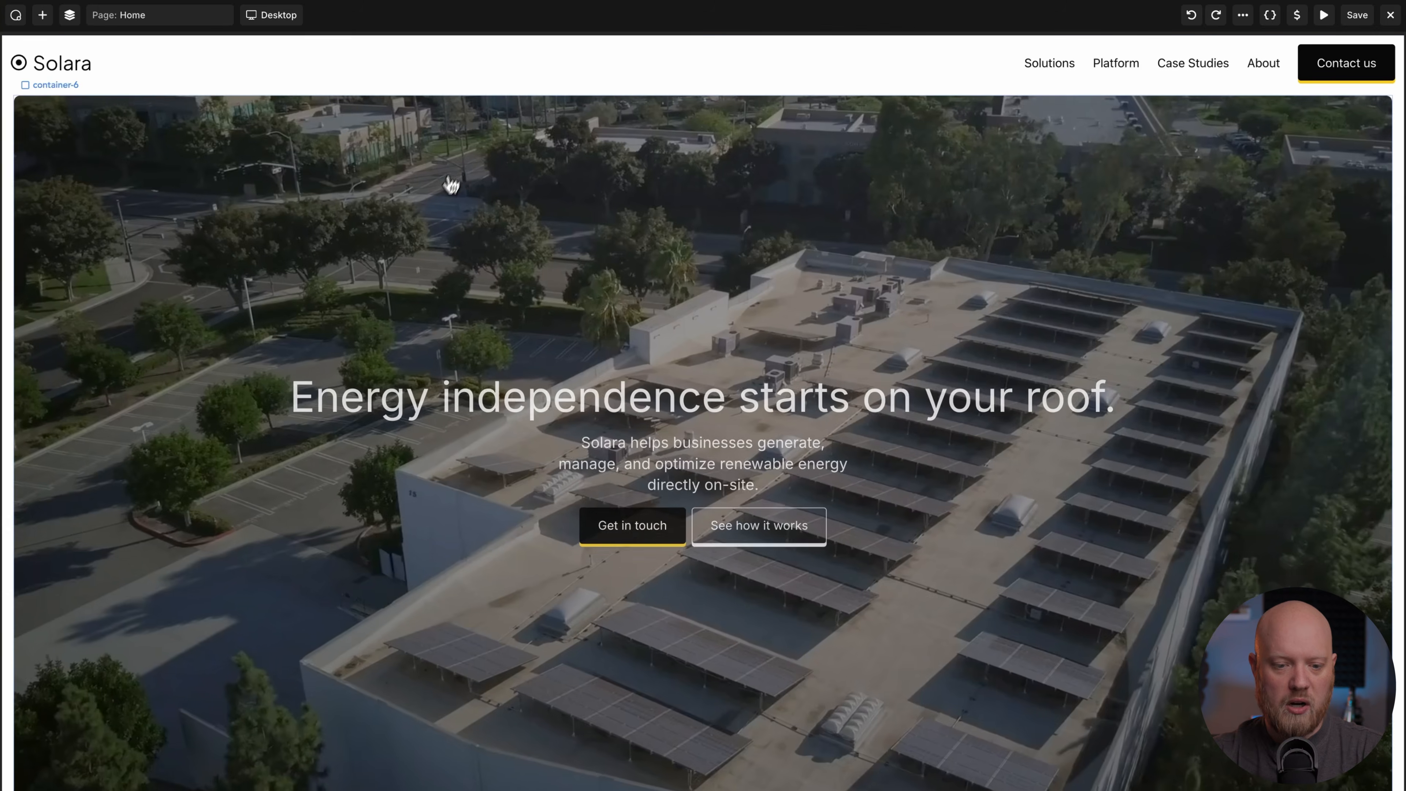
scroll(455, 238, down, 10)
scroll(454, 241, up, 10)
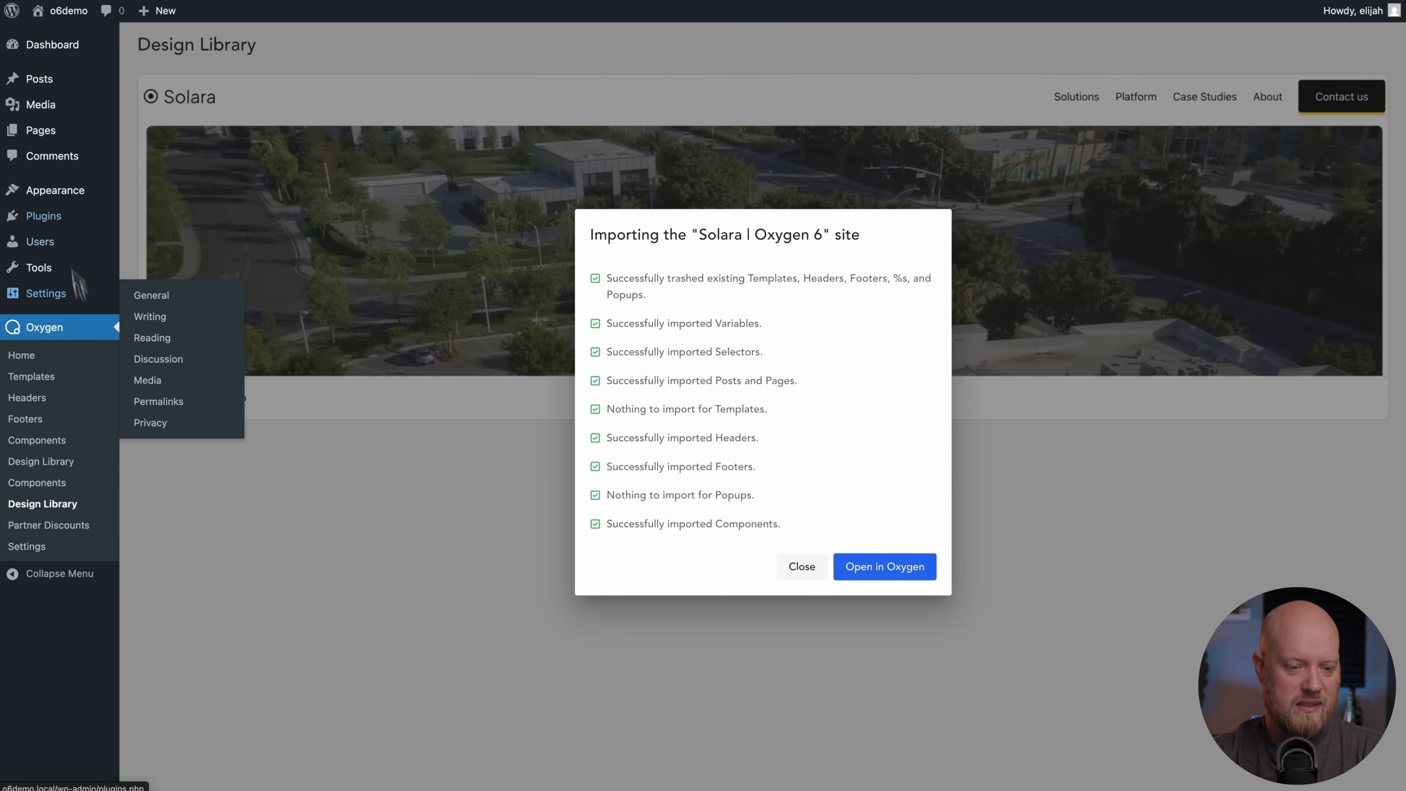
Open the WordPress pages list and review the pages imported with the design set
click(44, 133)
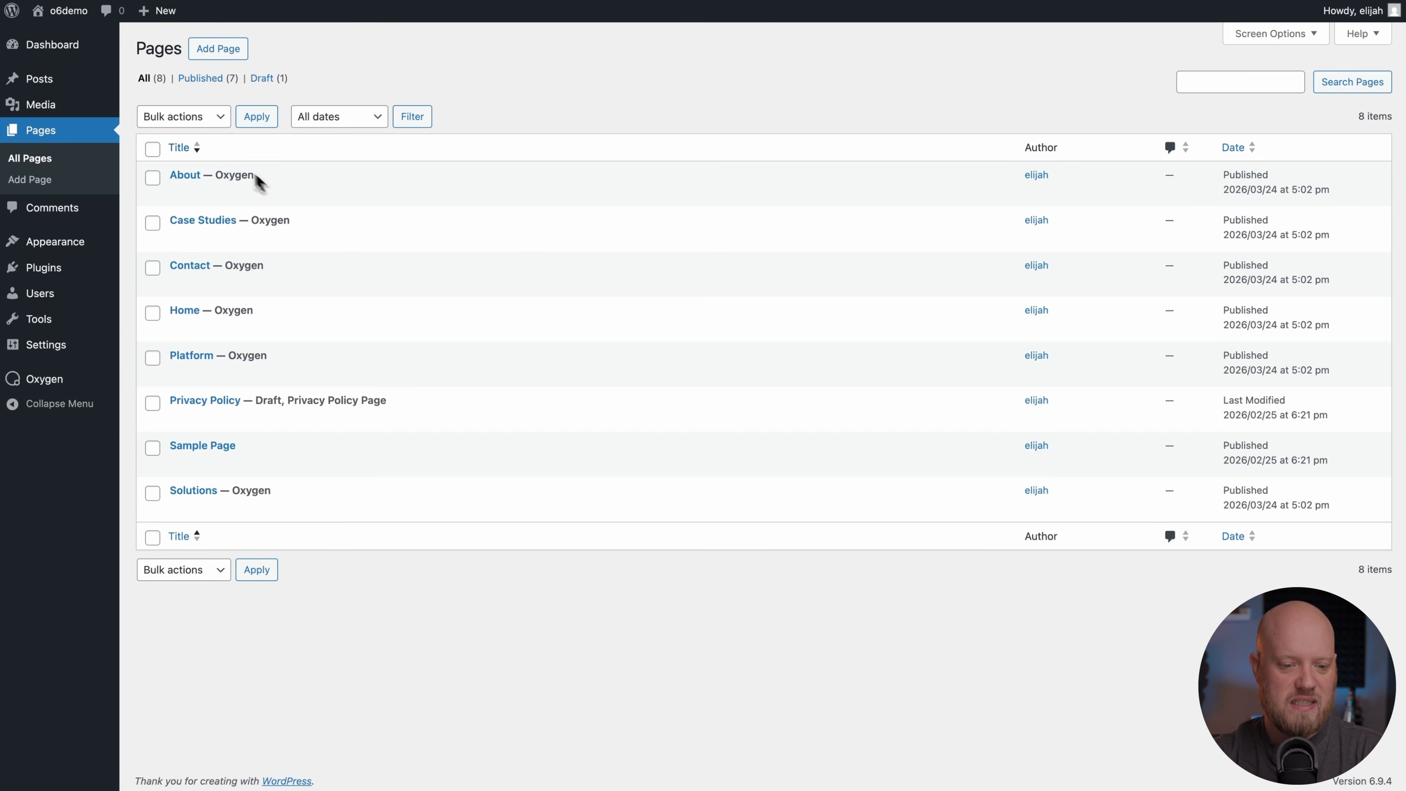
mouse_move(196, 224)
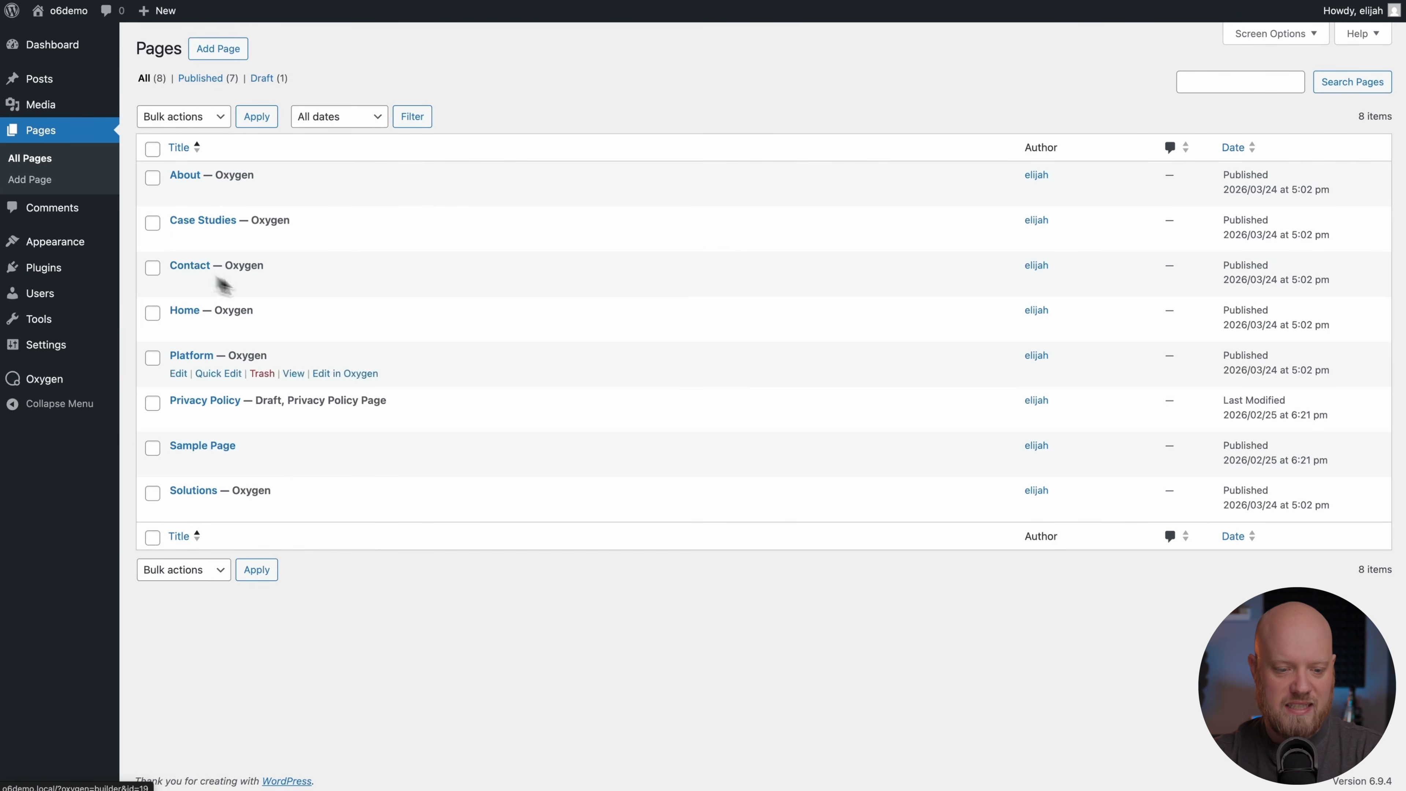
mouse_move(258, 320)
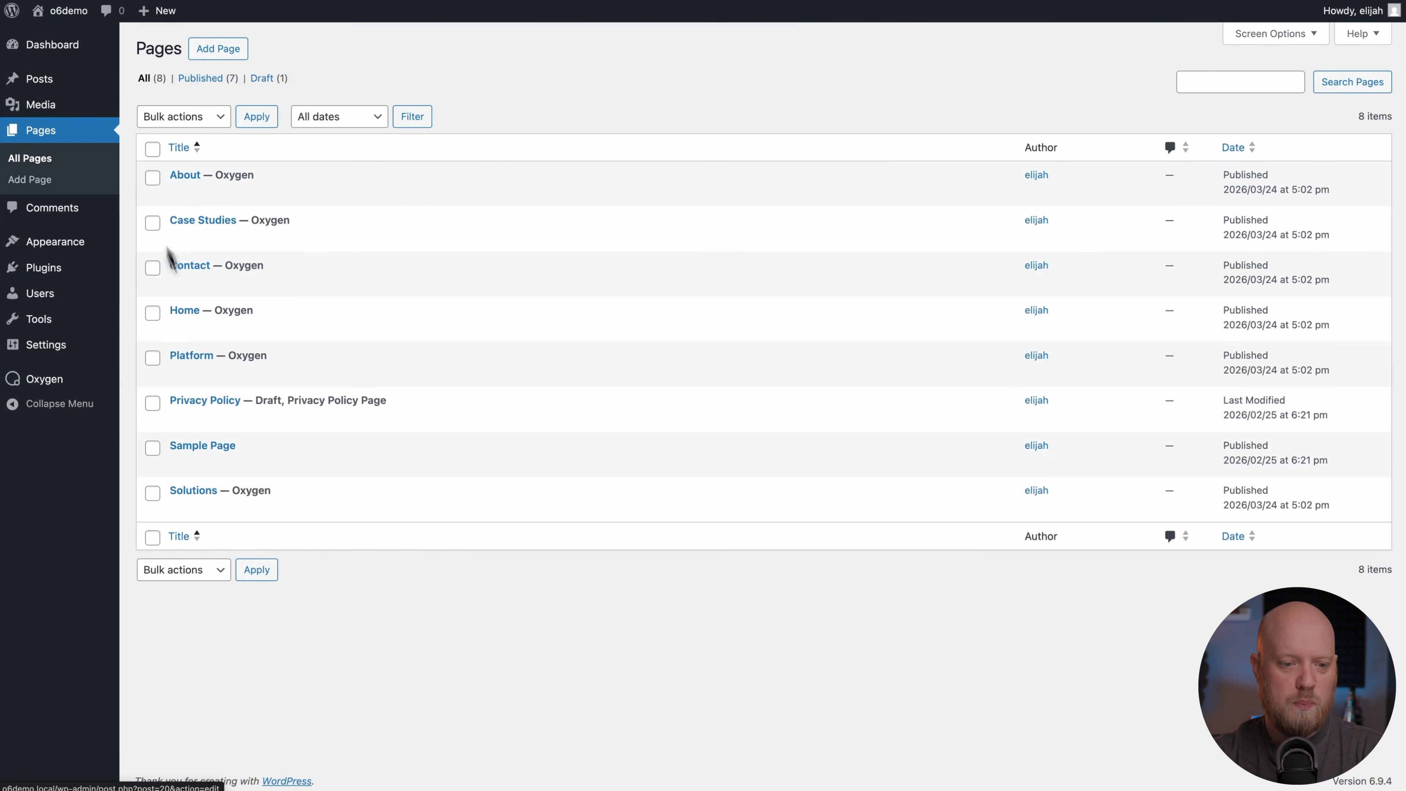
View the site's front end in a new browser tab, then return to the admin area
right_click(62, 43)
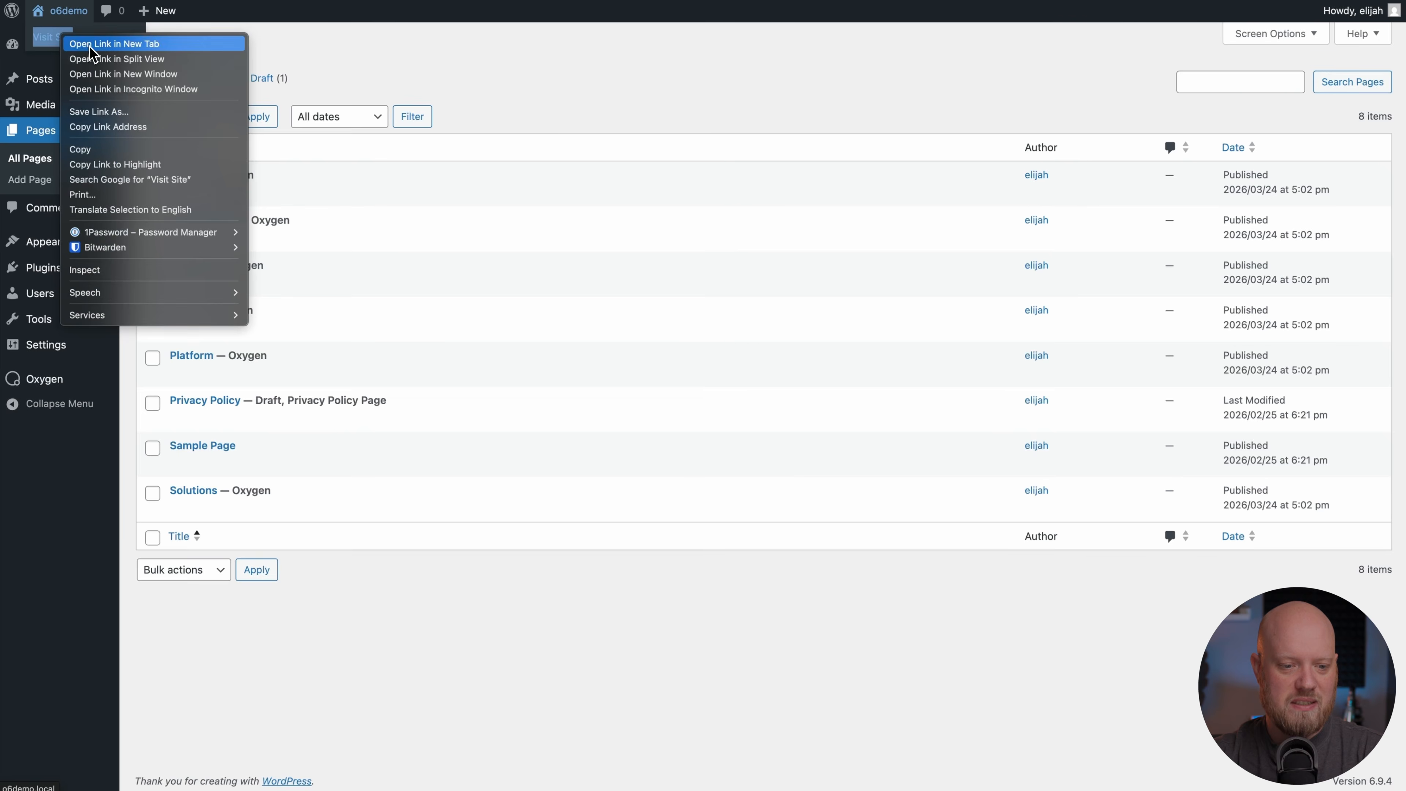
click(111, 47)
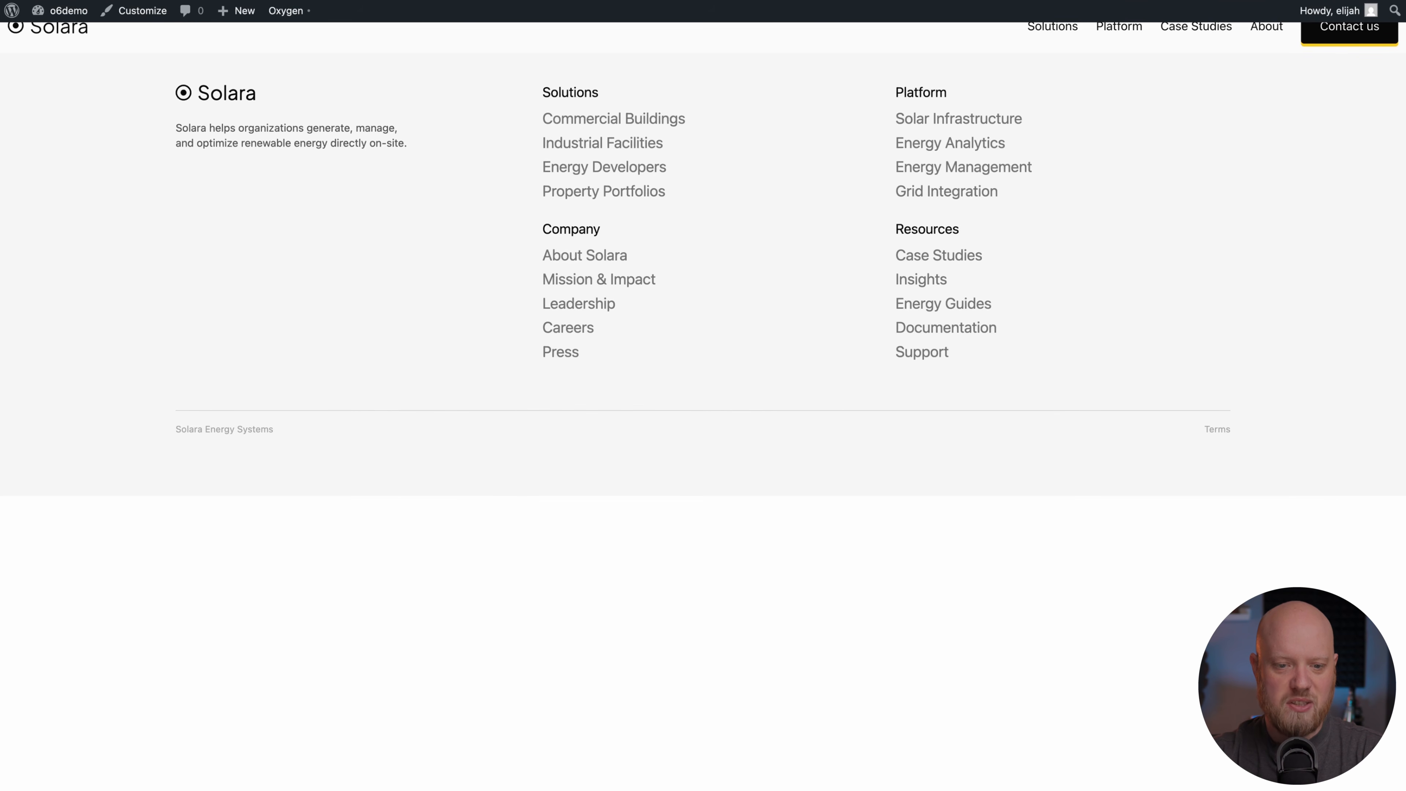
key(ctrl+shift+Tab)
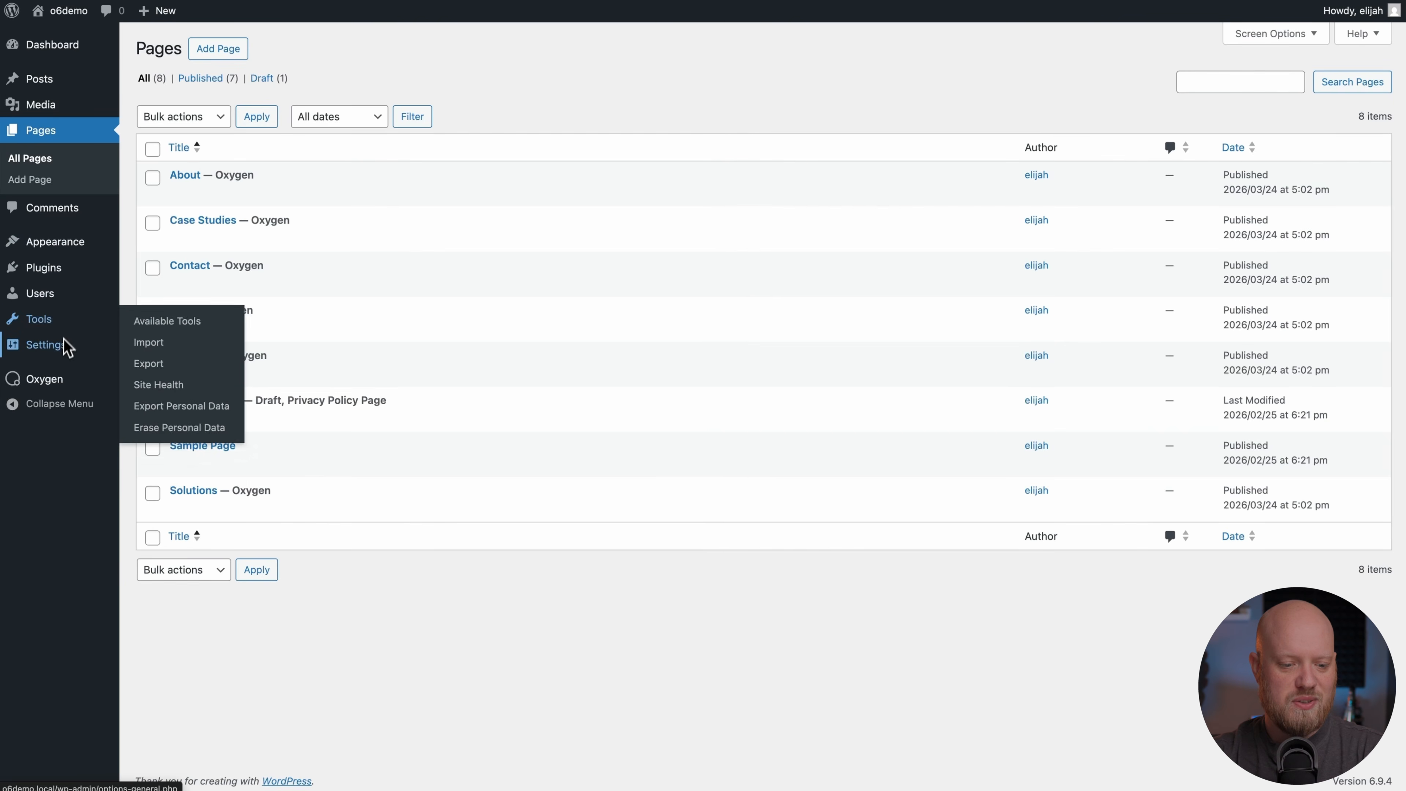
Make the site's homepage a static page, choose Home as the homepage, and save the reading settings
mouse_move(60, 356)
click(145, 390)
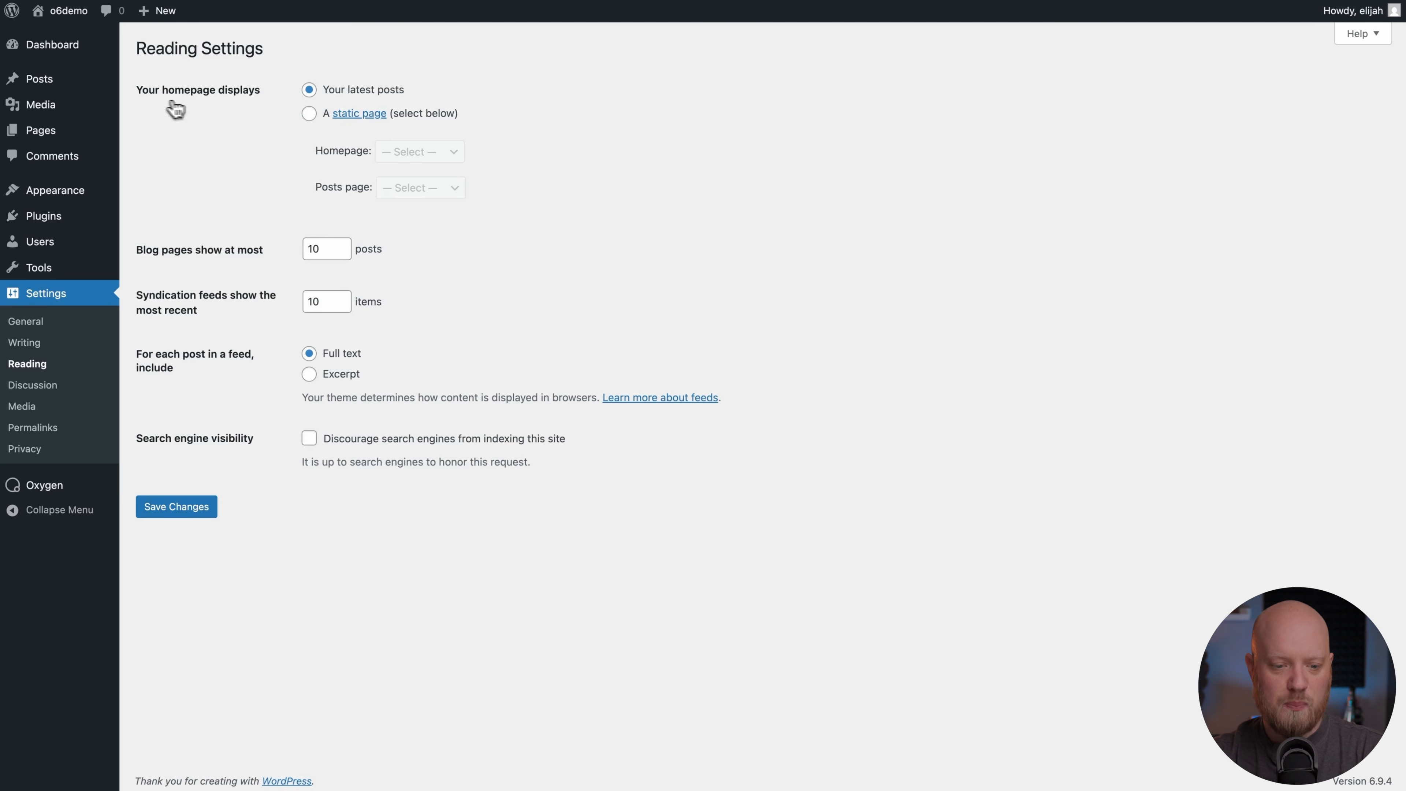
click(315, 117)
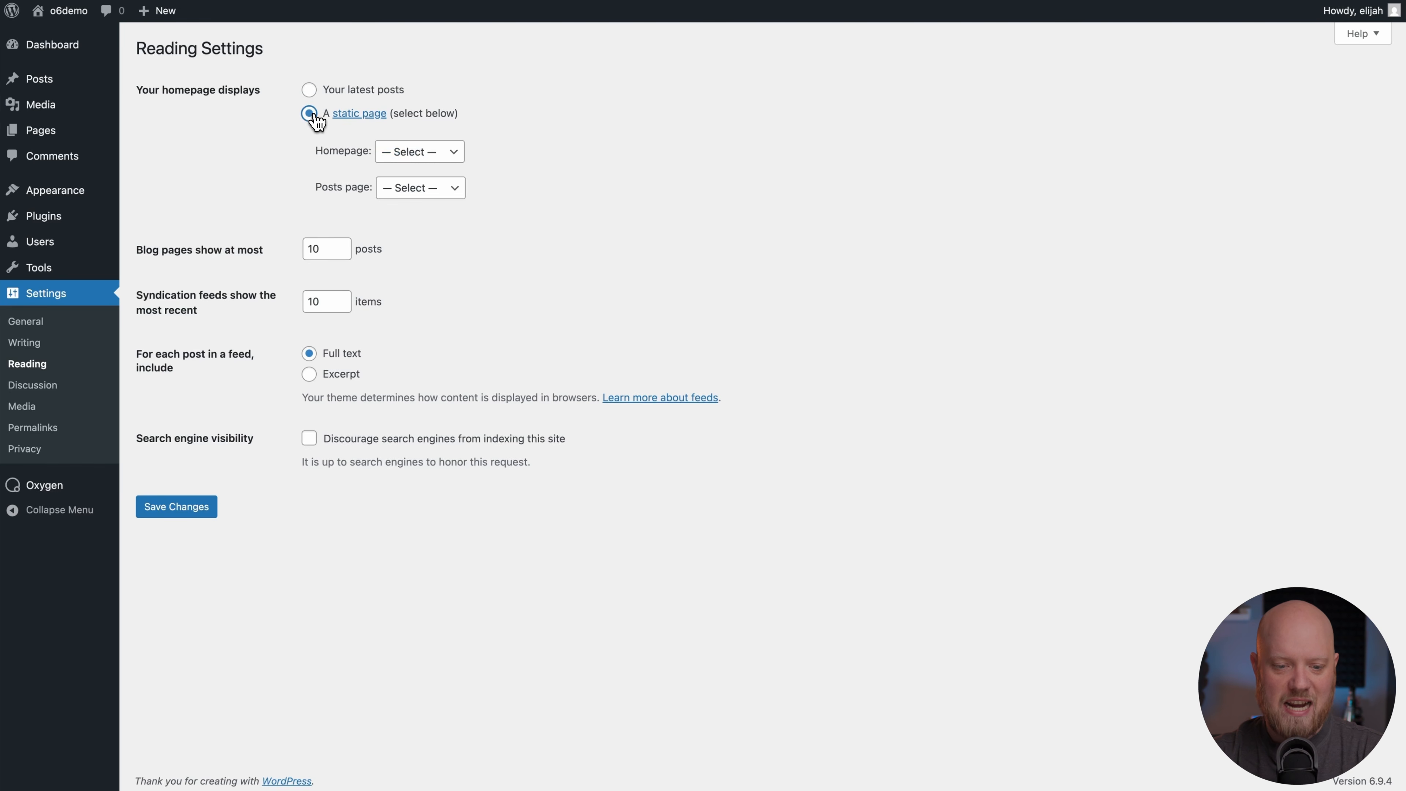
click(431, 155)
click(427, 221)
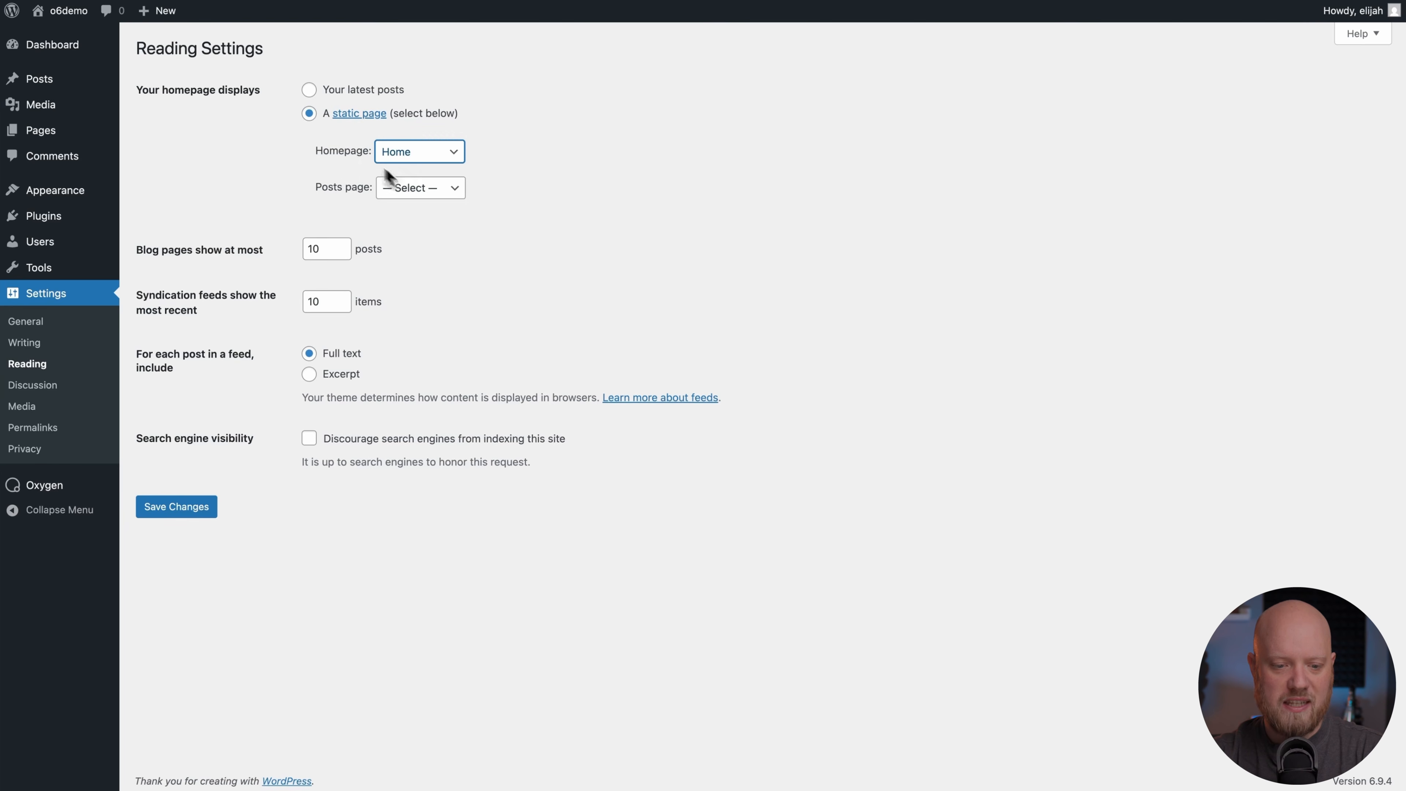
click(204, 506)
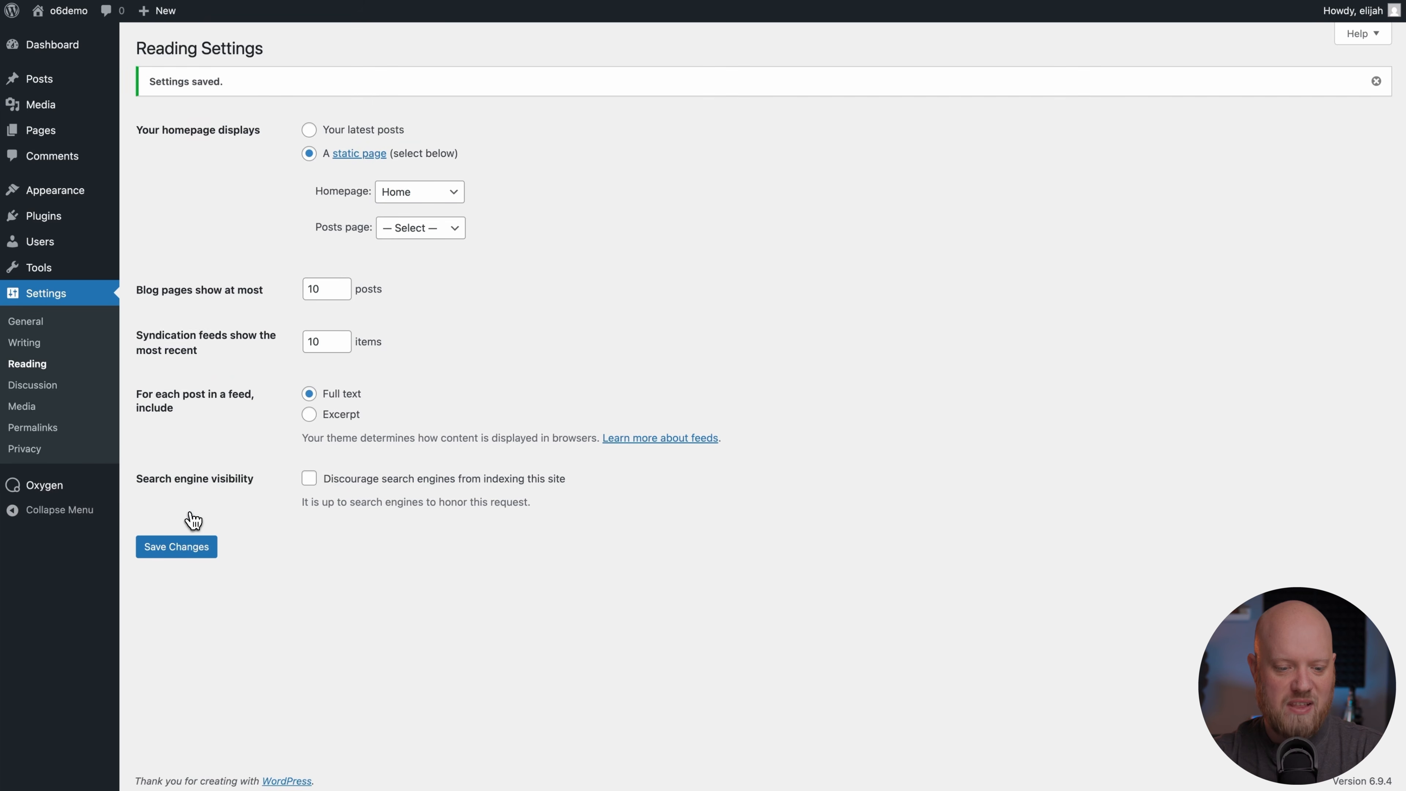
Visit the site's front end in a new tab and examine the sections of the Solara homepage
mouse_move(64, 11)
right_click(65, 38)
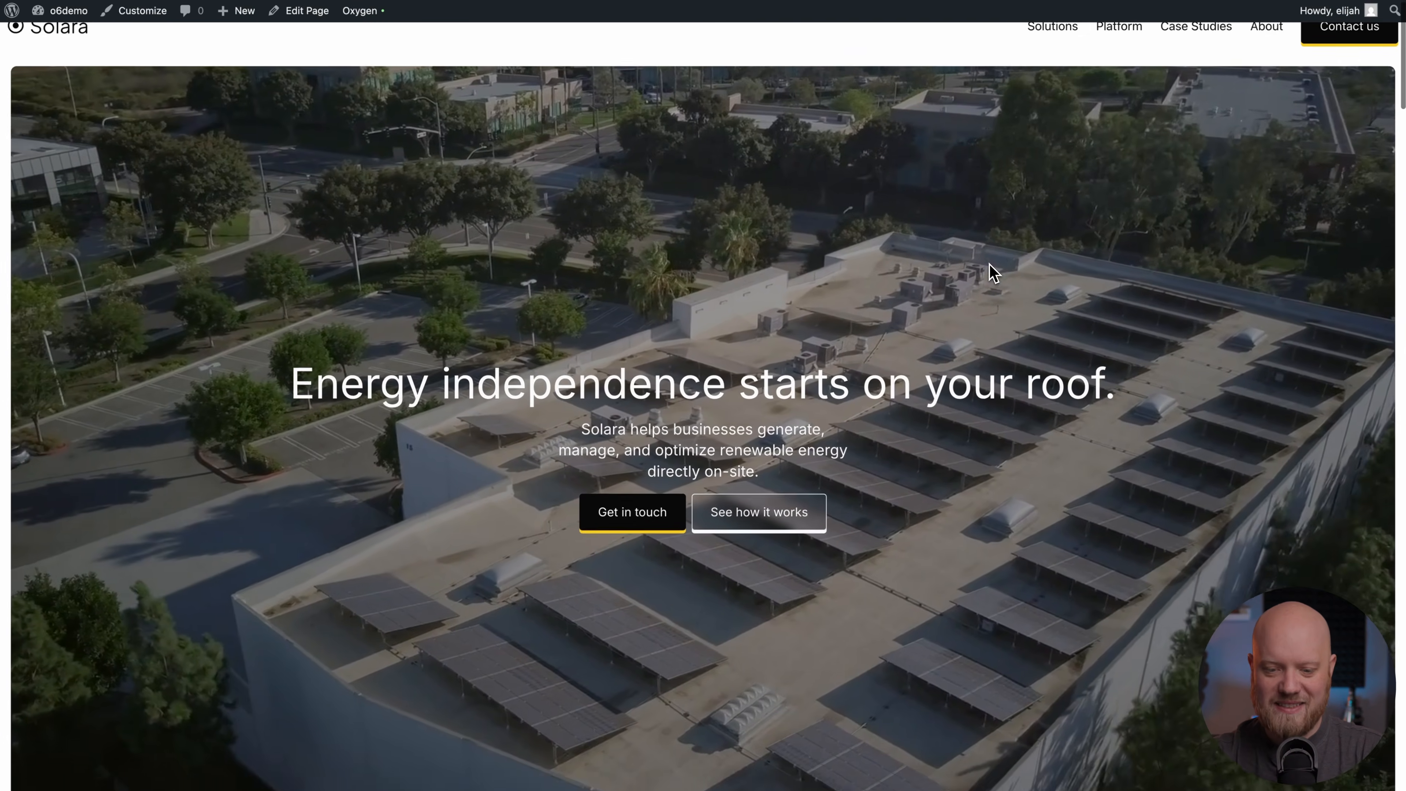
scroll(989, 271, down, 5)
scroll(989, 264, down, 7)
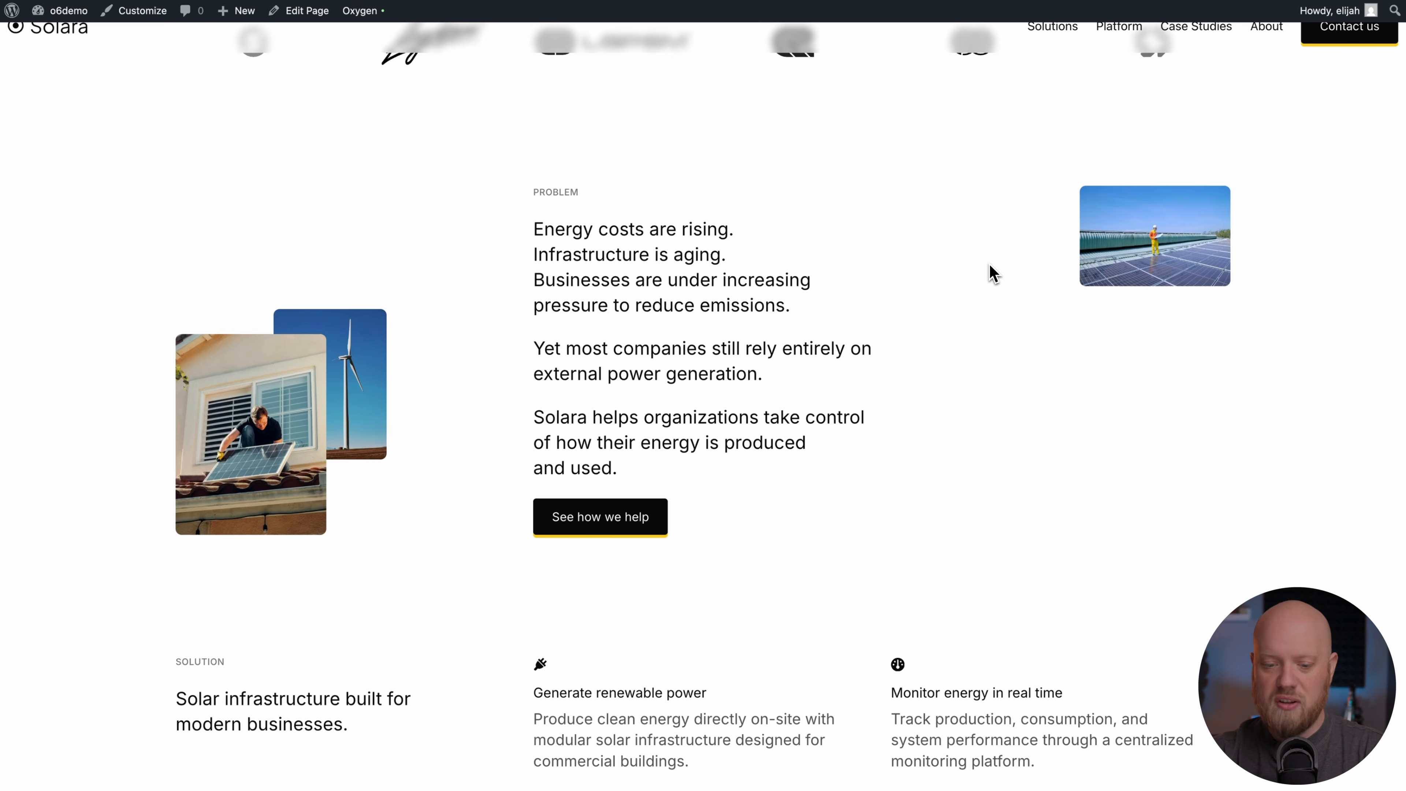
scroll(989, 271, down, 12)
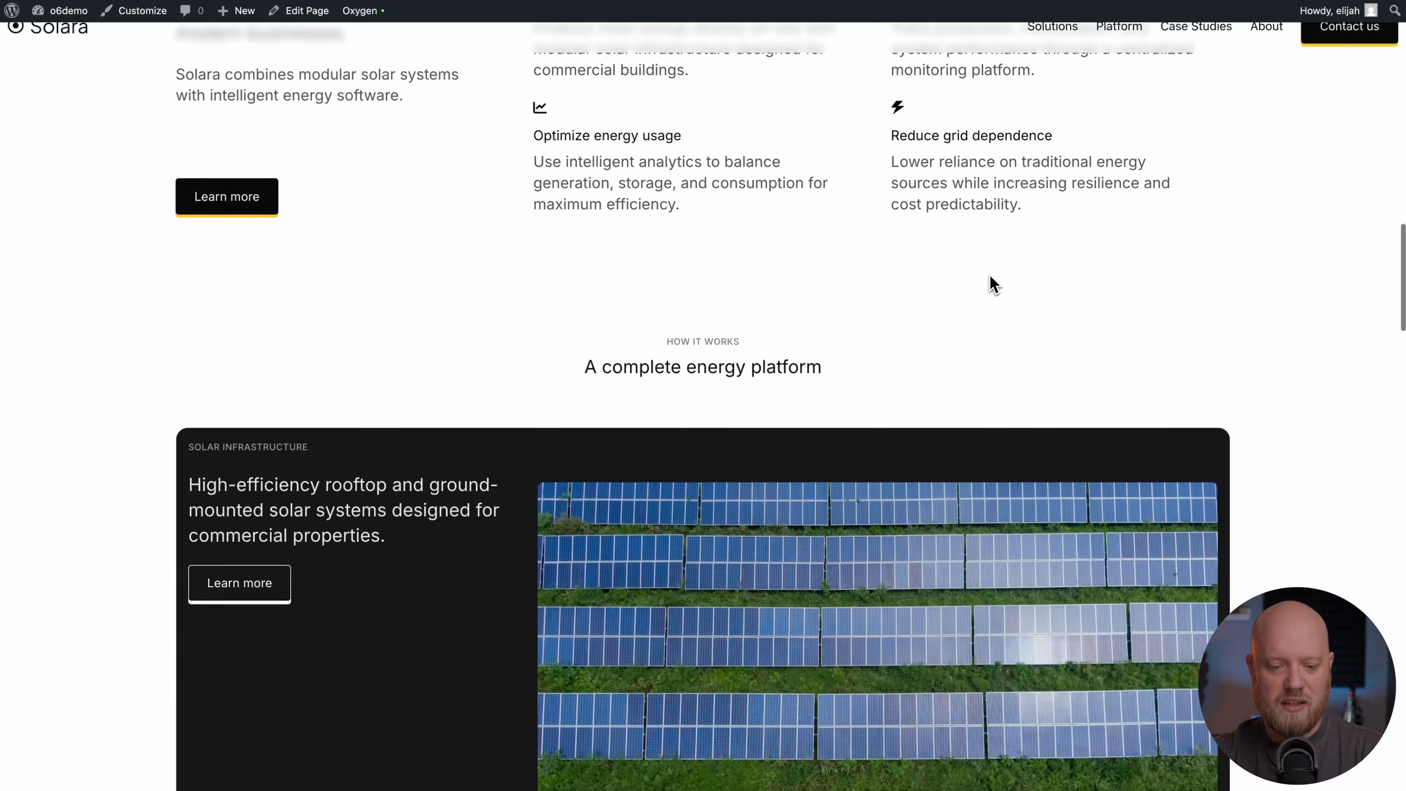
scroll(990, 279, down, 2)
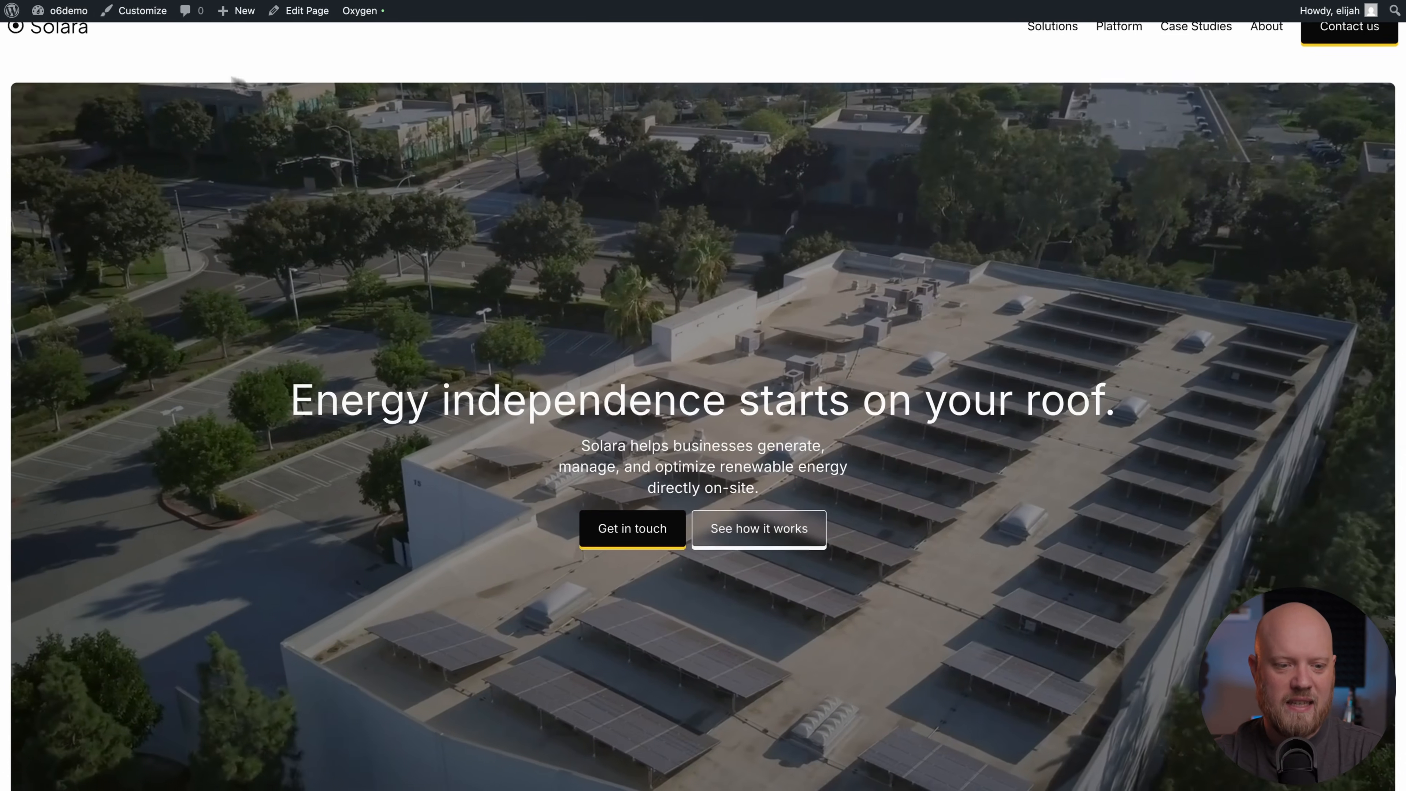
Return to the WordPress dashboard and open the Global Header in the Oxygen builder
mouse_move(62, 10)
click(58, 37)
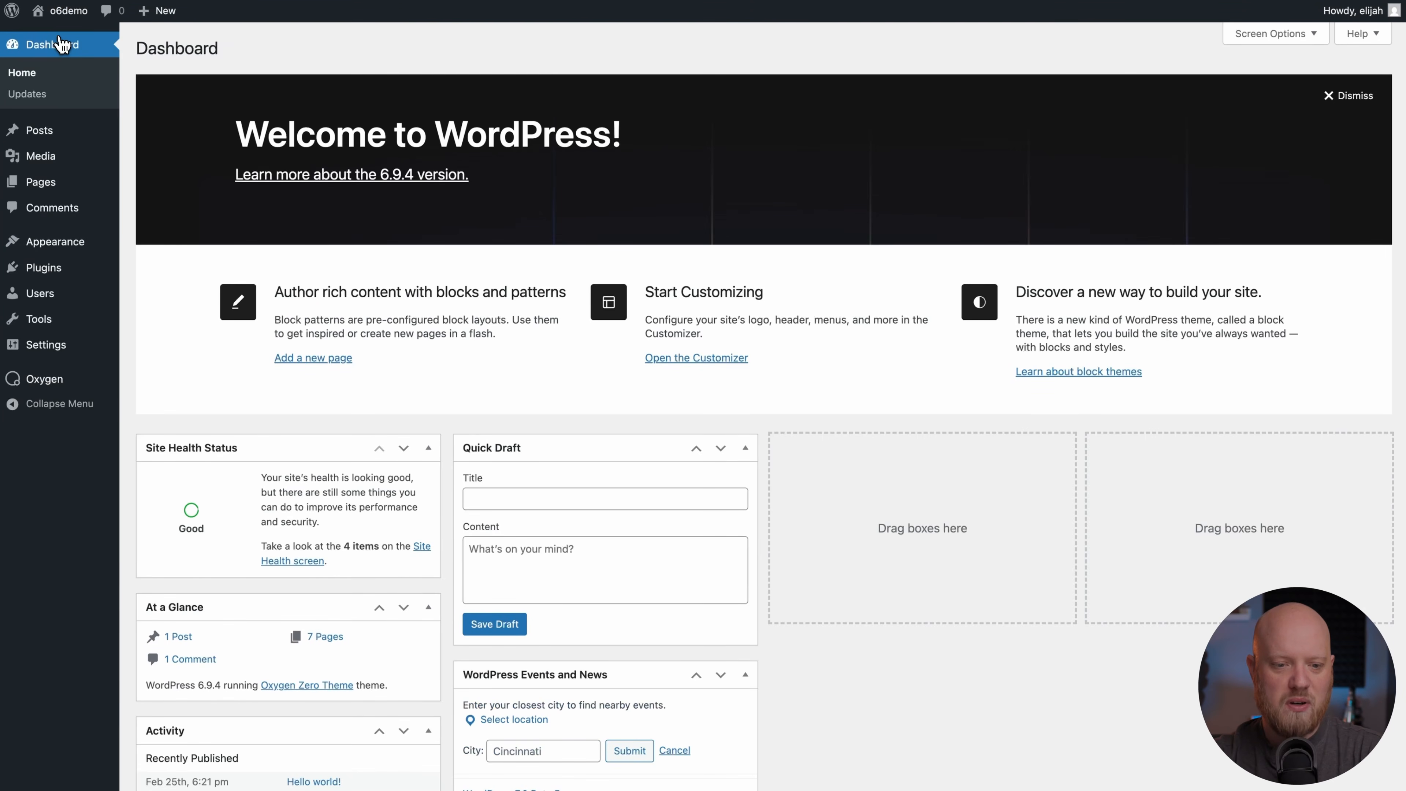
mouse_move(55, 379)
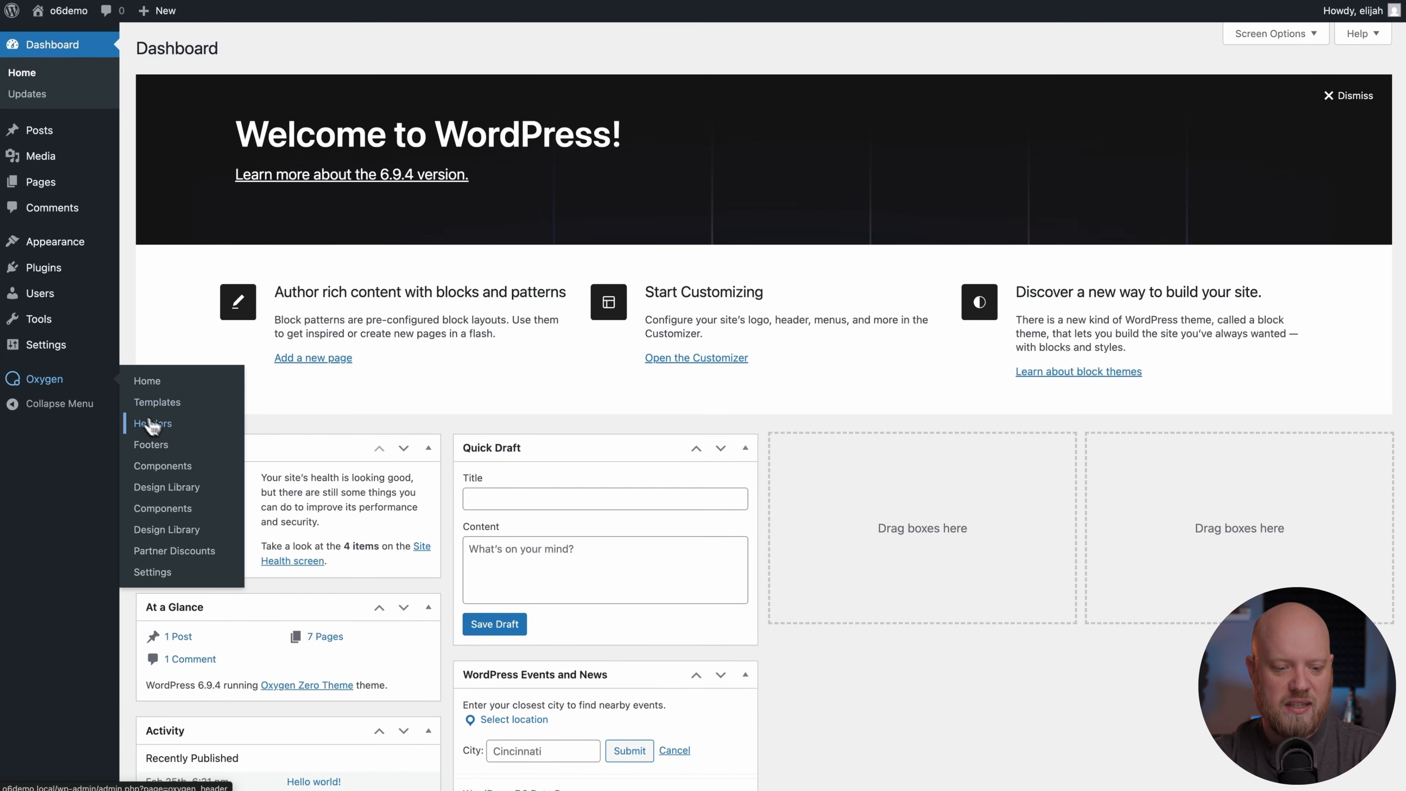
click(164, 427)
mouse_move(217, 189)
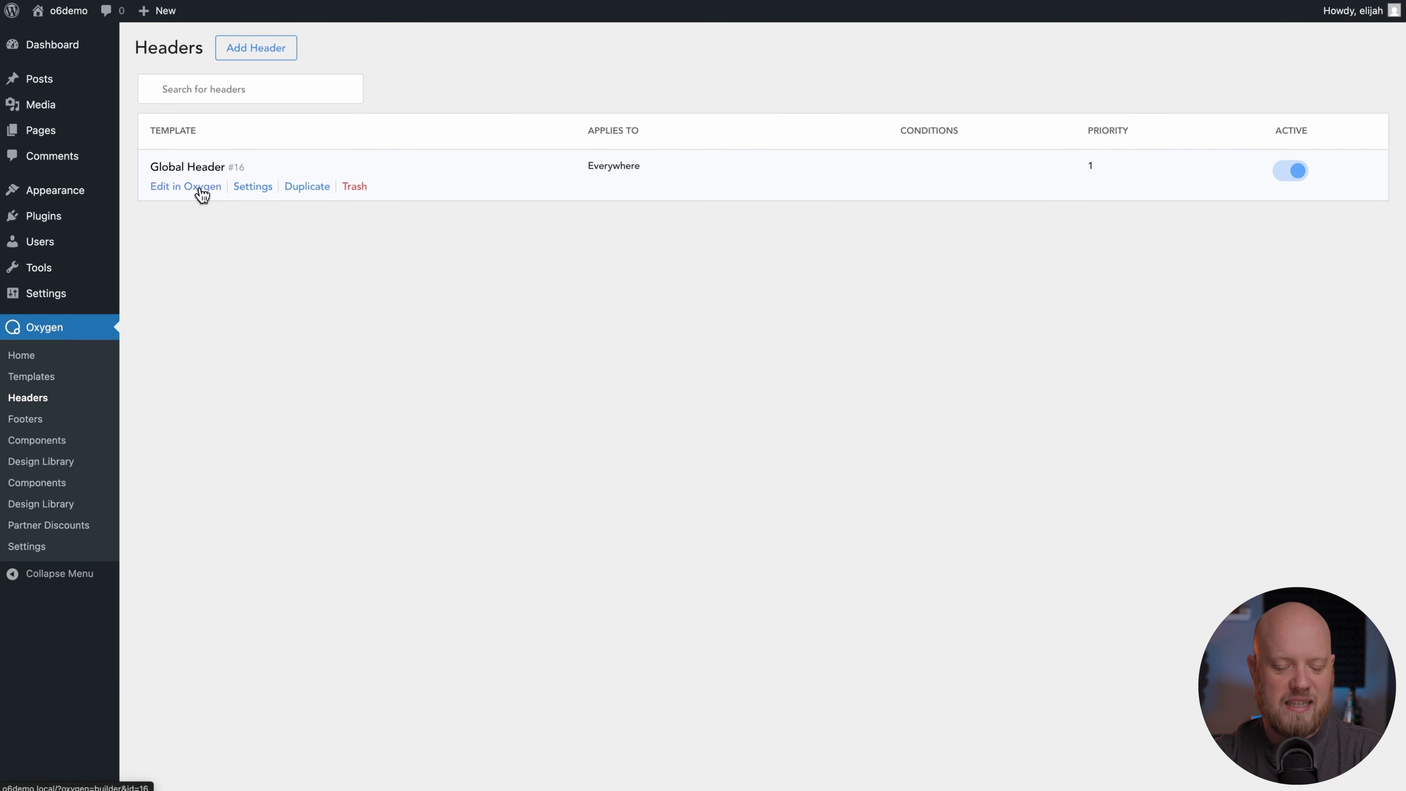
click(198, 189)
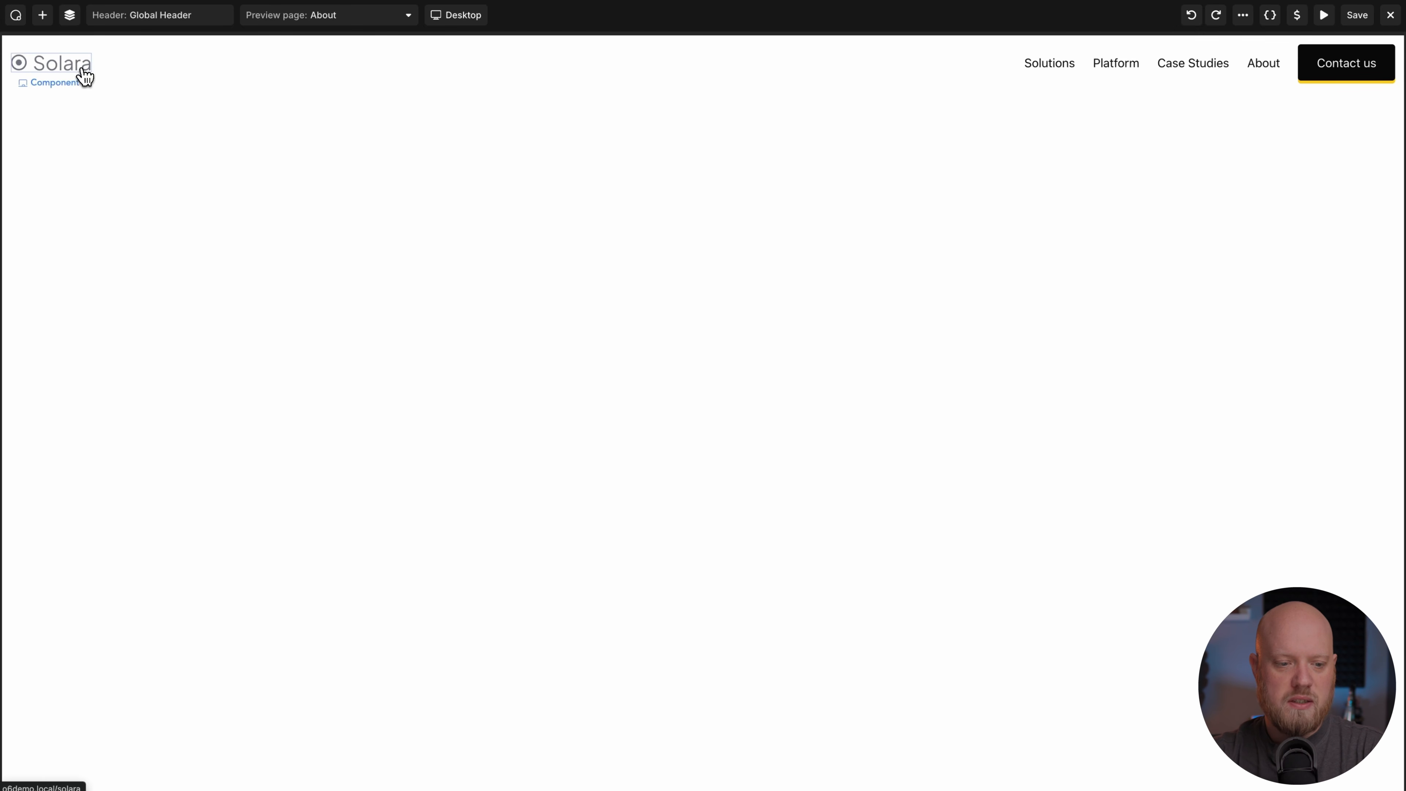
Open the header's Logo component for editing and show its element structure
click(50, 70)
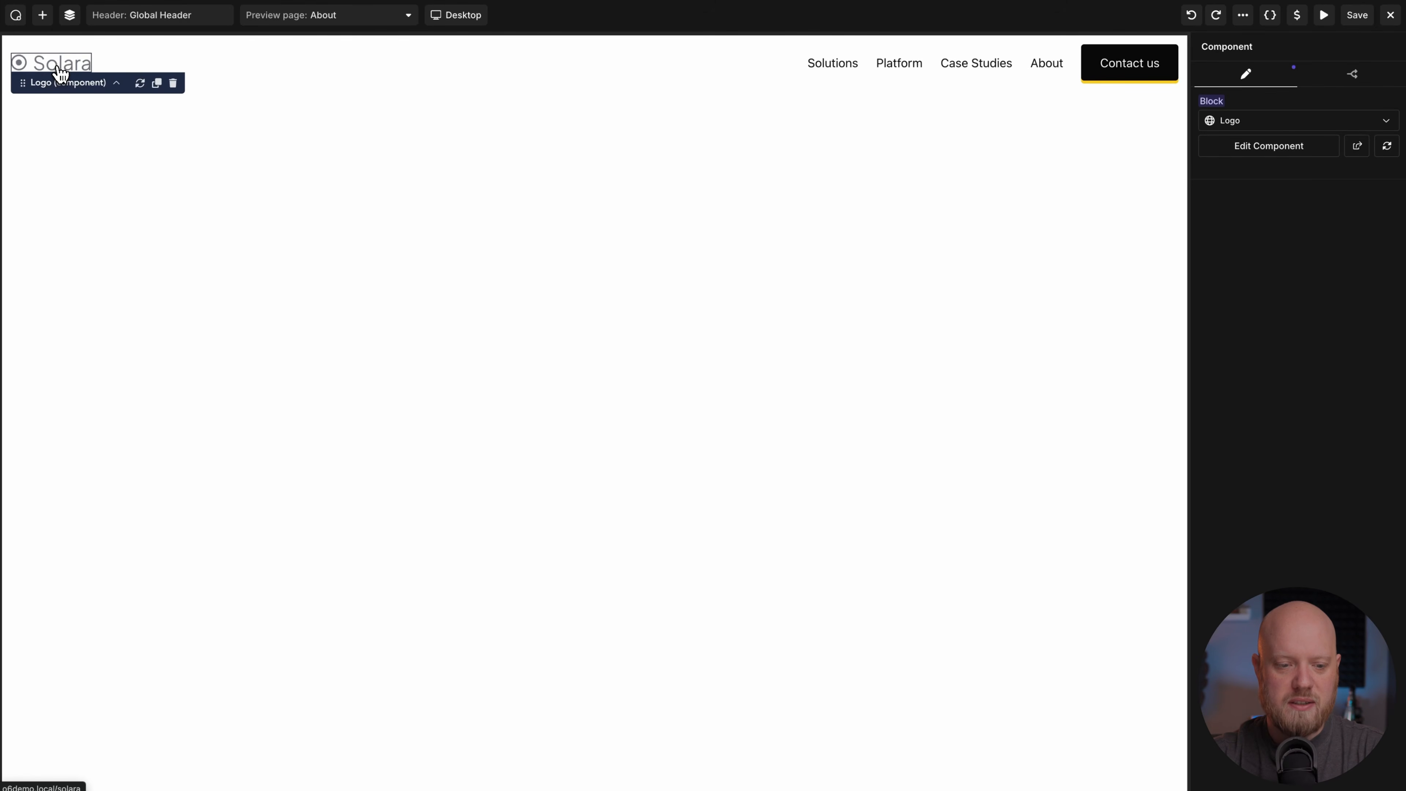
click(1271, 158)
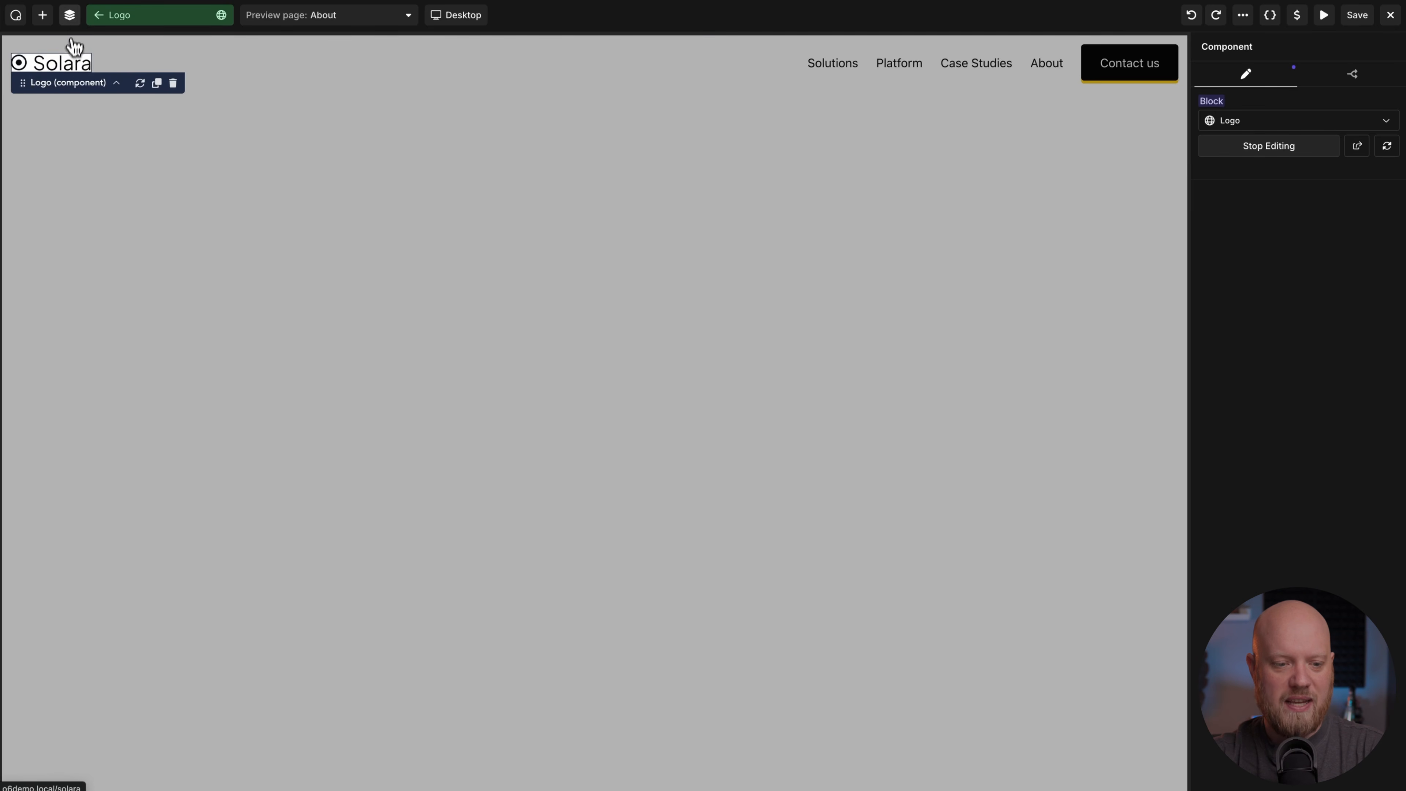
click(69, 16)
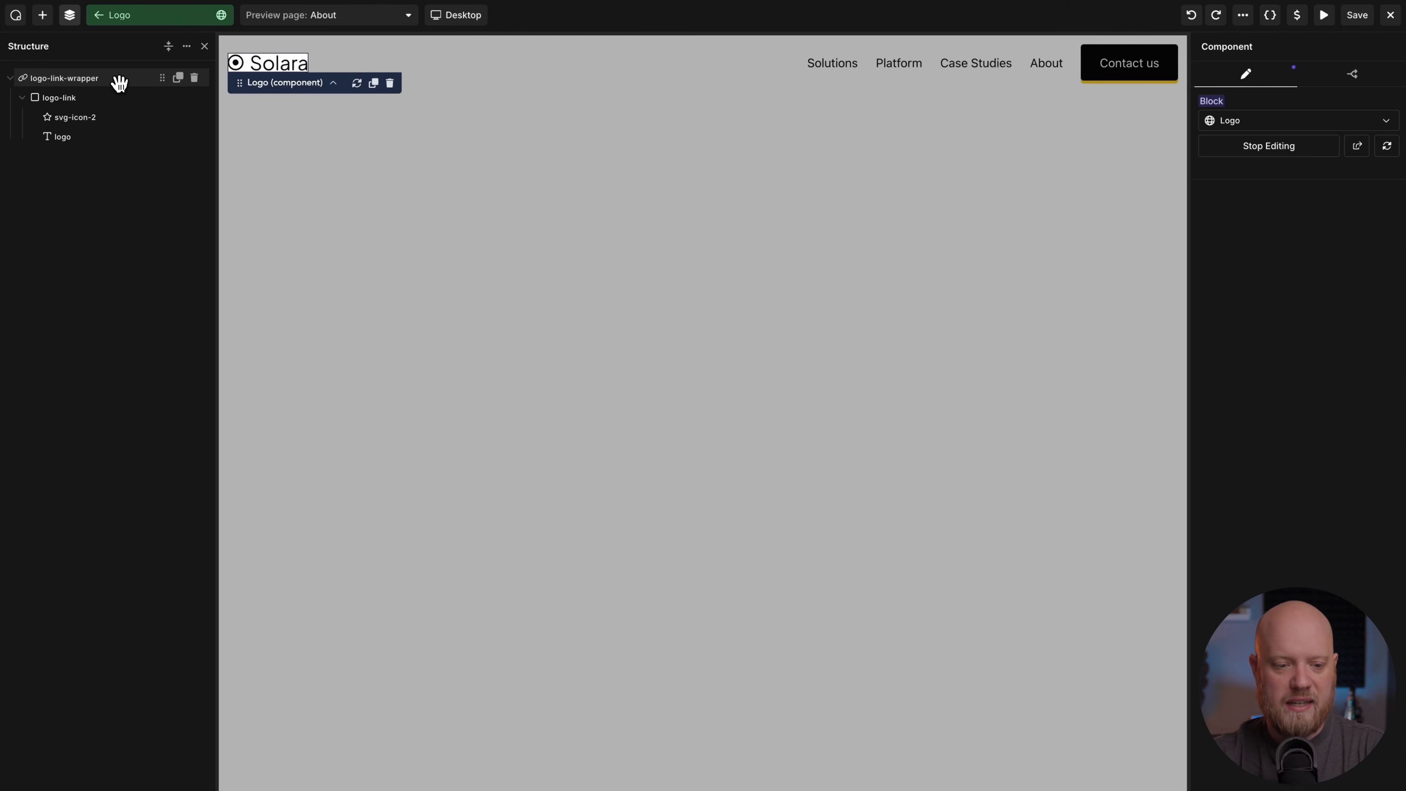
Set the URL of the Logo component's logo-link-wrapper to "/"
click(86, 97)
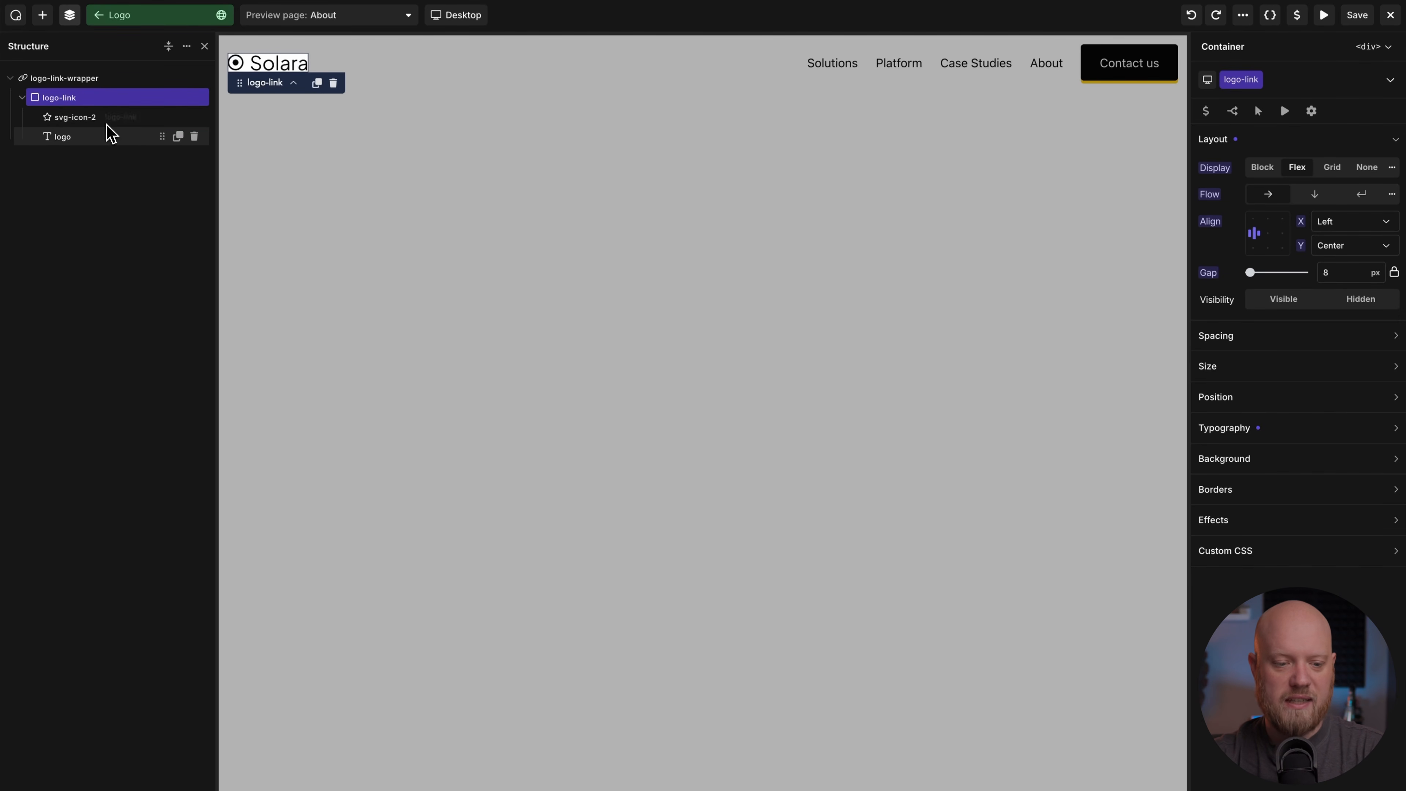
click(120, 119)
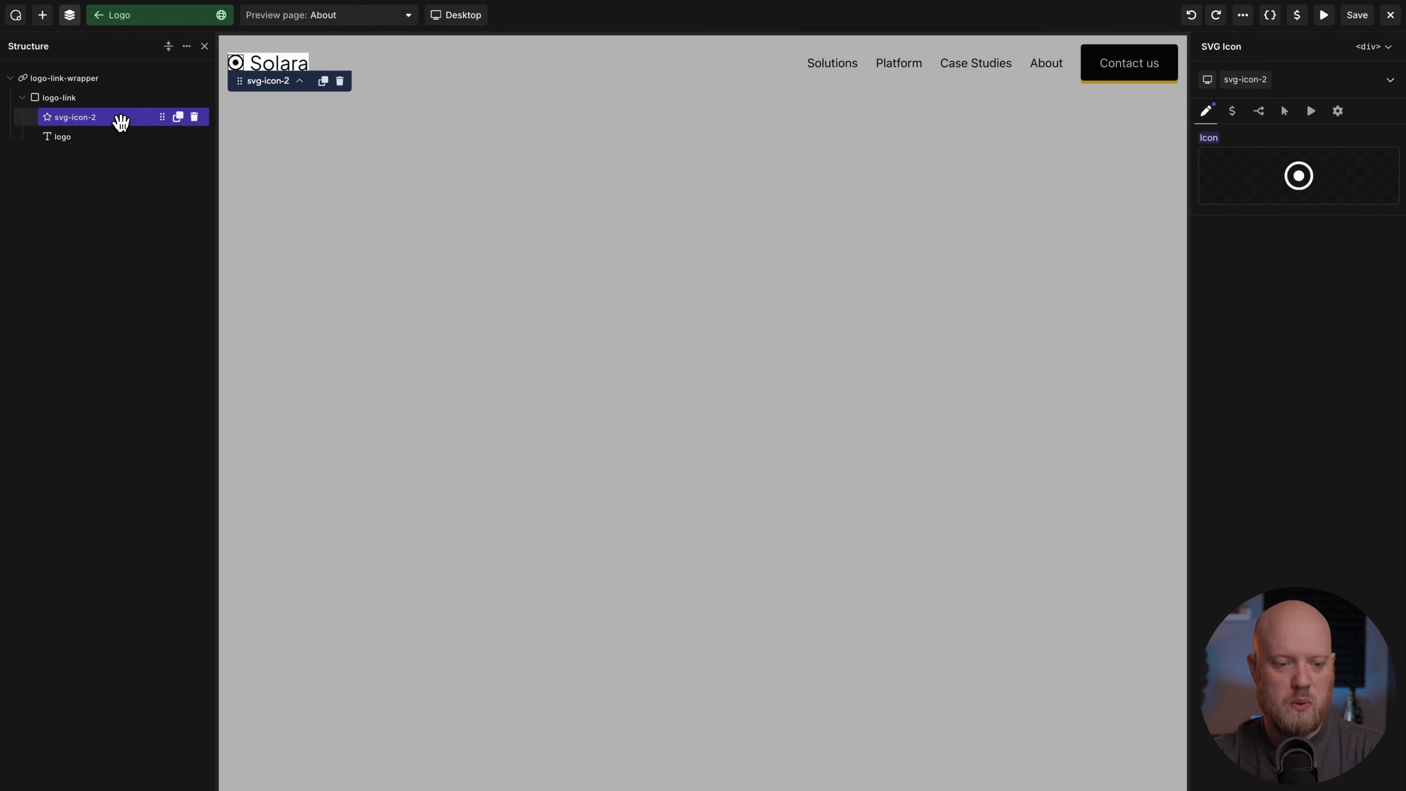
click(97, 76)
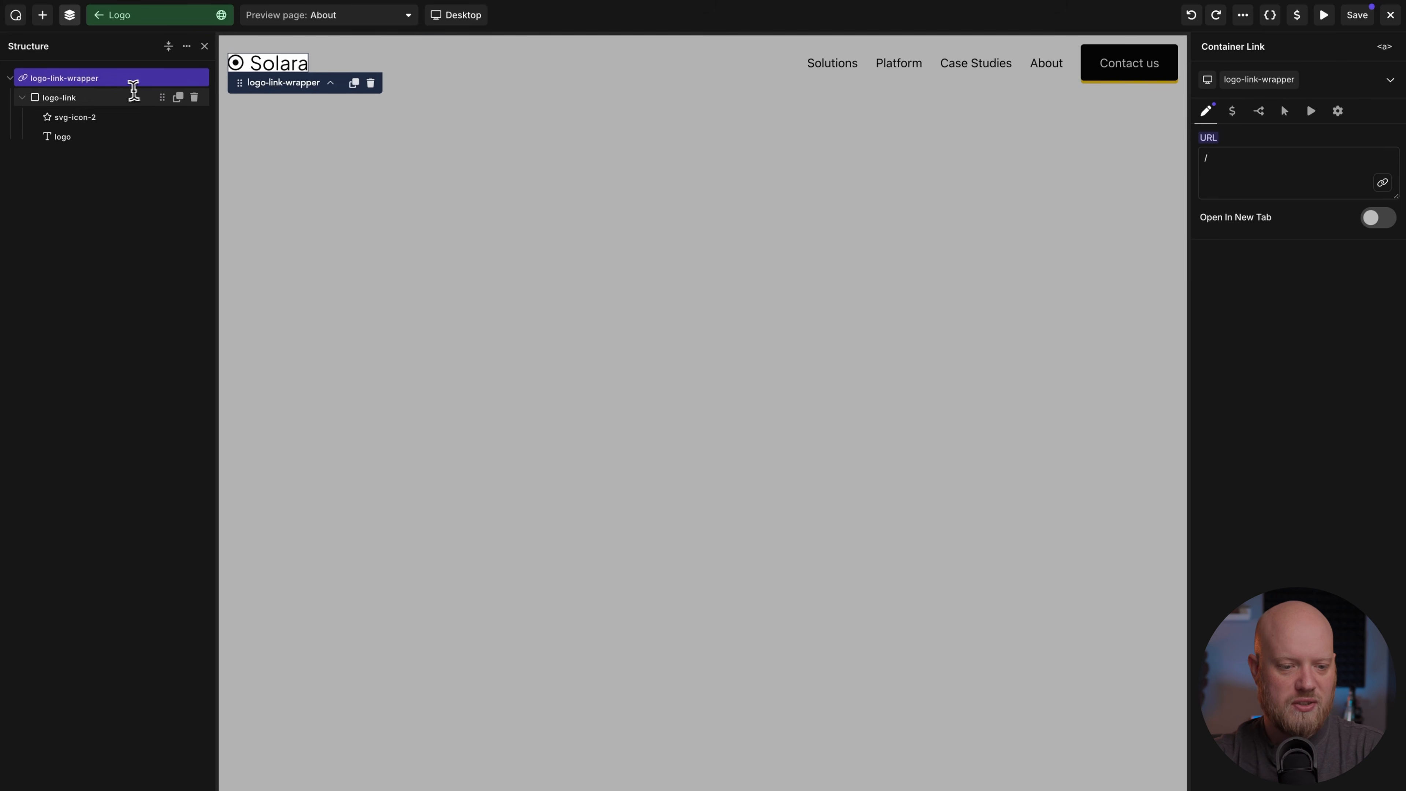
Inspect the icon and text elements inside the Logo component
click(104, 116)
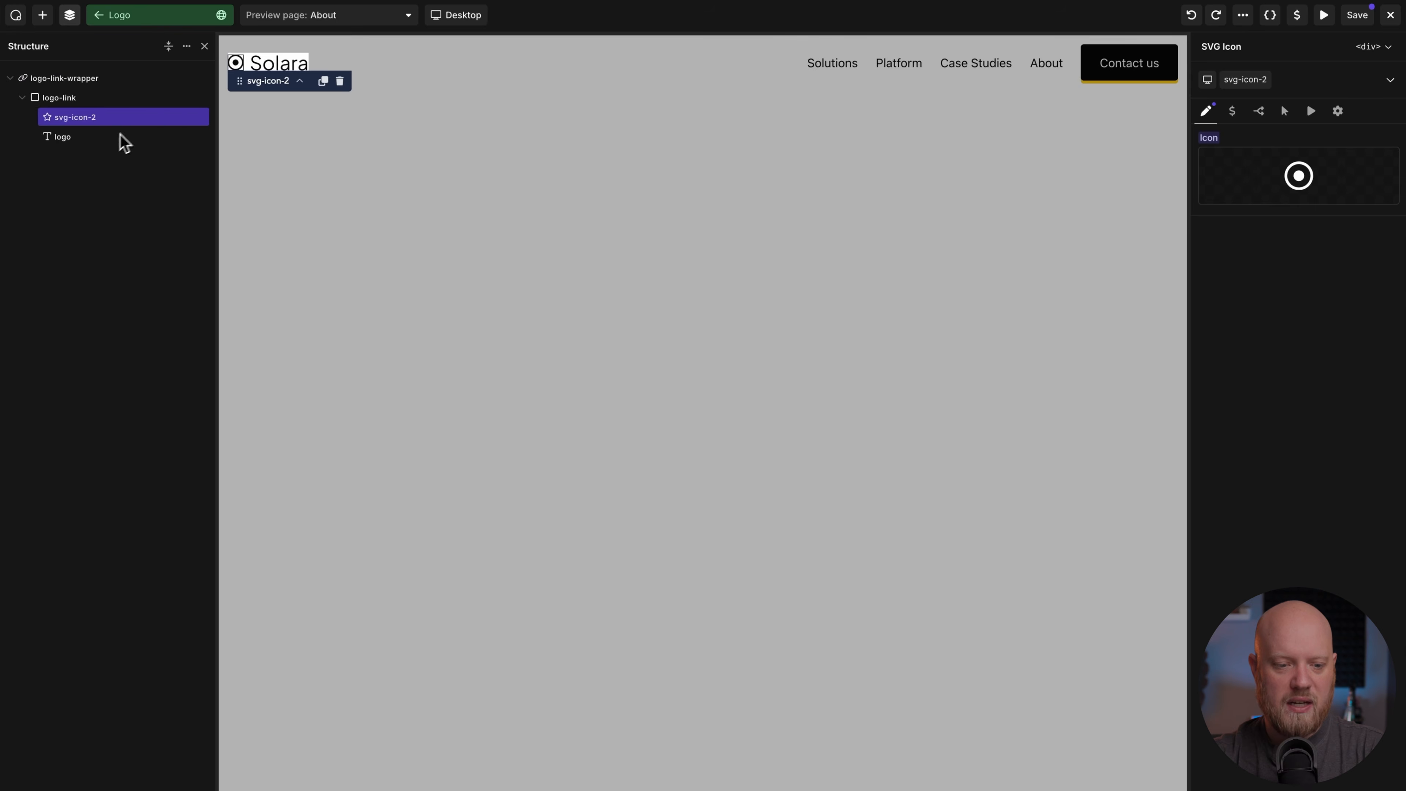
click(98, 136)
click(97, 117)
Add an Image element inside logo-link and choose the black angular LOGO graphic from the media library
click(82, 99)
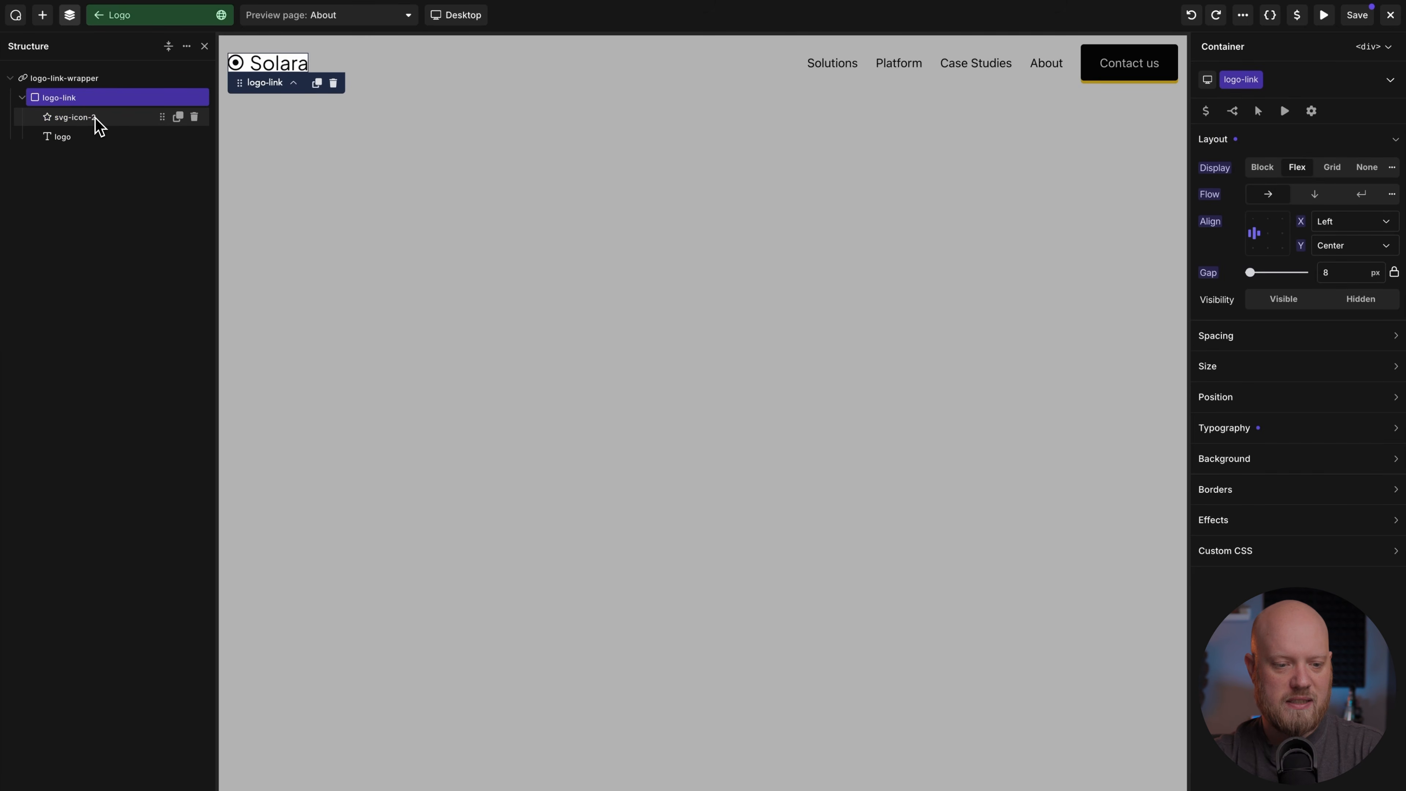
click(43, 15)
text(image)
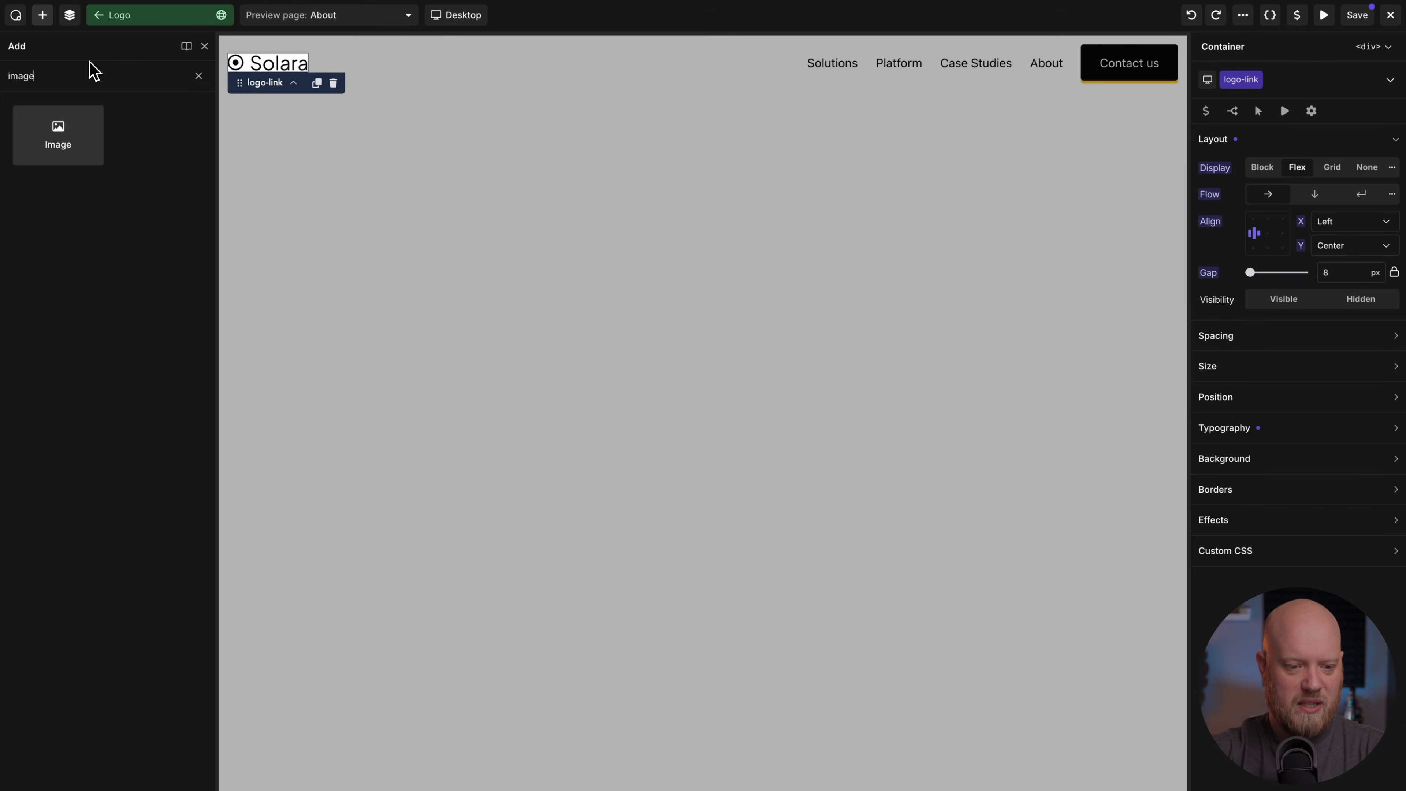
click(53, 130)
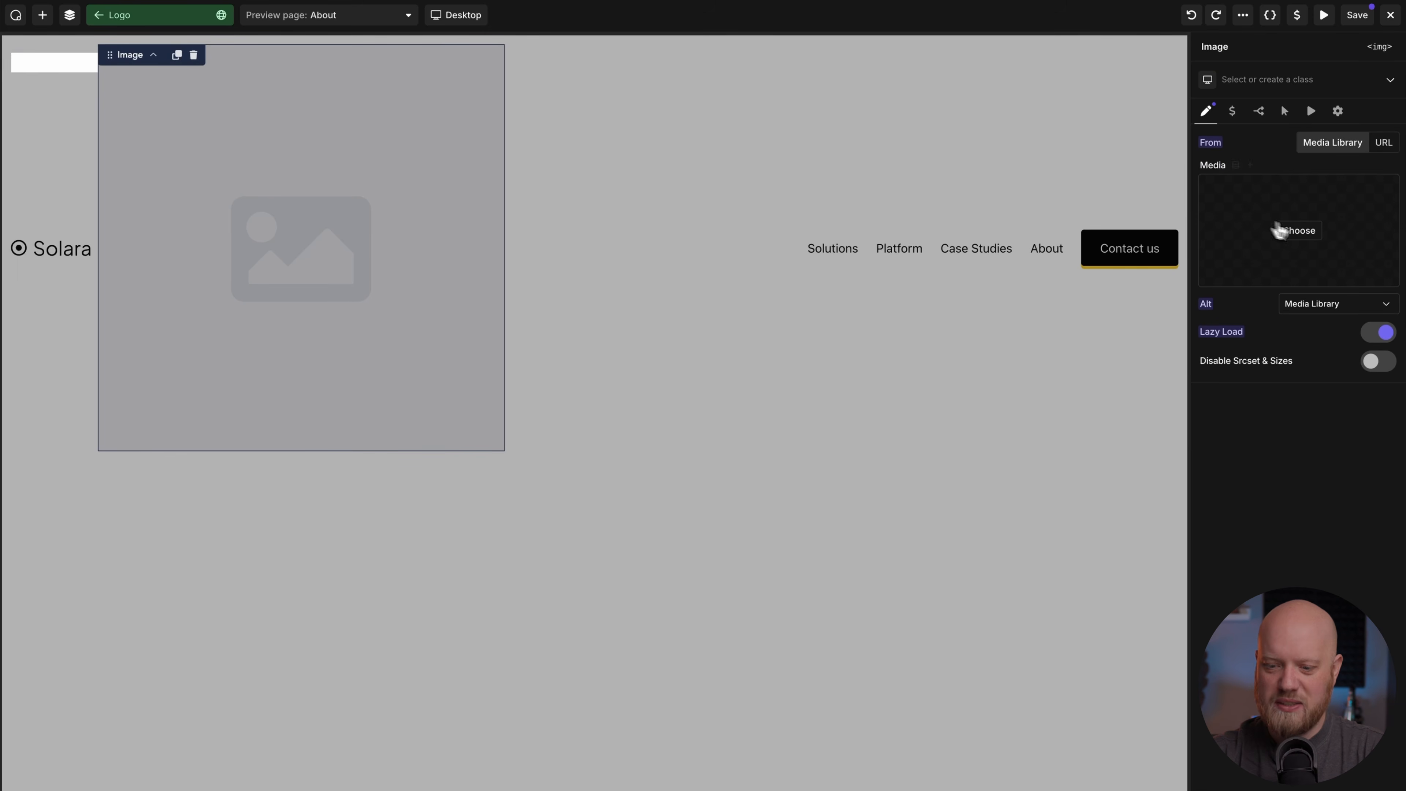
click(1299, 230)
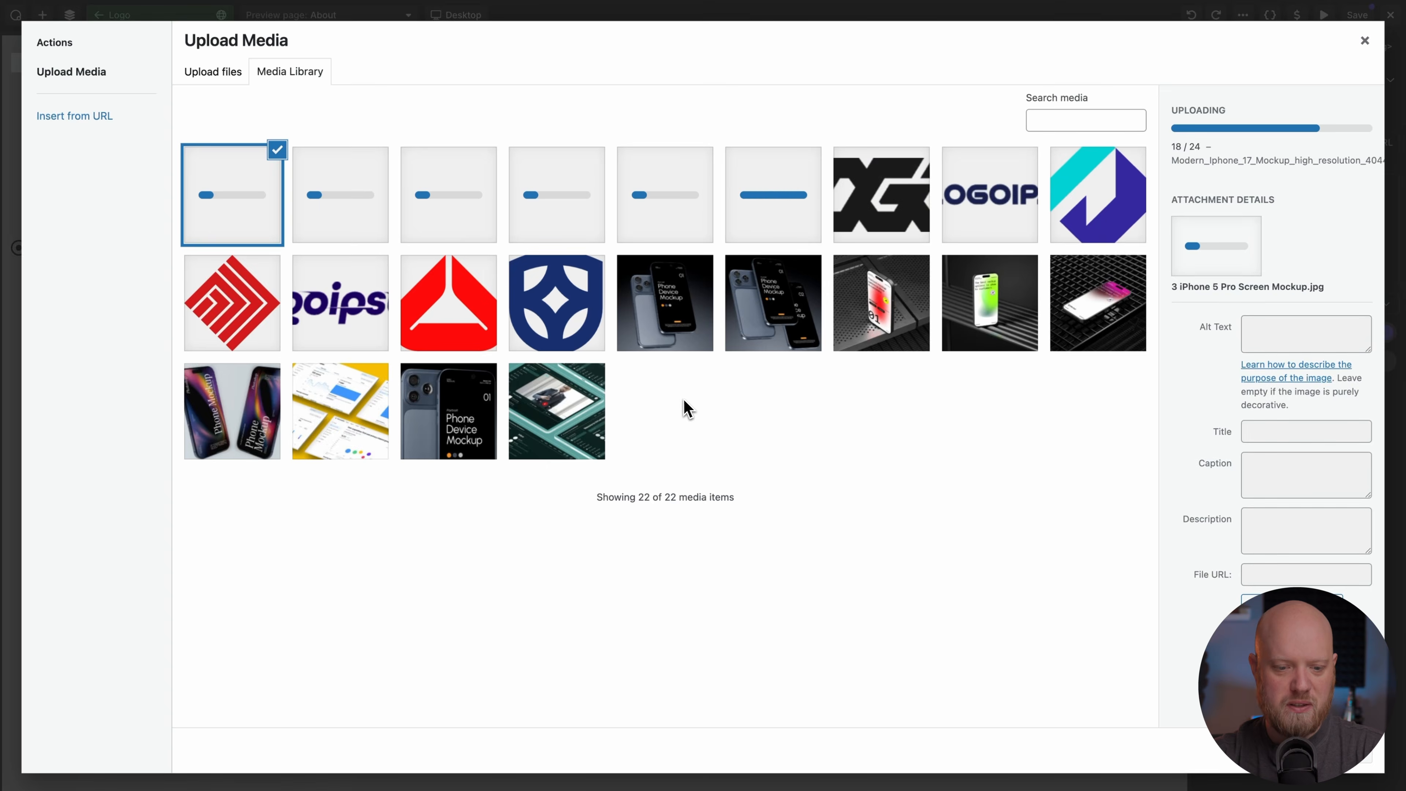
click(891, 198)
click(1363, 767)
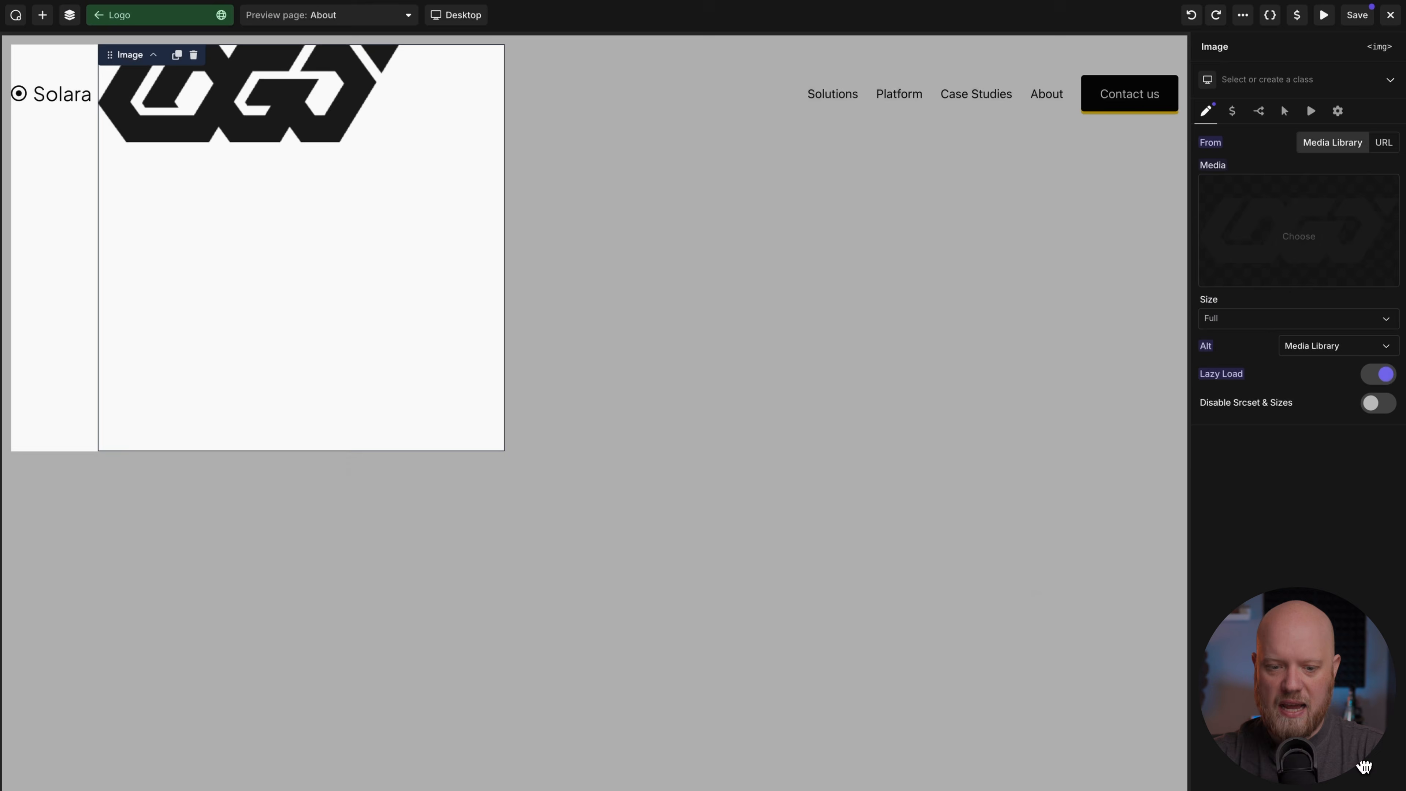
Delete the "Solara" text and the SVG icon from the Logo component
click(55, 97)
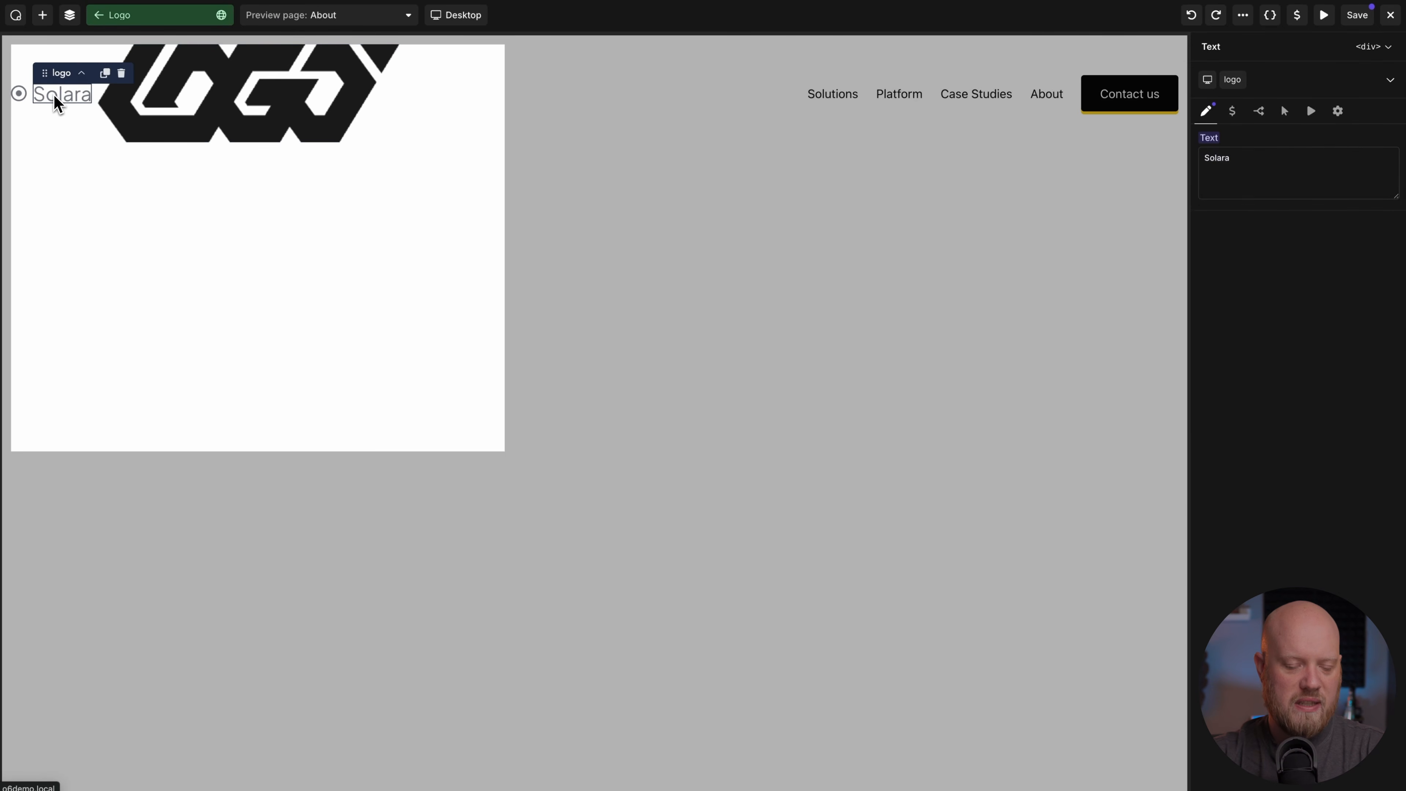
key(Delete)
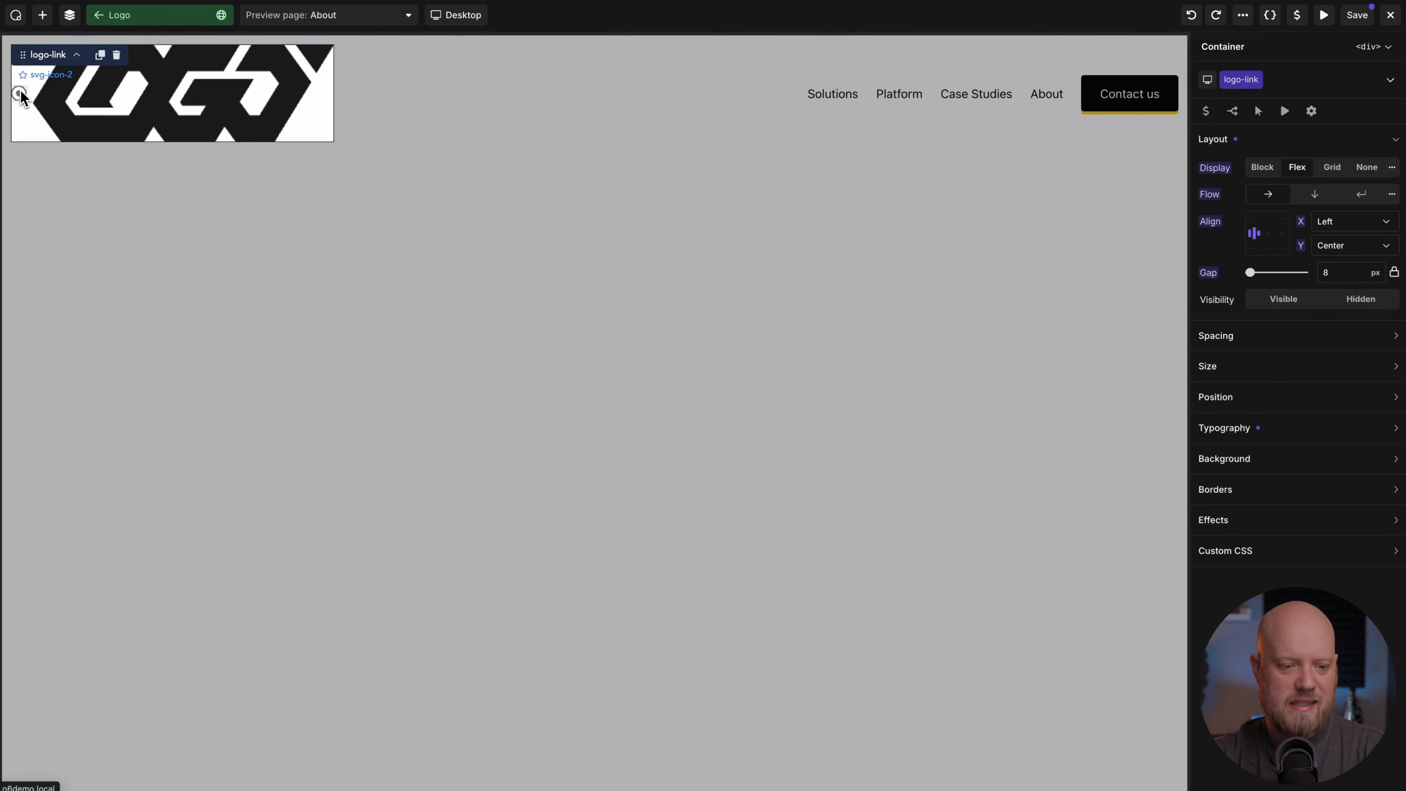
click(20, 94)
key(Delete)
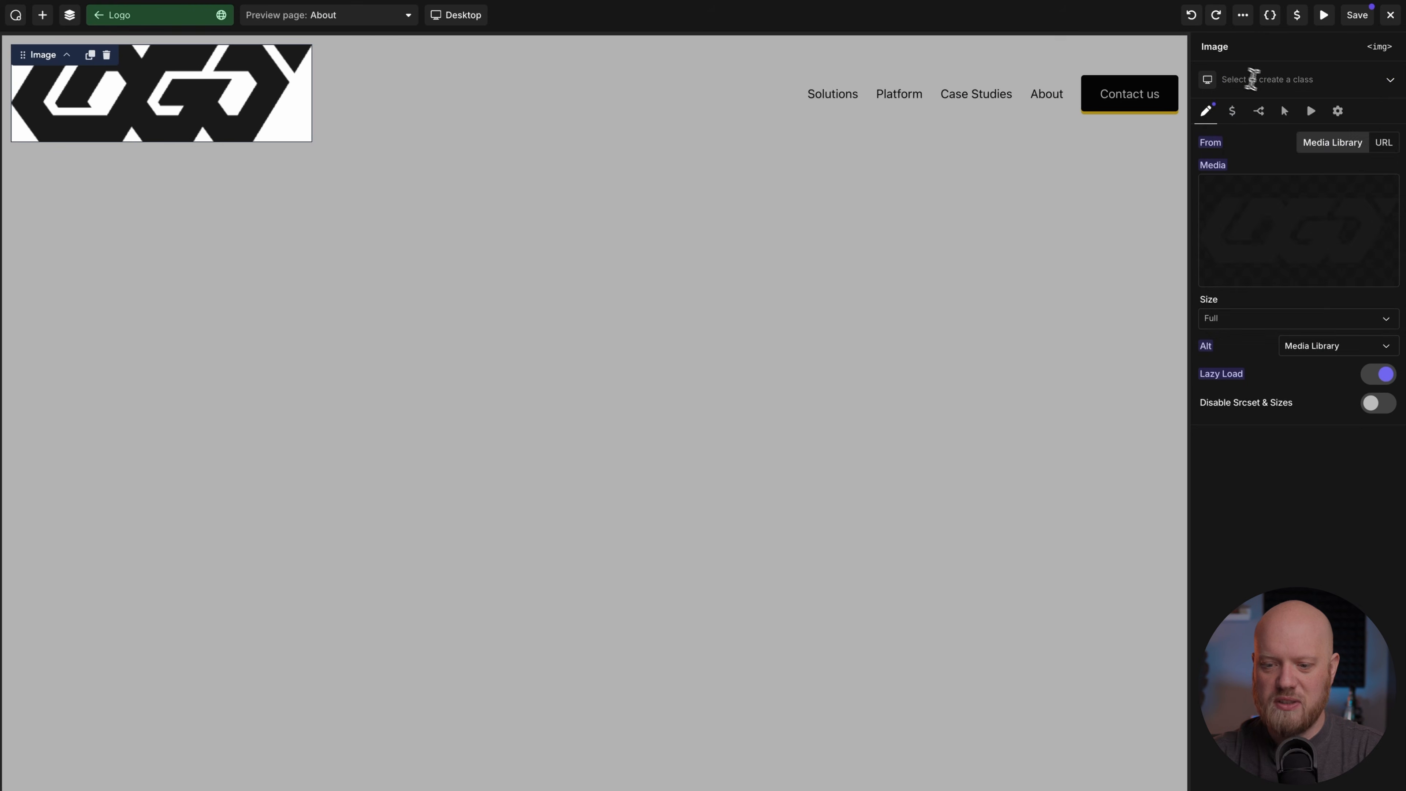
Create the class logo-image on the new logo image
click(1259, 80)
text(l)
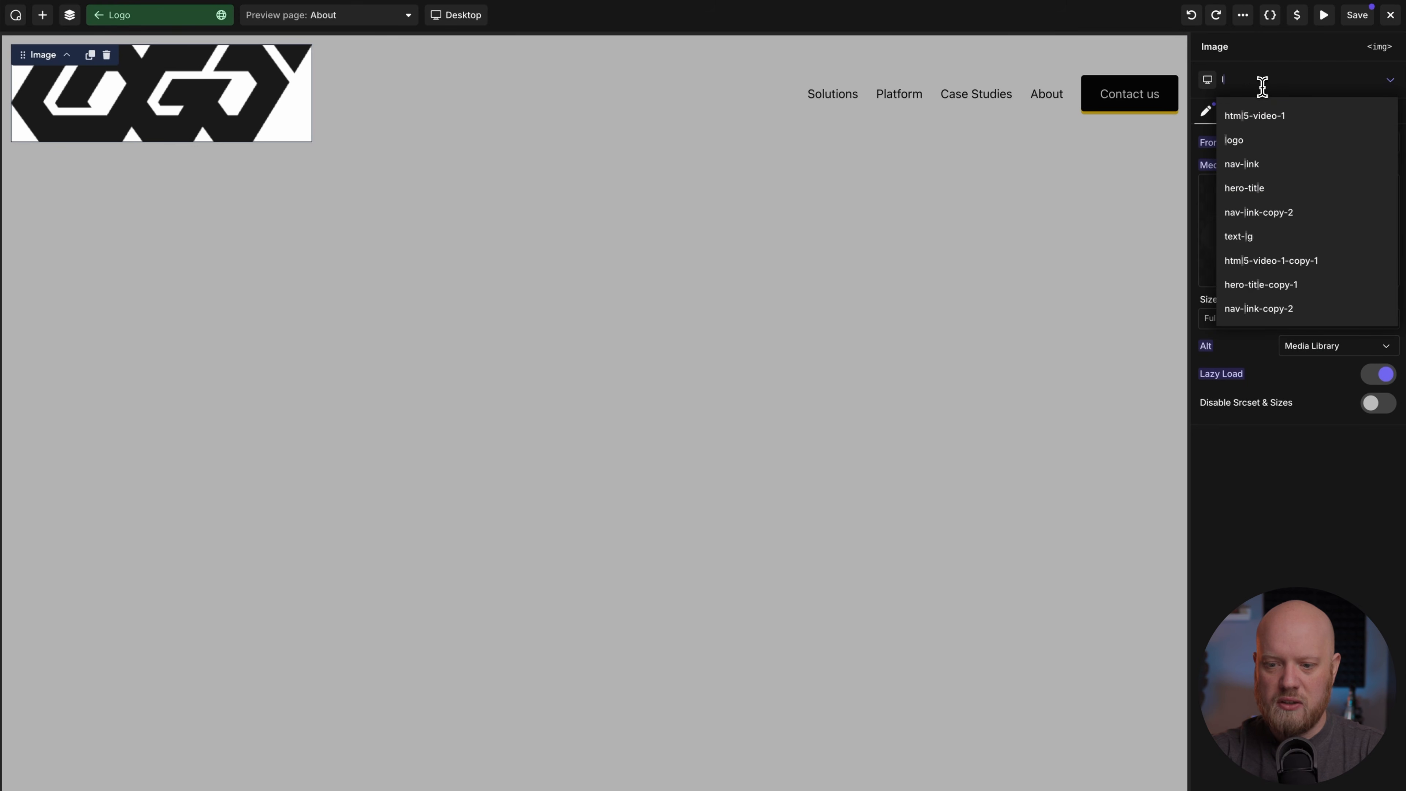
text(ogo-image)
click(1281, 108)
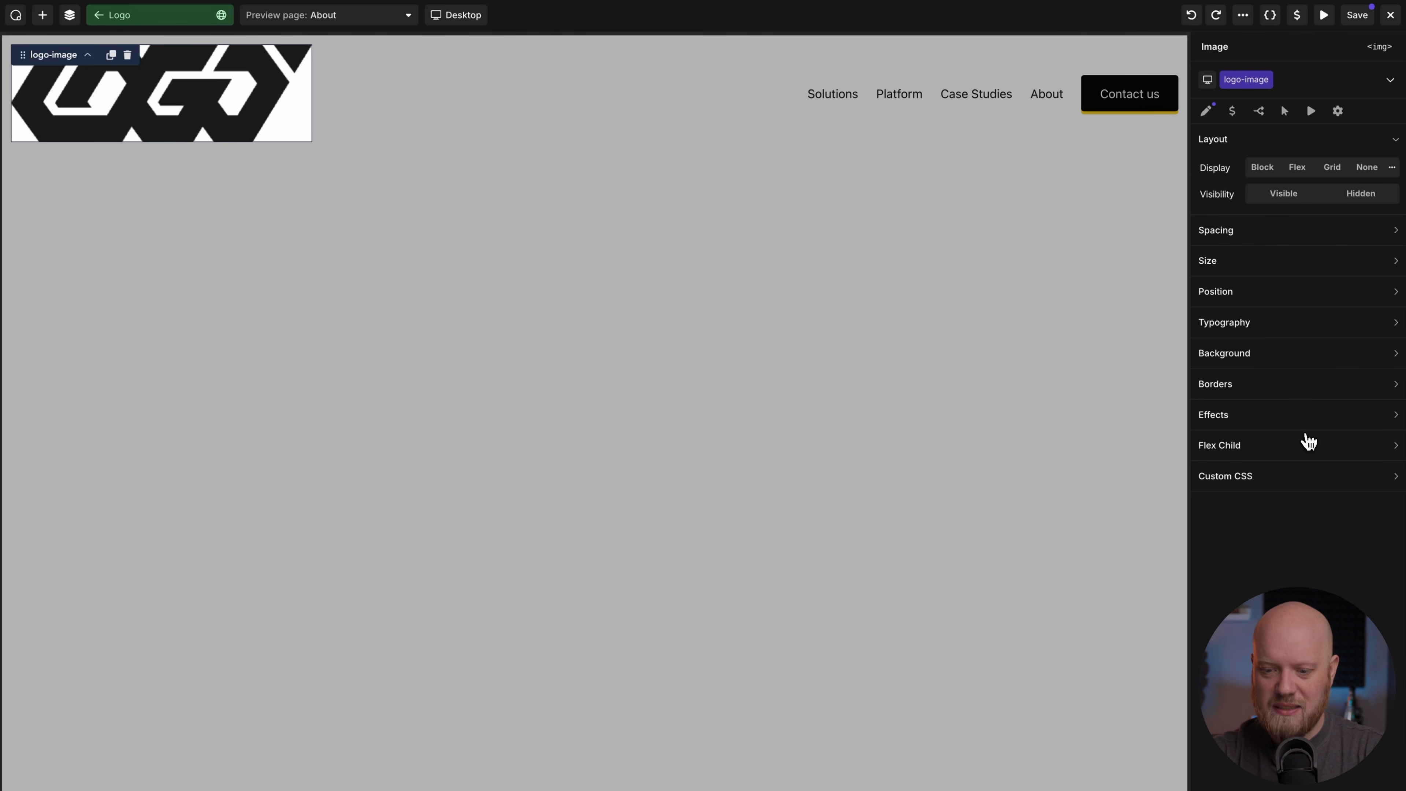
Set the width of the logo-image class to 150 px and save the component
click(1283, 262)
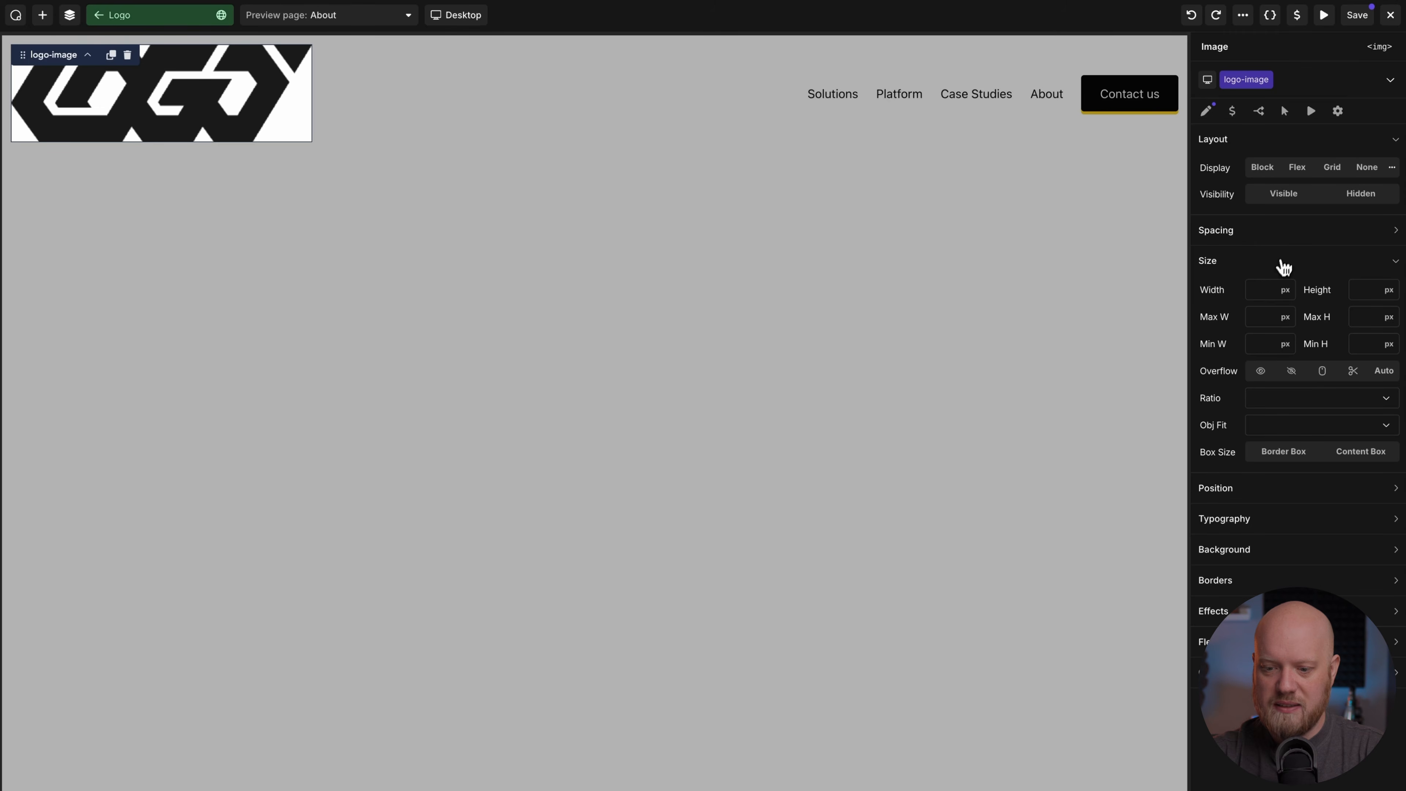
click(1263, 290)
text(150)
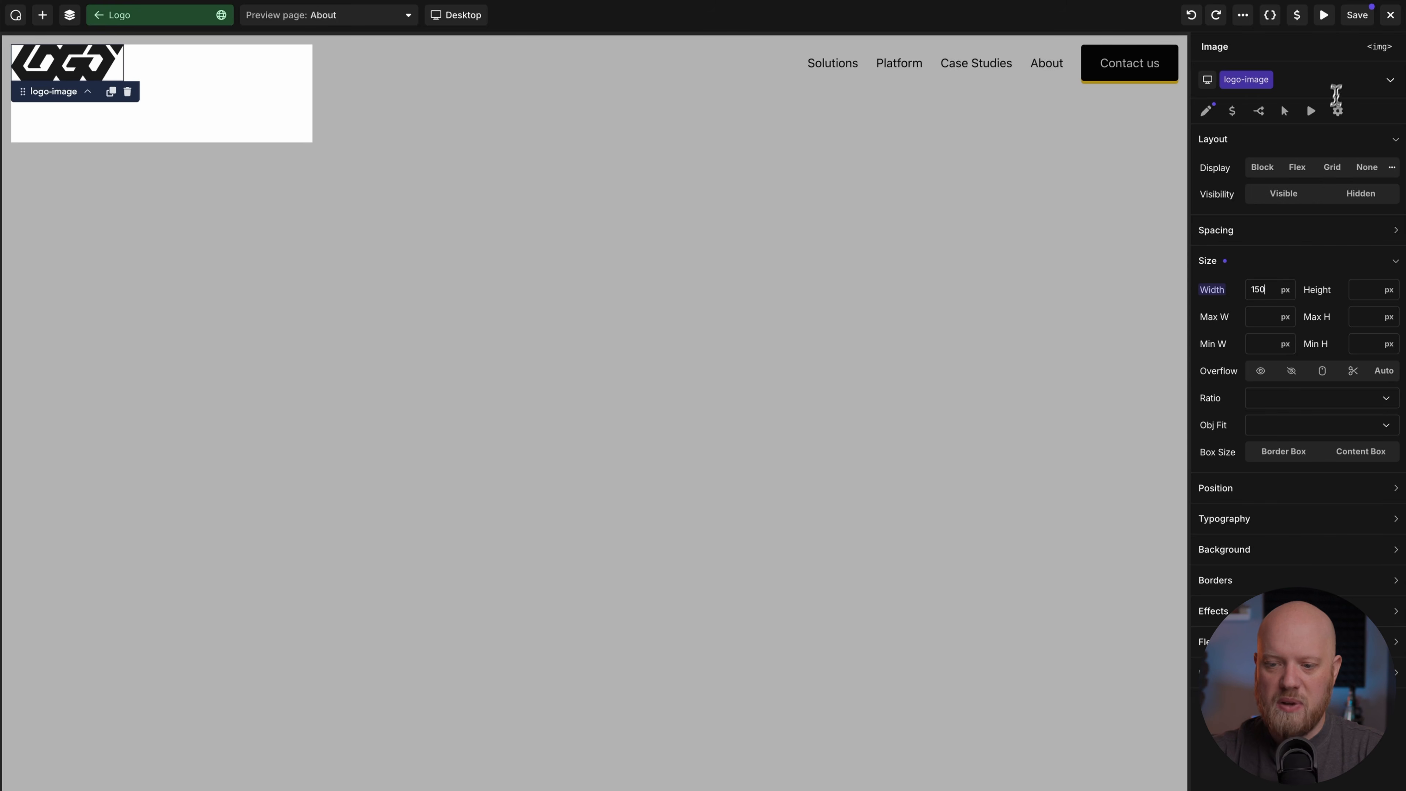
click(1356, 15)
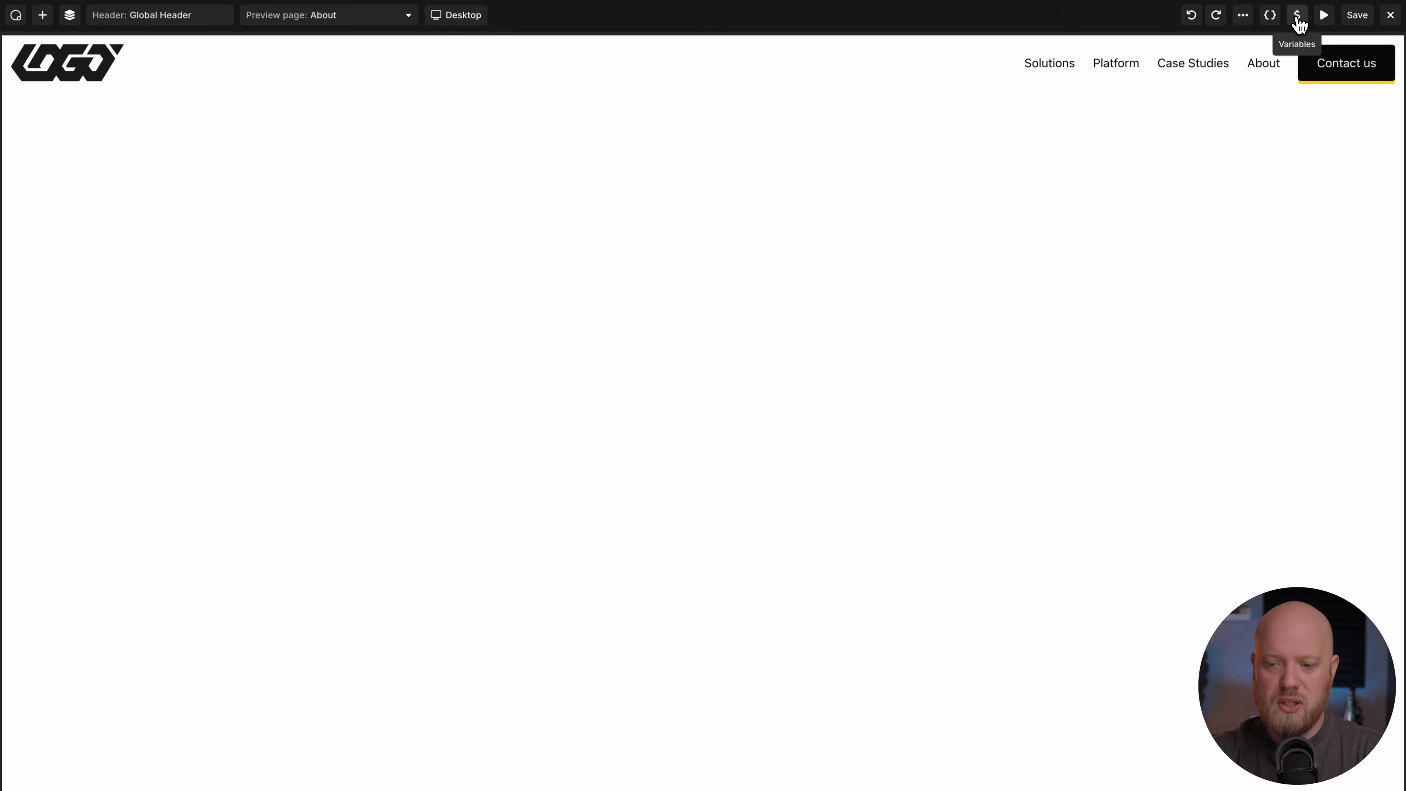
Examine the design set's global variables, including the color palettes, font sizes and spacing
click(1297, 17)
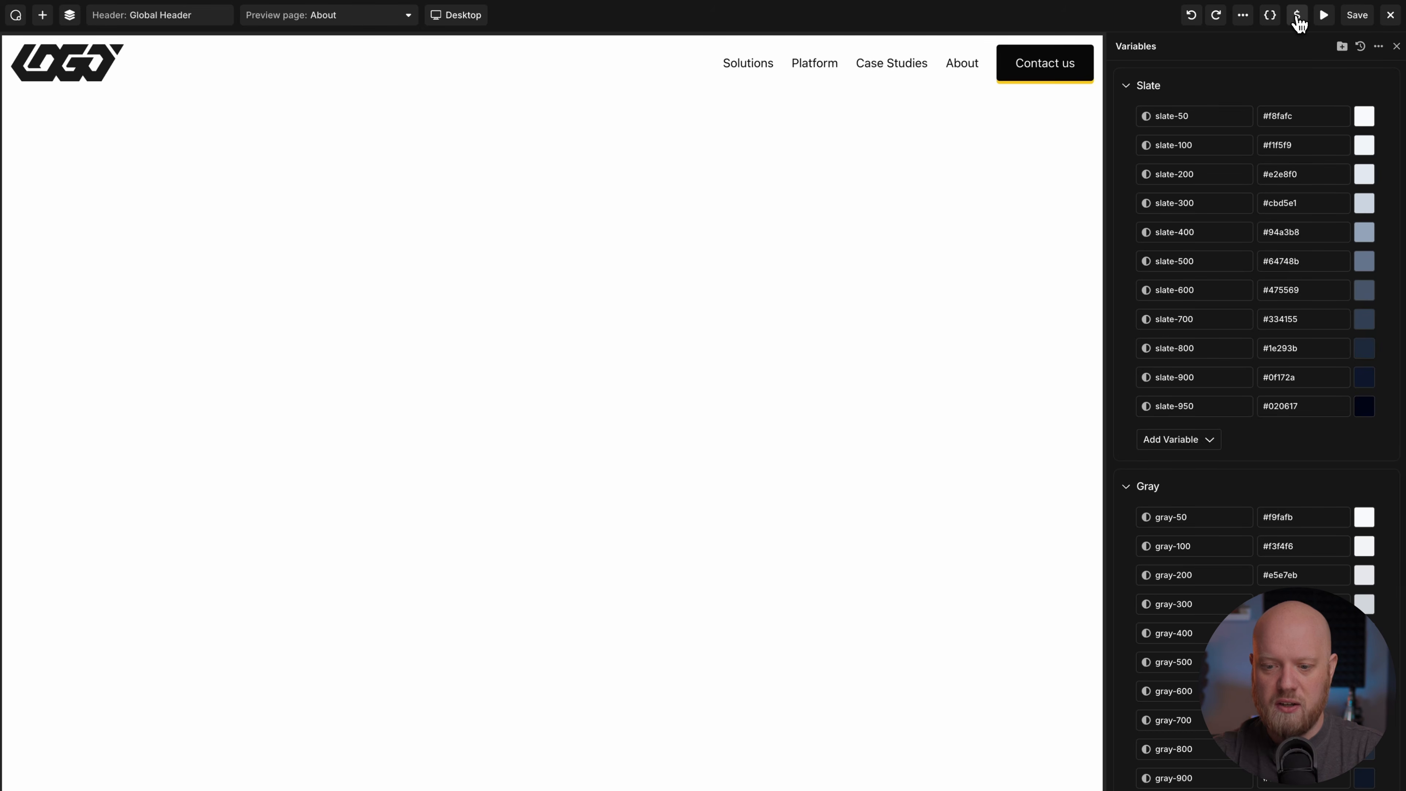
scroll(1237, 92, down, 20)
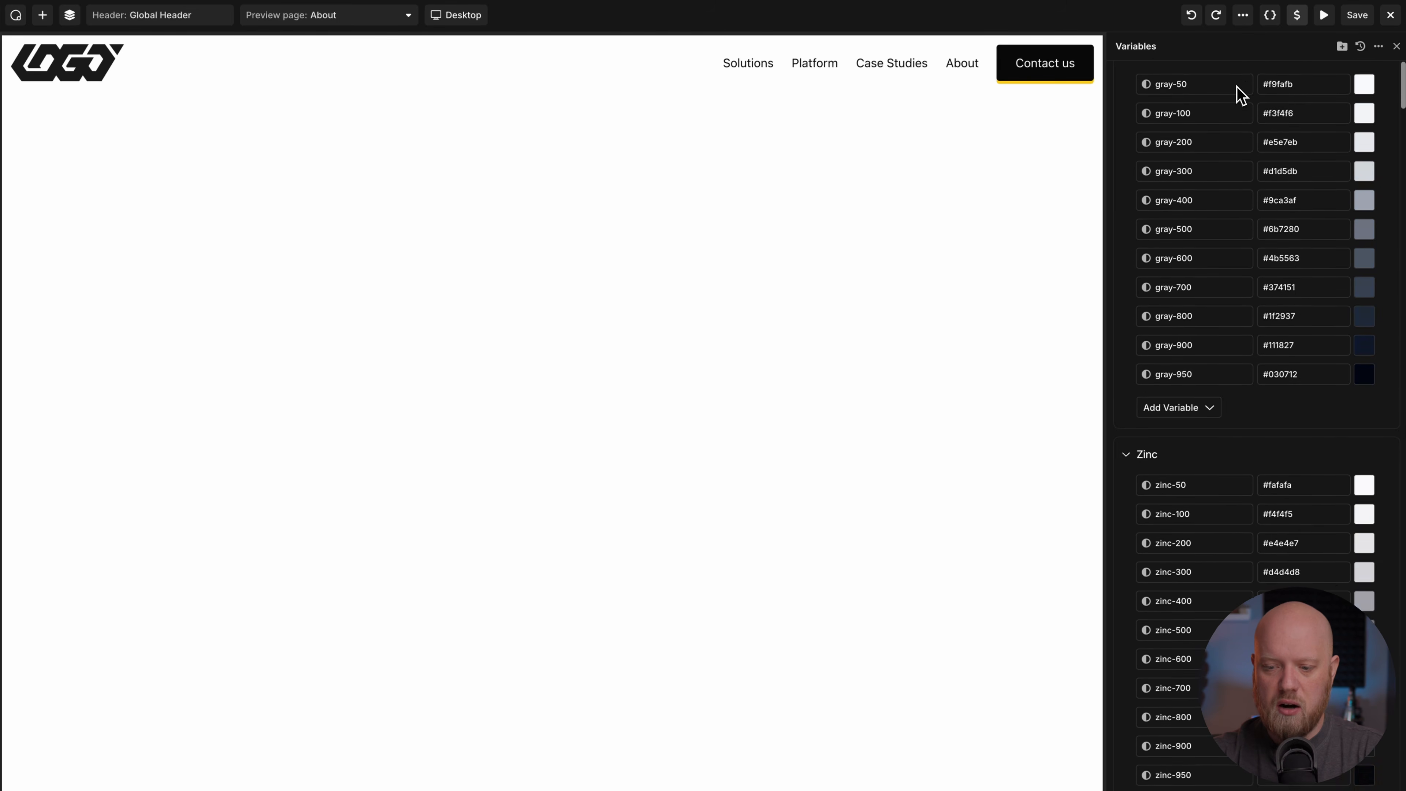
scroll(1238, 91, down, 20)
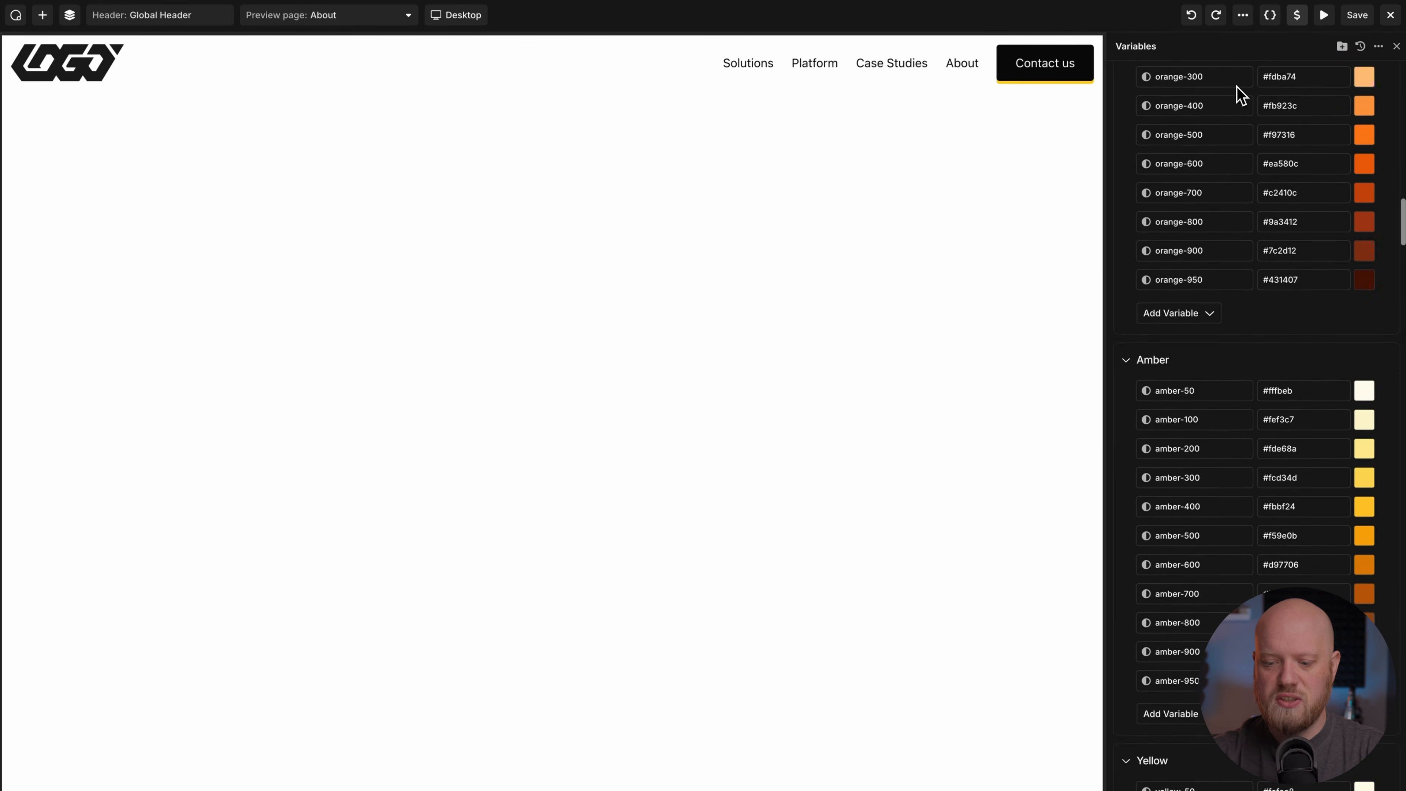
scroll(1237, 91, down, 20)
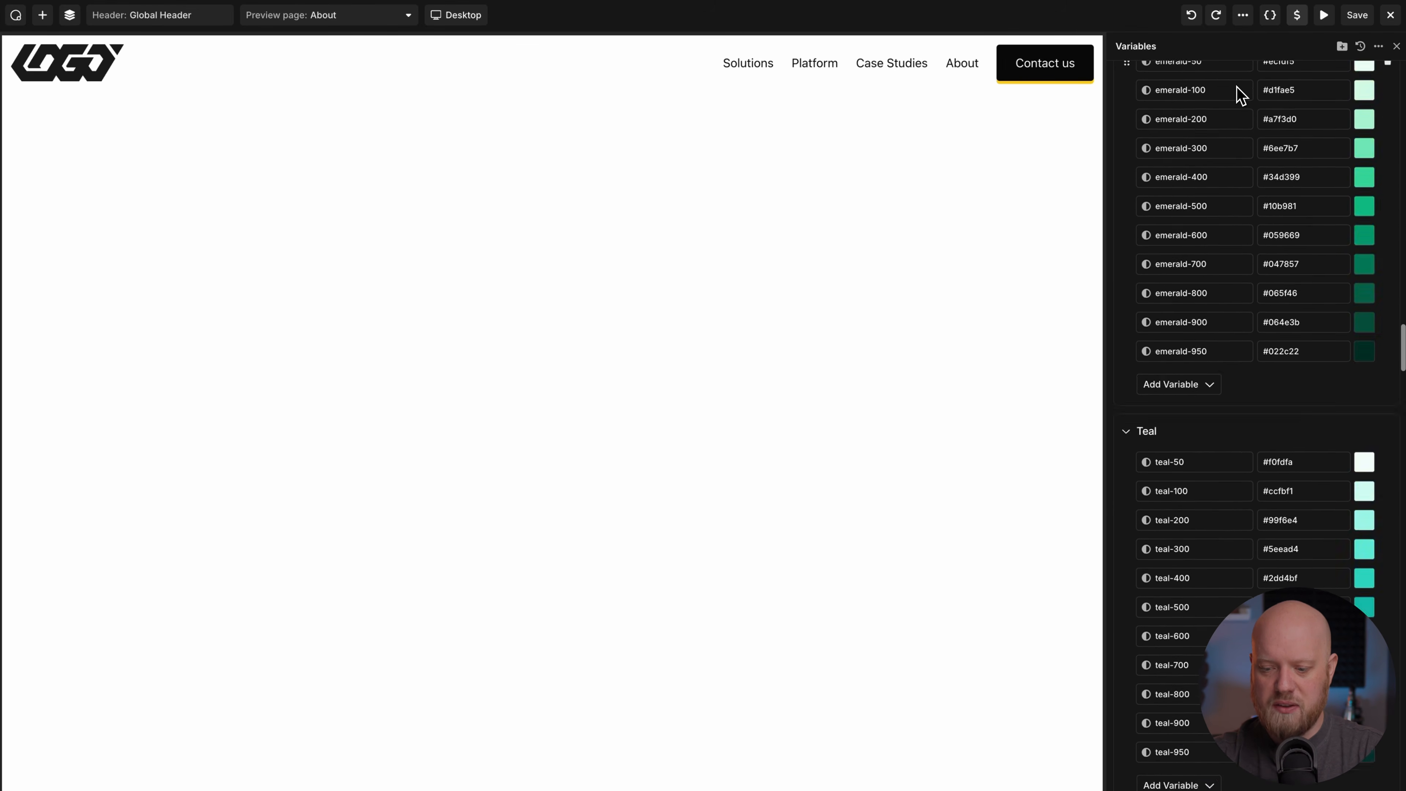
scroll(1238, 92, down, 20)
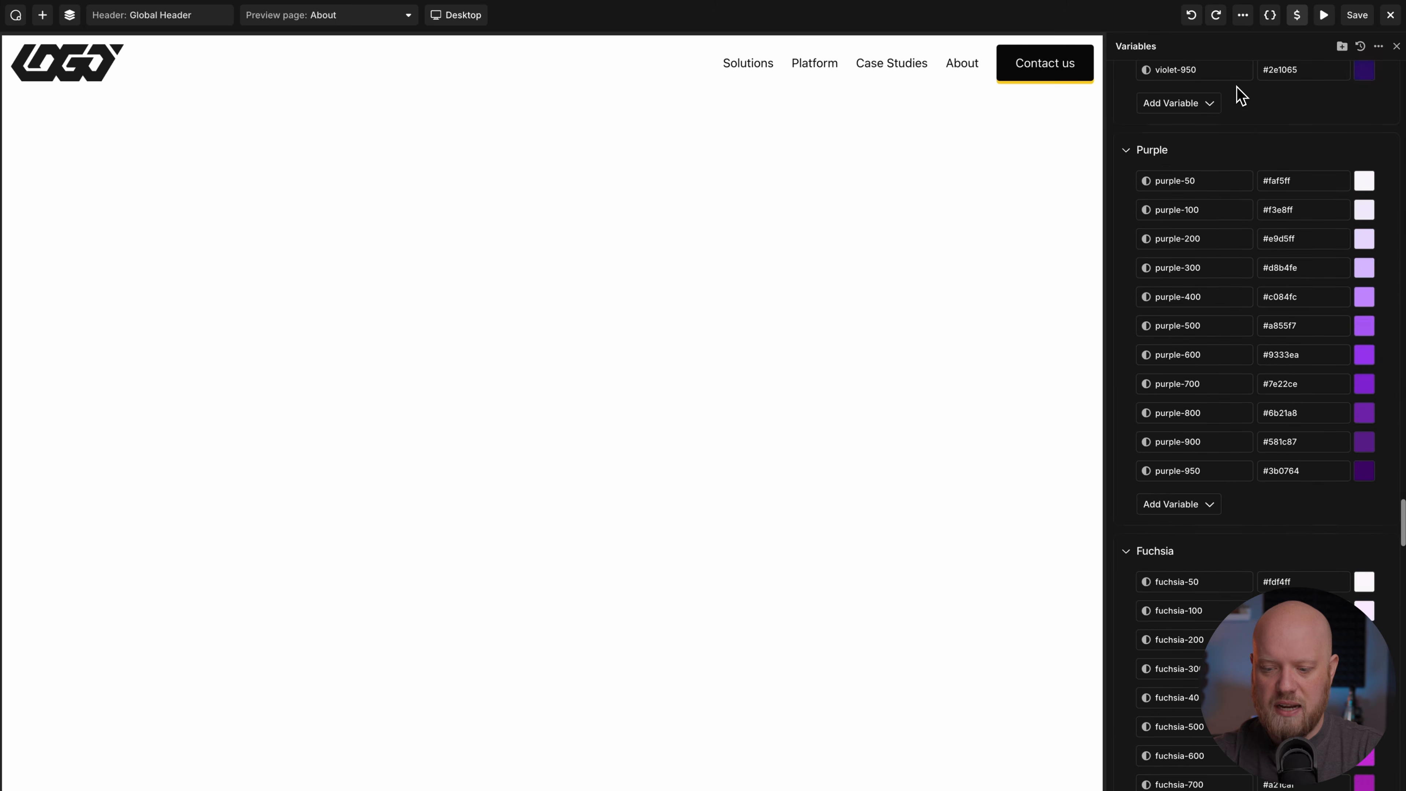
scroll(1224, 333, down, 10)
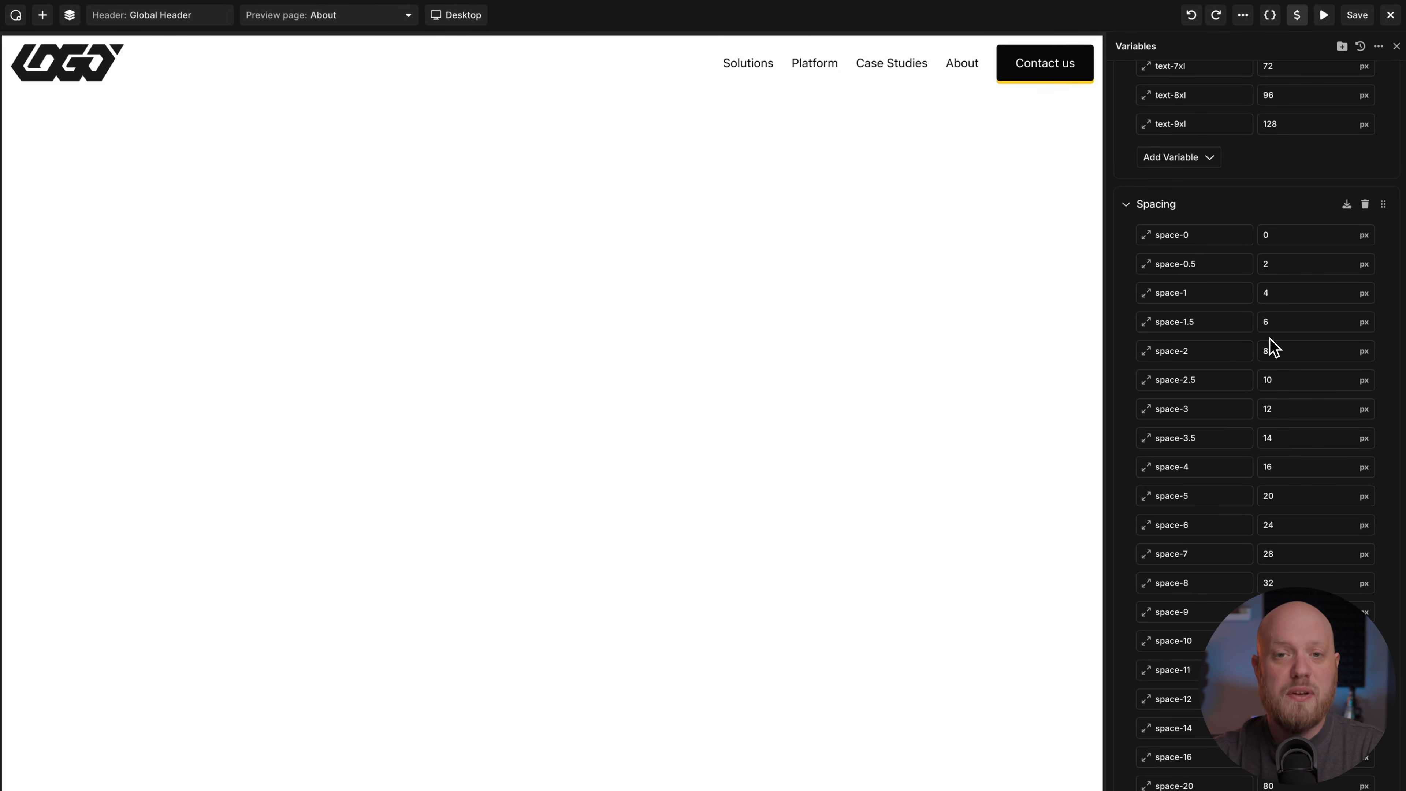
scroll(1232, 317, up, 12)
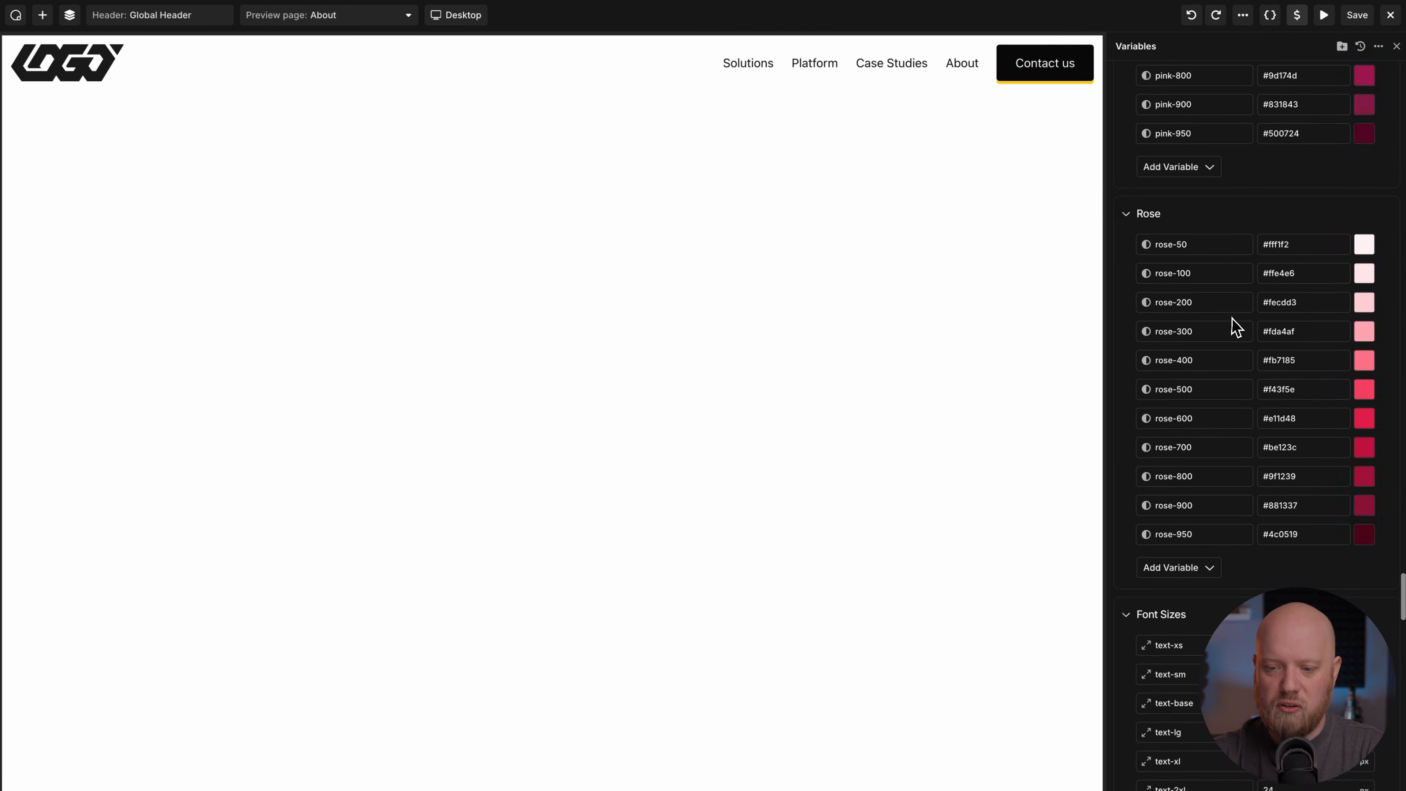
scroll(1233, 324, up, 15)
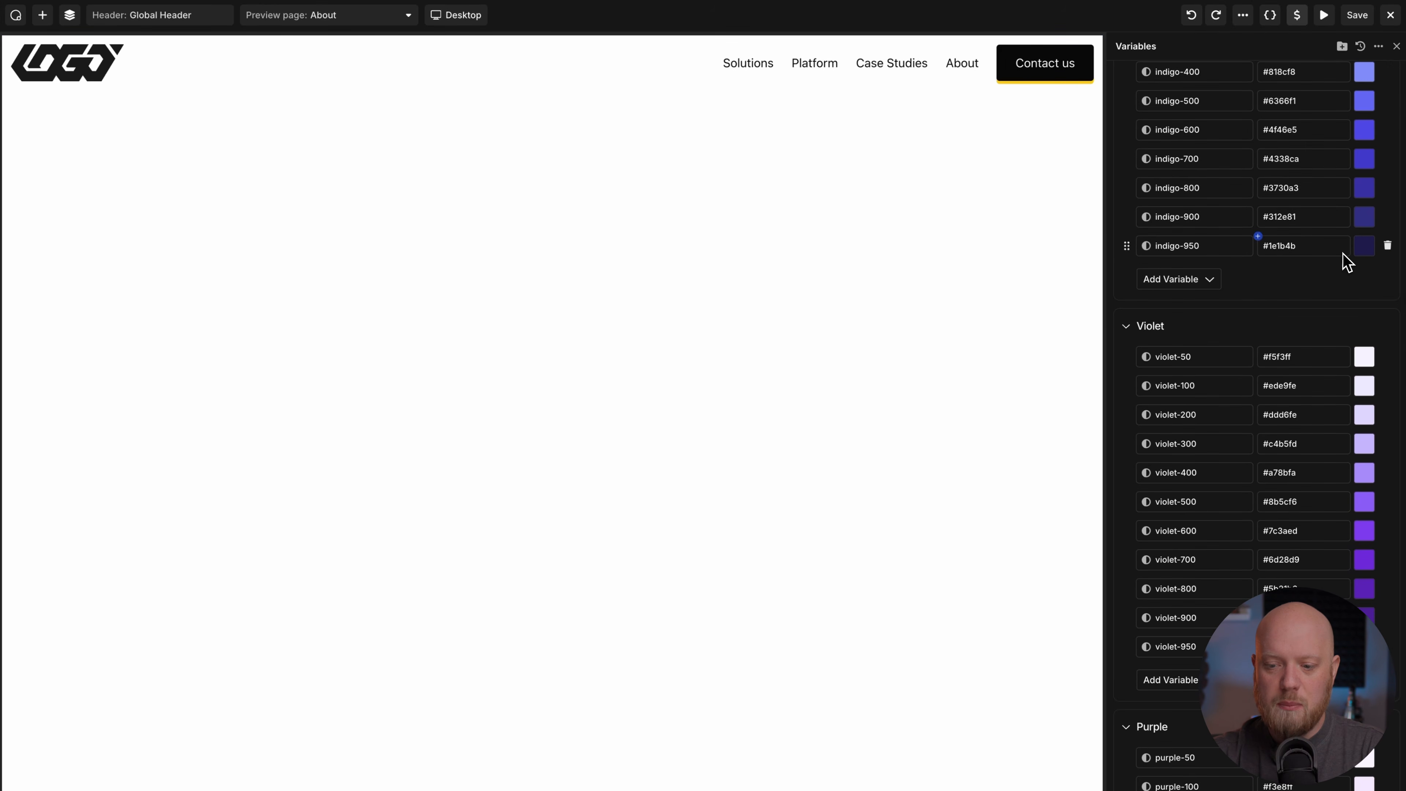
scroll(1347, 260, up, 12)
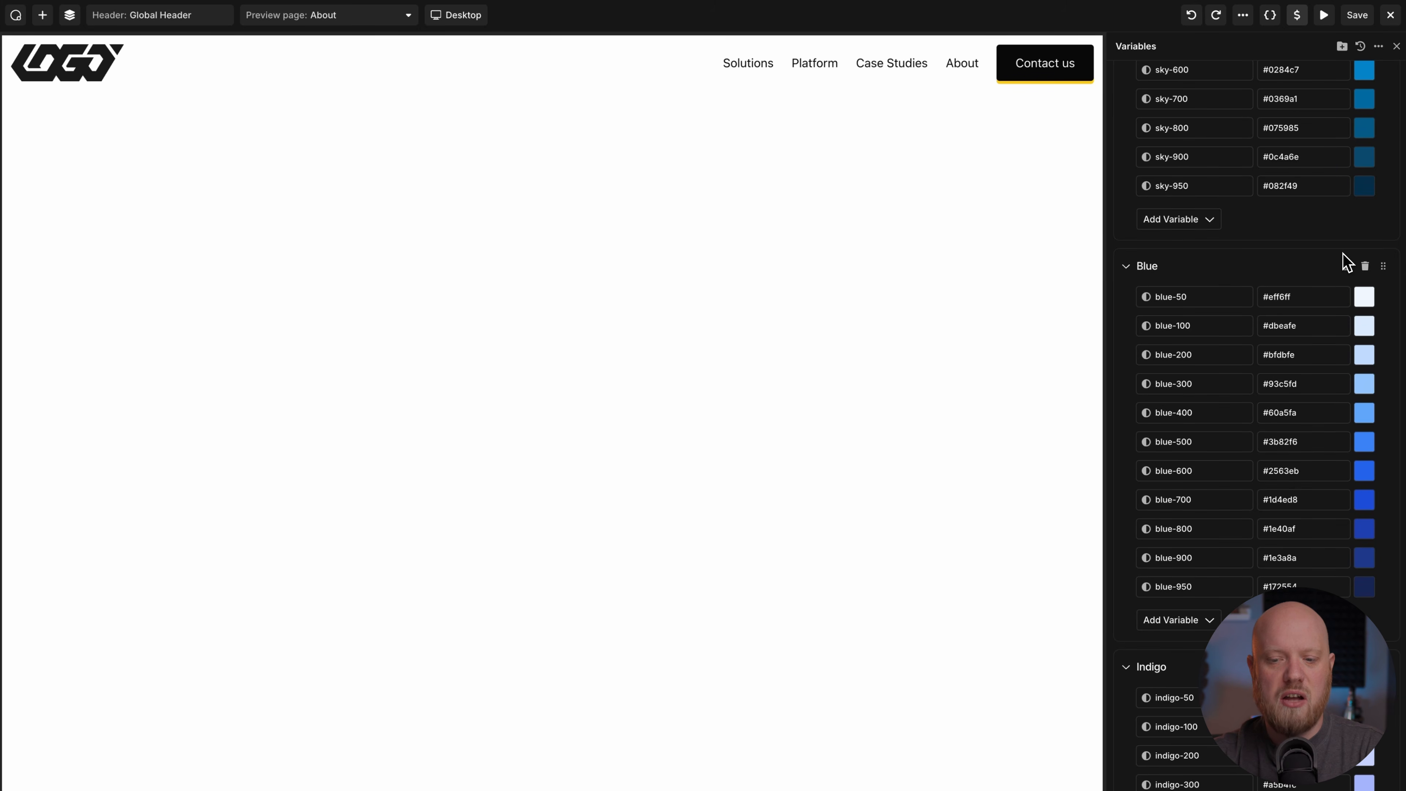
Set the box shadow color of the Contact us button's btn-primary class to the cyan-400 variable and save the header
click(1073, 77)
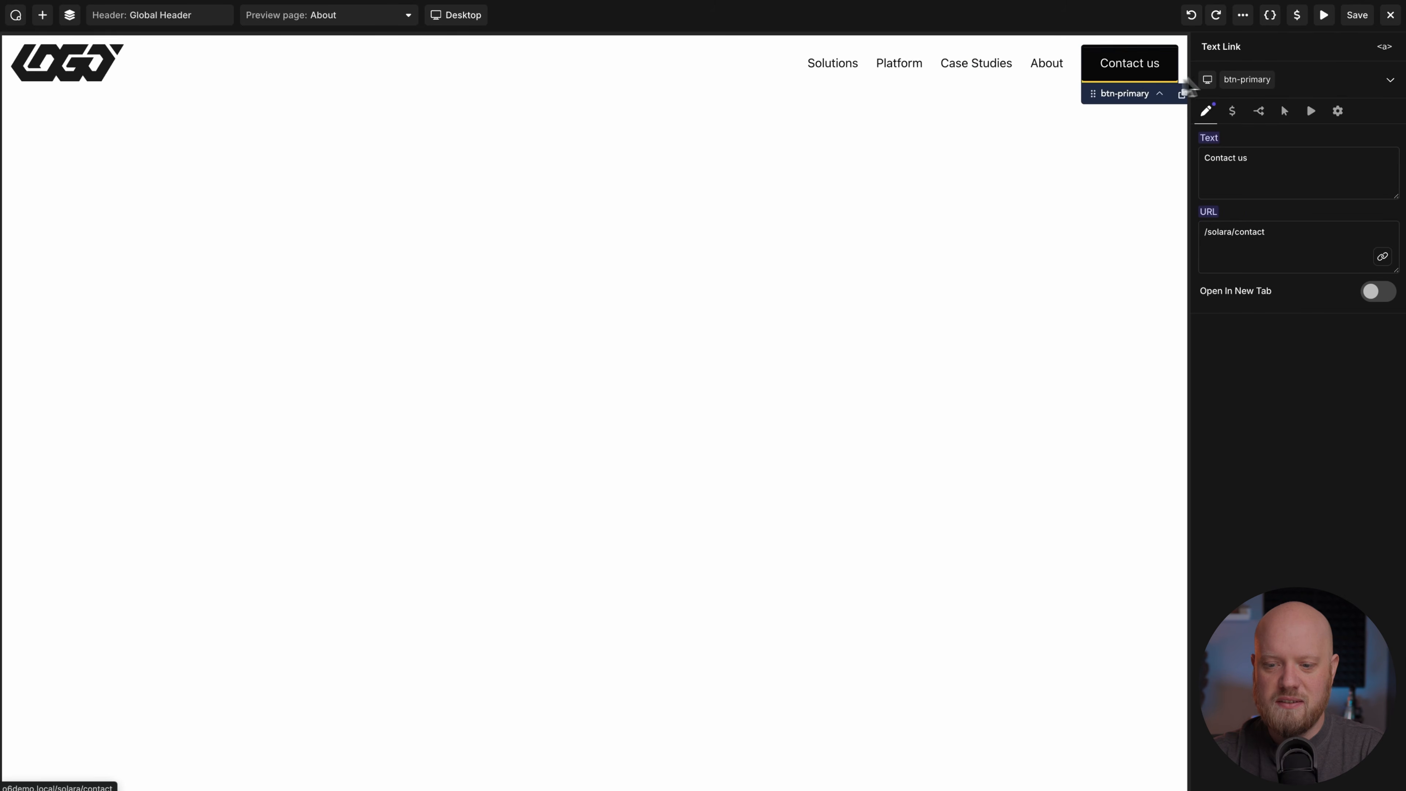
click(1247, 79)
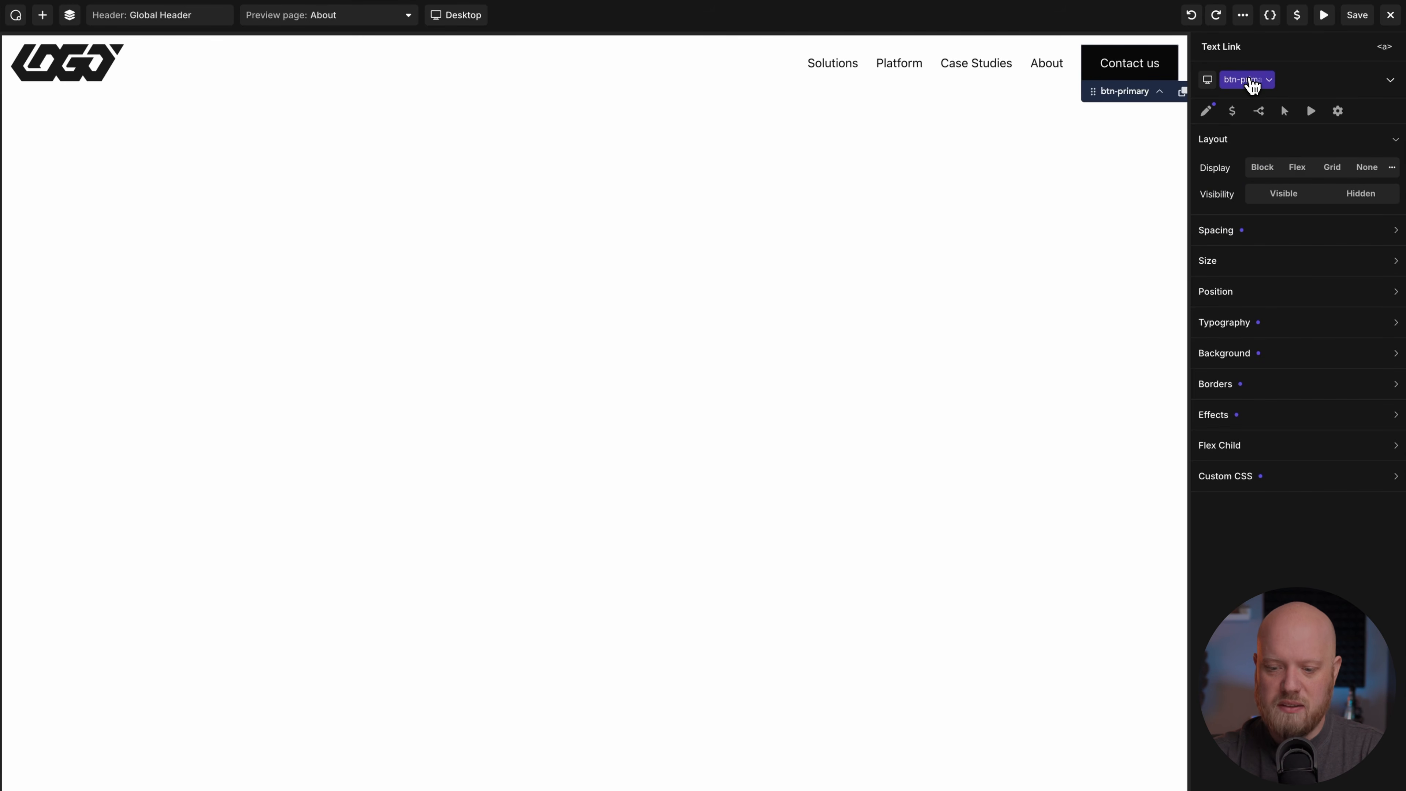
click(1299, 422)
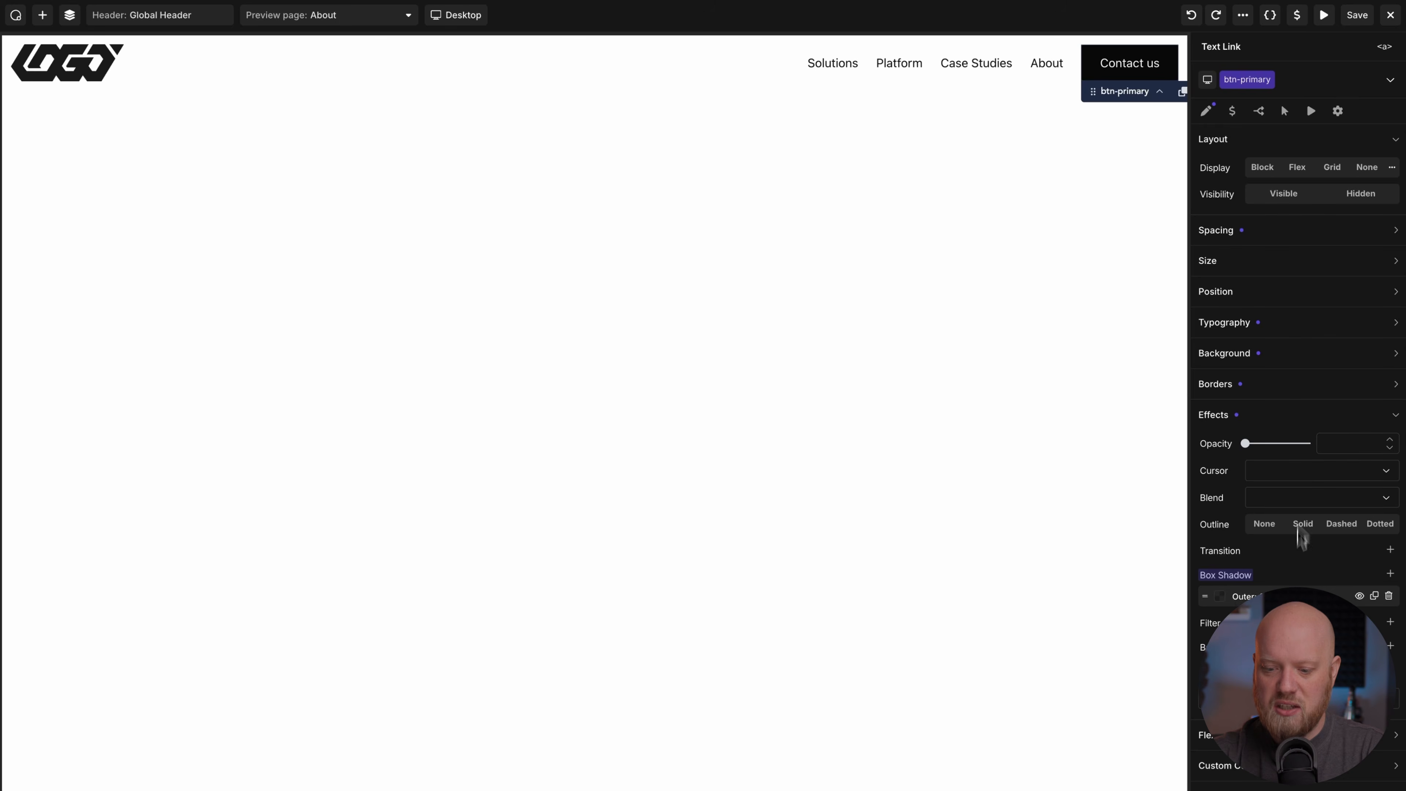
click(1237, 603)
drag(1274, 604, 909, 382)
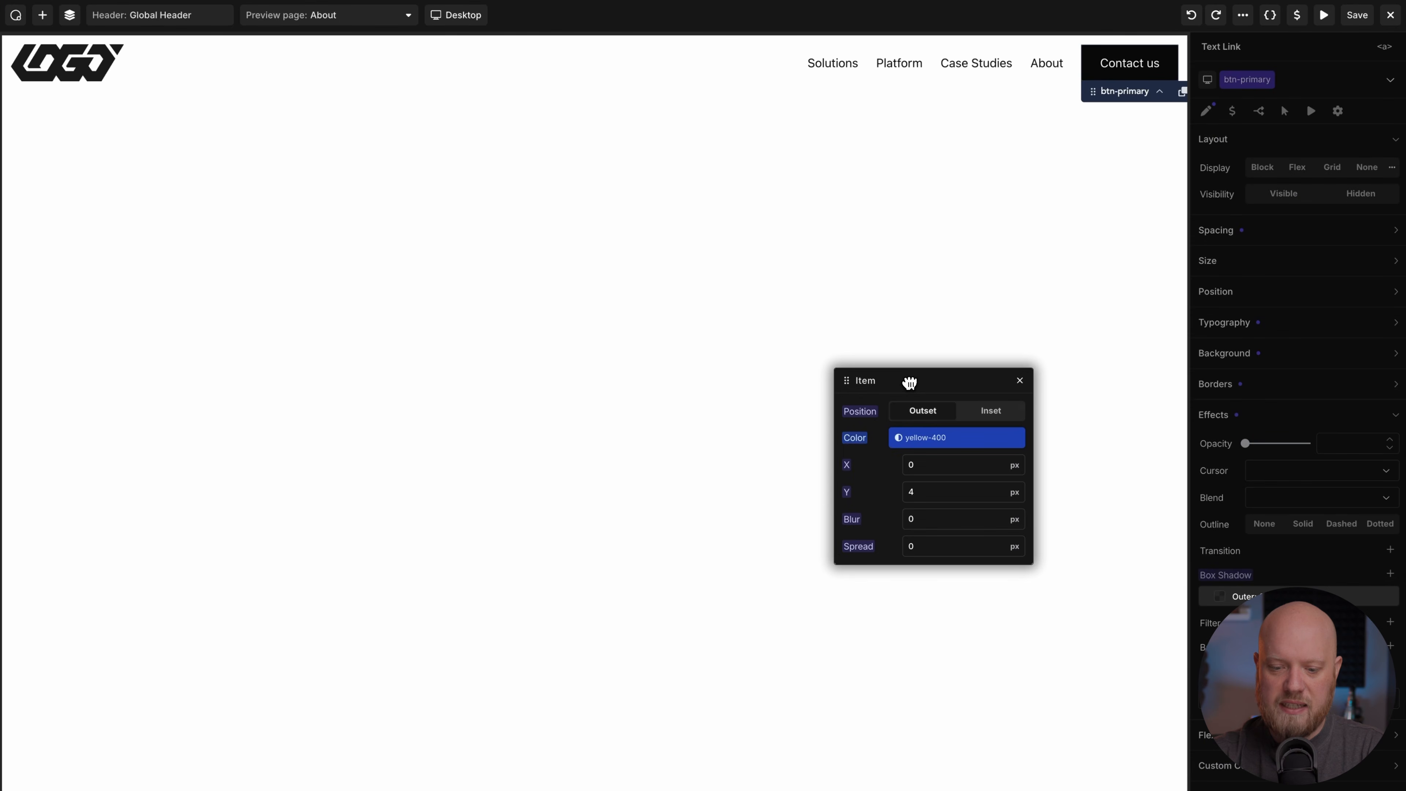
click(950, 447)
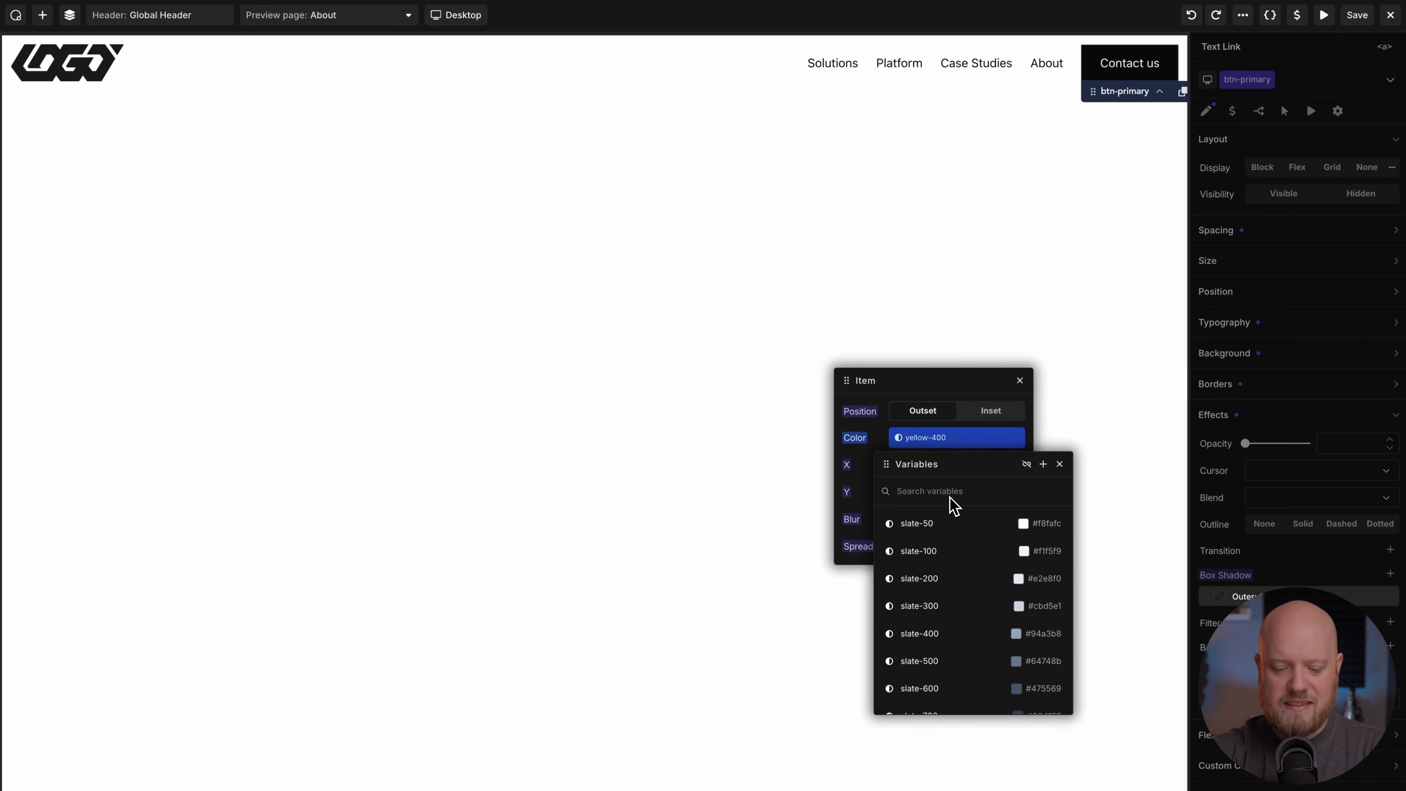
text(cyan)
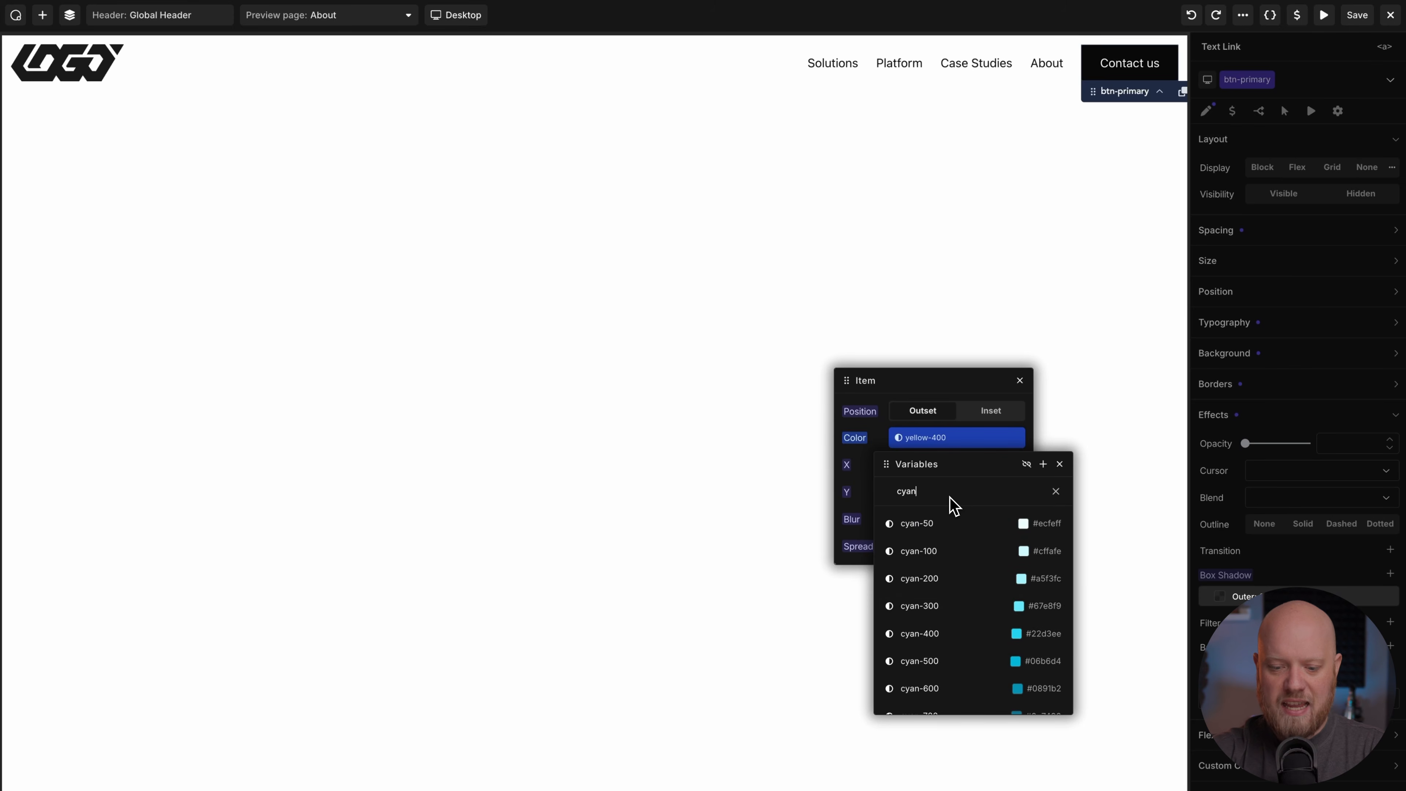
click(979, 640)
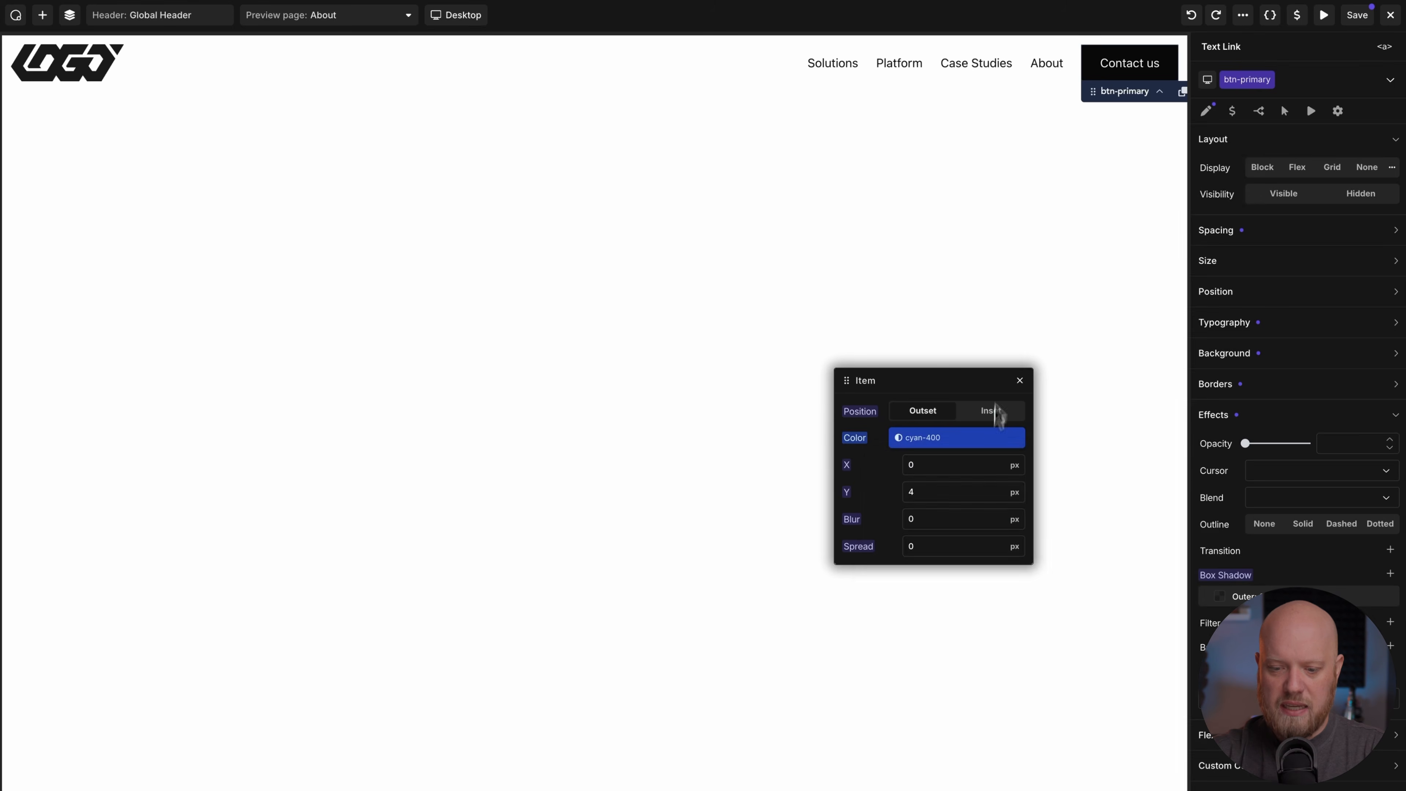
click(1020, 381)
click(1000, 79)
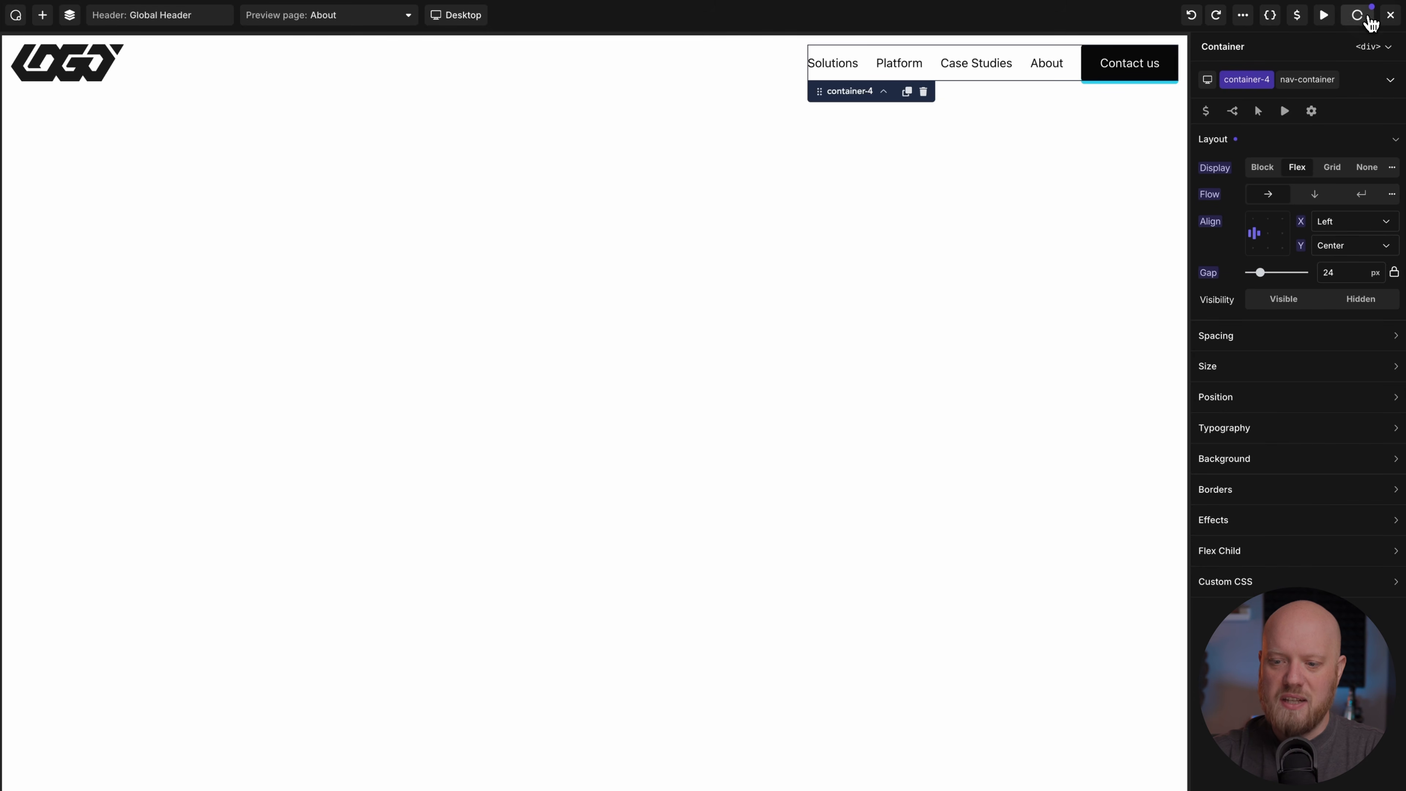
Open the About page's frontend in a new tab and check the logo and button styling down to the footer
click(1391, 16)
right_click(1346, 52)
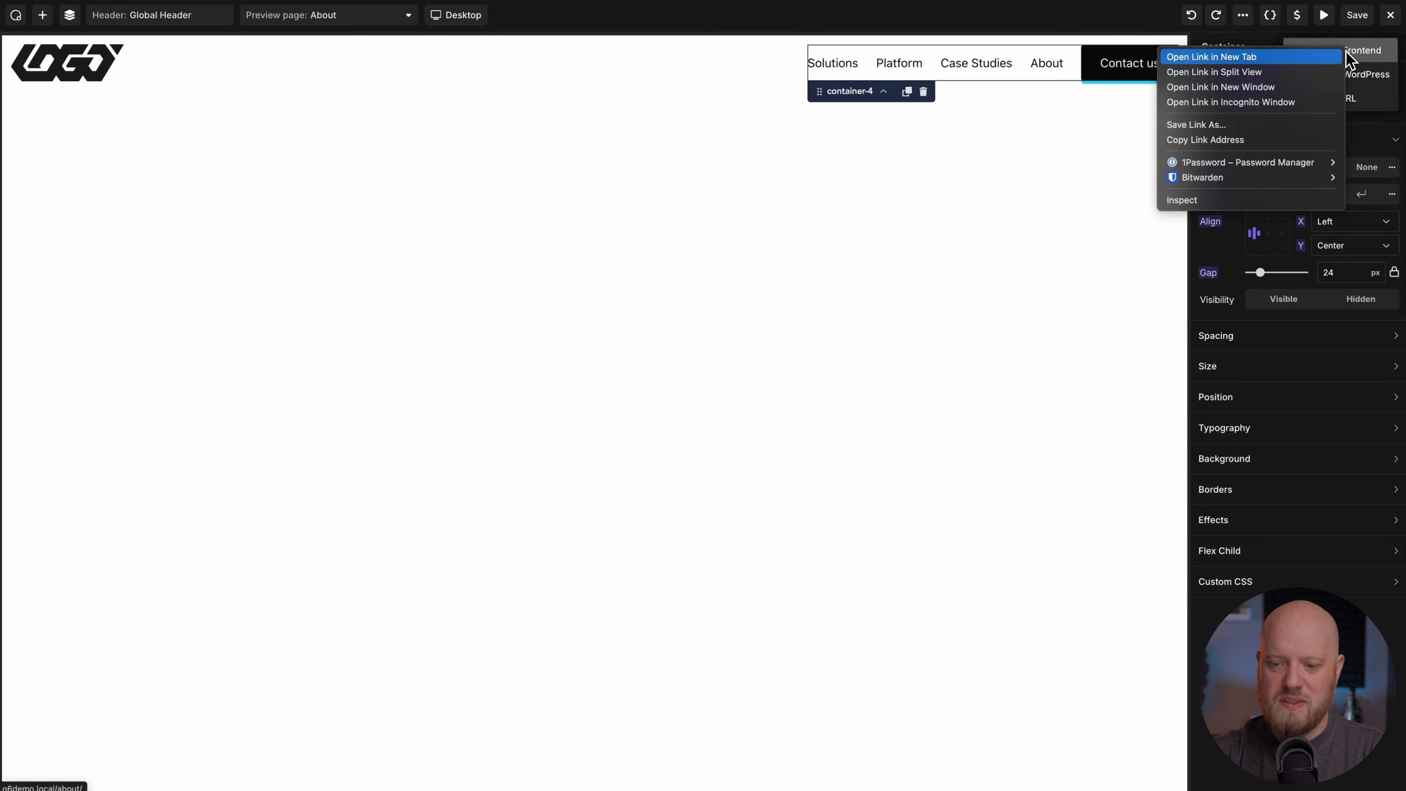
click(1300, 57)
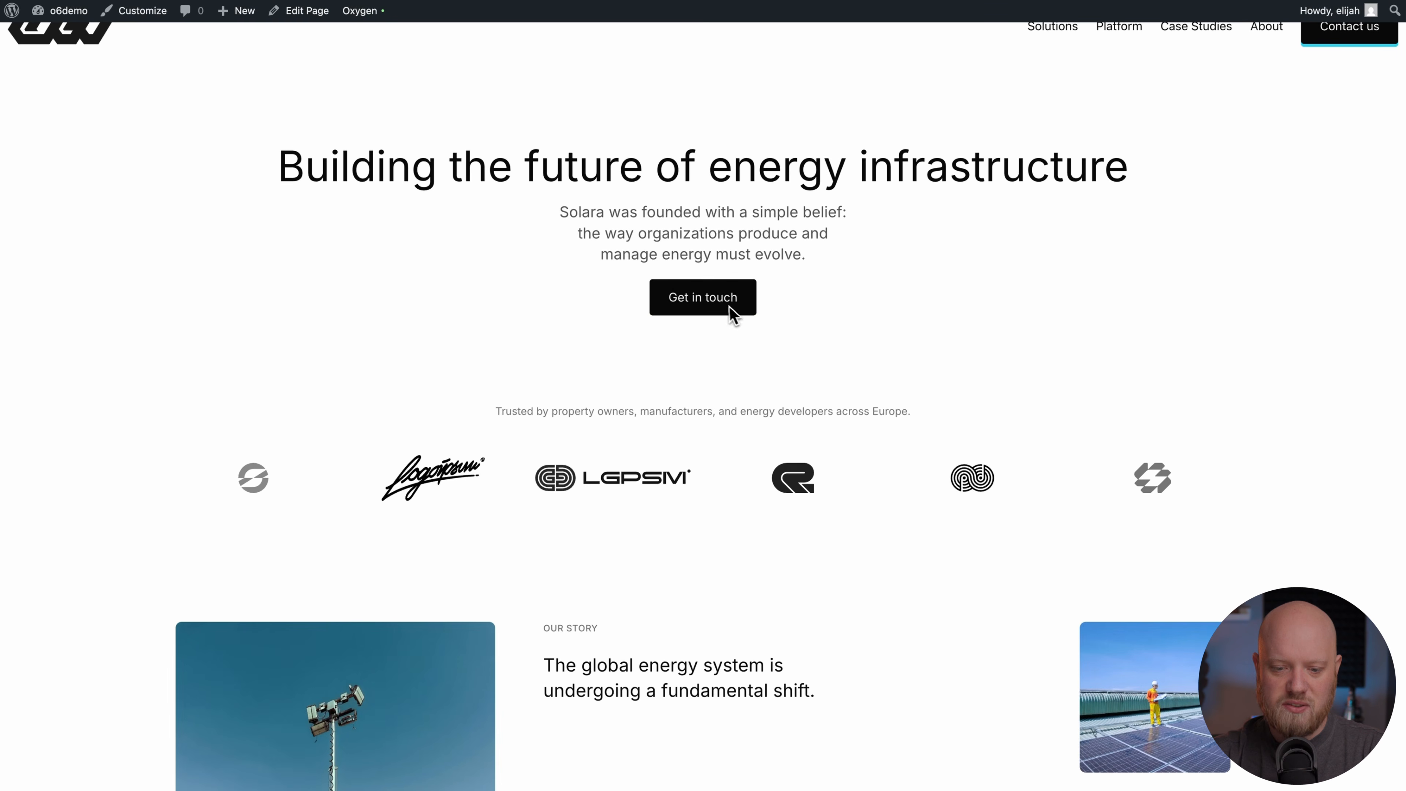
scroll(929, 292, down, 10)
scroll(962, 292, down, 16)
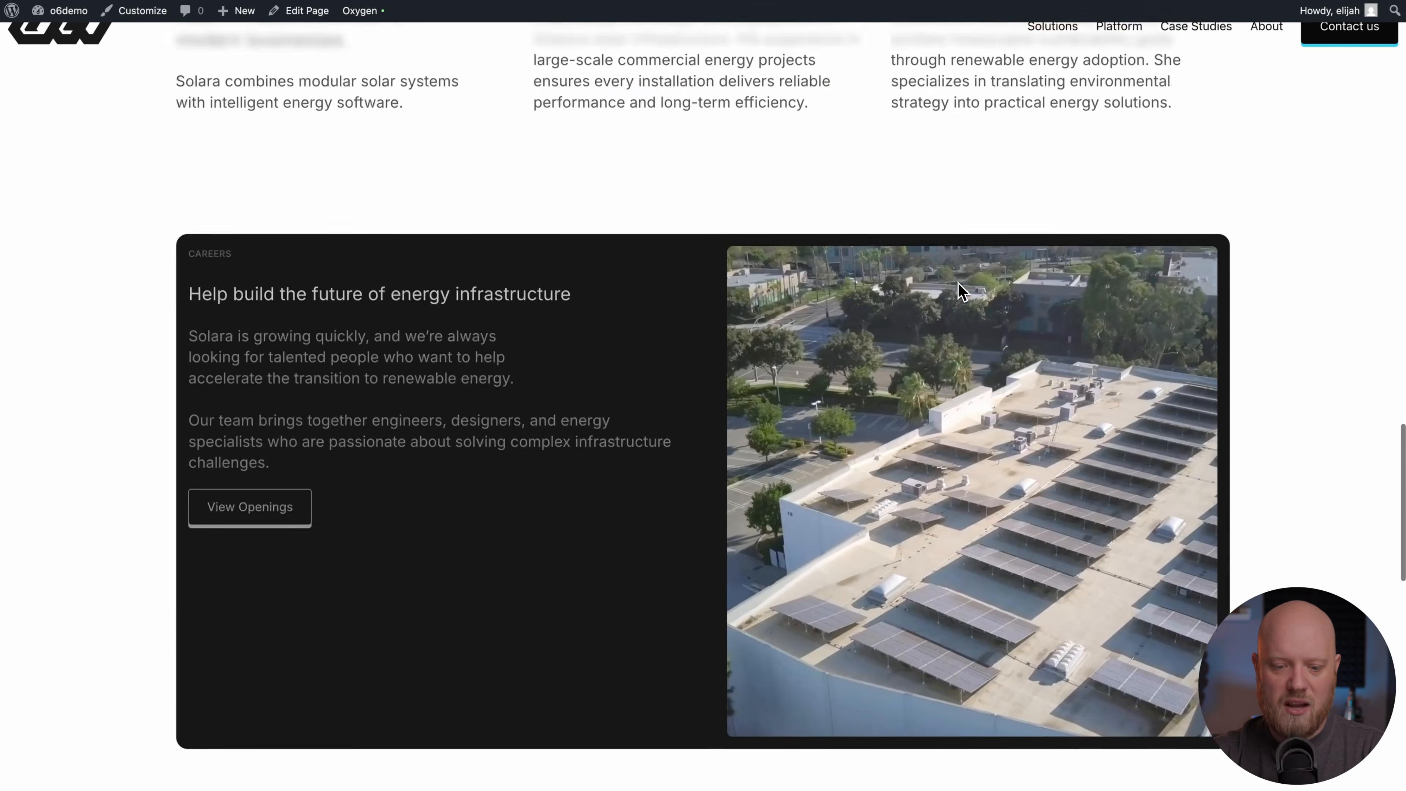
scroll(961, 290, up, 2)
scroll(642, 379, down, 14)
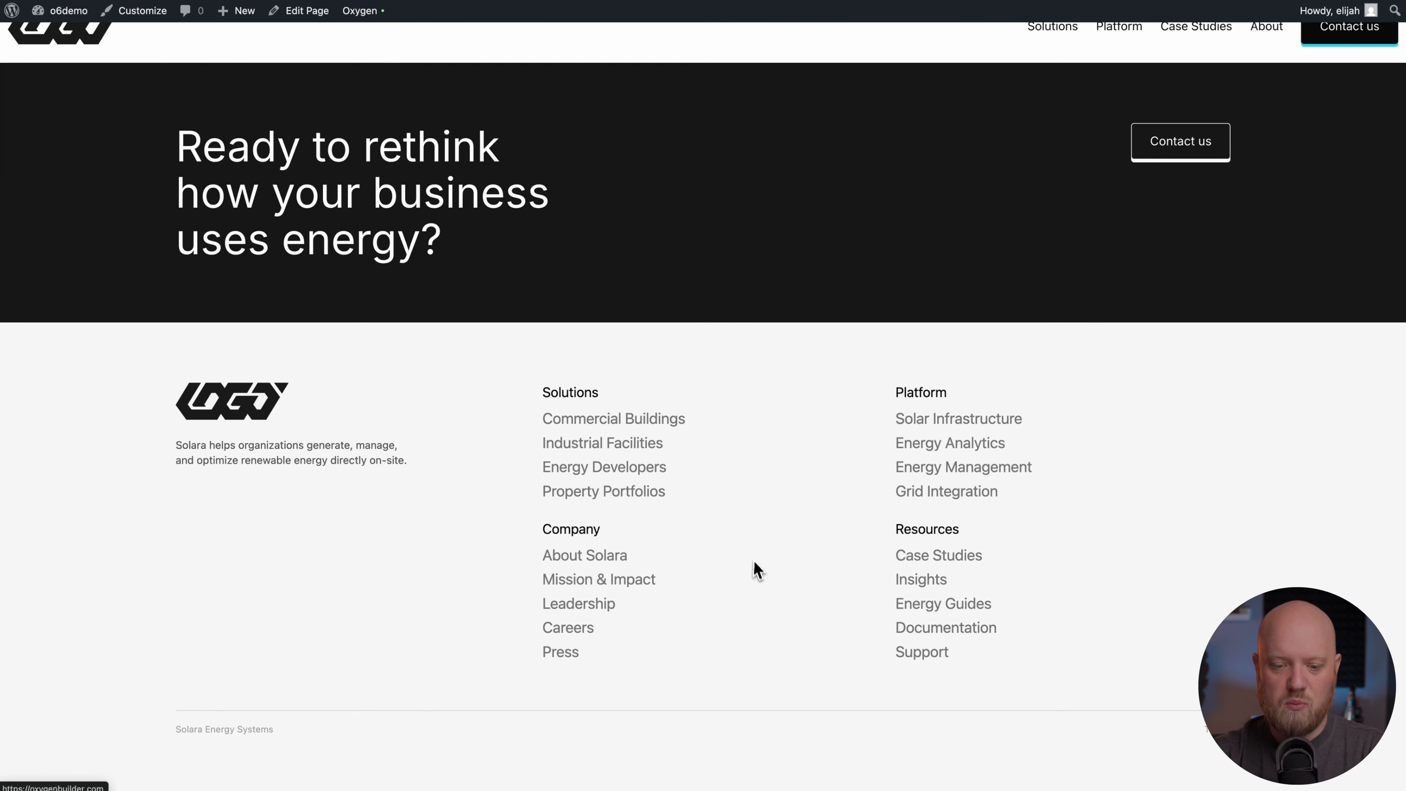
scroll(754, 568, up, 20)
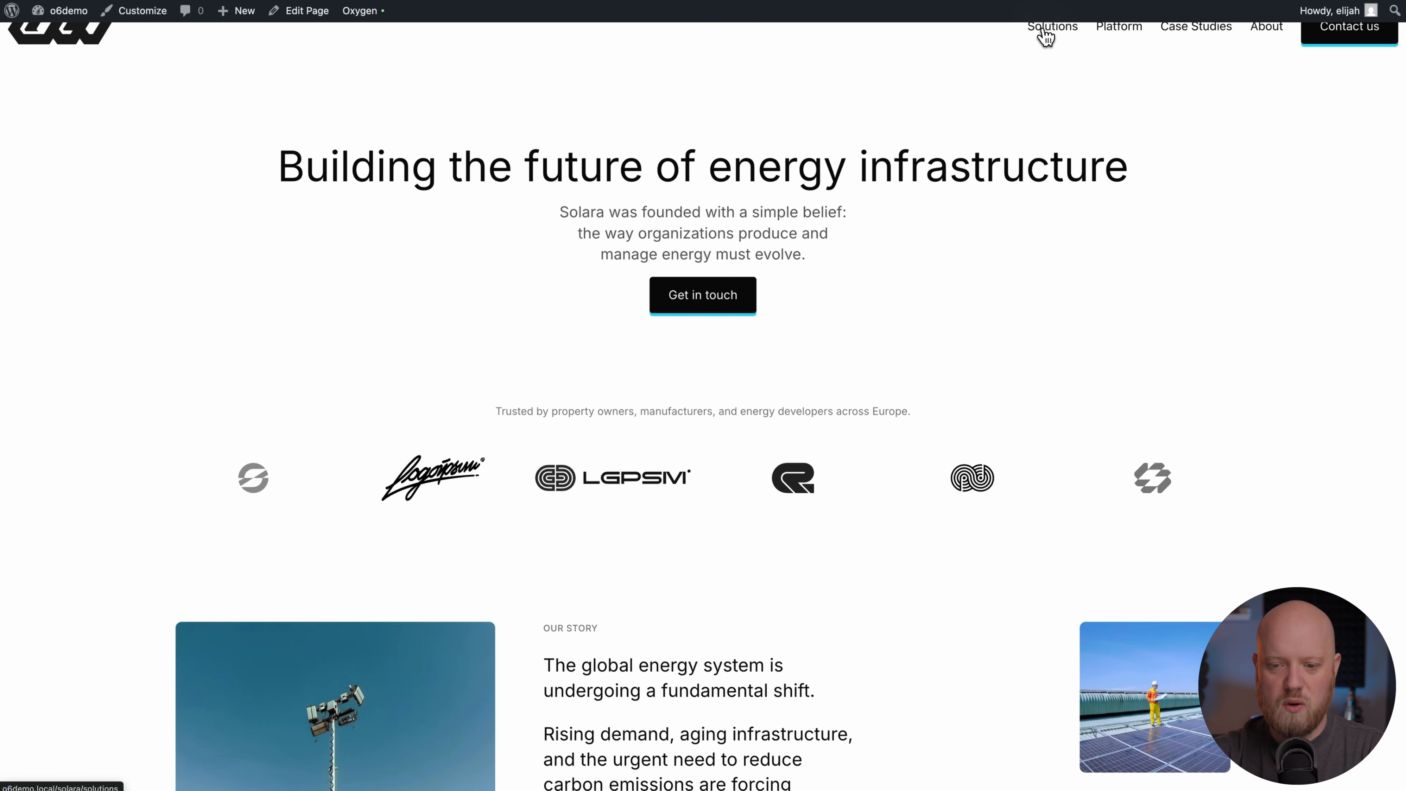
Open the Solutions page from the site navigation and check the button styling in its content sections
click(1043, 29)
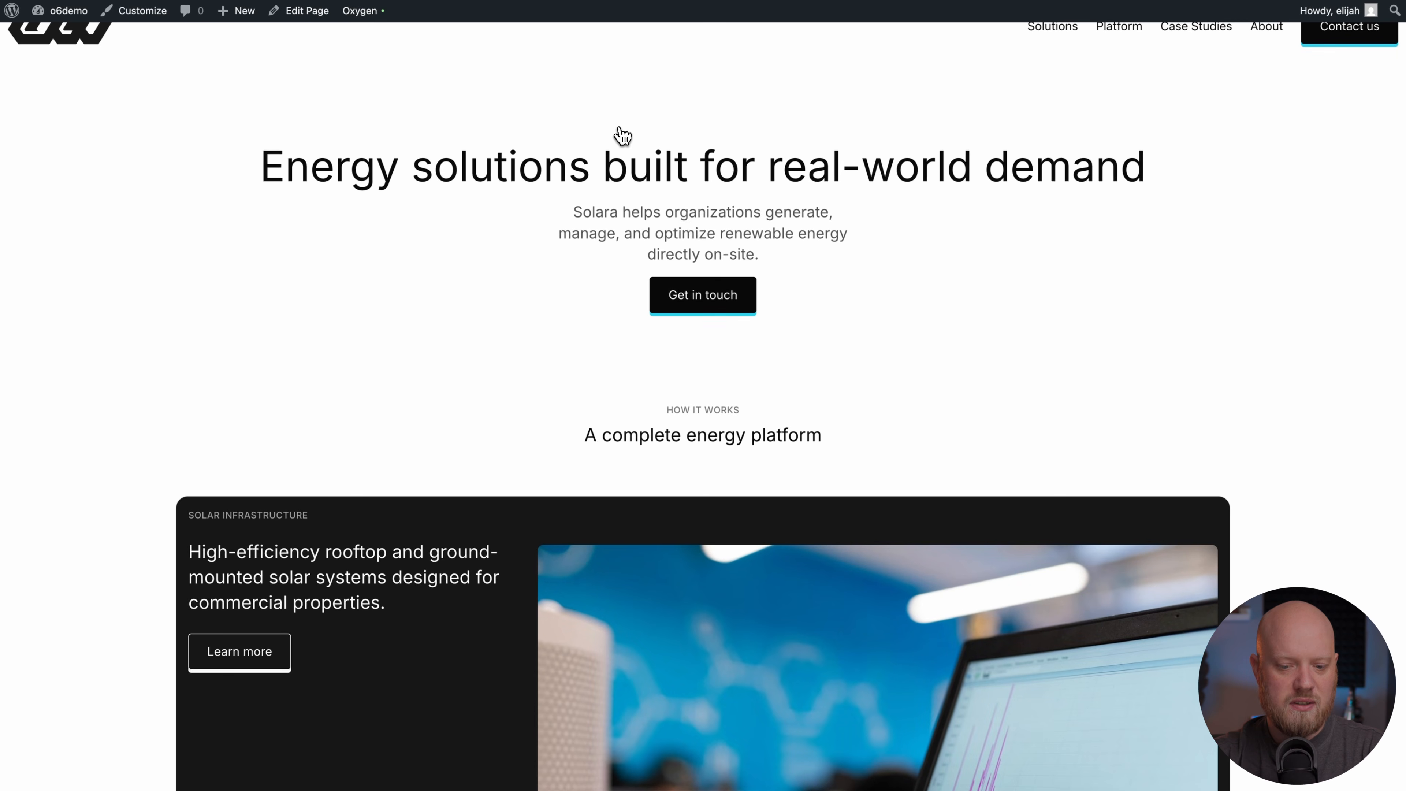
scroll(1045, 339, down, 10)
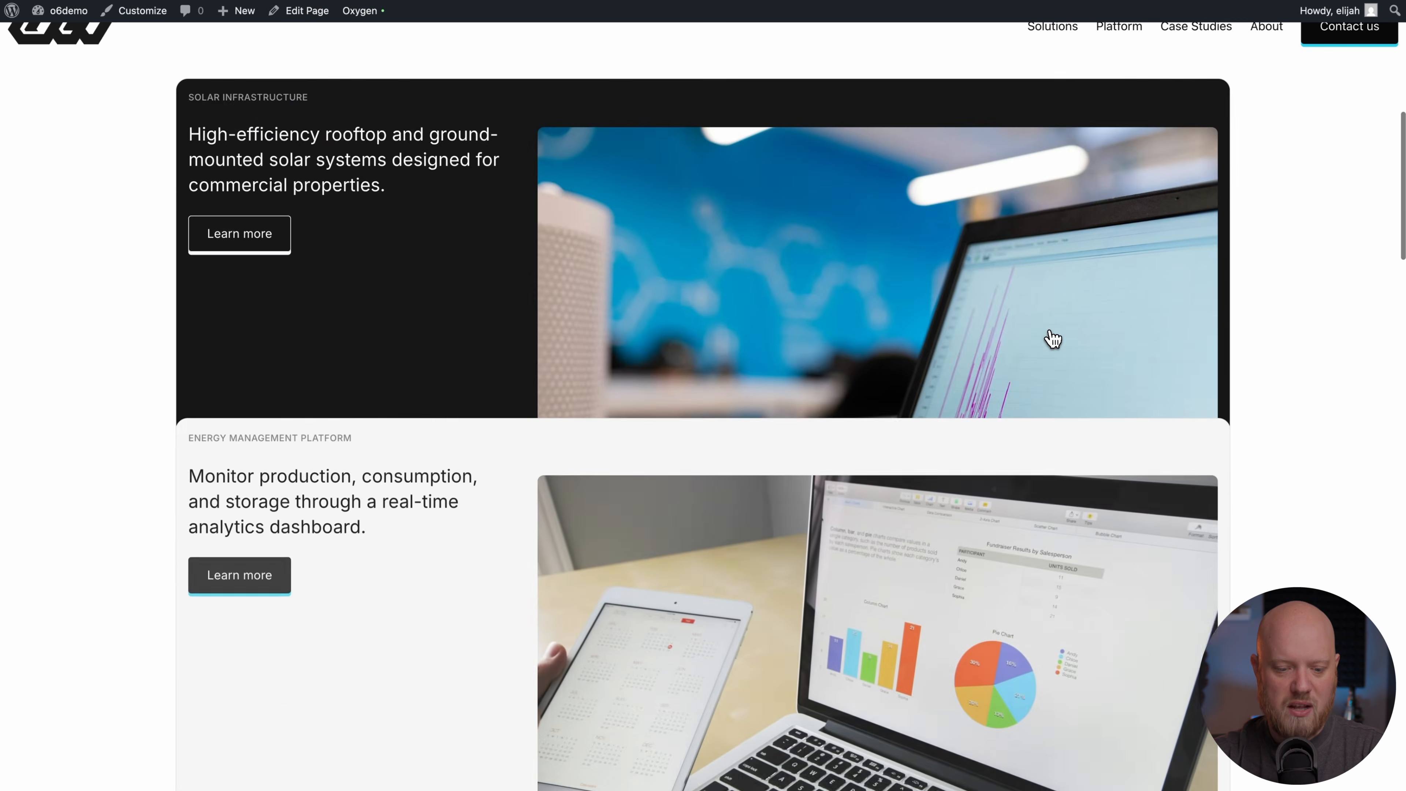
scroll(395, 345, down, 5)
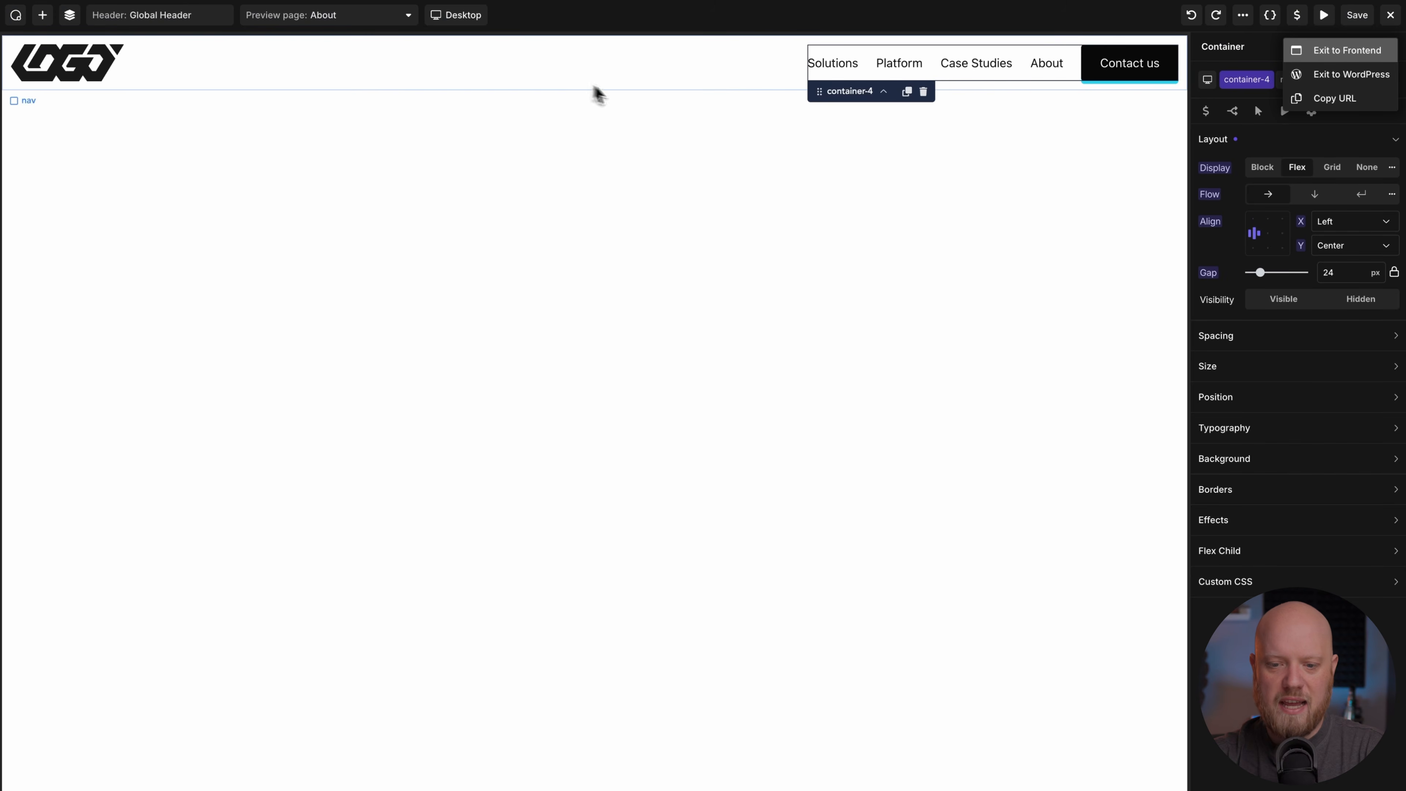
Change the text of the header's contact button to "Contact Us" in the Global Header
click(1143, 67)
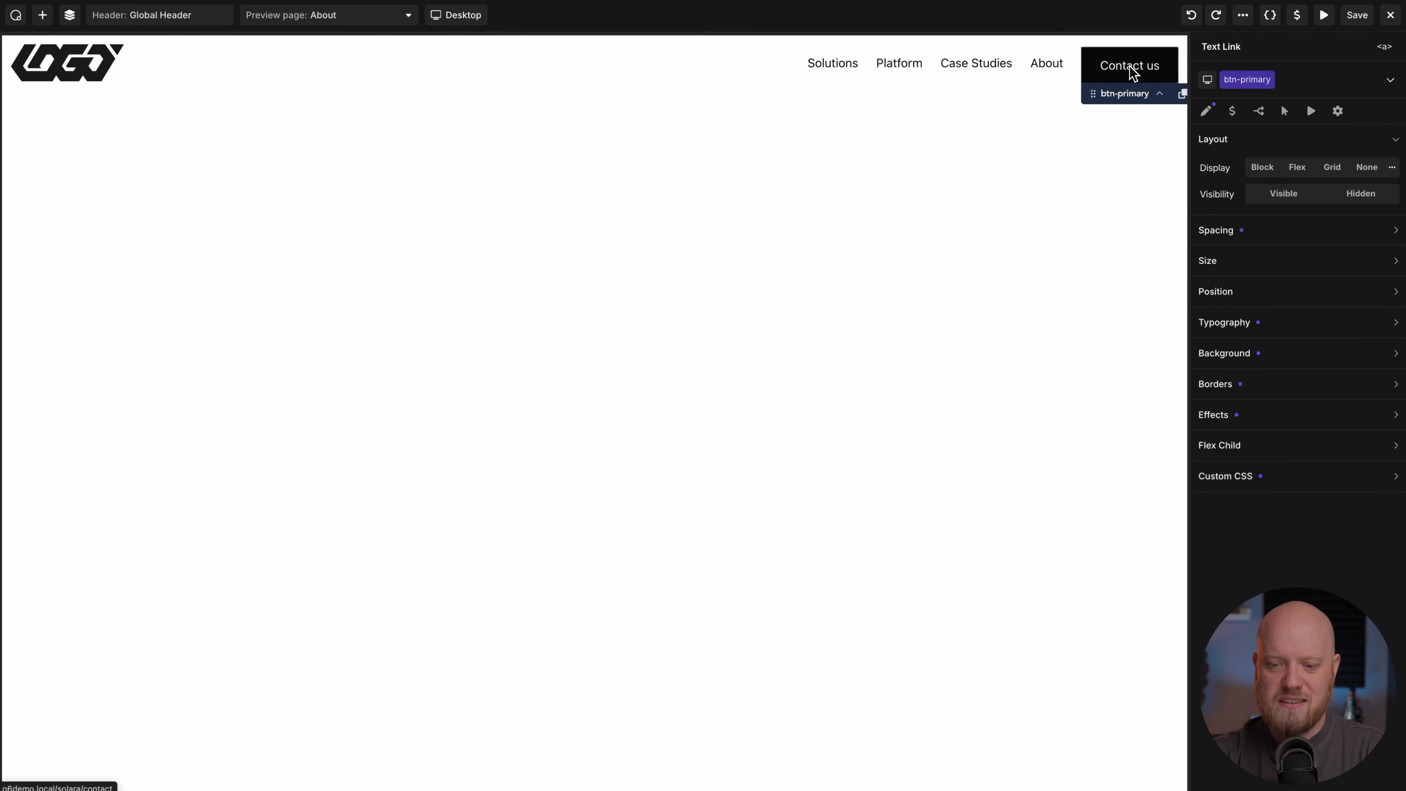
double_click(1128, 65)
text(Renaming)
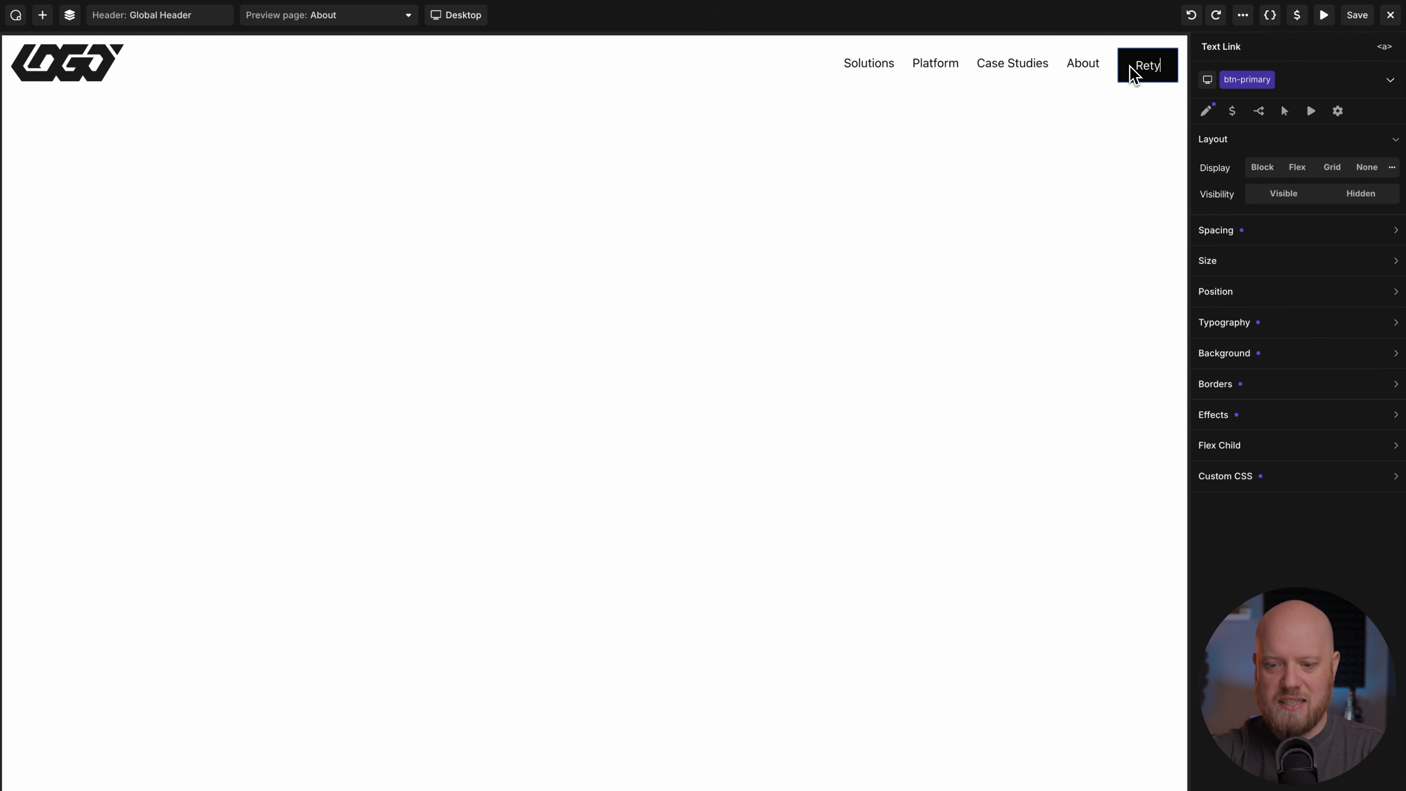
key(super+a)
text(Contact Us)
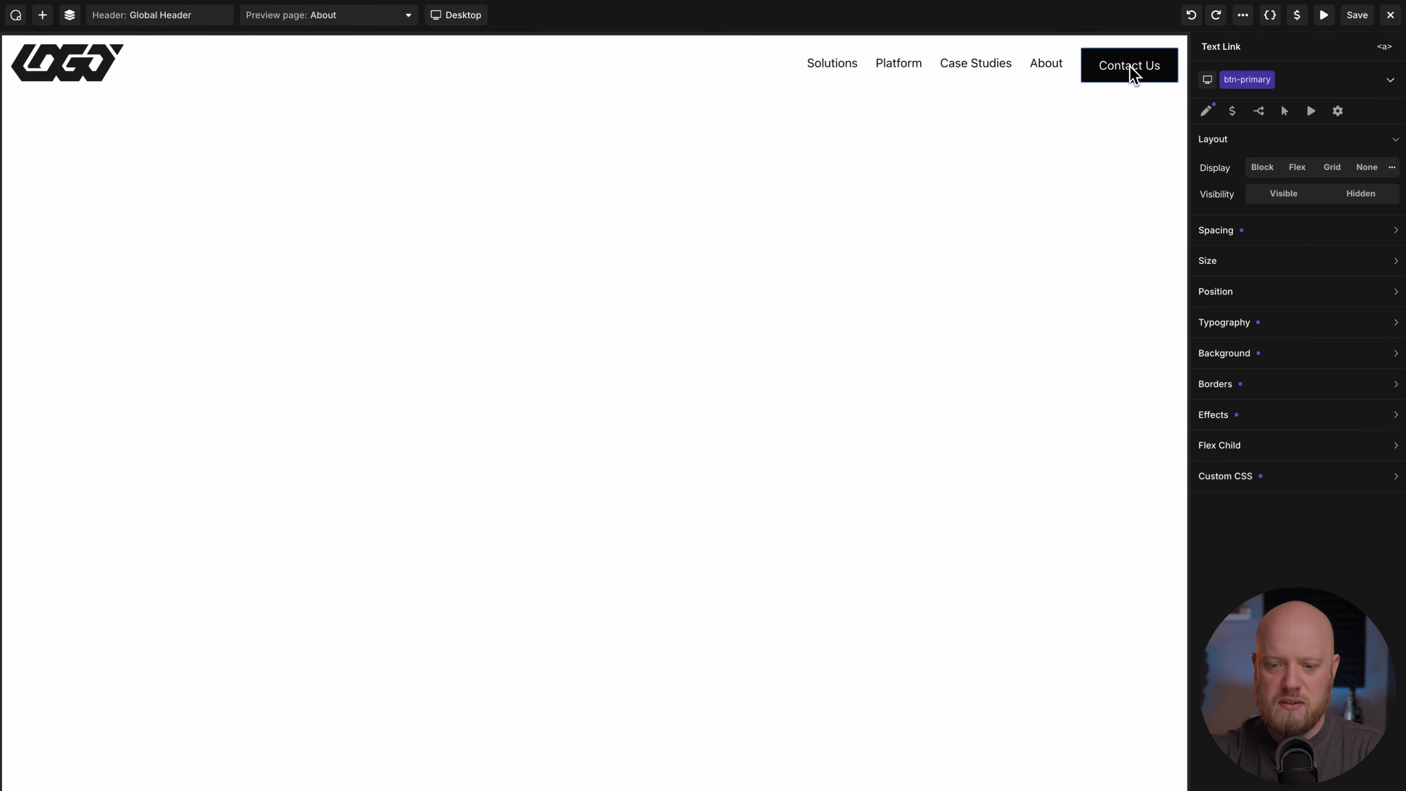
Review the text and URL settings of the About, Case Studies, Platform and Solutions links in the header
click(1052, 64)
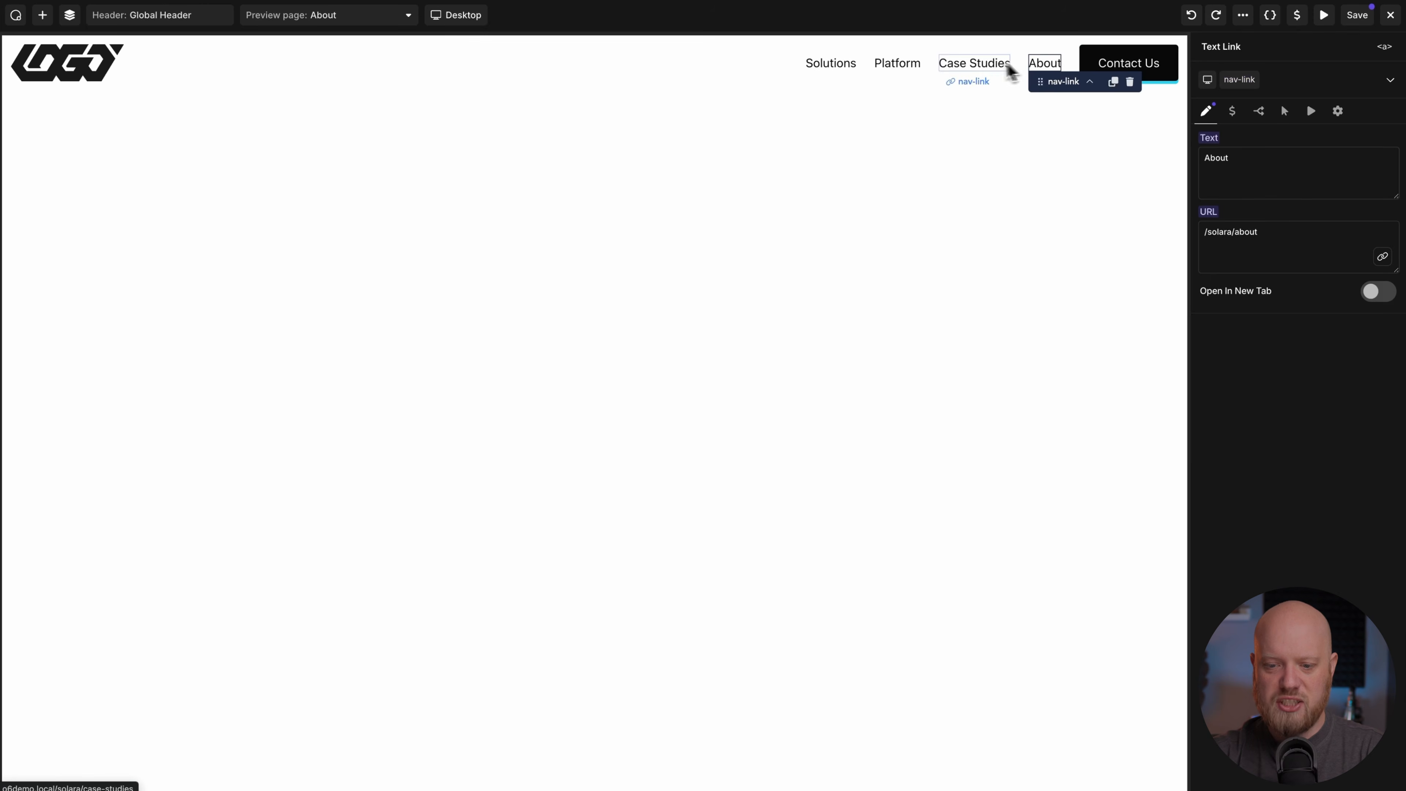
click(979, 63)
click(899, 64)
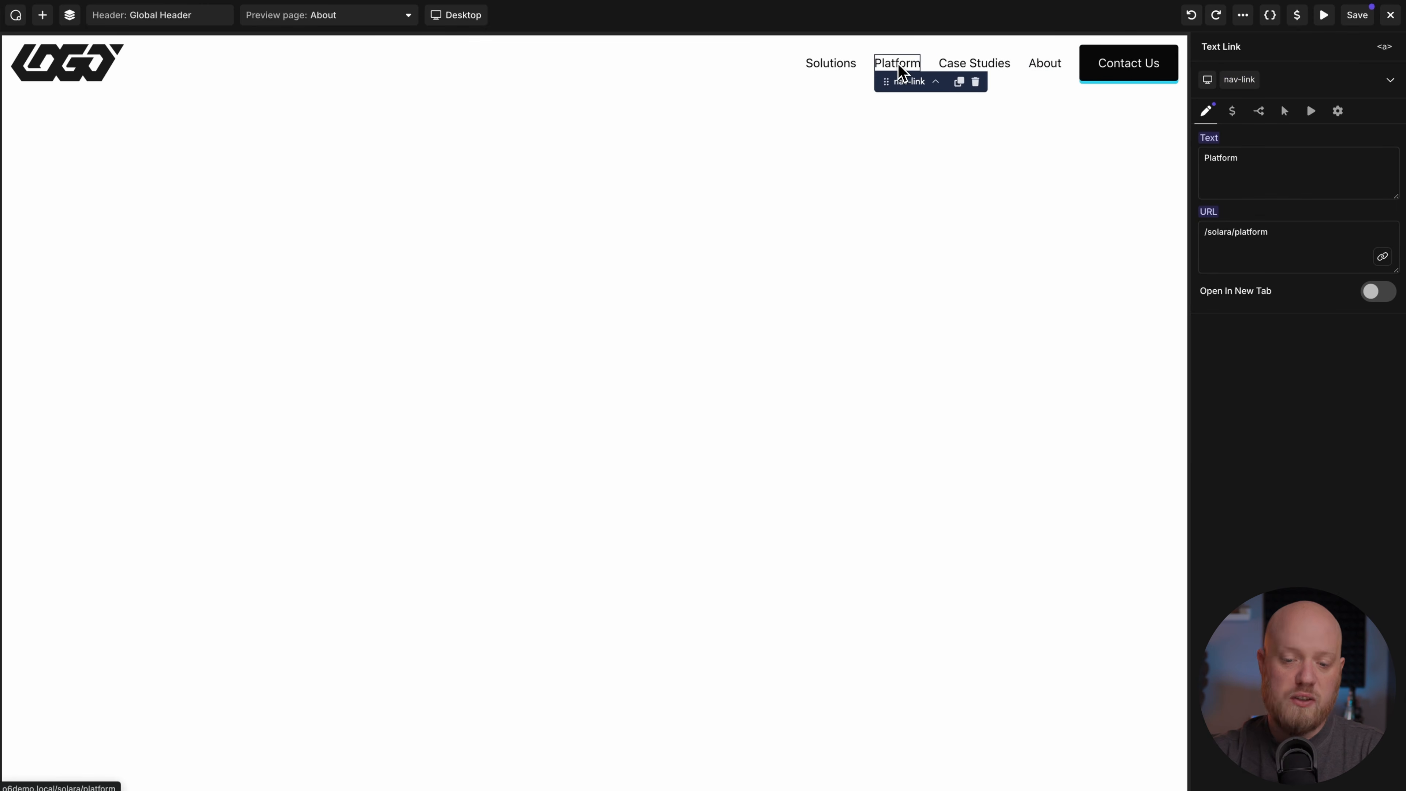
click(834, 64)
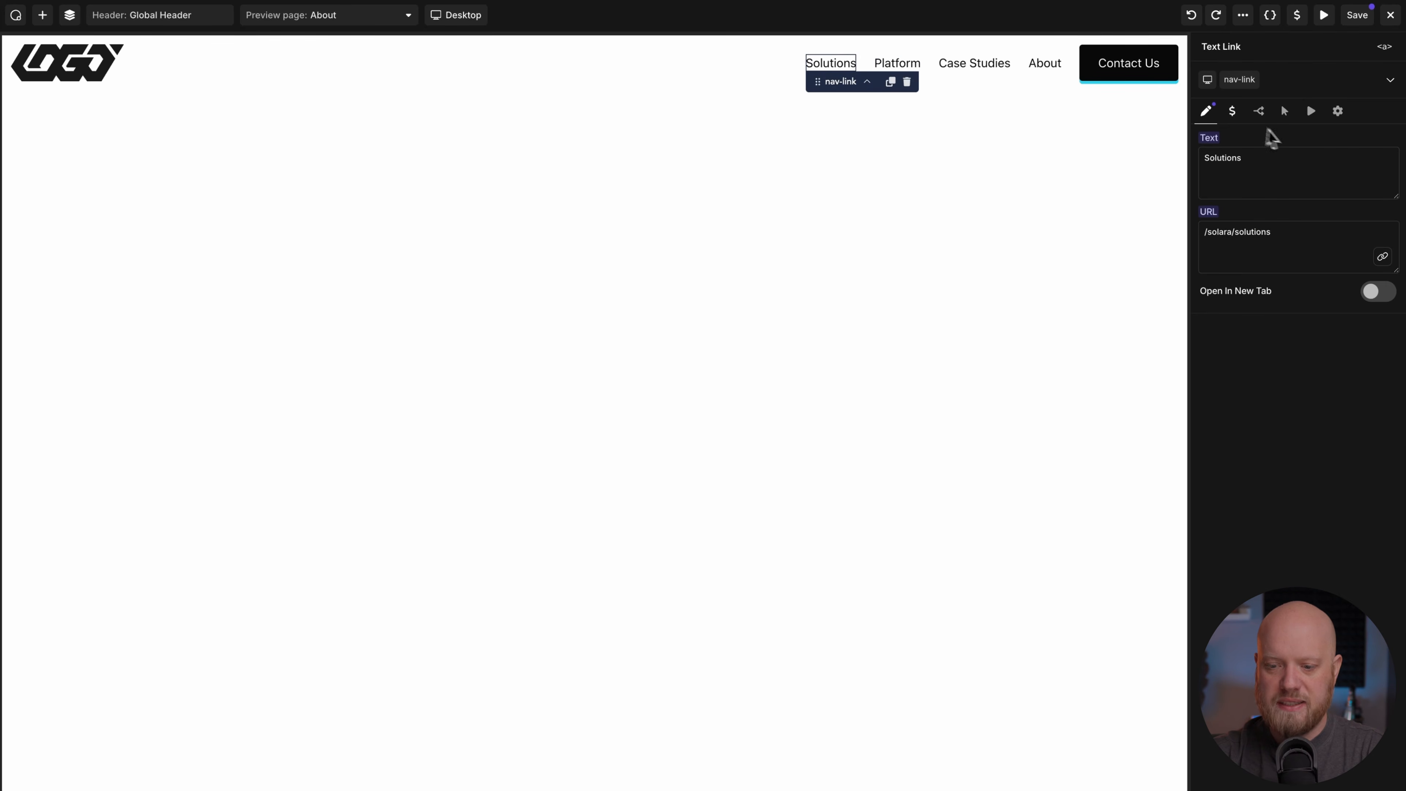
click(502, 69)
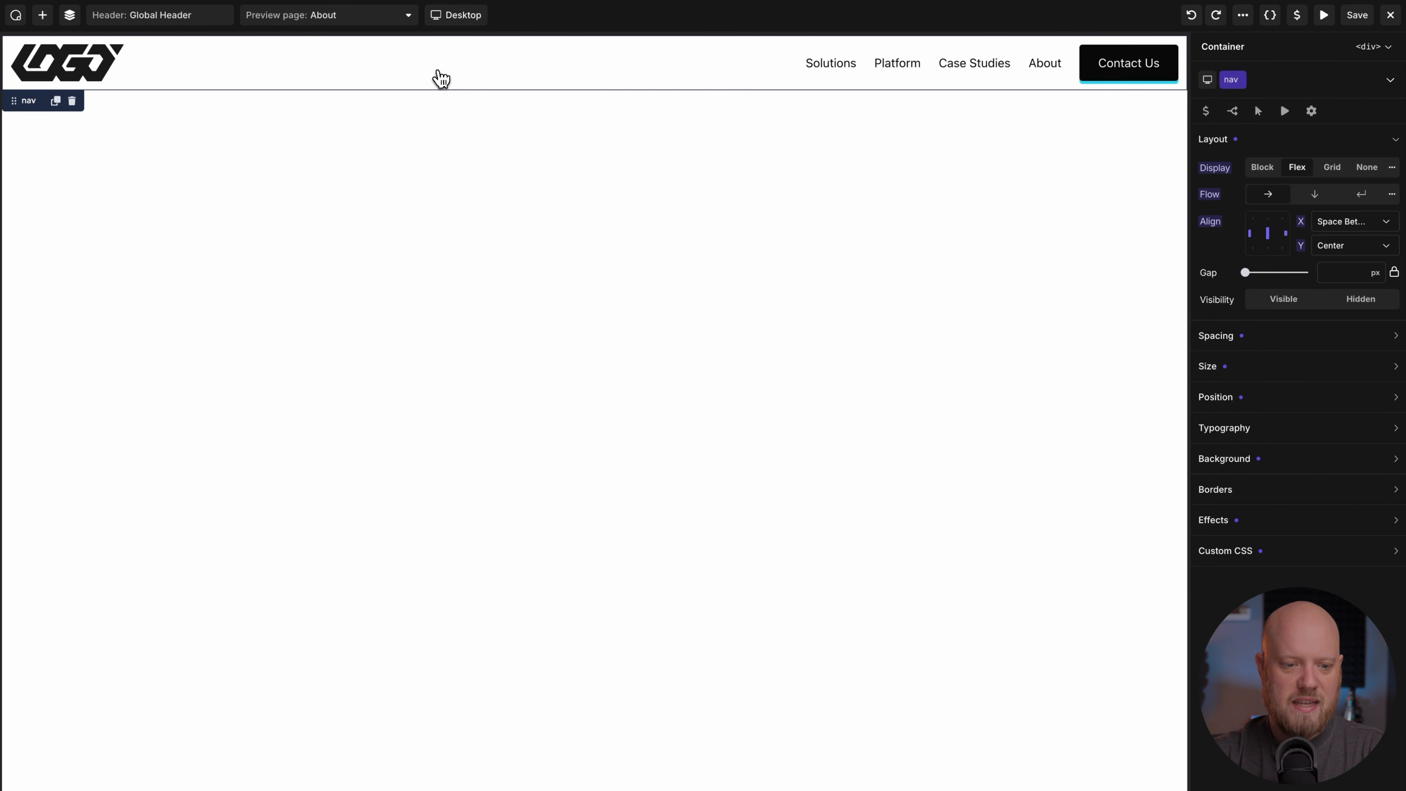
Switch from the Global Header to the Footer template for editing
click(201, 18)
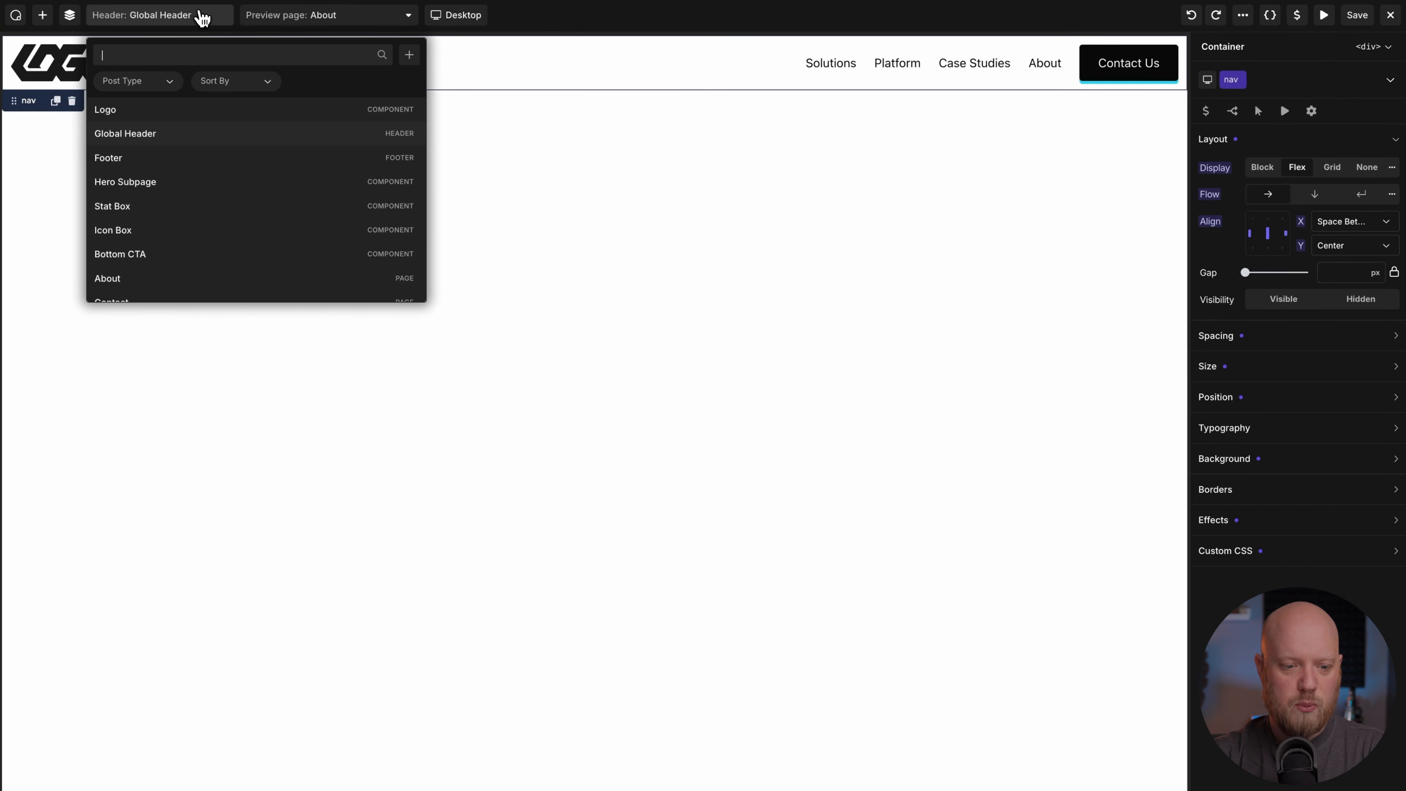
mouse_move(364, 167)
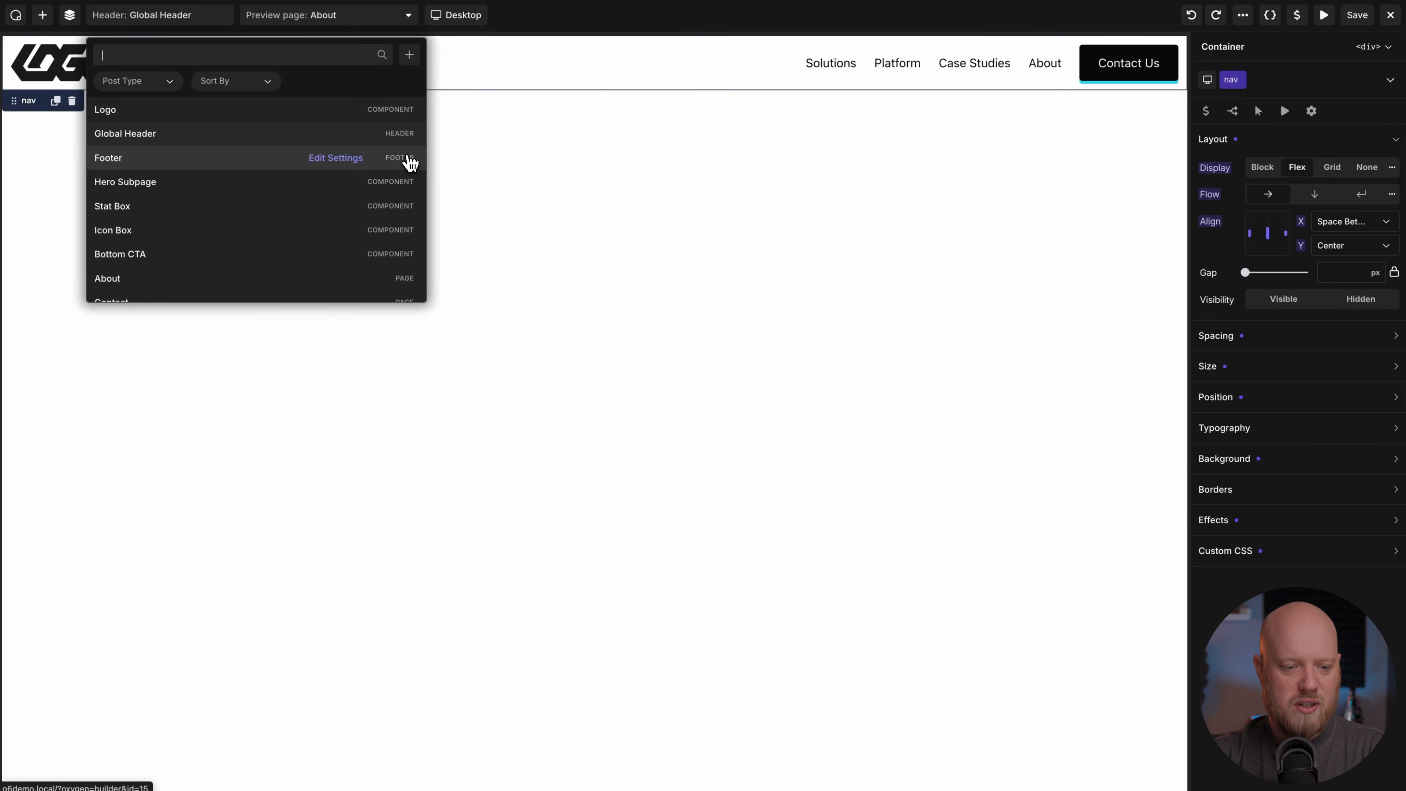
click(216, 164)
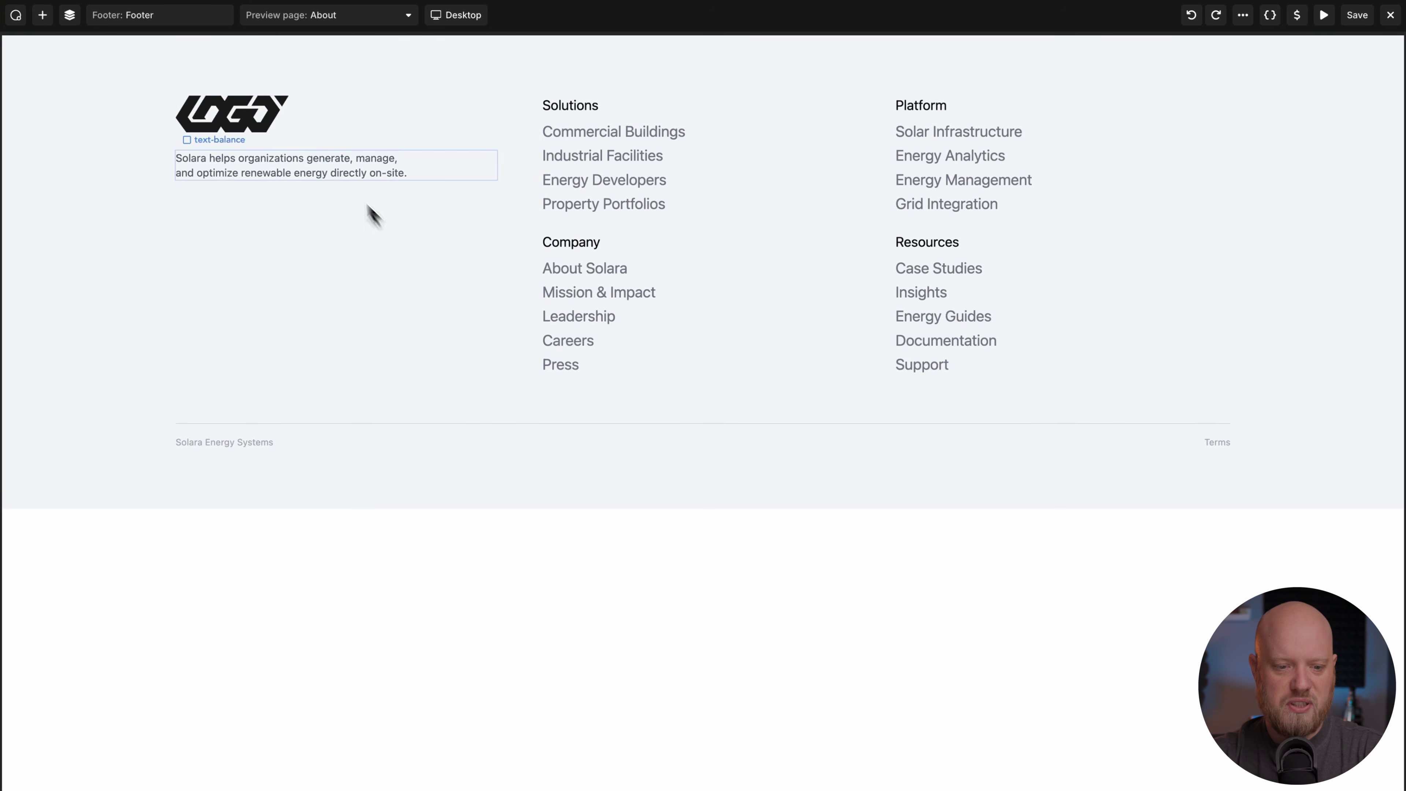
Replace the footer description below the logo with "AppDev helps you build custom apps to get new customers and keep the old ones."
double_click(314, 175)
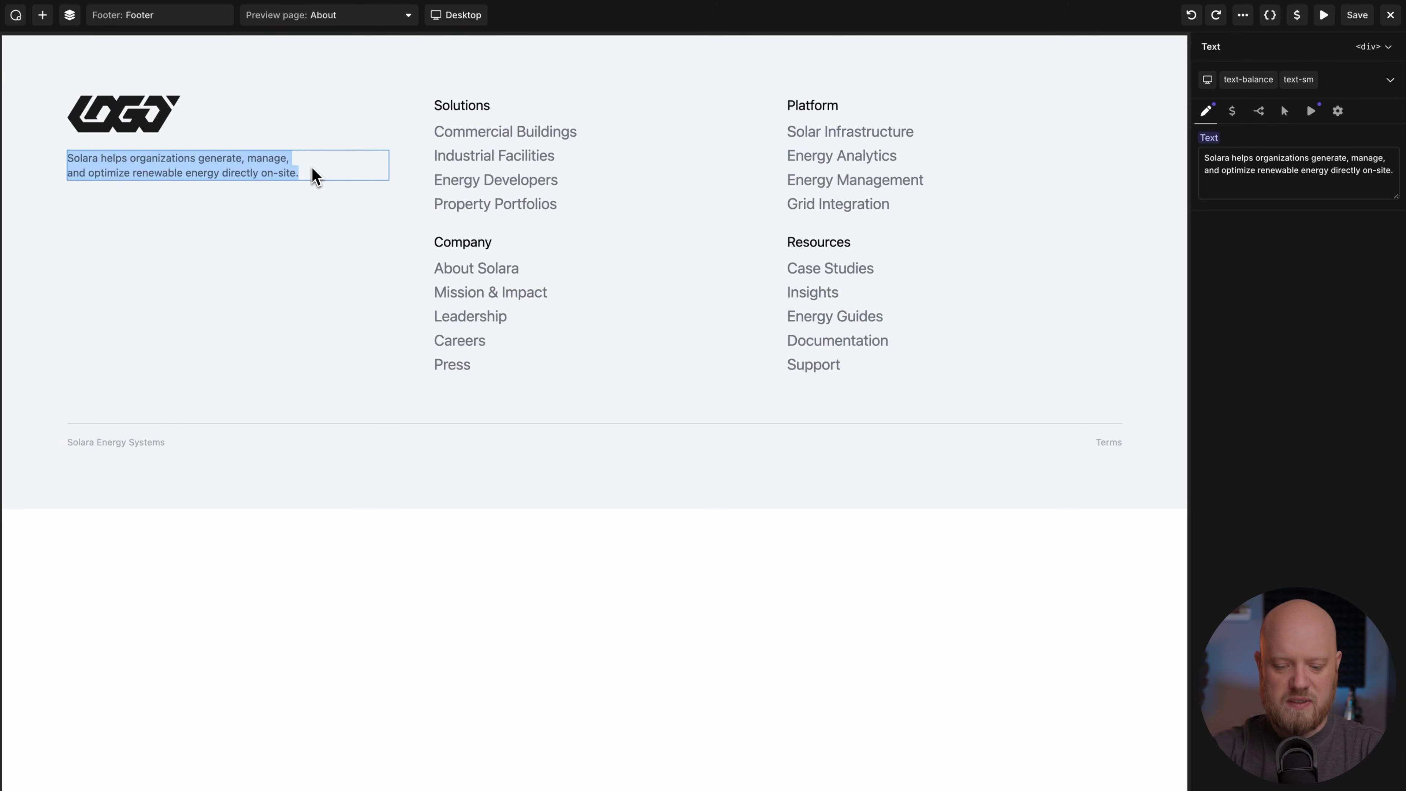
text(AppDev helps you build custom apps t)
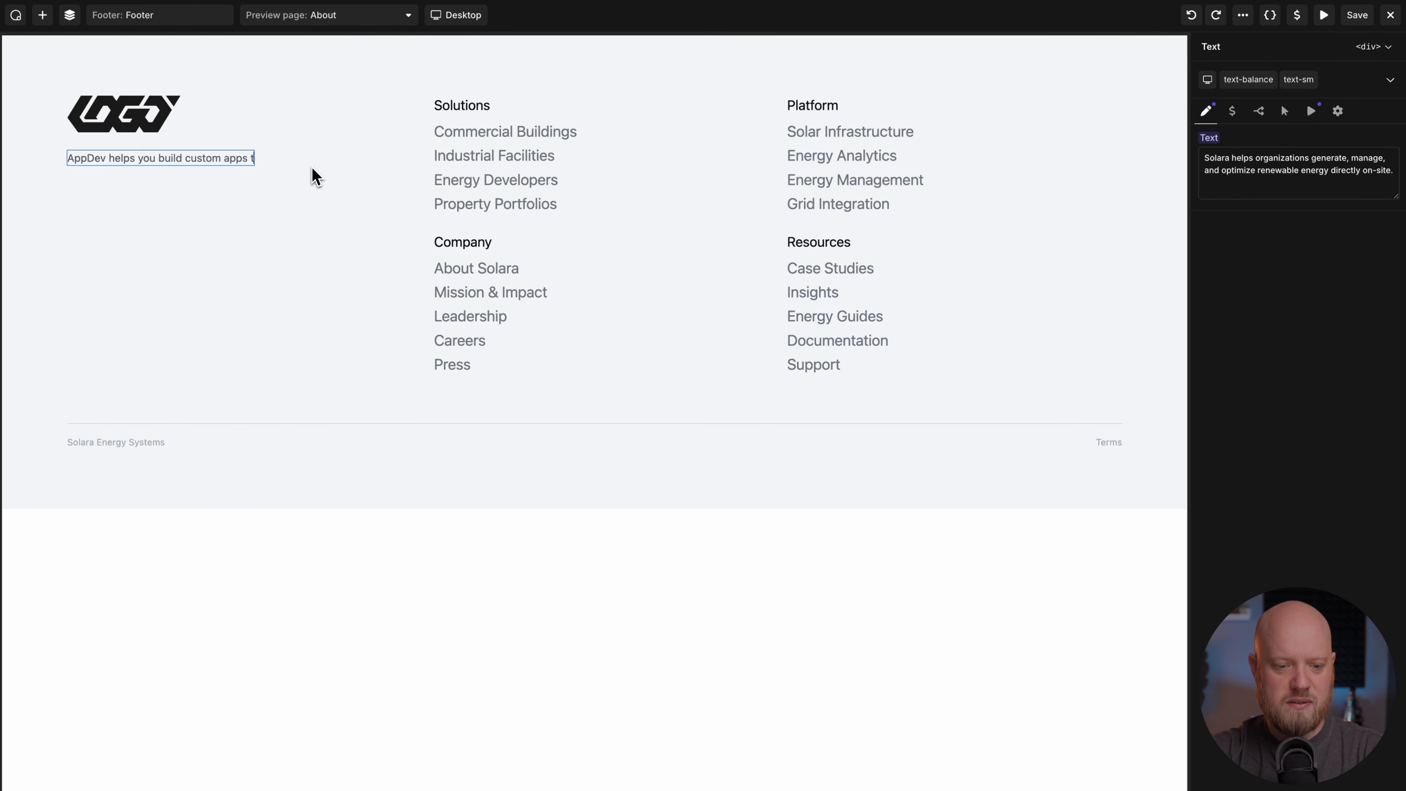
text(o get new customers and keep )
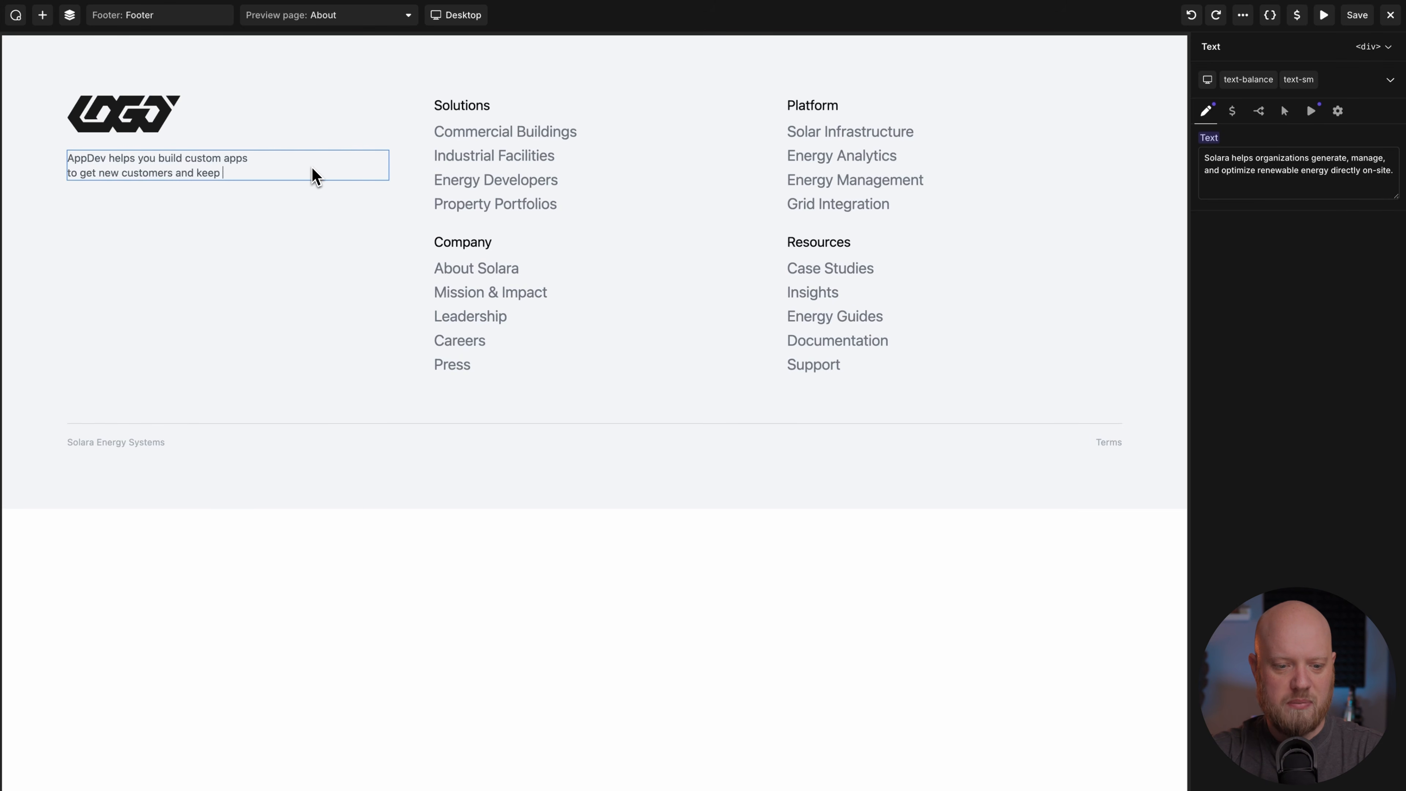
text(the old ones.)
Change the company name beneath the footer's divider line to "AppDev Solutions"
double_click(145, 440)
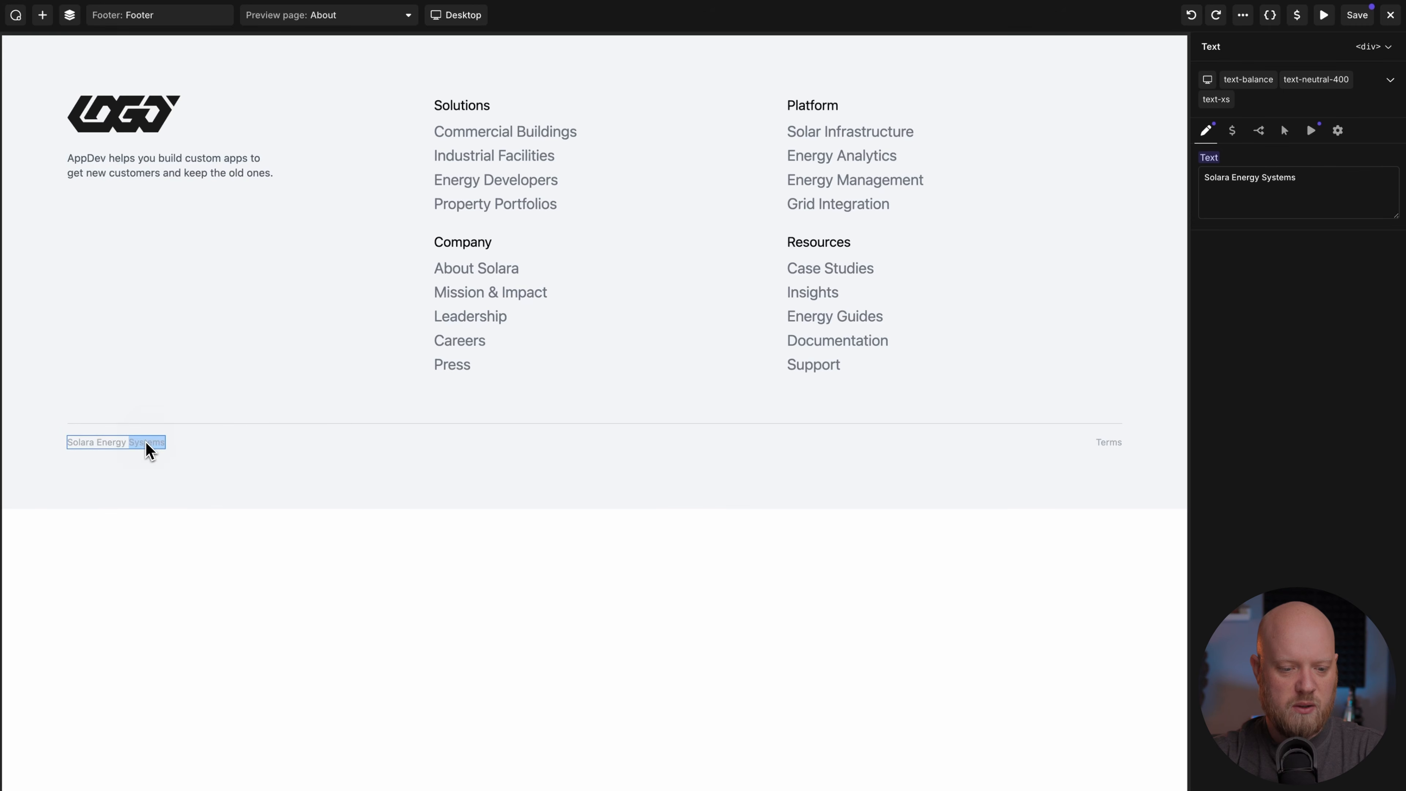
key(ctrl+a)
text(AppDev)
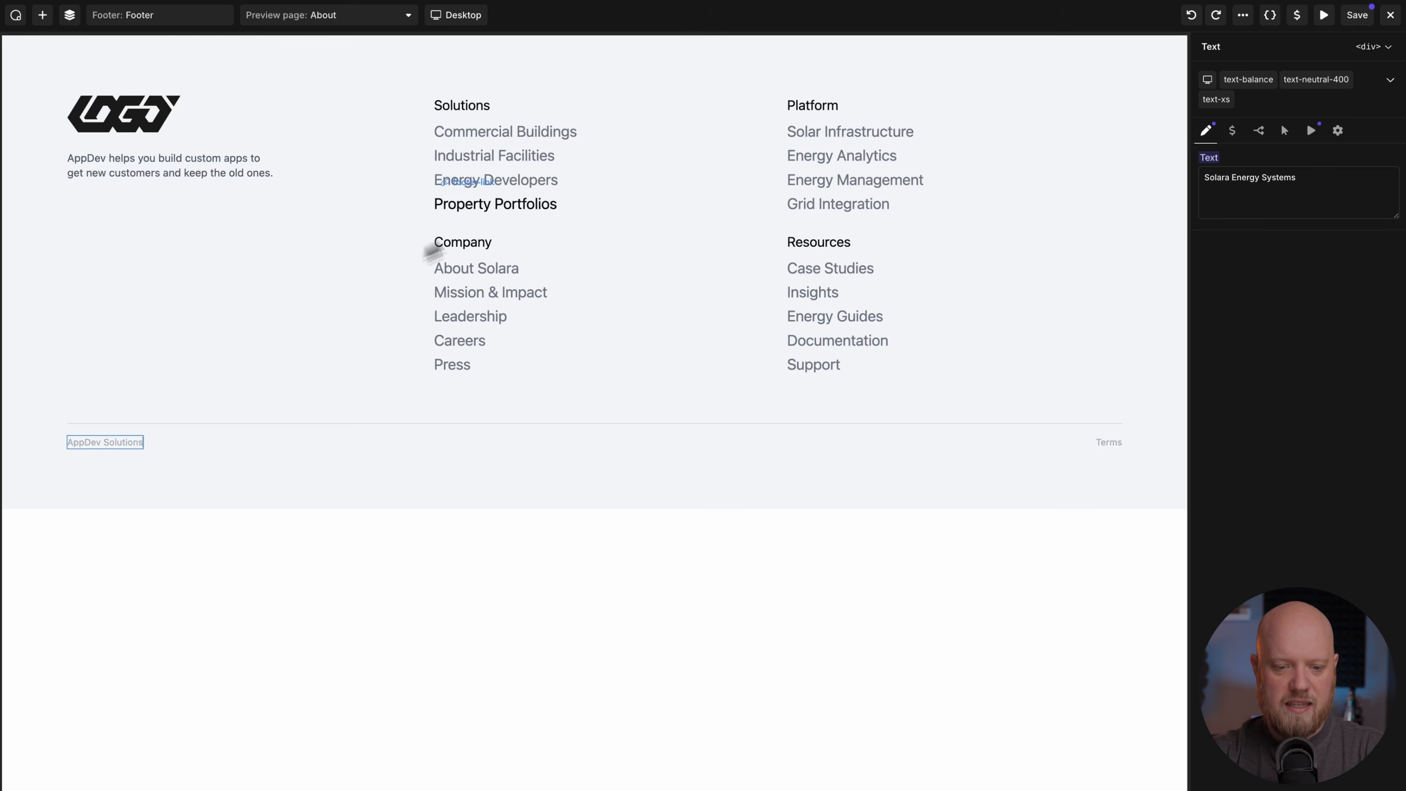
Delete the Property Portfolios, Press, Insights and Energy Management links from the footer columns
click(518, 206)
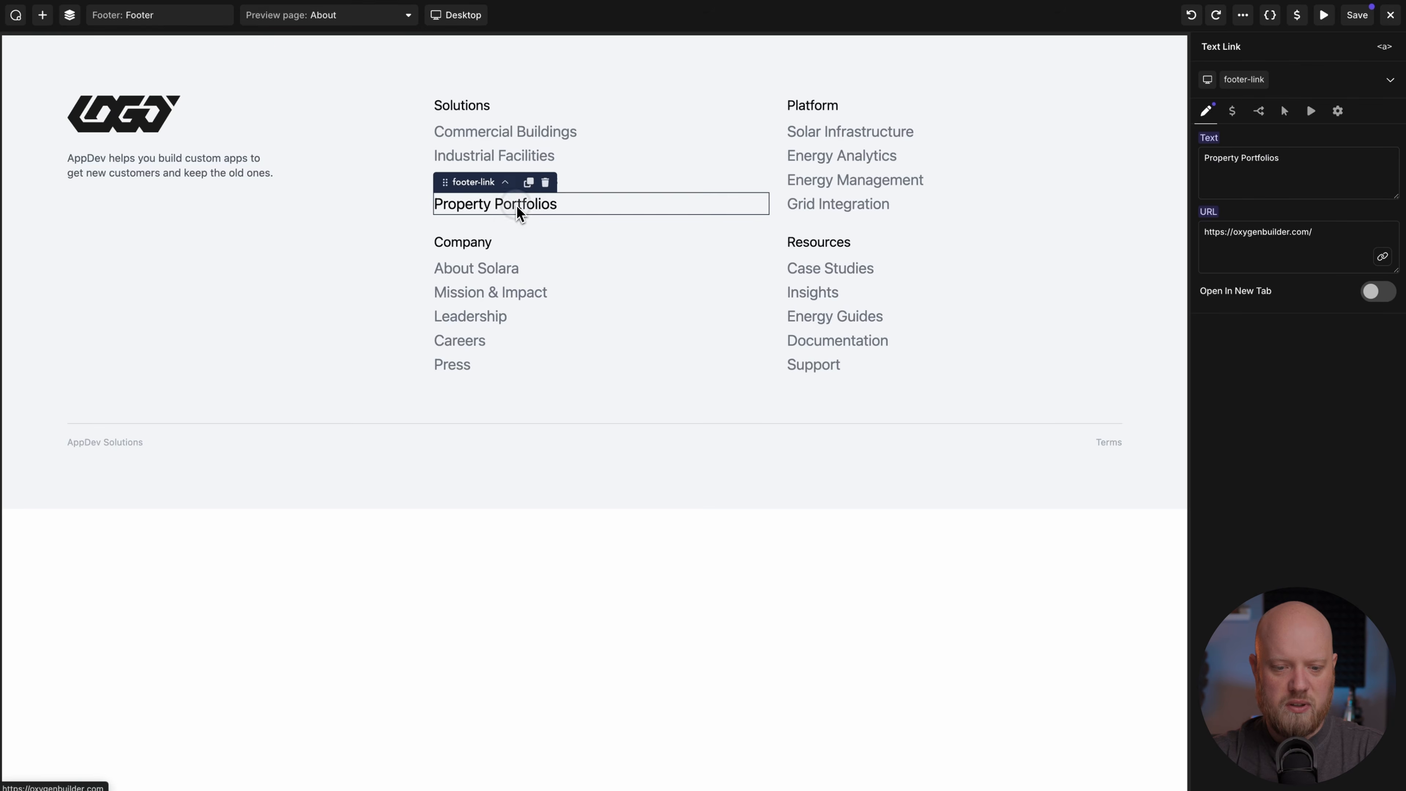
click(546, 184)
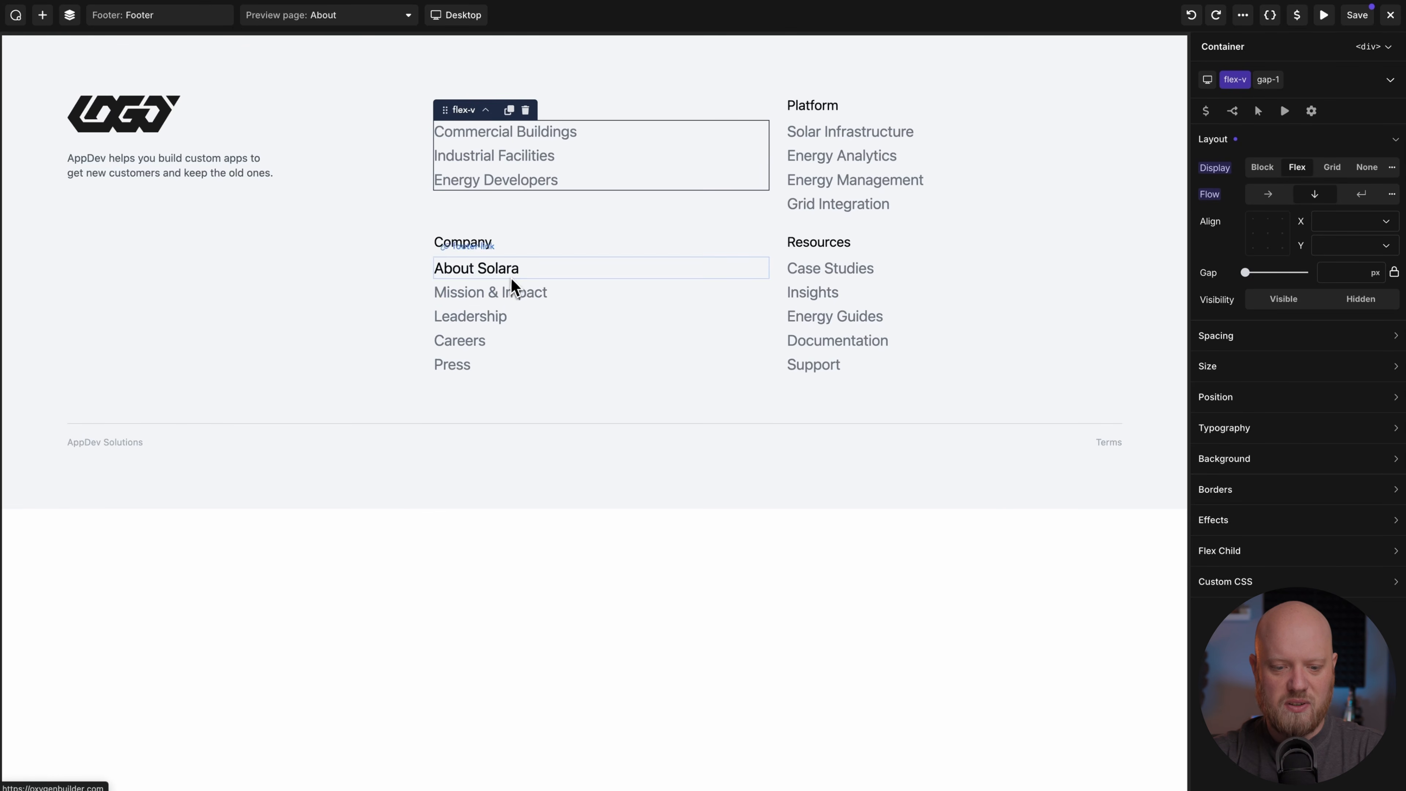
click(464, 368)
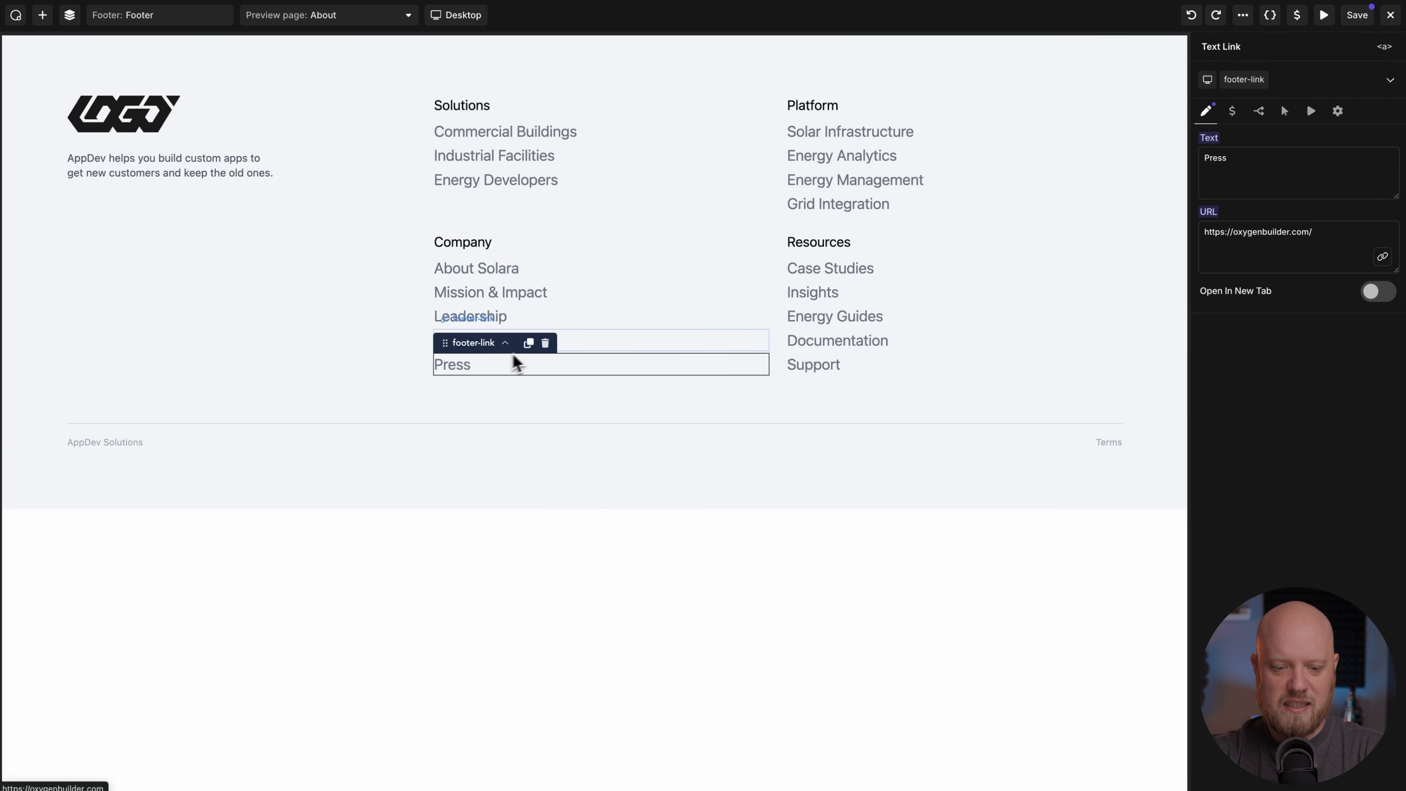
click(545, 342)
click(839, 295)
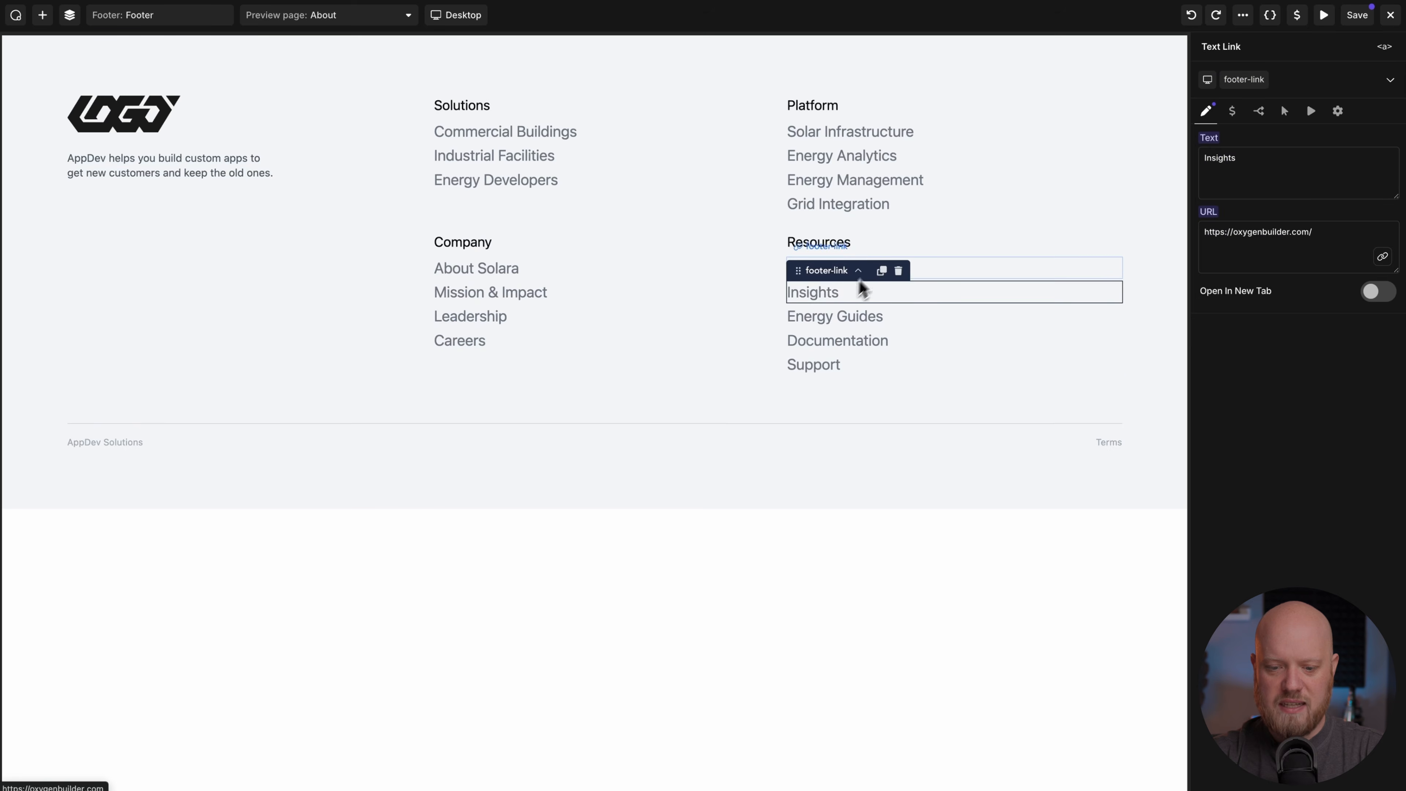
click(895, 271)
click(917, 183)
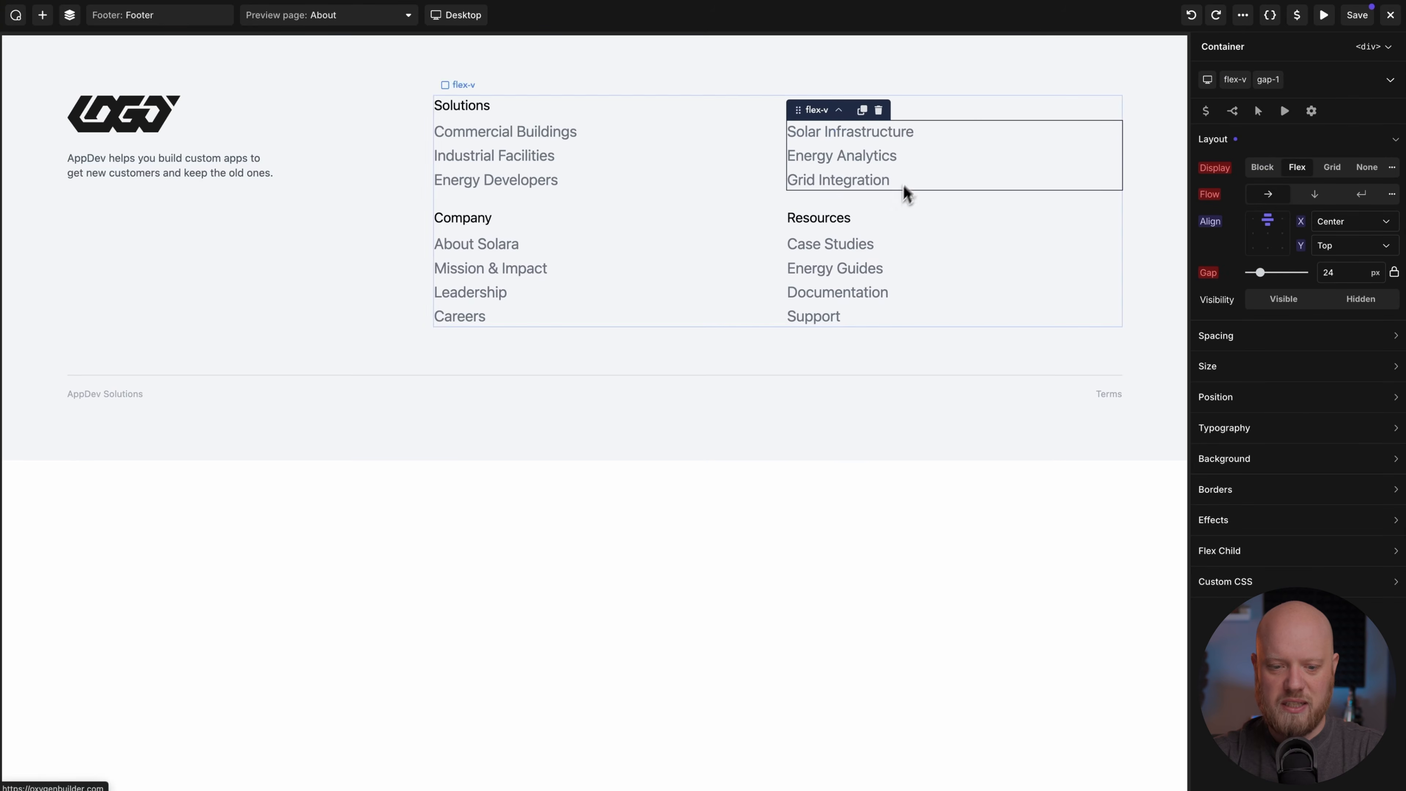
Rename the footer's Solutions links to App Development, Research and Optimization, and the first Company link to About AppDev Solutions
click(565, 131)
double_click(565, 131)
key(BackSpace)
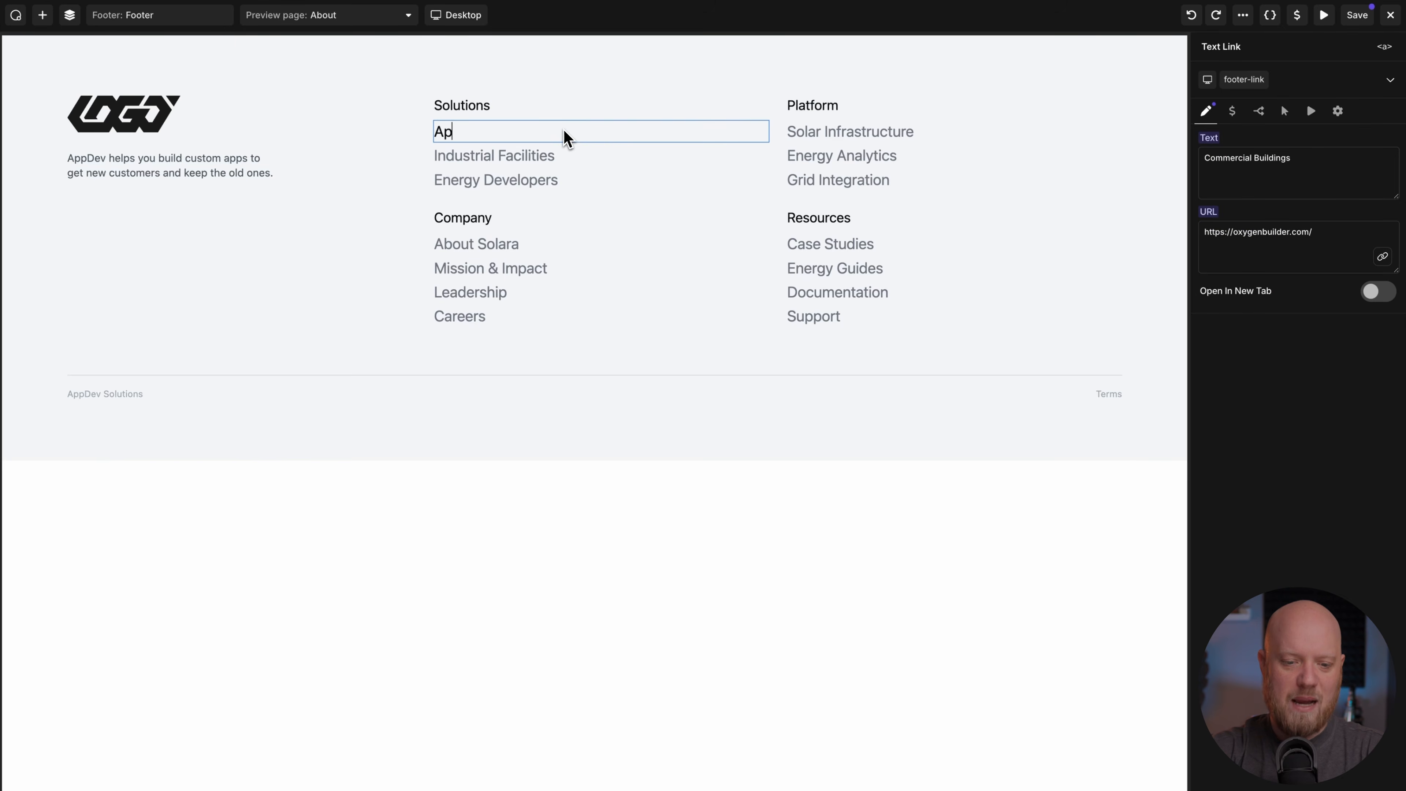
text(App Development)
double_click(549, 160)
text(Research)
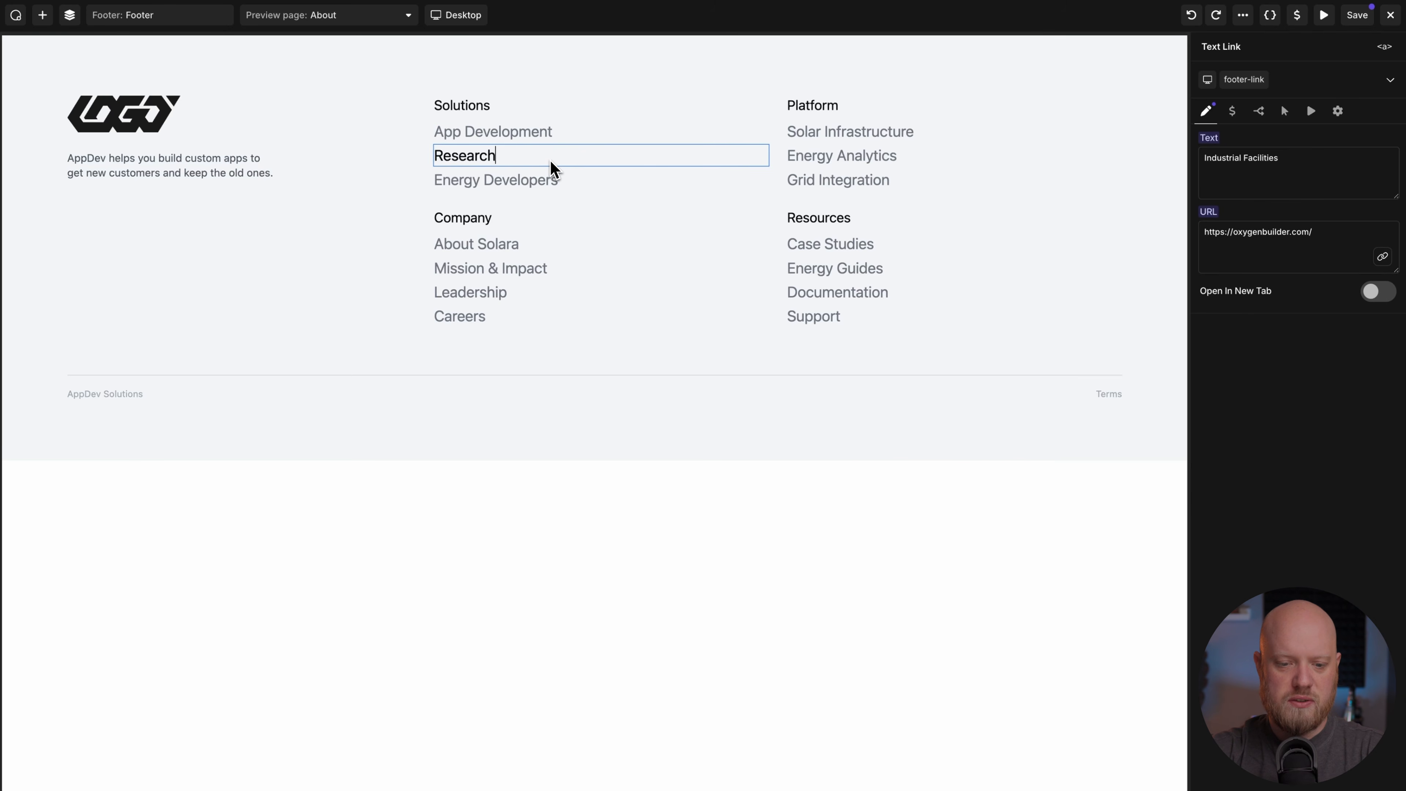
double_click(545, 183)
text(Optimization)
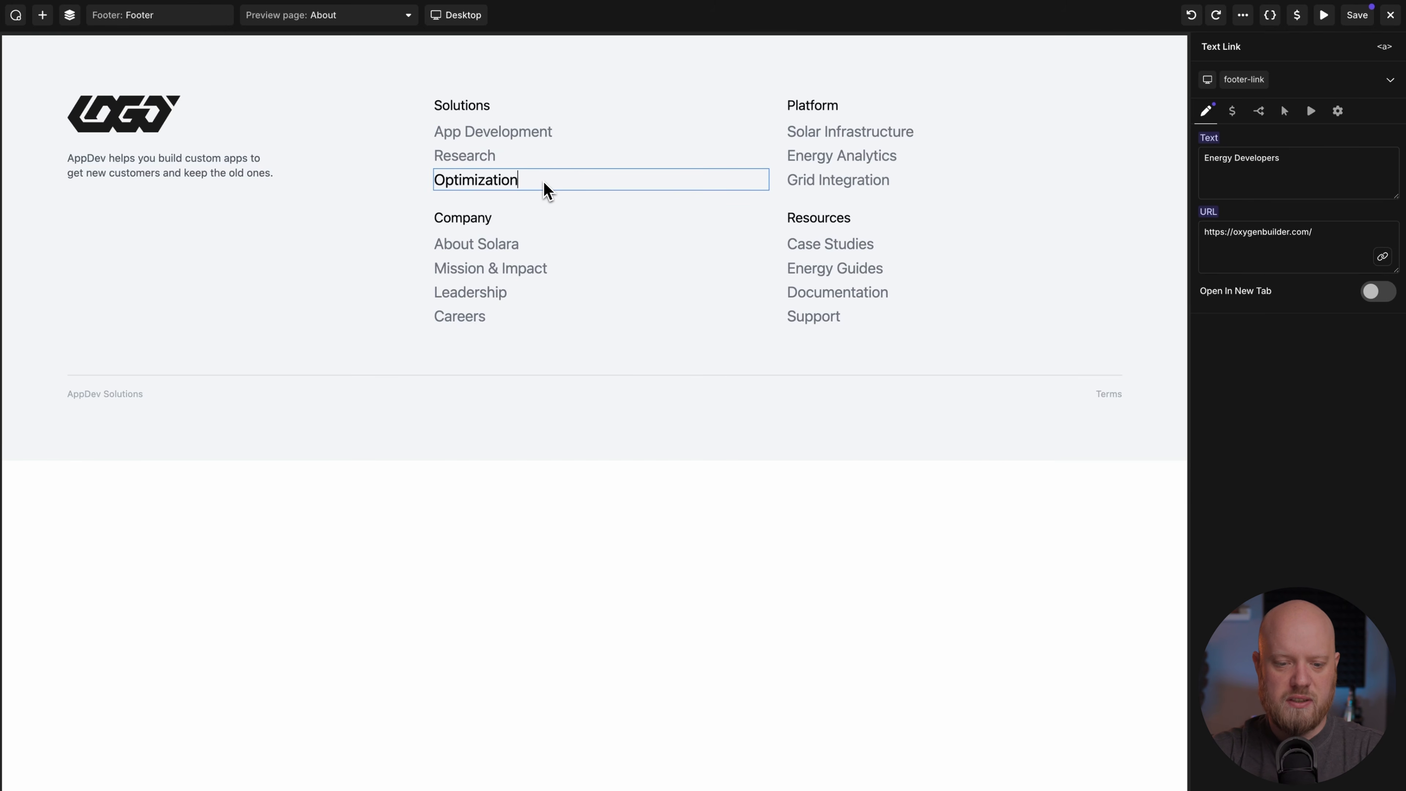
click(504, 252)
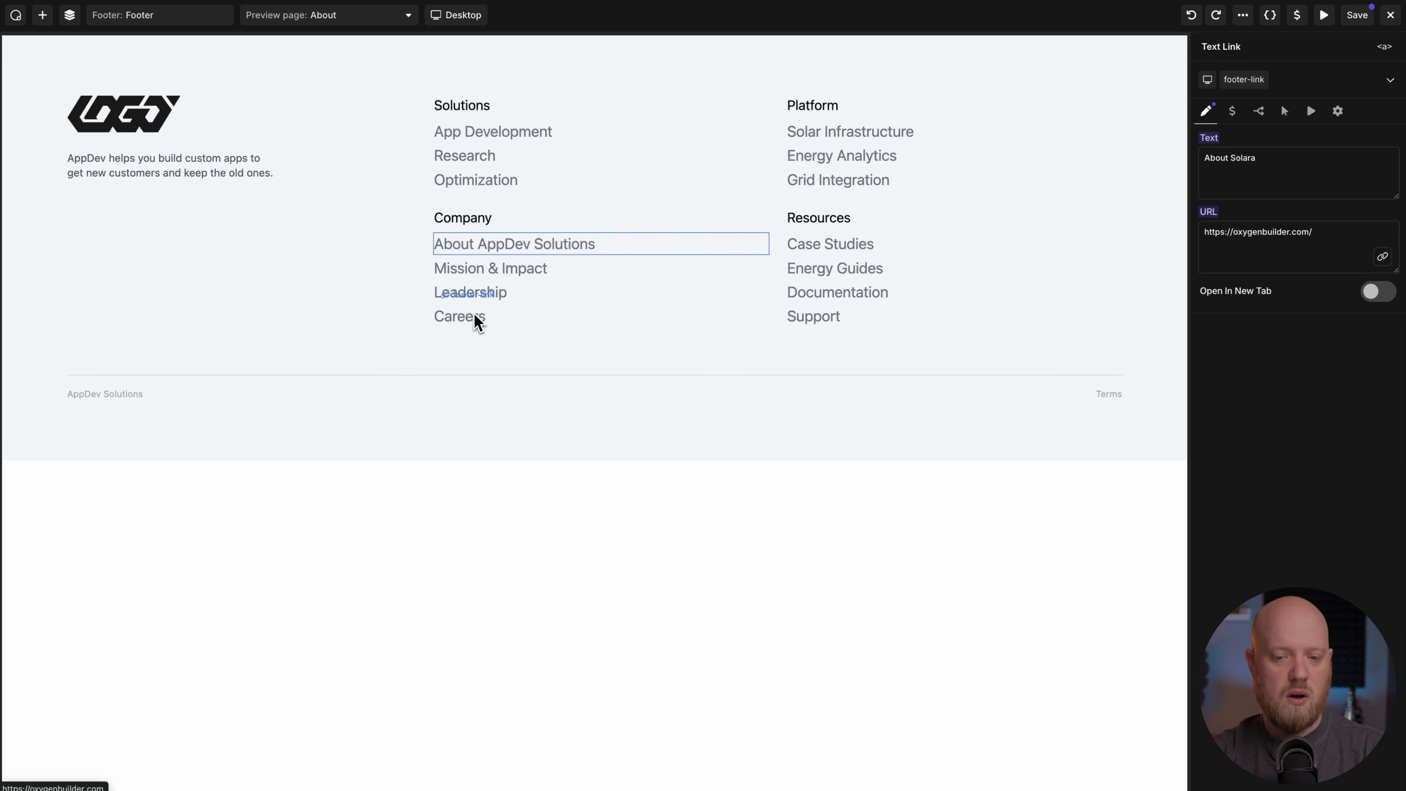
Rename the three links in the footer's Platform column to Deployment, Telemetry and Analytics
double_click(858, 136)
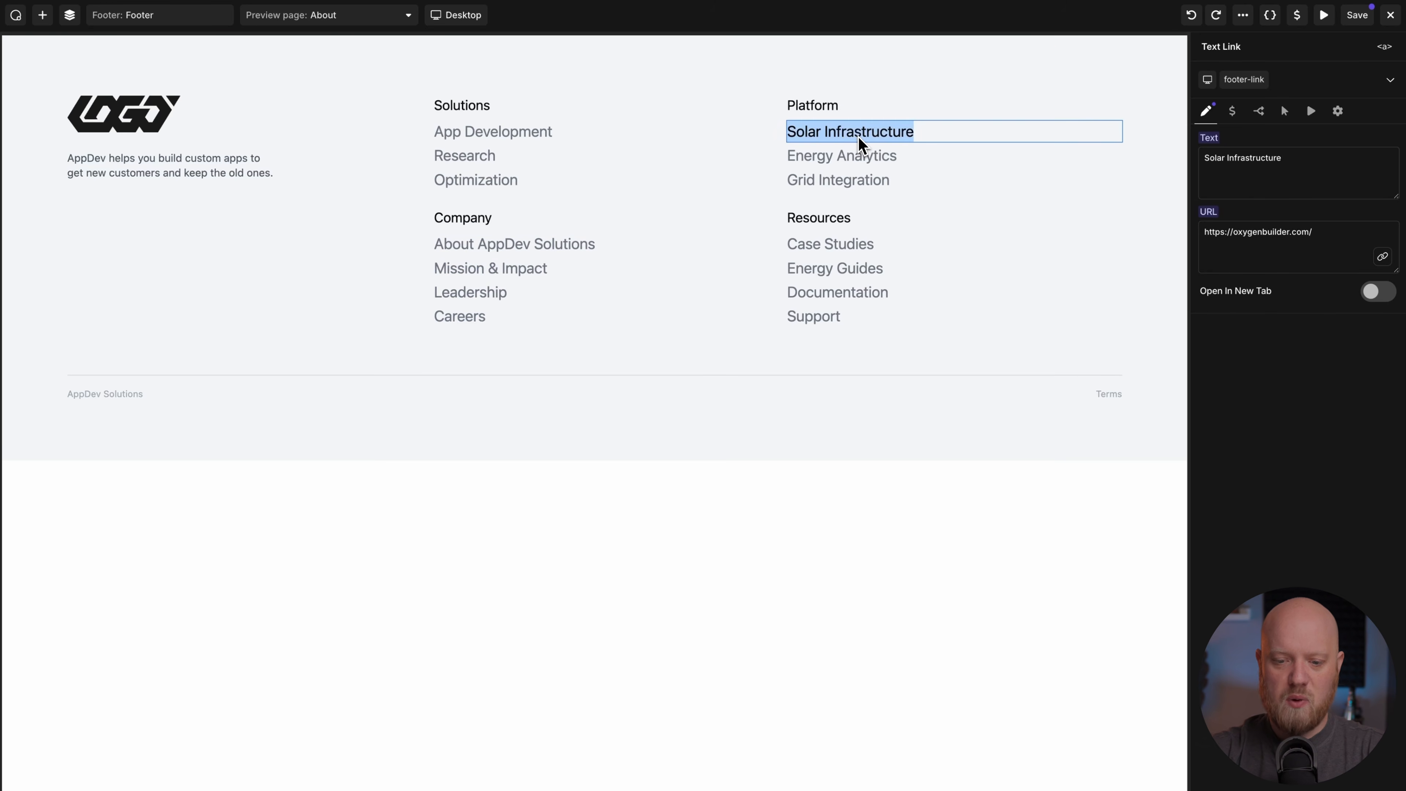
text(Deployment)
double_click(844, 160)
text(Teleme)
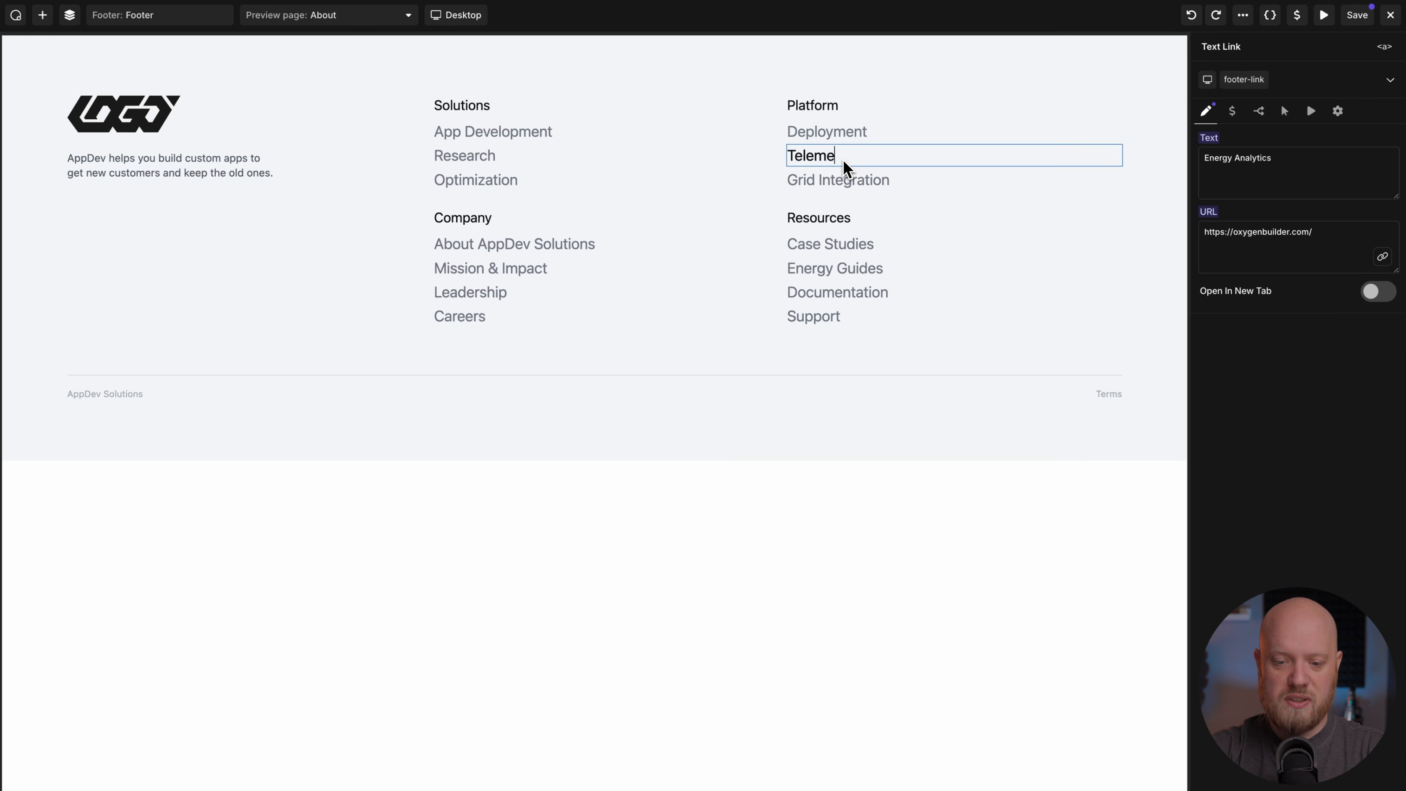
text(try)
double_click(842, 180)
key(BackSpace)
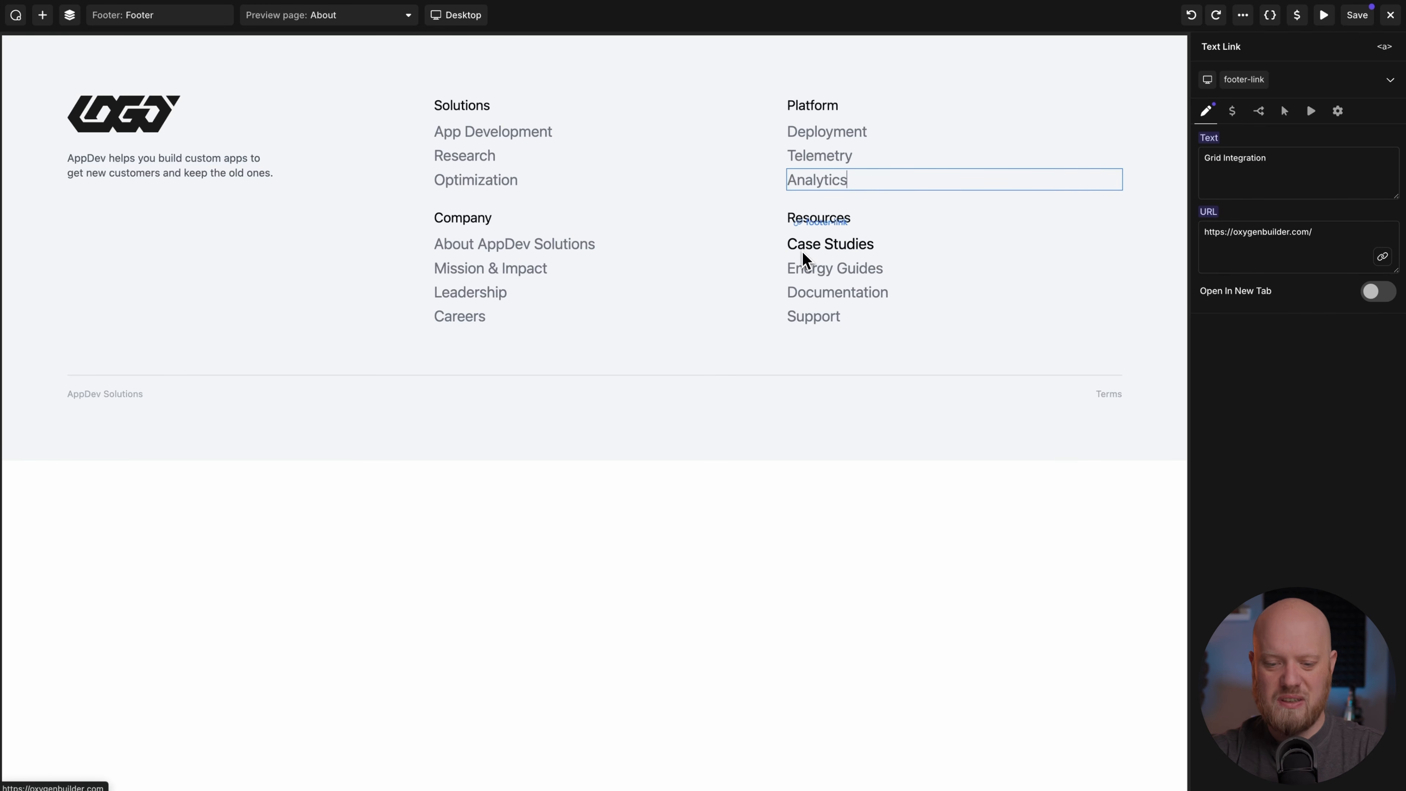
Rename the Energy Guides link in the footer's Resources column to Published Apps
double_click(839, 271)
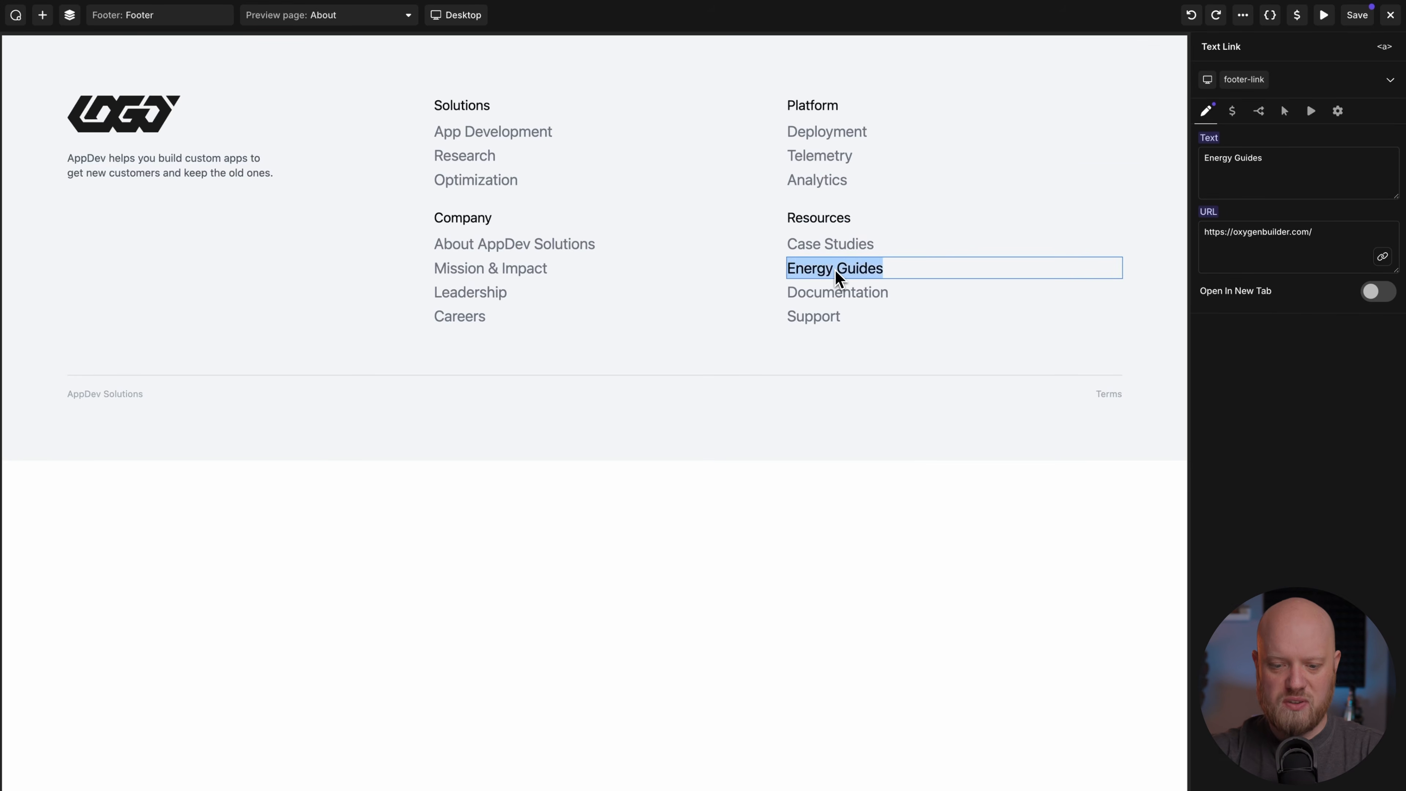
text(Published Apps)
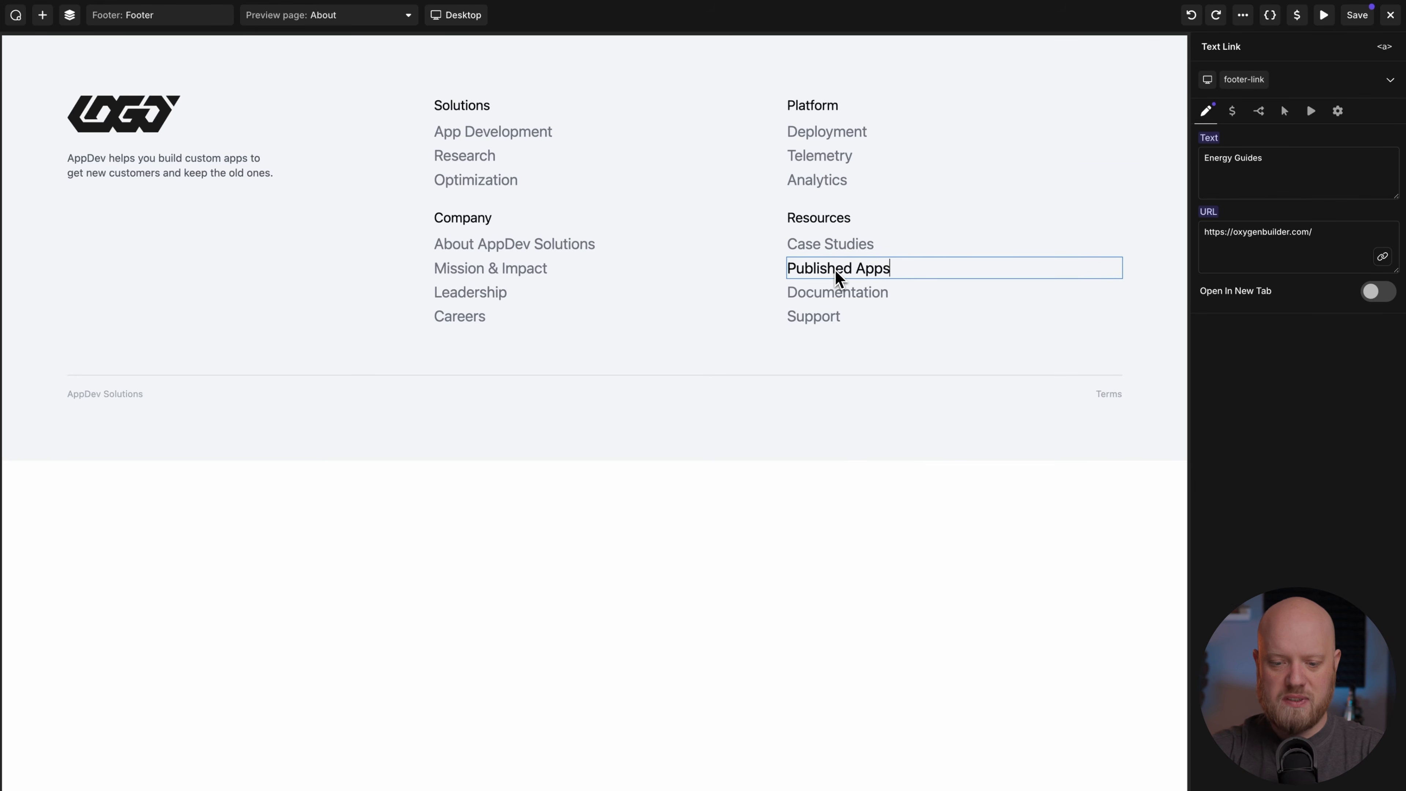
key(Escape)
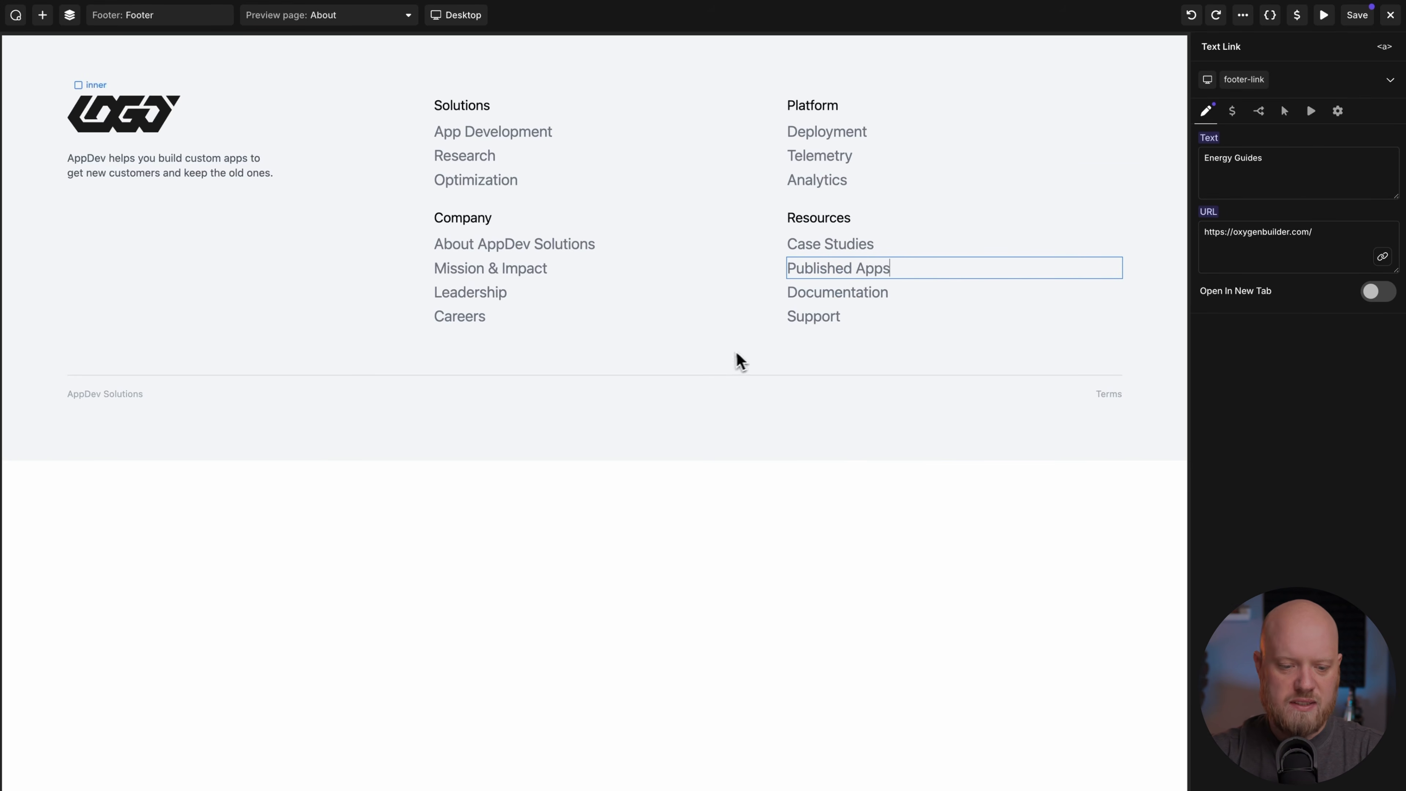
click(741, 360)
click(832, 324)
click(877, 266)
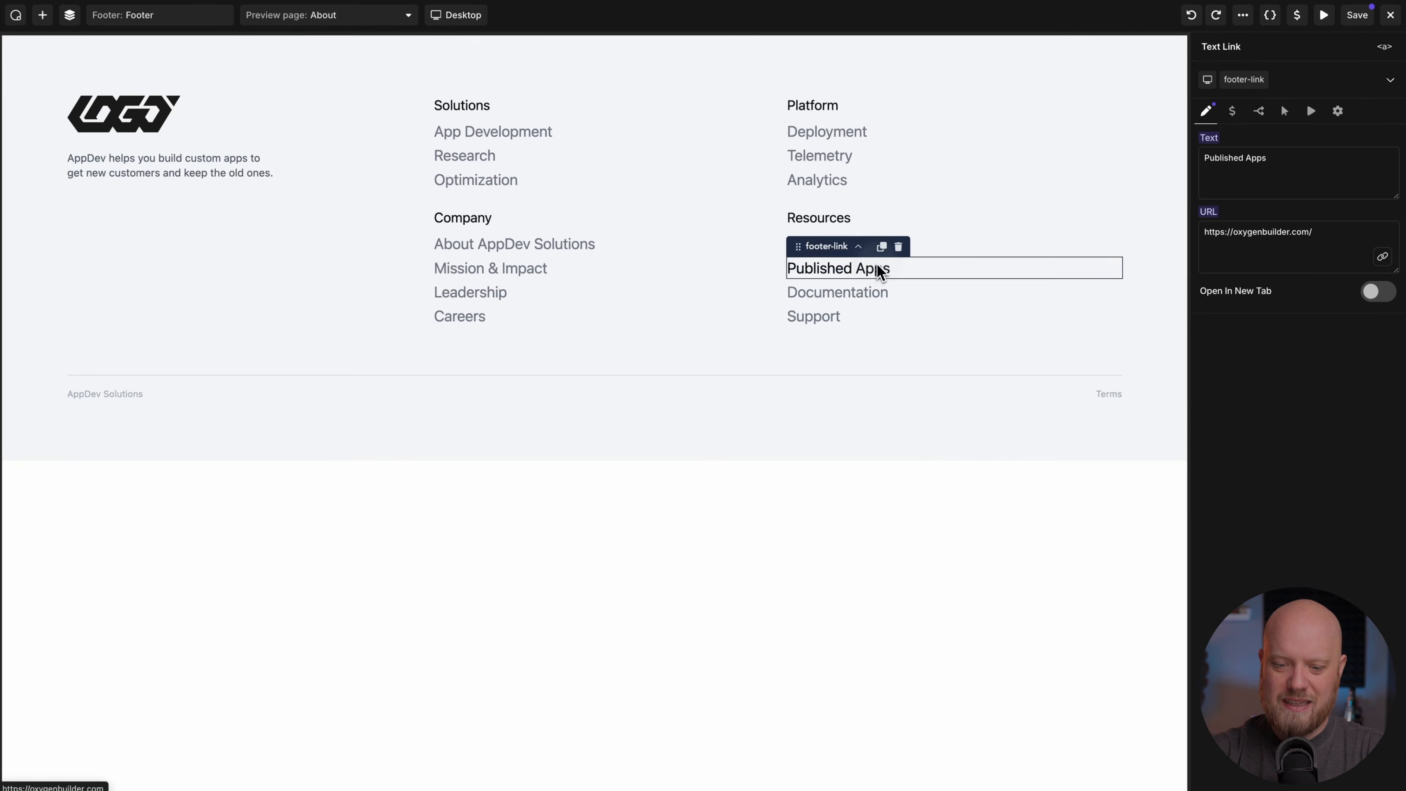
click(848, 161)
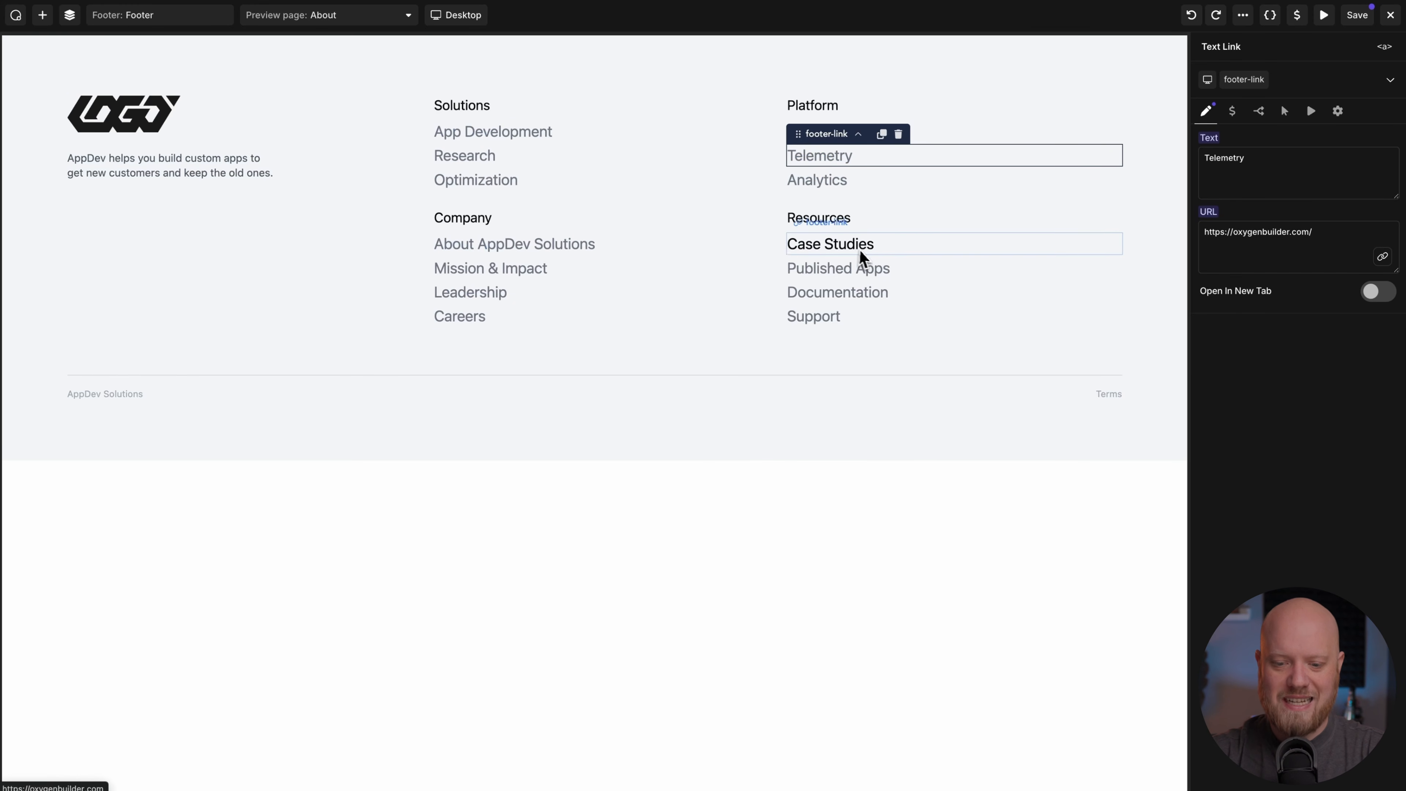
Wrap the footer's Terms text in a new container link and set its URL to /
click(1108, 394)
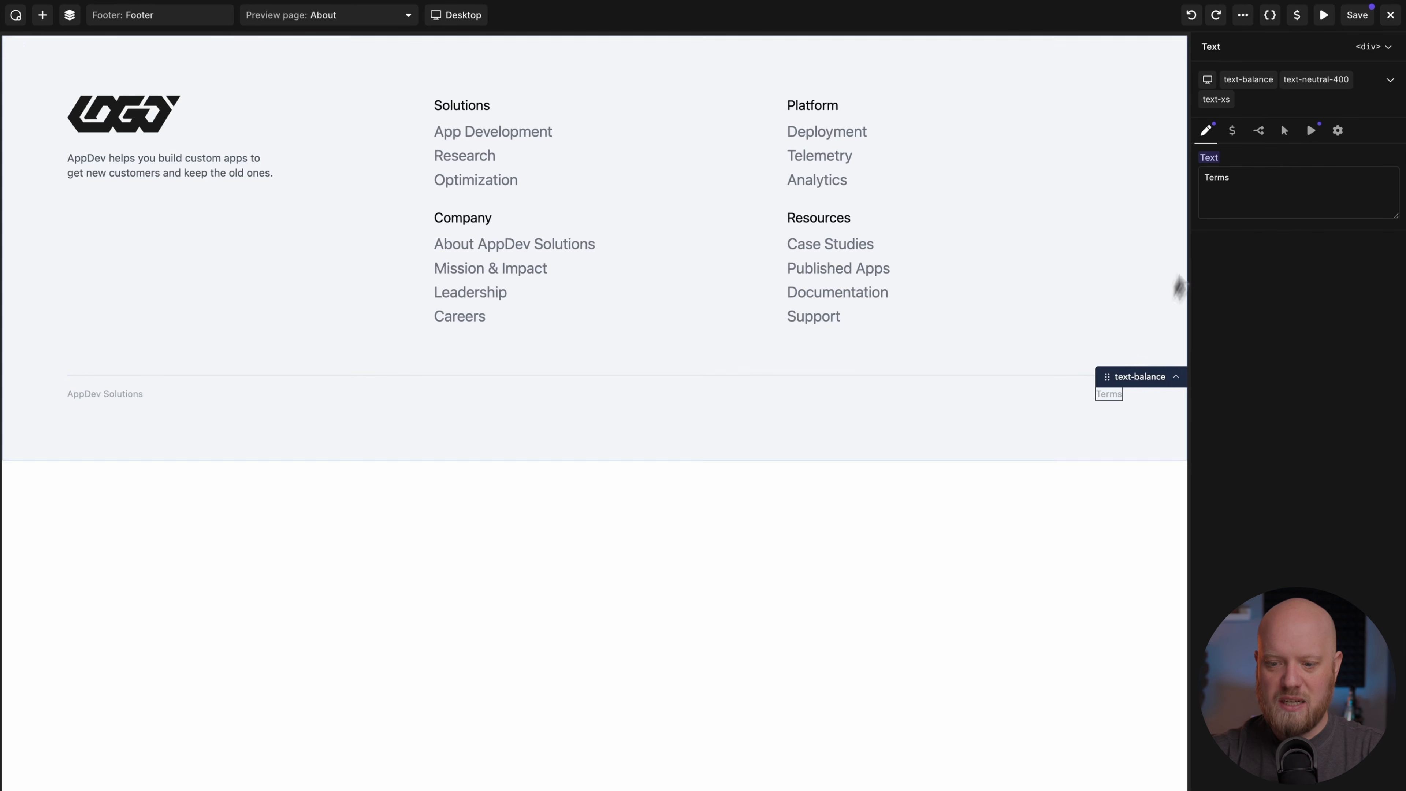
click(70, 17)
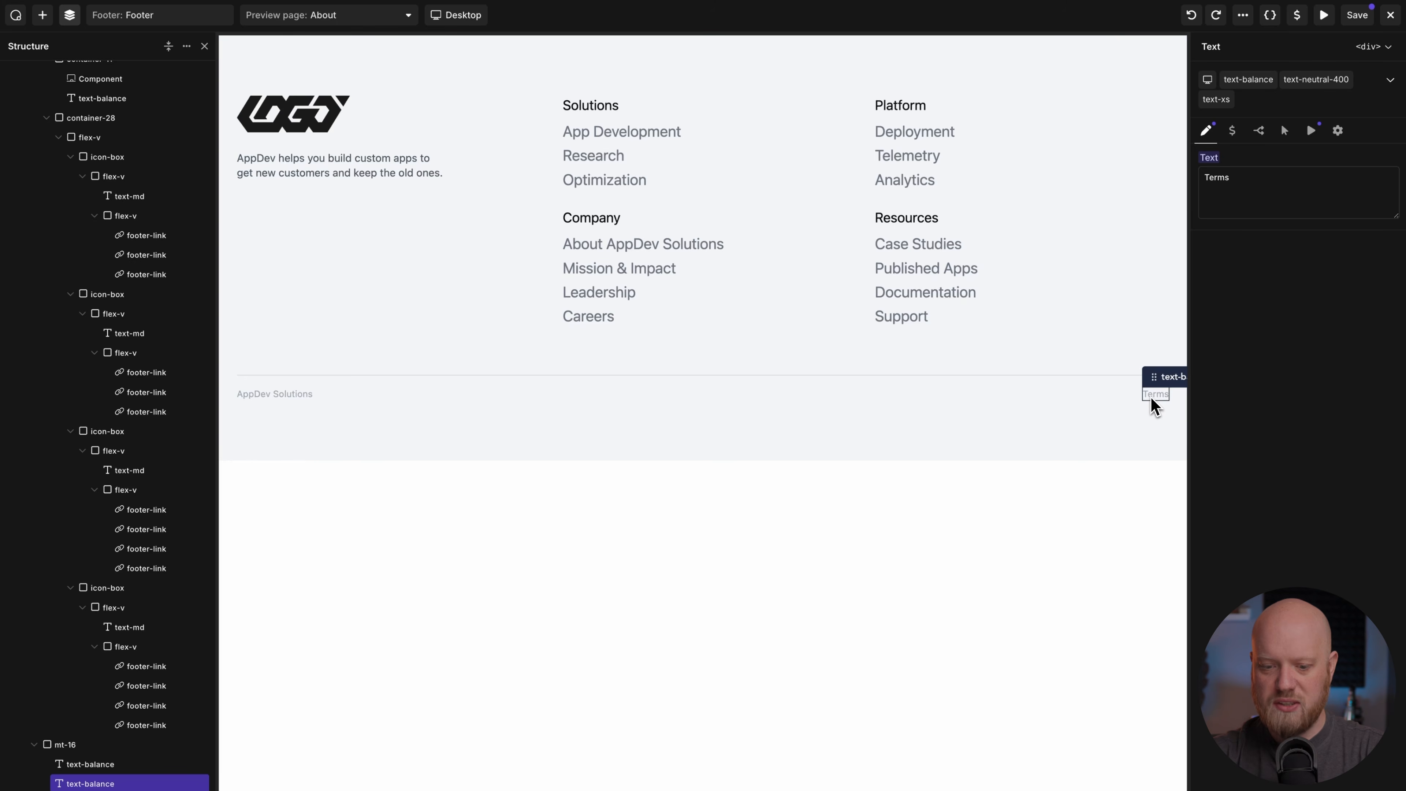
click(44, 16)
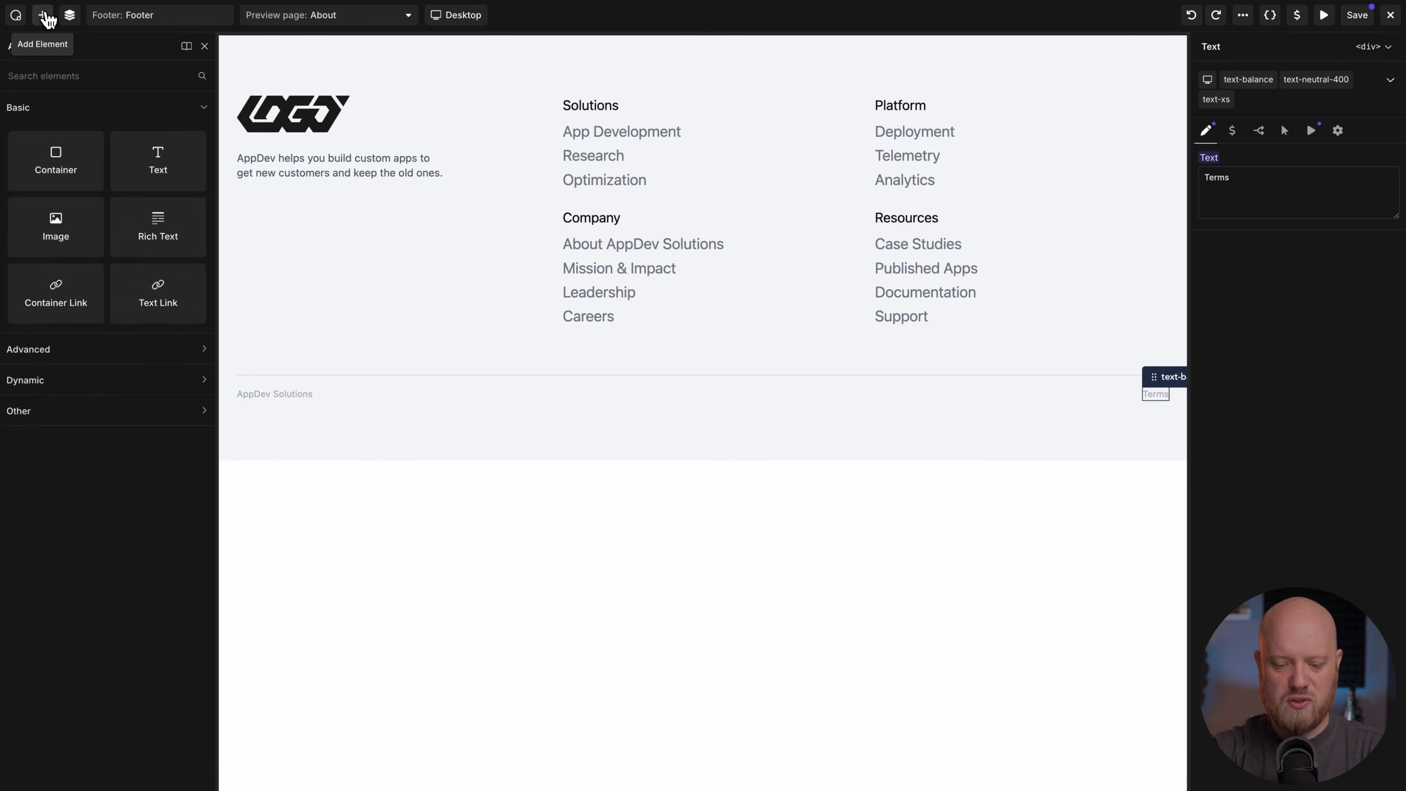
text(link)
click(150, 135)
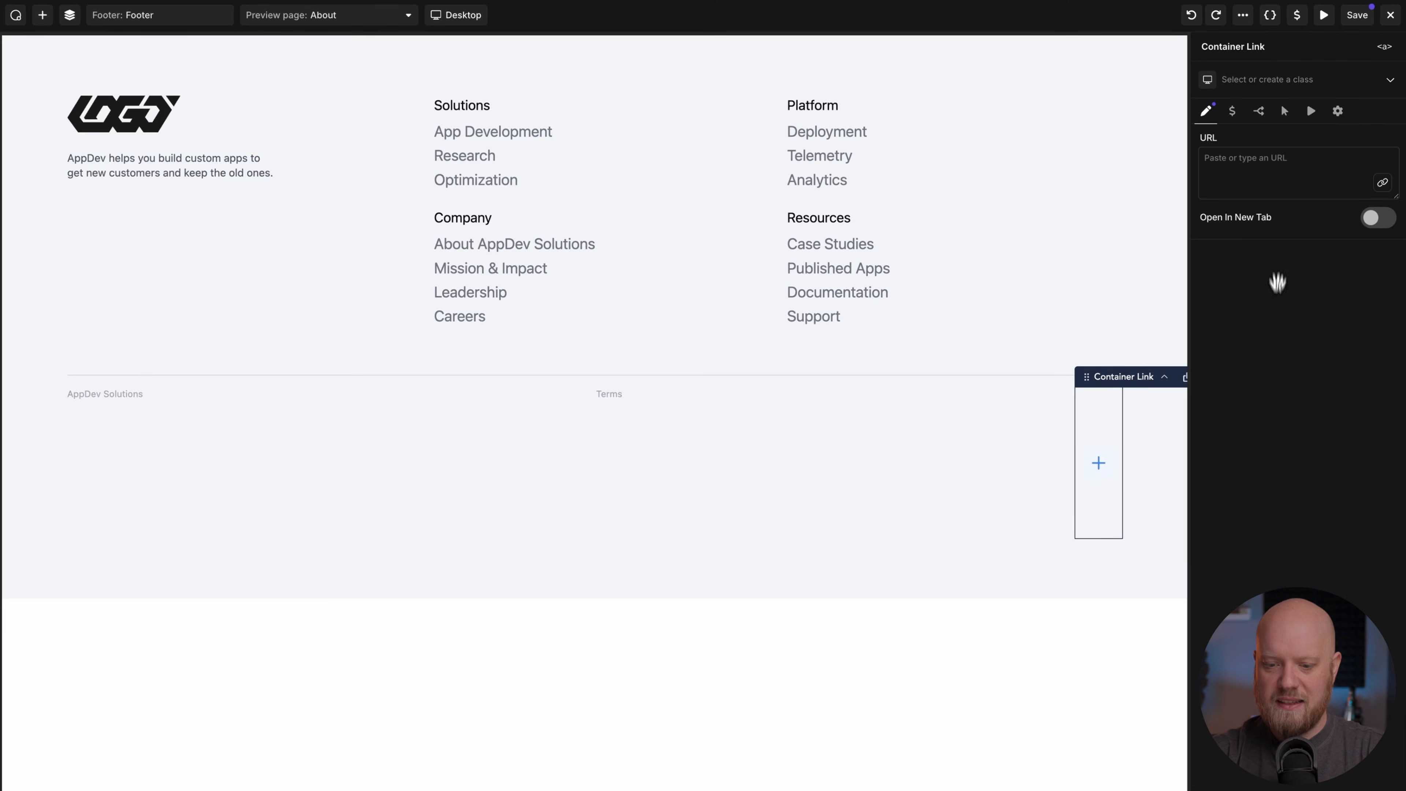
drag(603, 393, 1174, 388)
click(1177, 379)
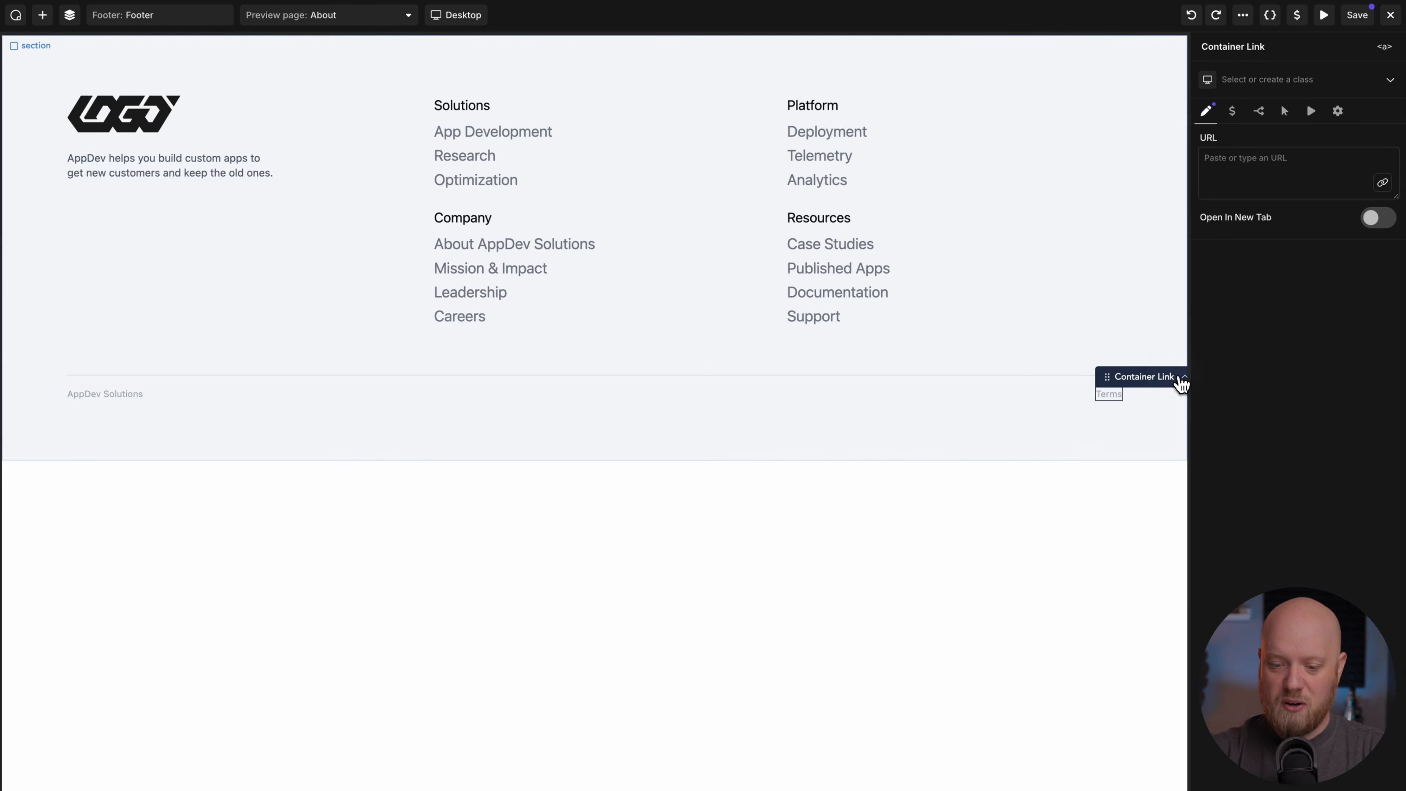
click(1237, 166)
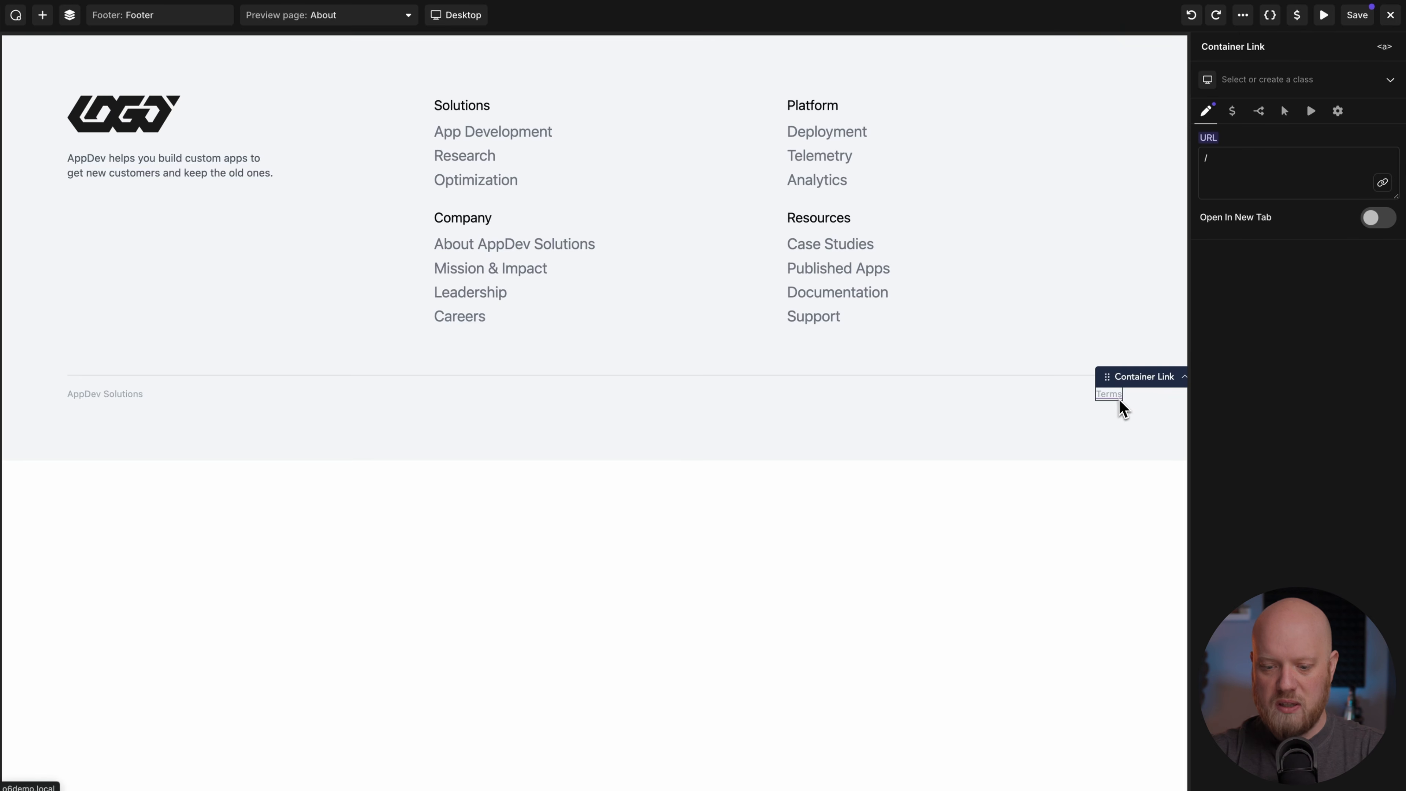
click(1144, 407)
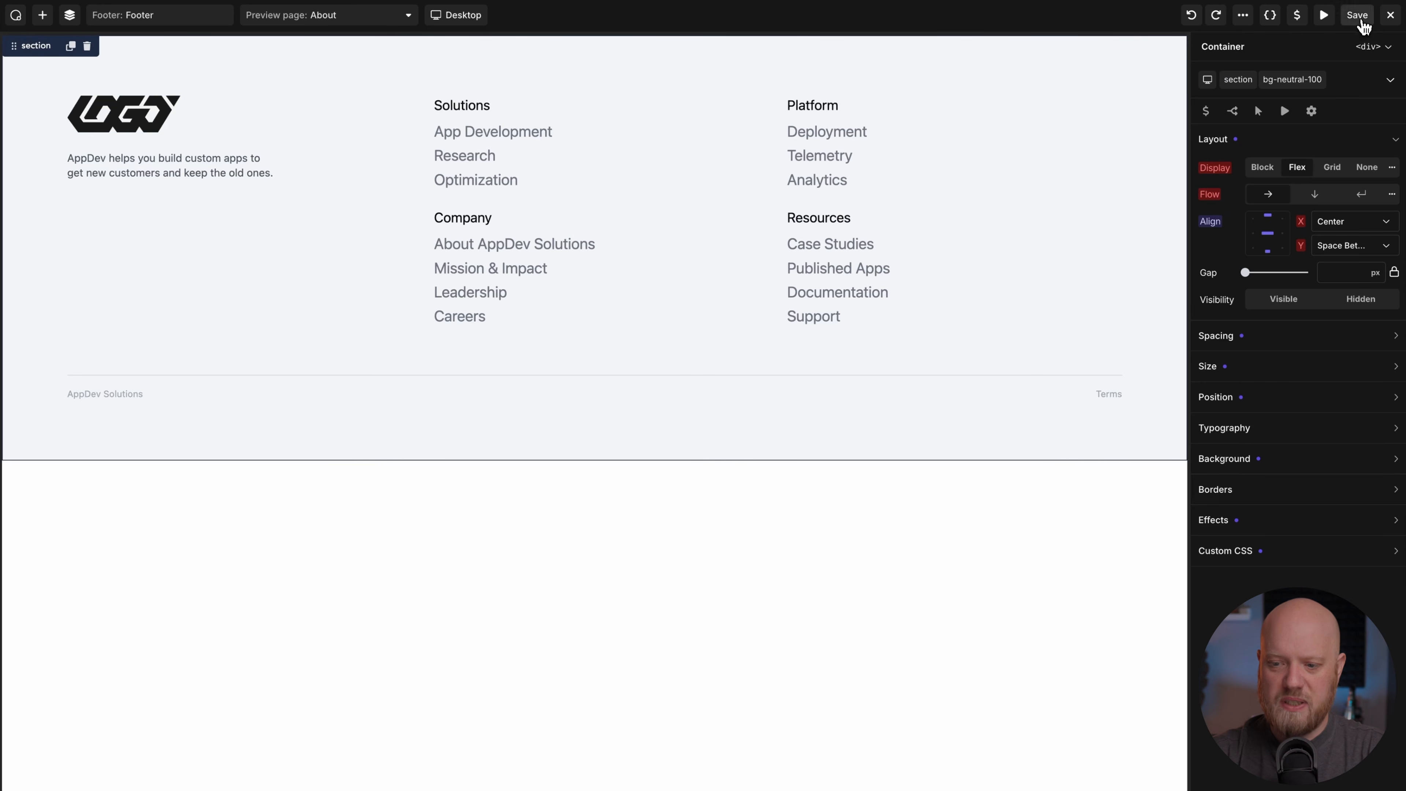
Switch from the footer to the Home page for editing
click(202, 22)
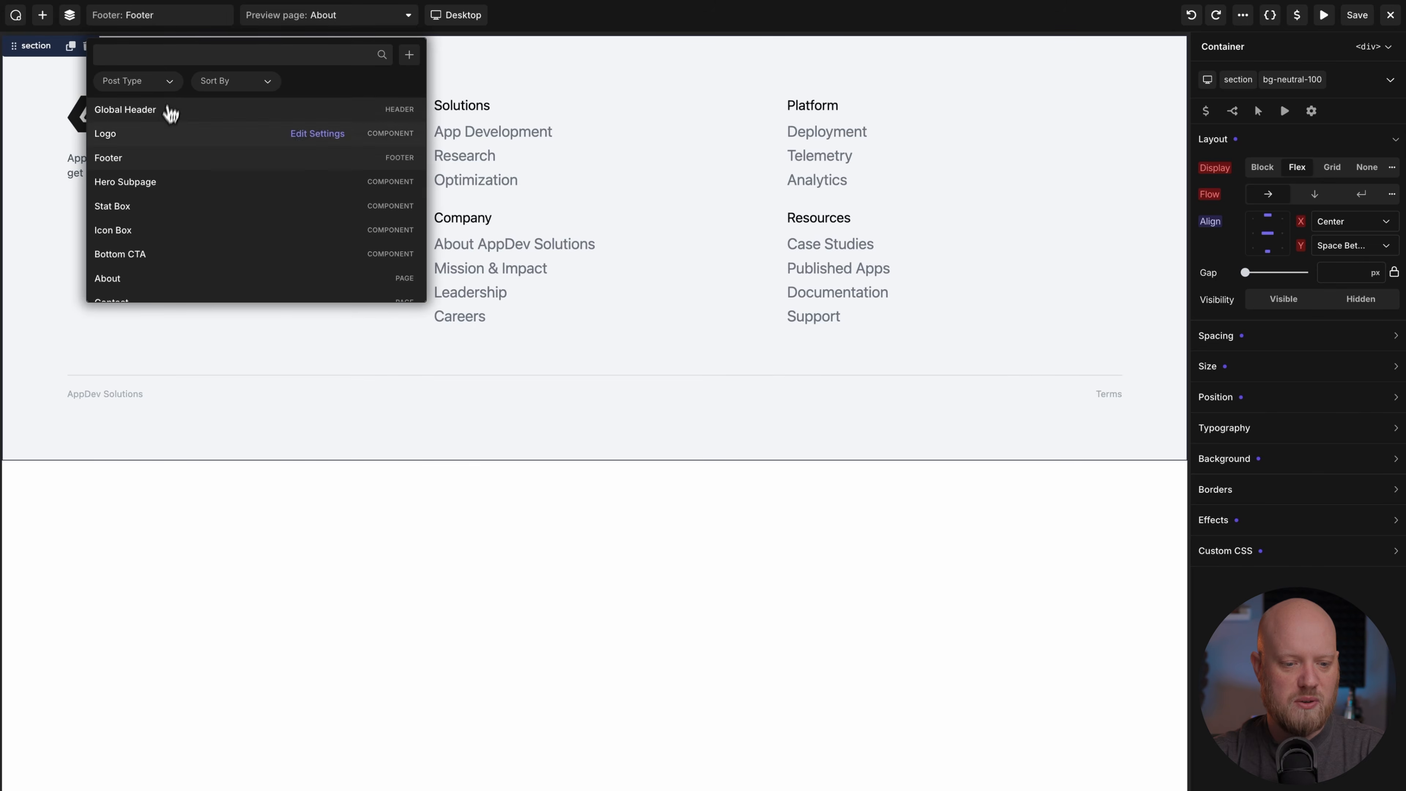
scroll(152, 225, down, 3)
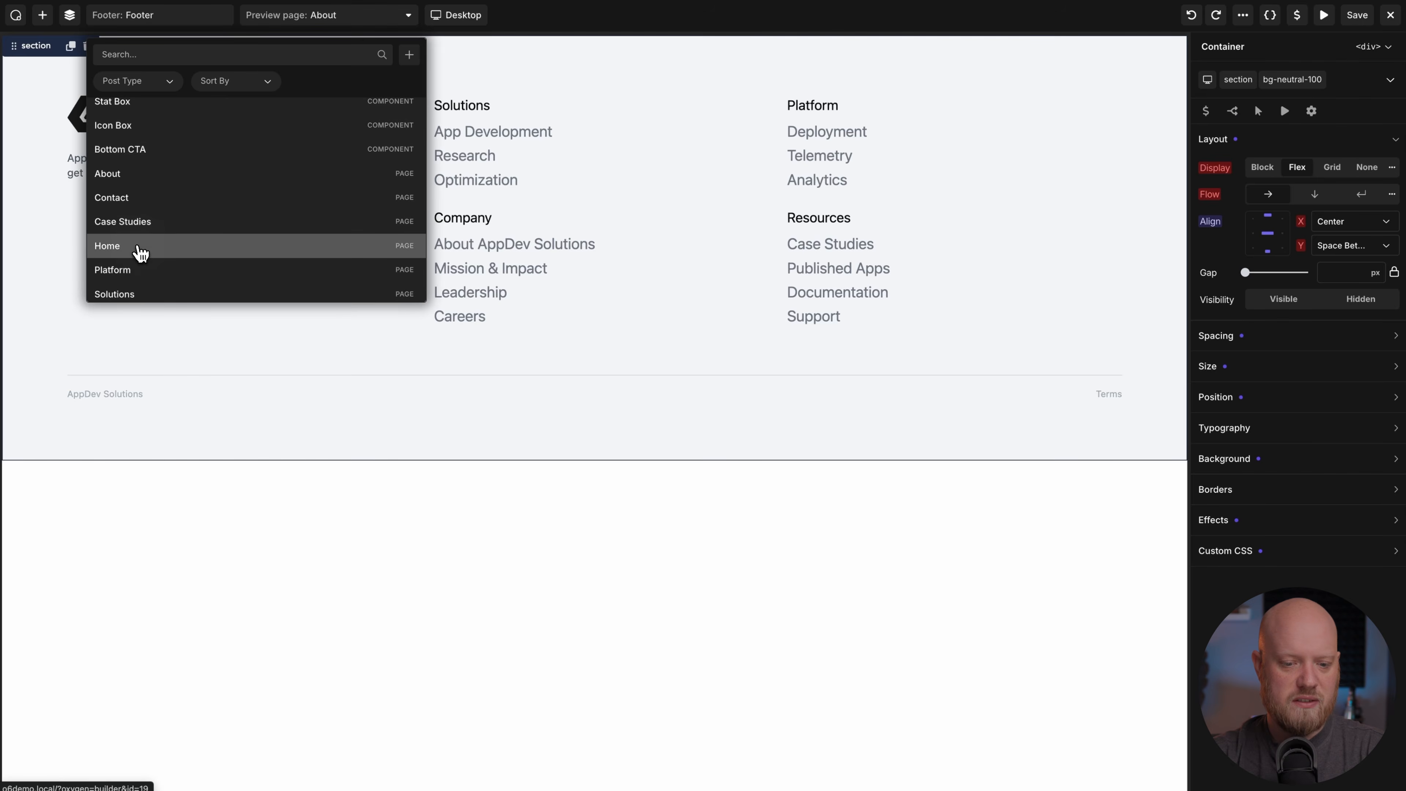
click(138, 248)
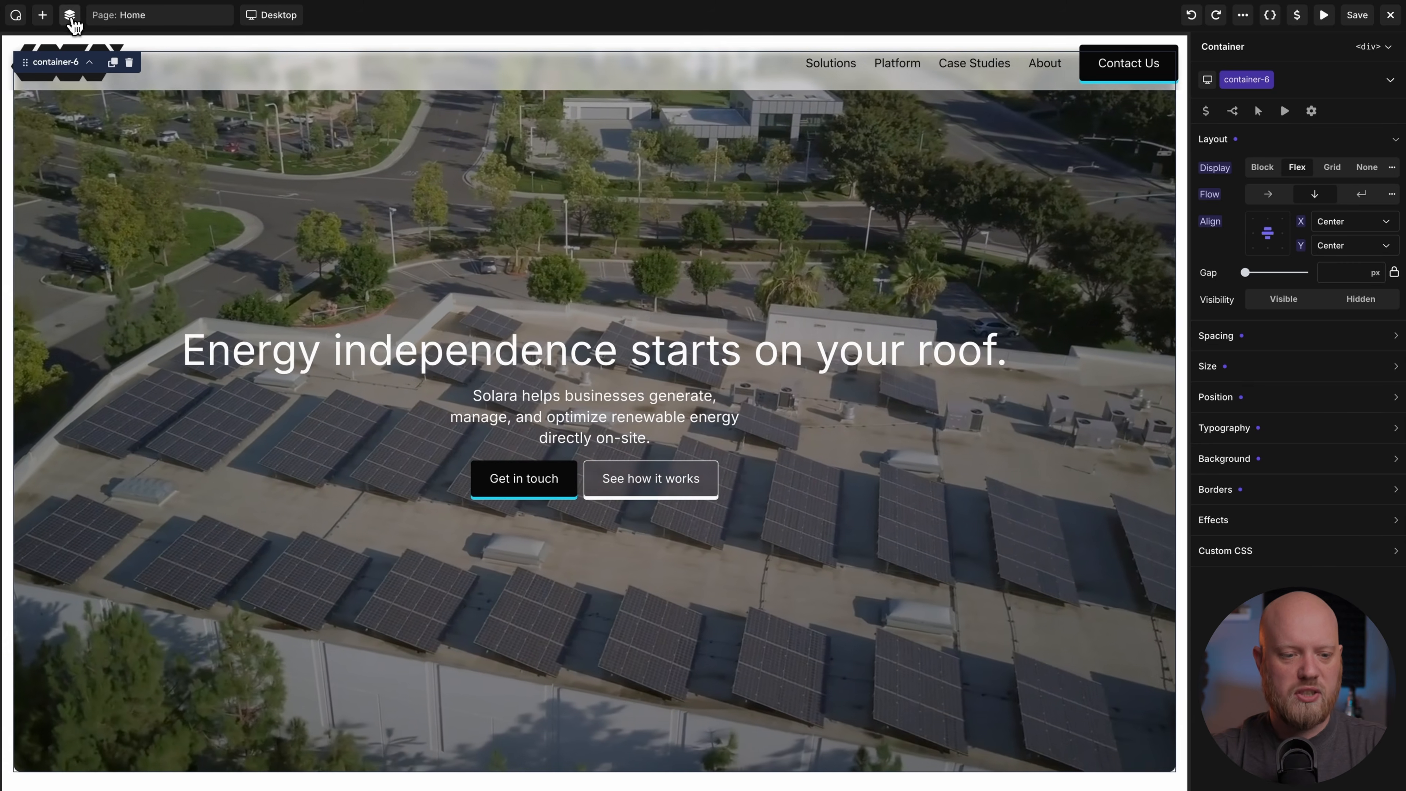
Replace the hero section's background video with 3D_Smartphones_With_A_Music_App_fhd_2773127.mp4 from the media library
click(69, 15)
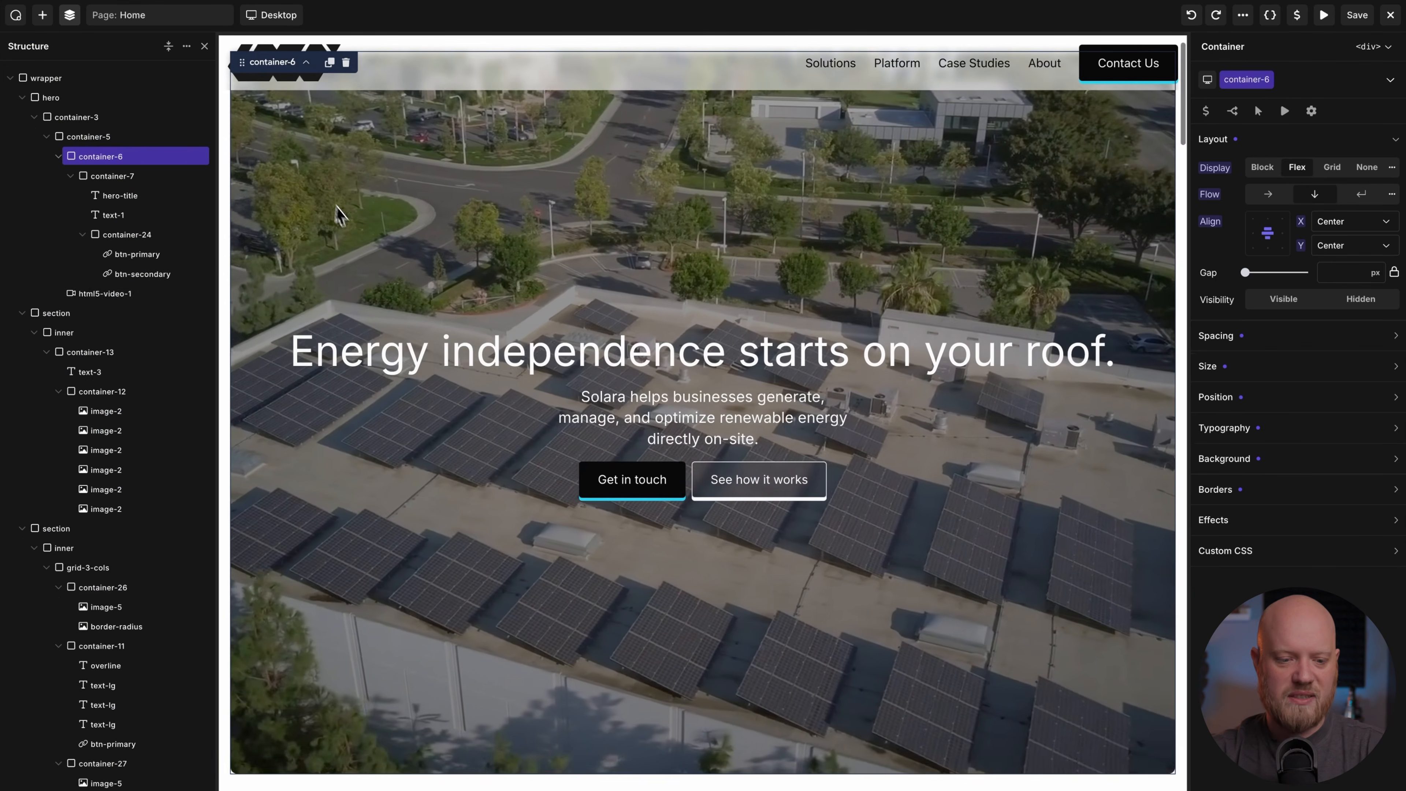
click(97, 294)
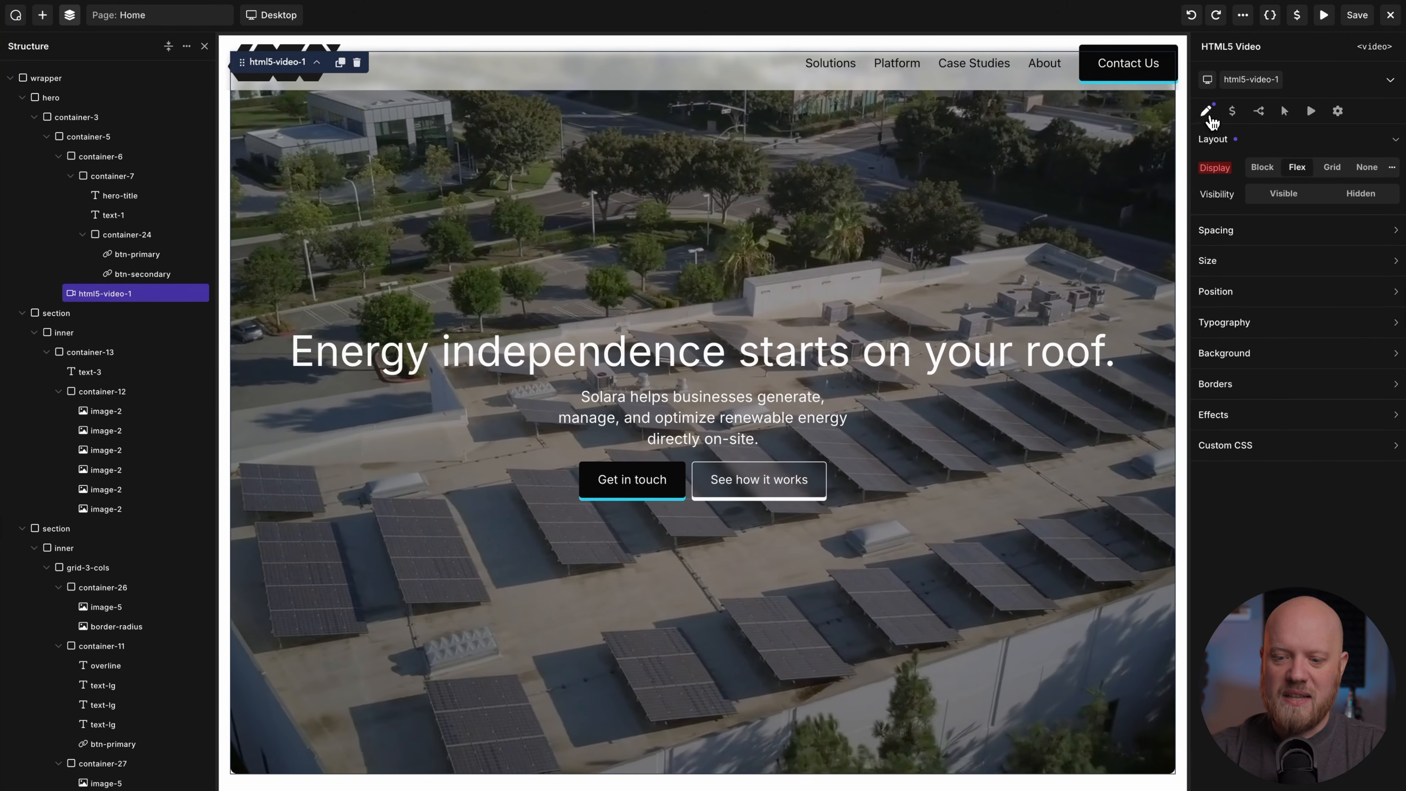
click(1209, 117)
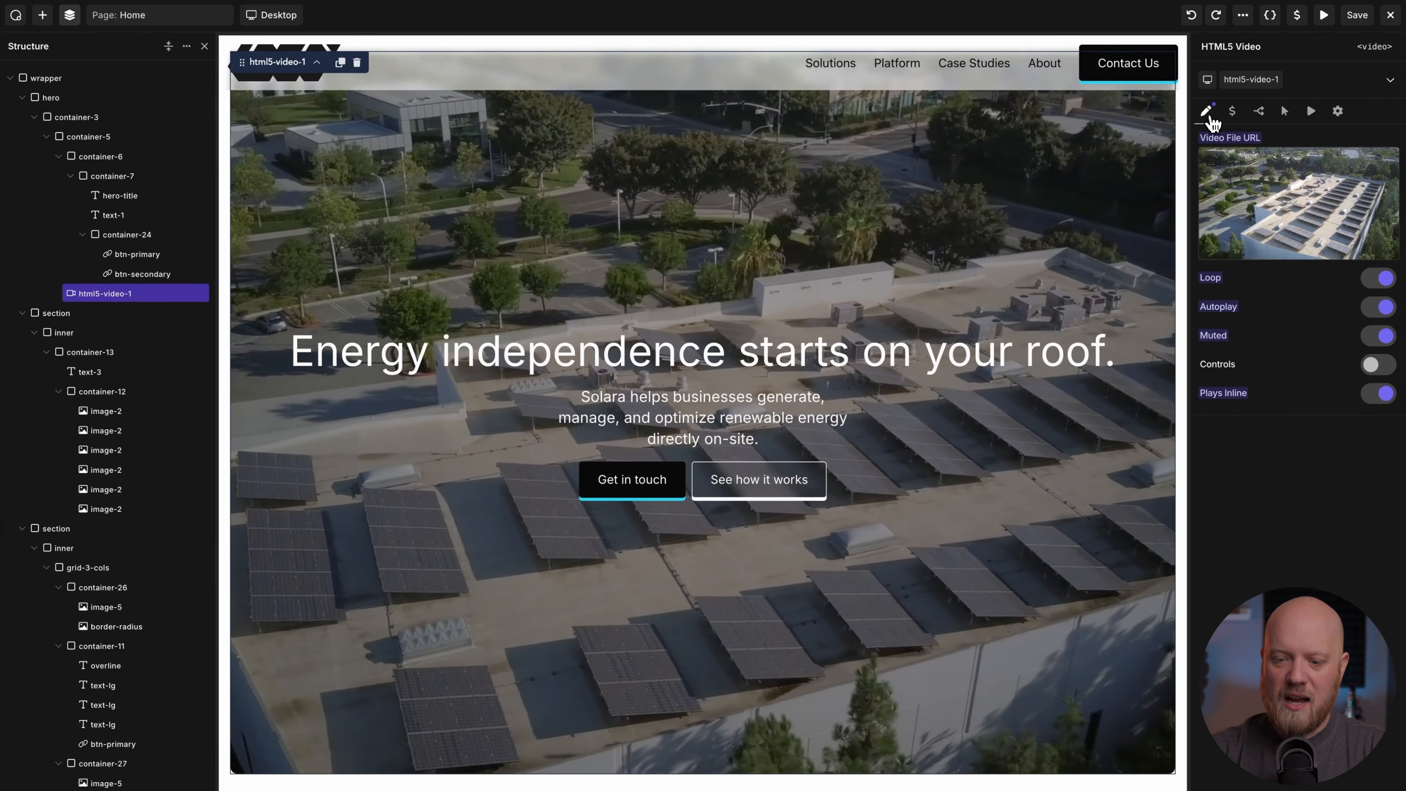
mouse_move(1320, 236)
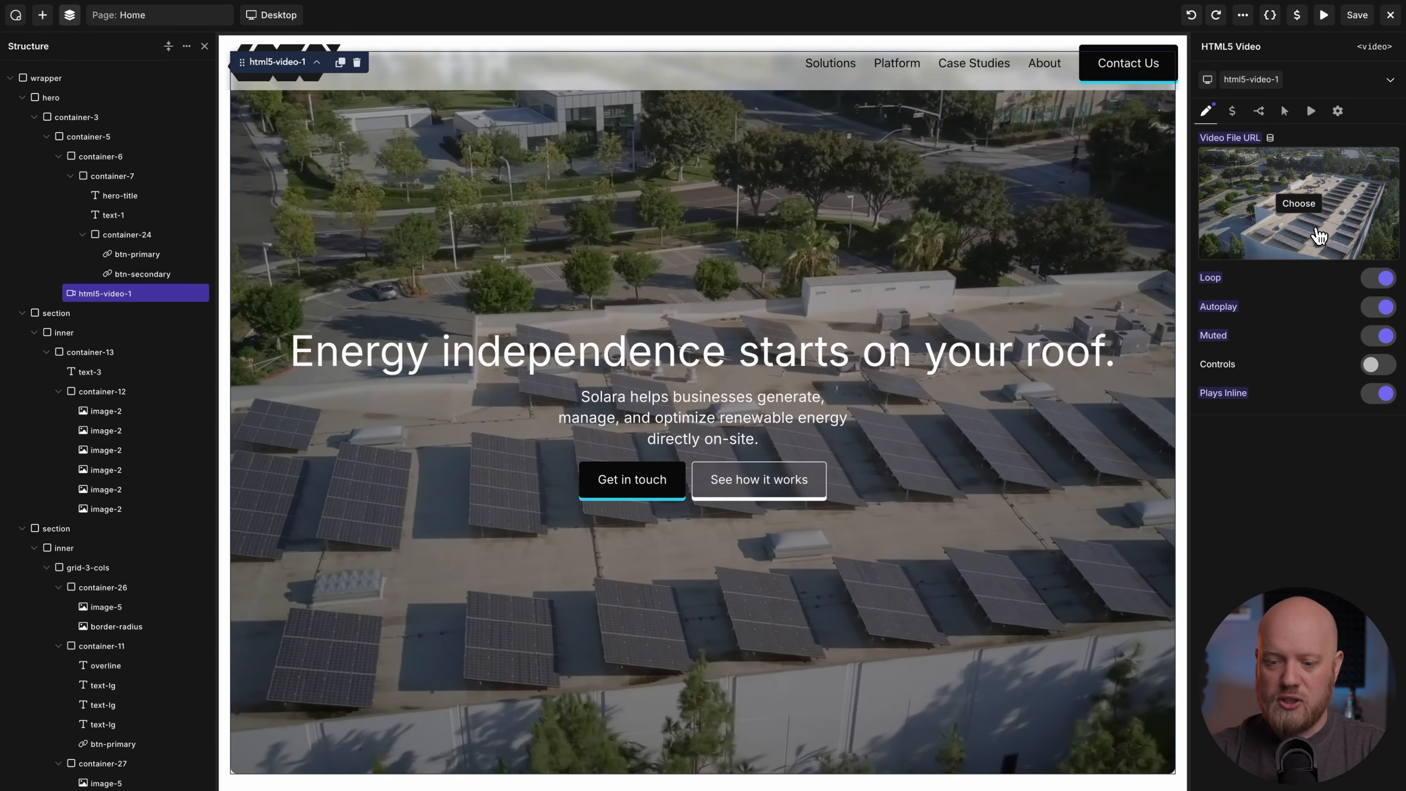
click(1298, 204)
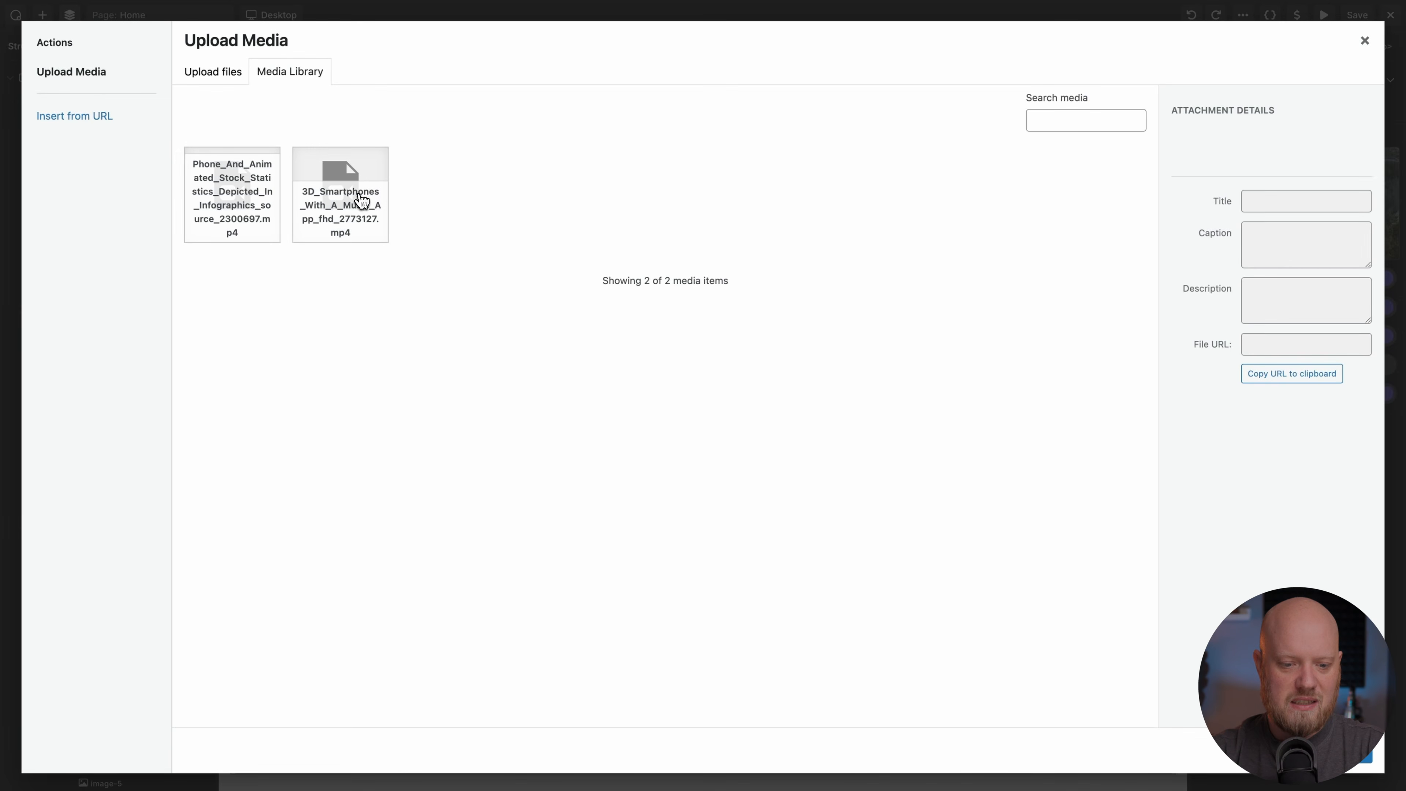
click(361, 199)
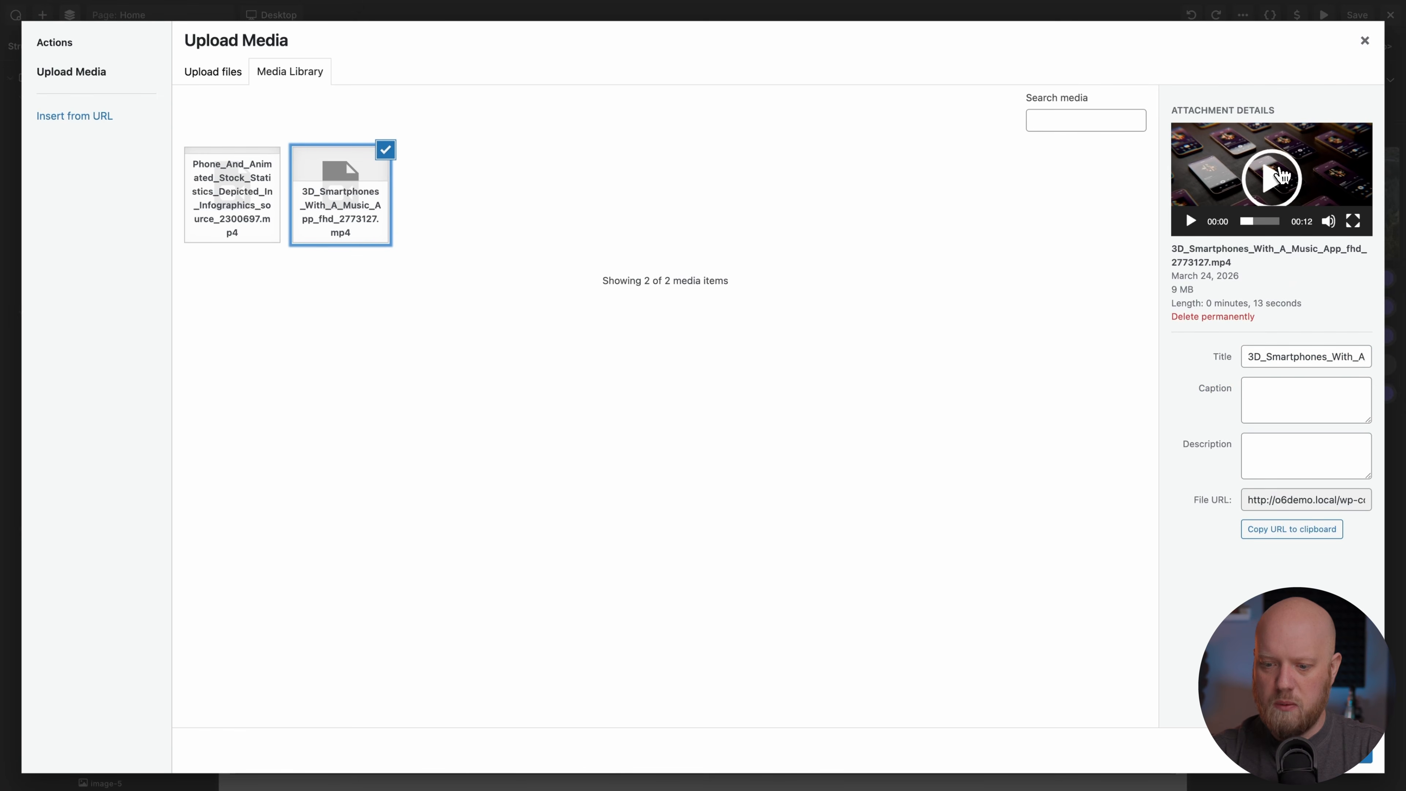
click(1362, 756)
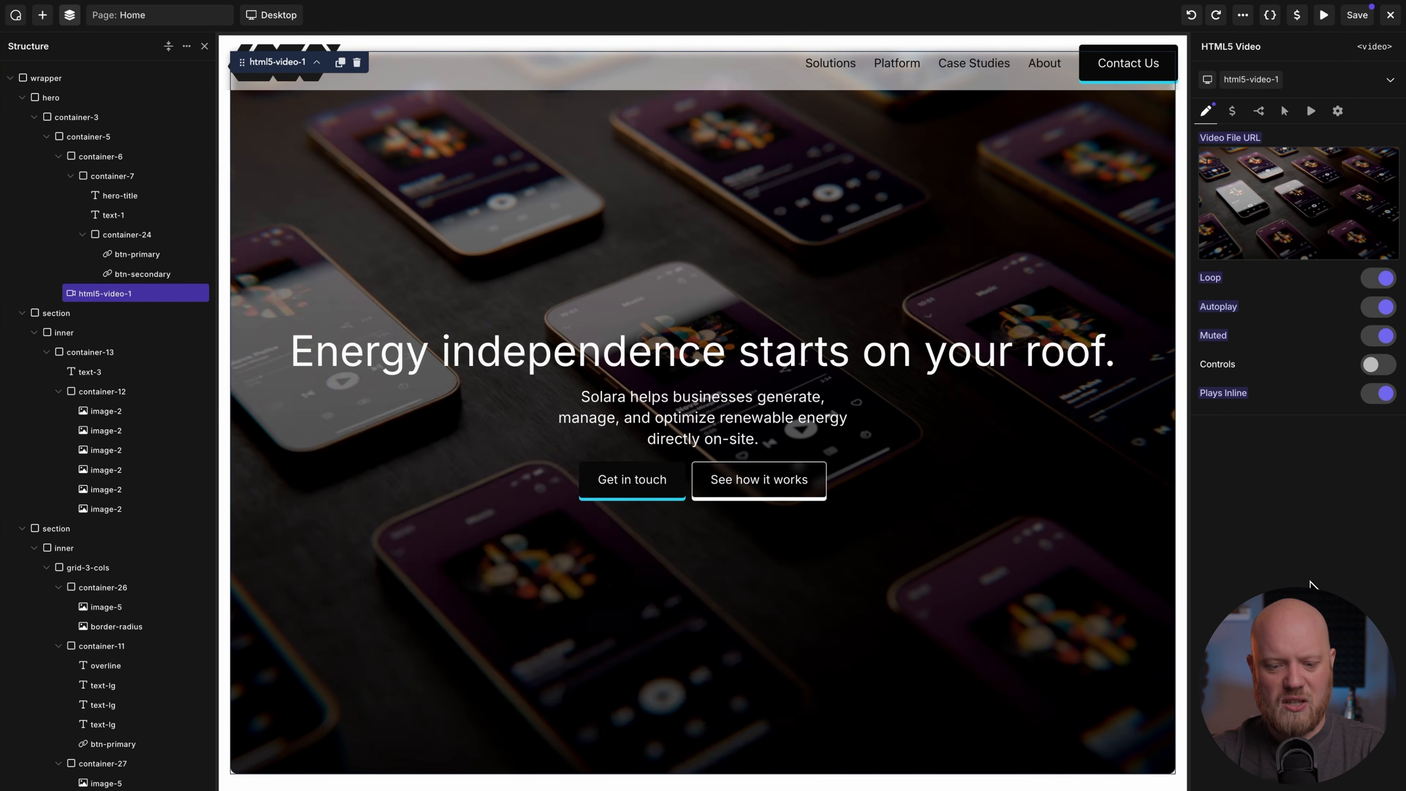
Change the hero title to "AppDev Solutions Is Here"
click(842, 365)
double_click(842, 365)
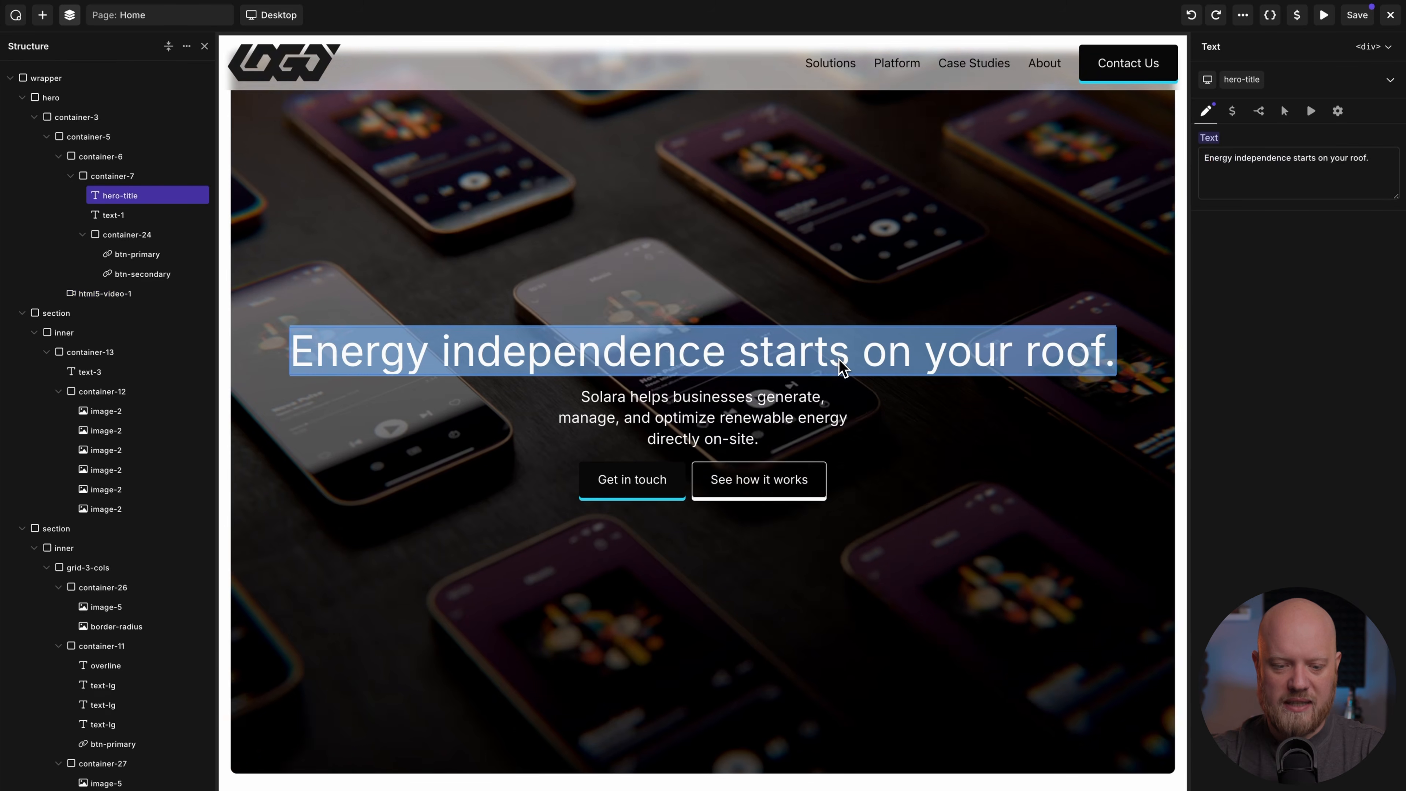
text(AppDev S)
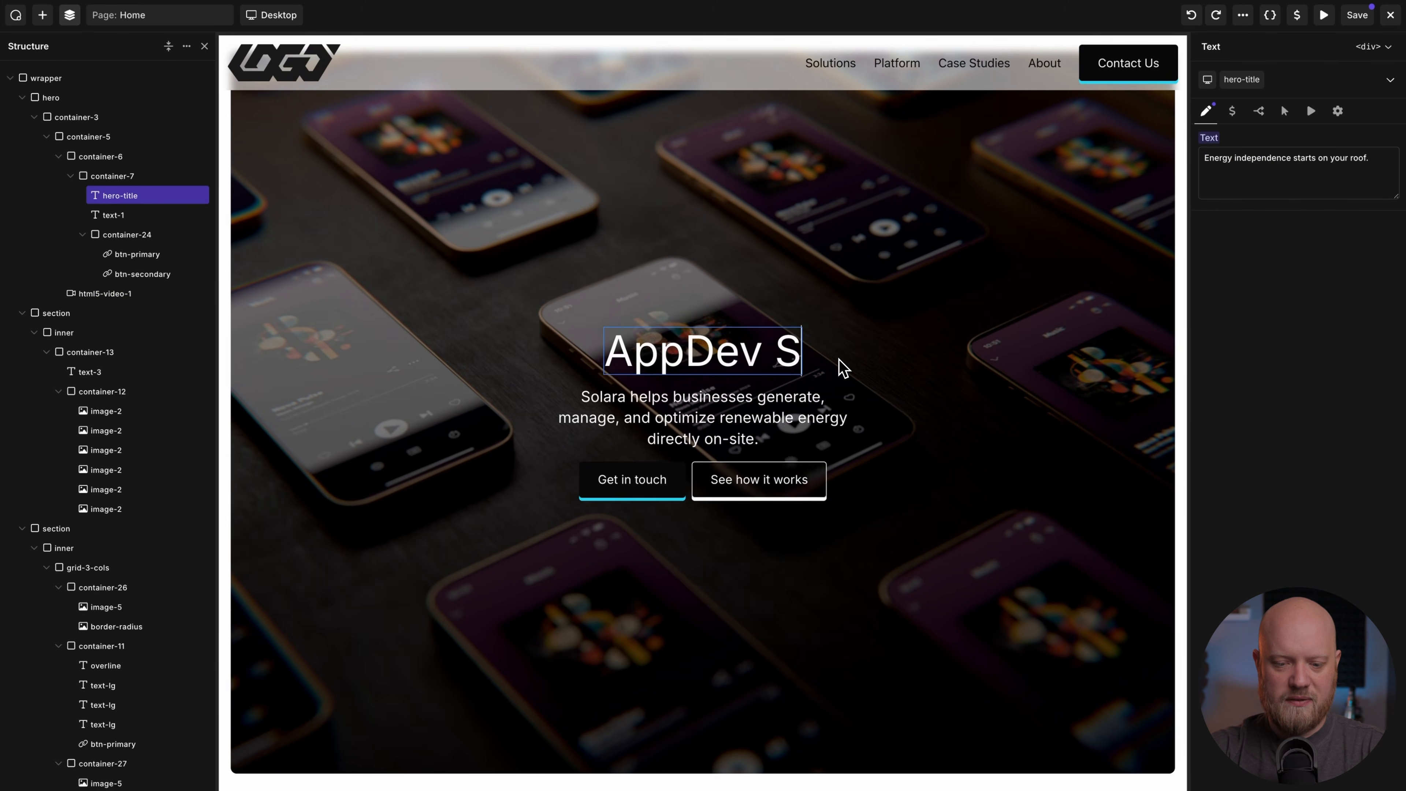
text(olutions Is Here)
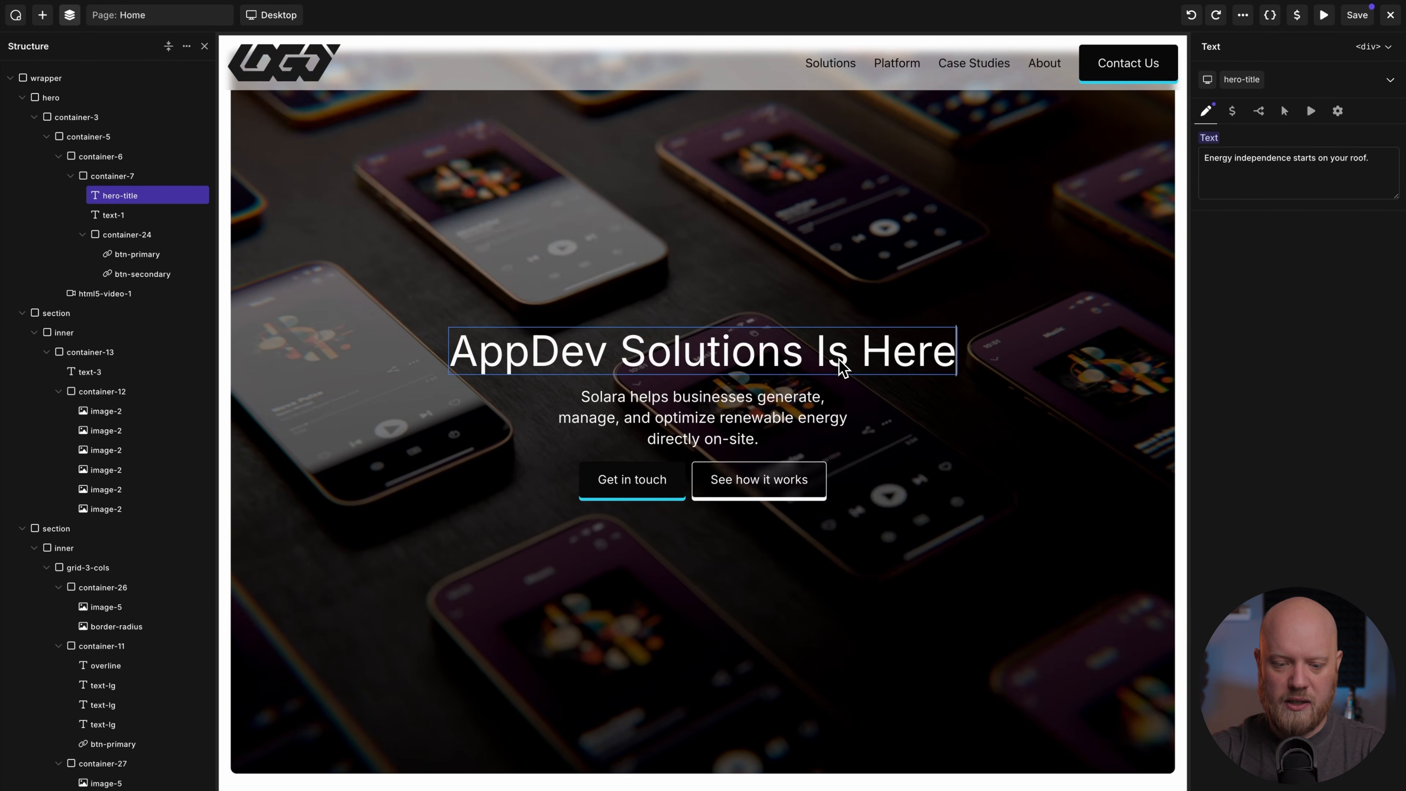
Change the hero subtitle to "Your partner for custom app development and deployment."
double_click(730, 416)
text(Your partner)
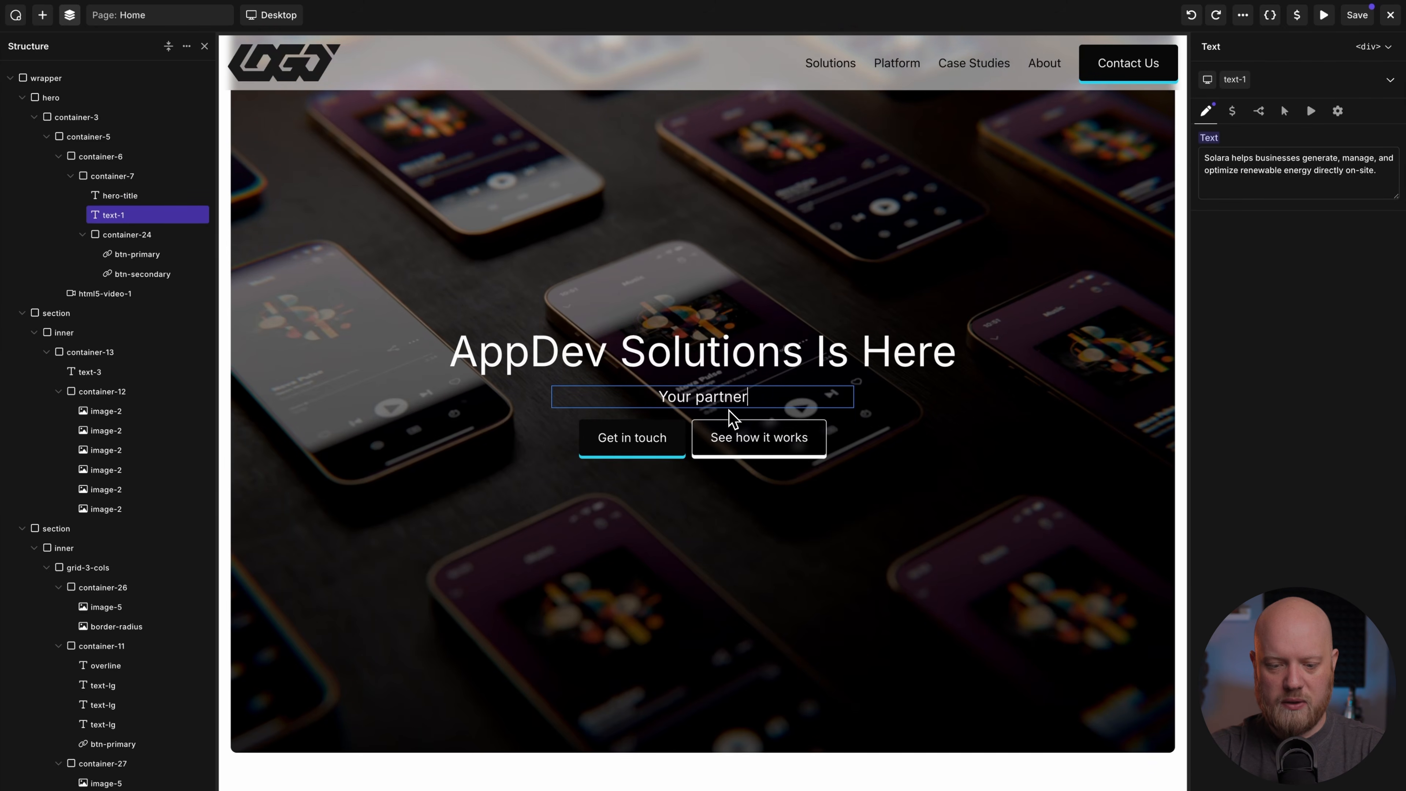
text( for custom app developme)
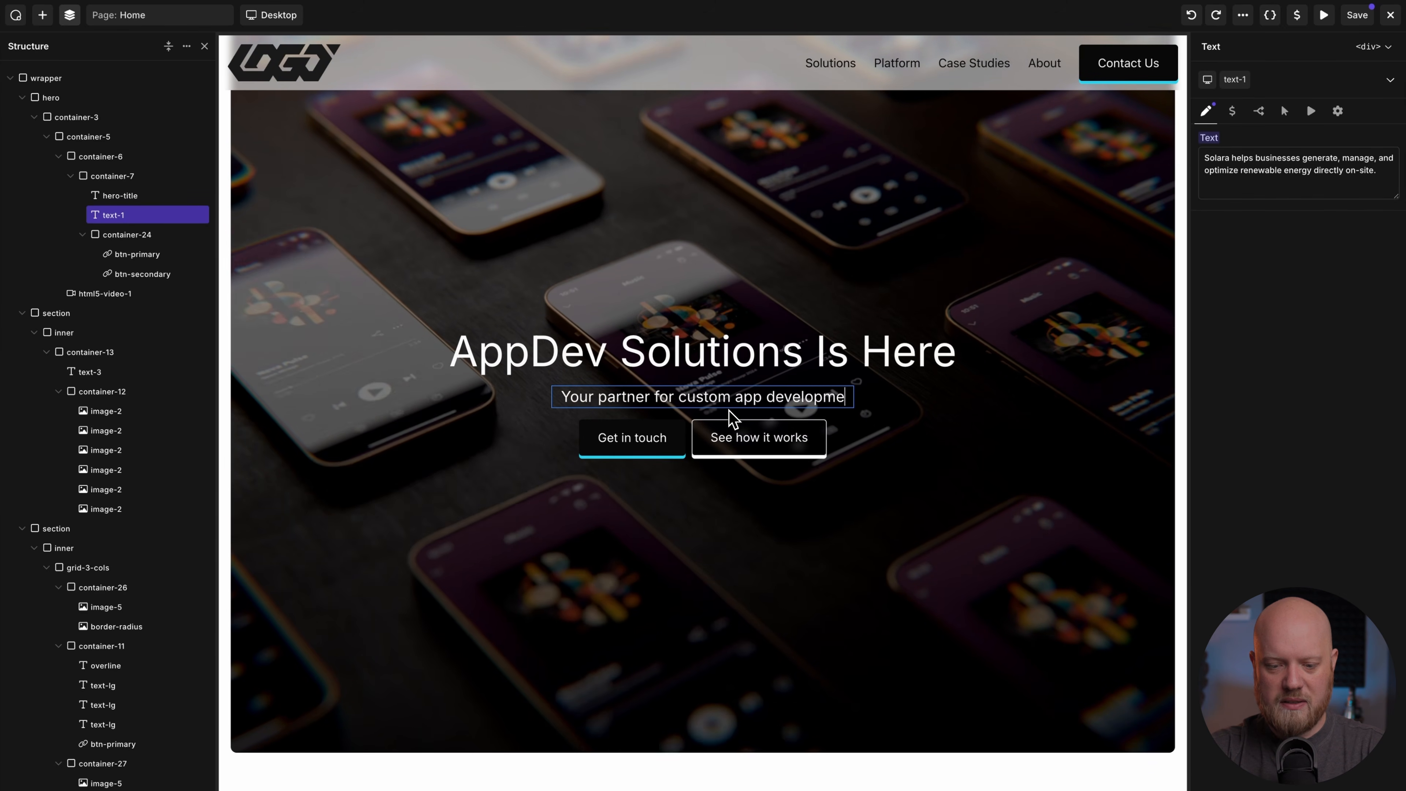
text(nt and deployment.)
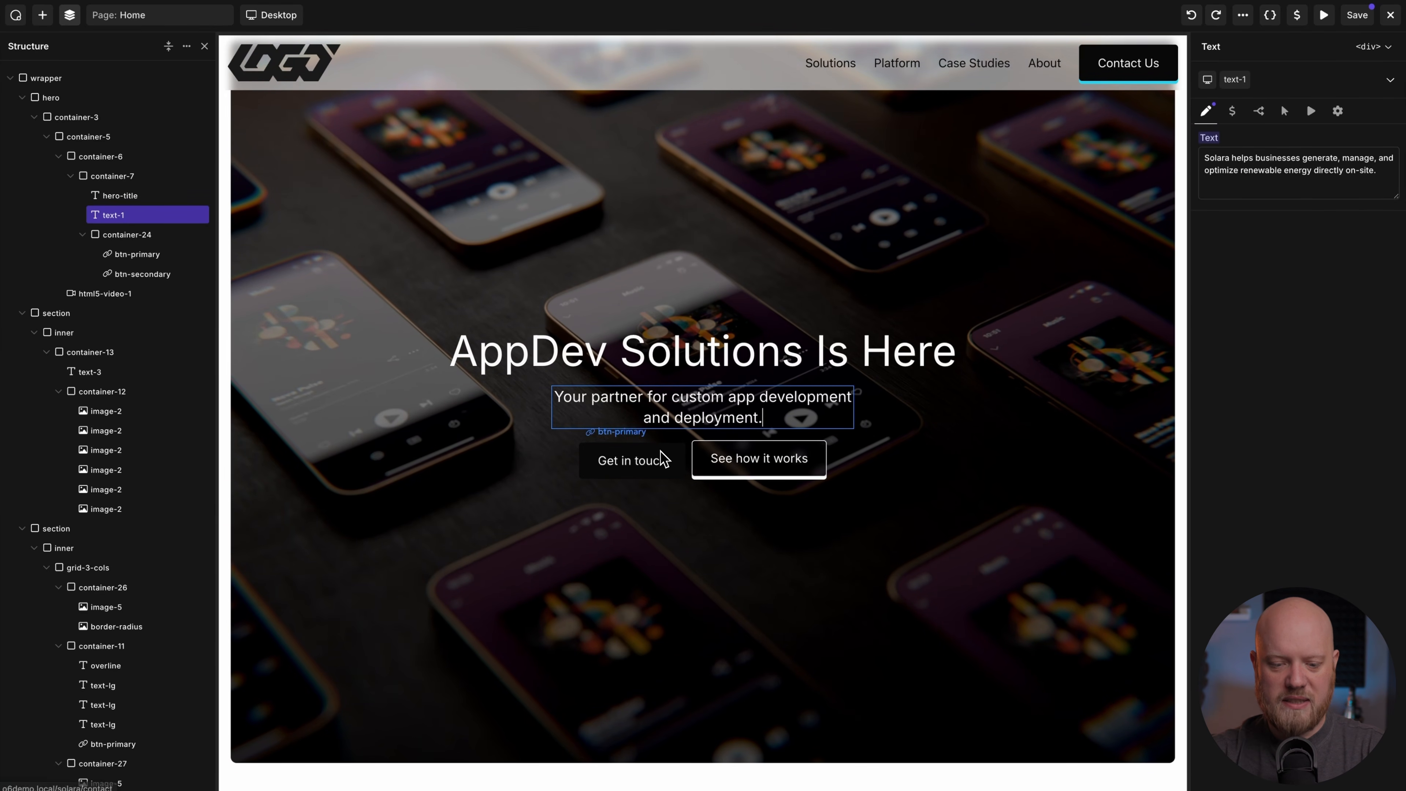
Check the URLs of the hero's Get in touch and See how it works buttons
click(662, 458)
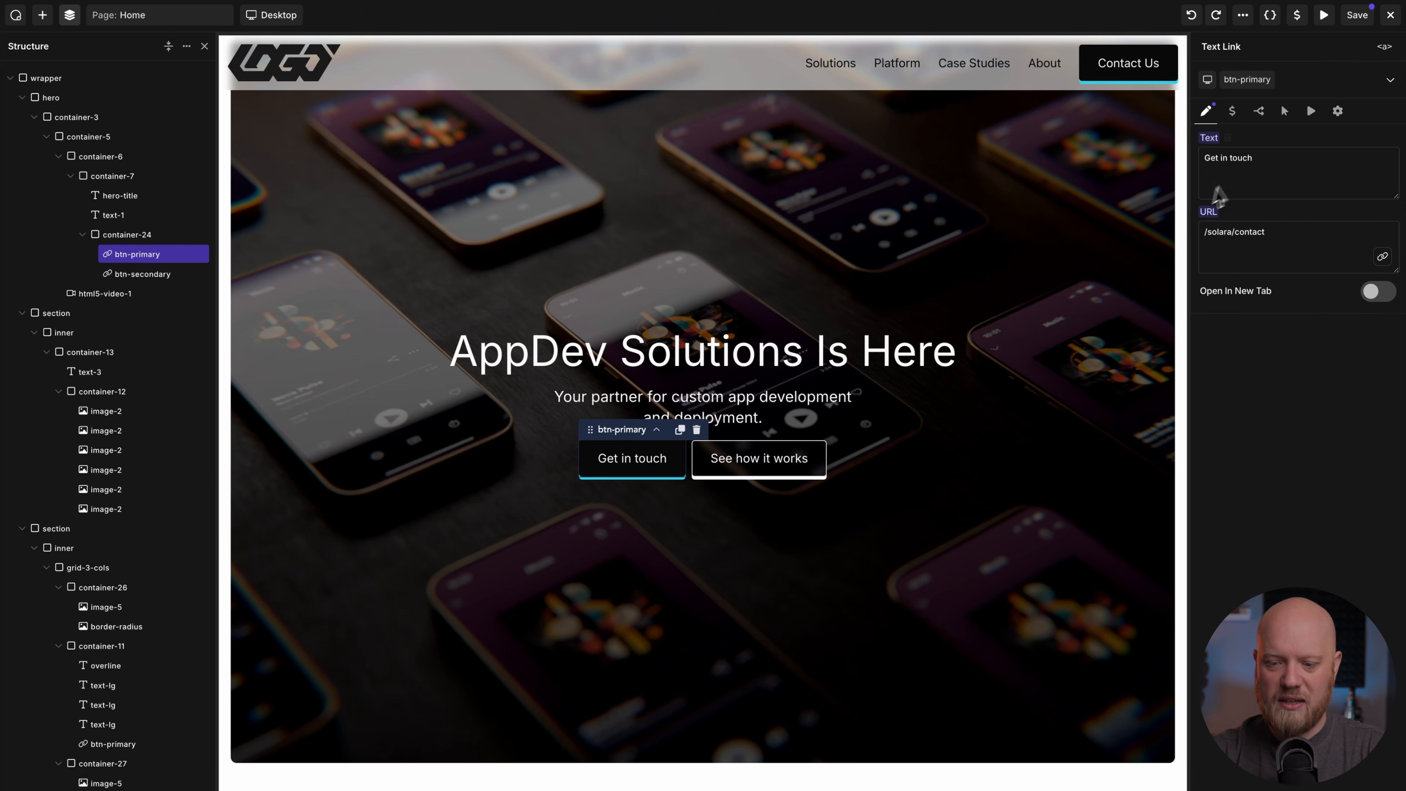
double_click(1238, 235)
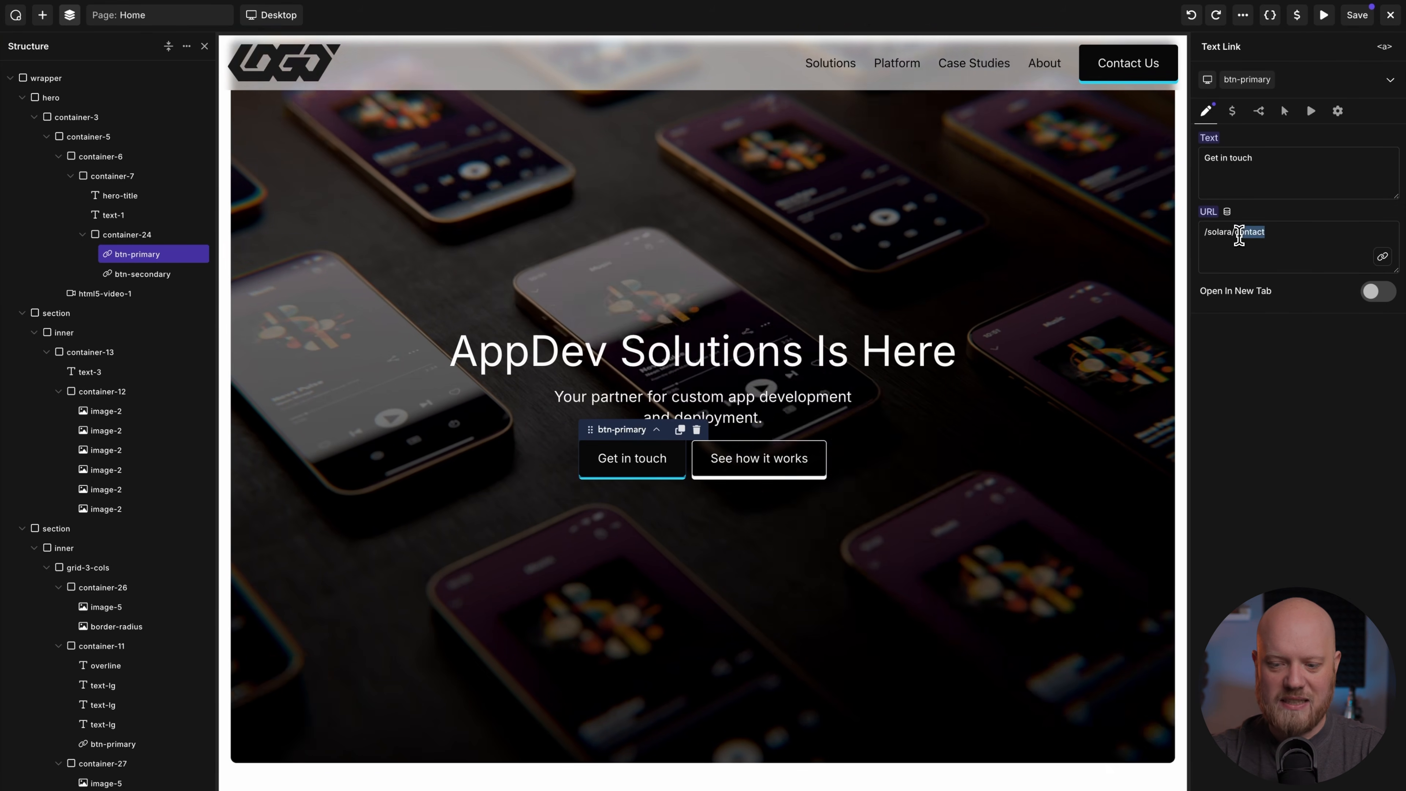
click(756, 459)
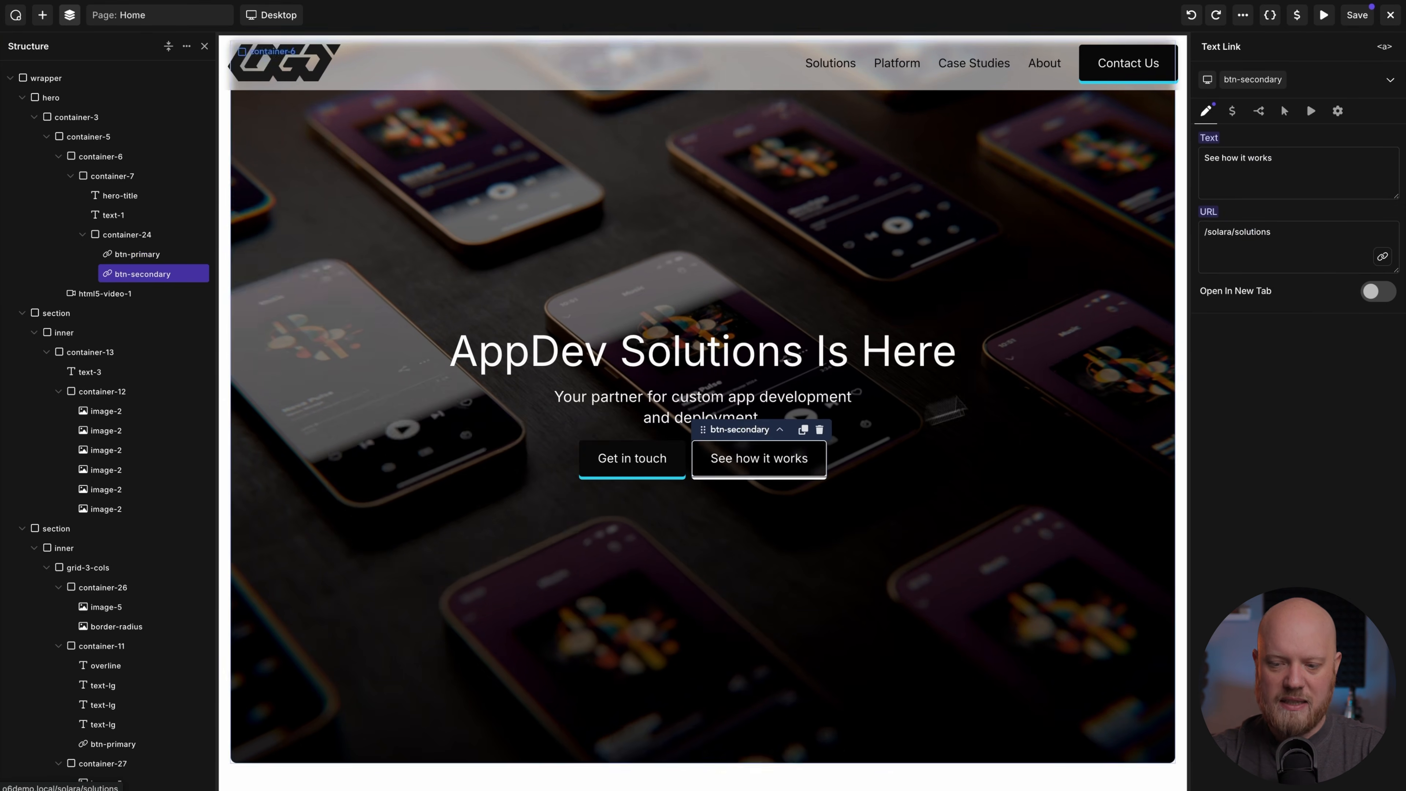
double_click(1240, 231)
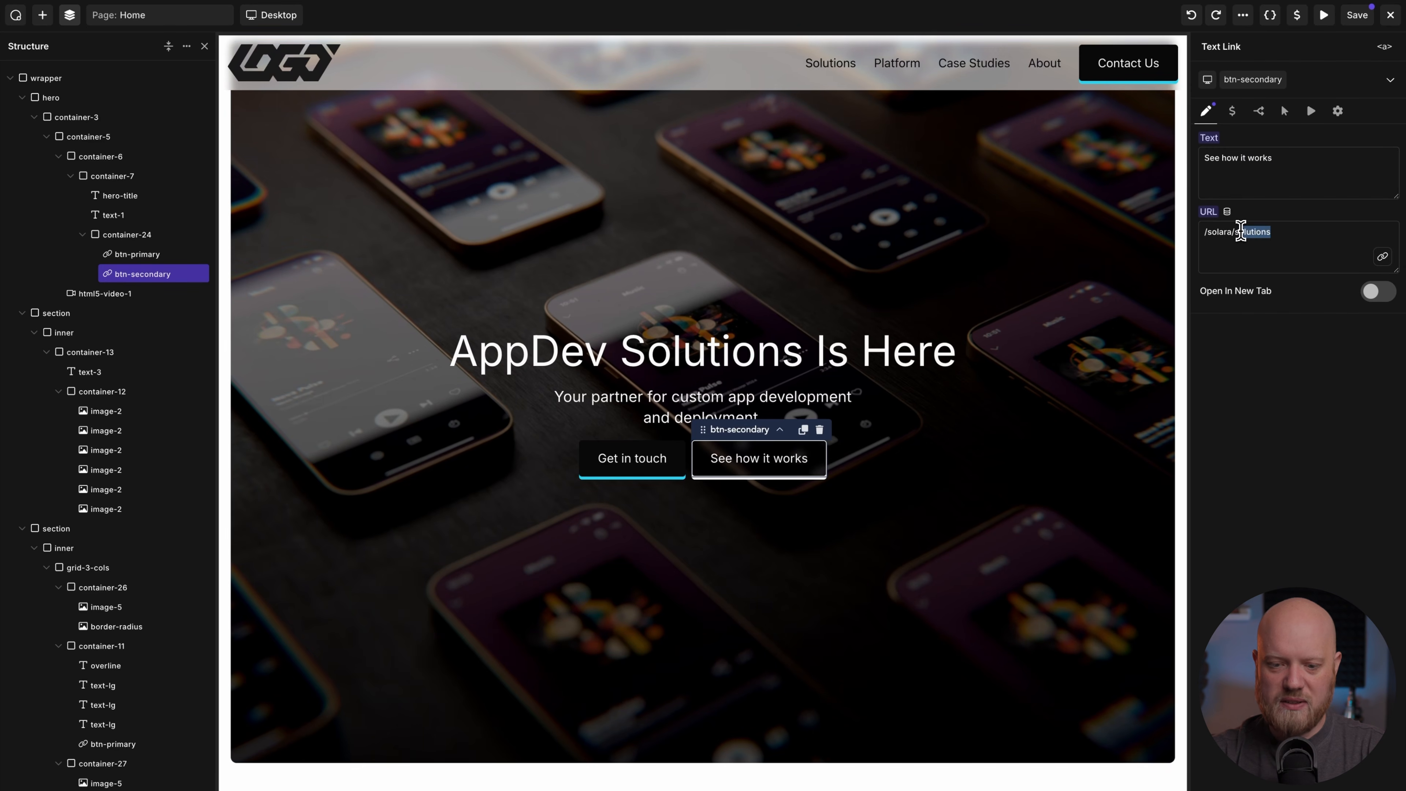
Replace the last client logo in the row below the hero with logoipsum-398.png from the media library
scroll(951, 372, down, 3)
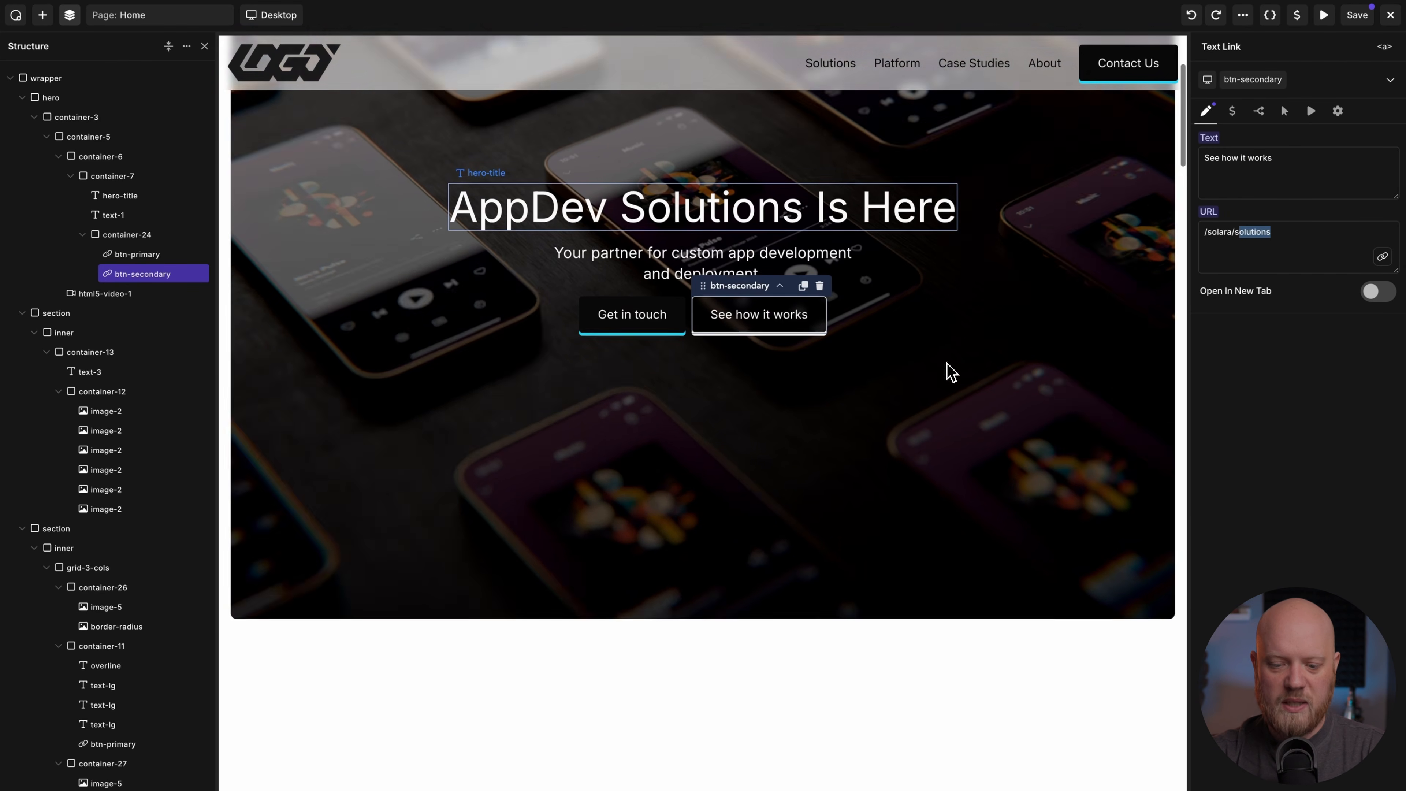
scroll(950, 371, down, 10)
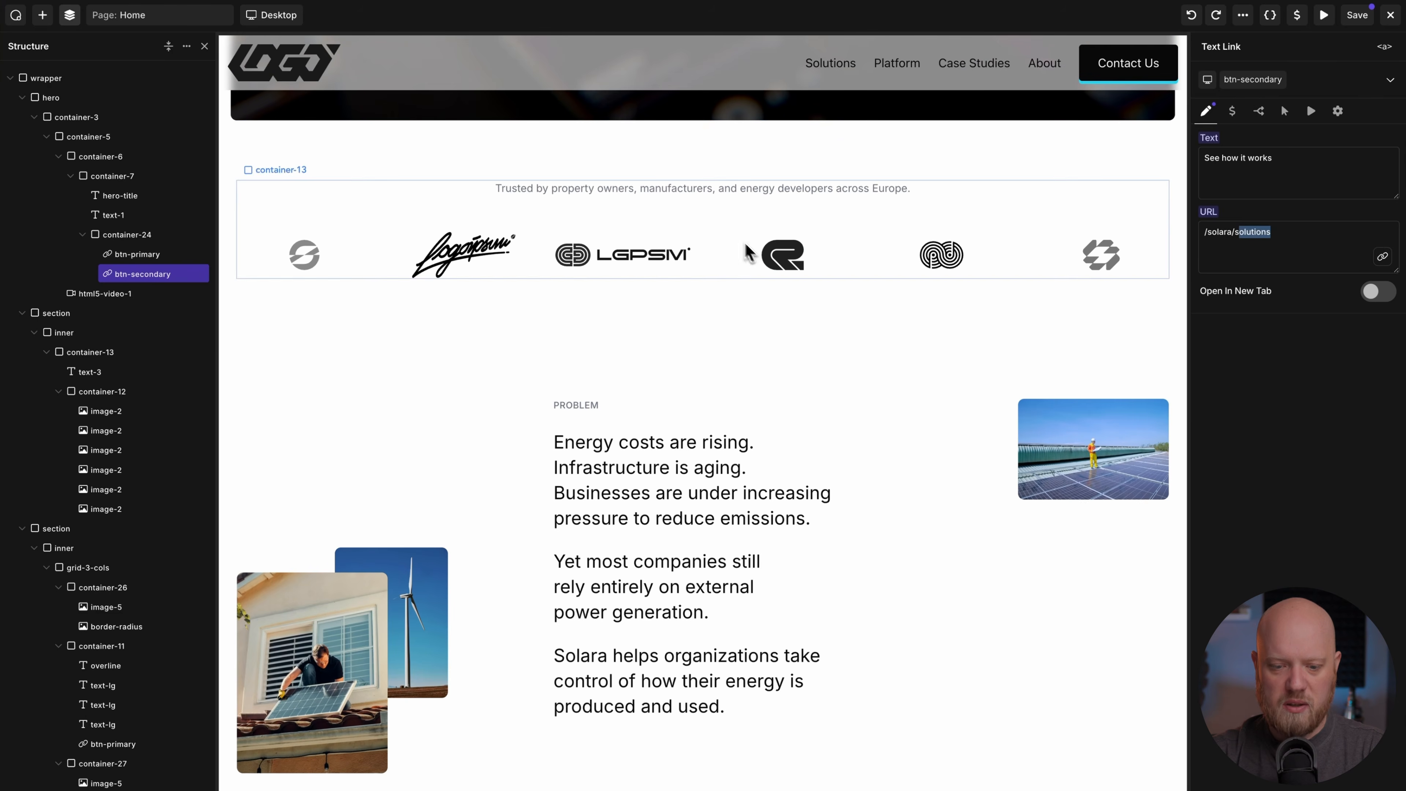
click(716, 250)
click(304, 255)
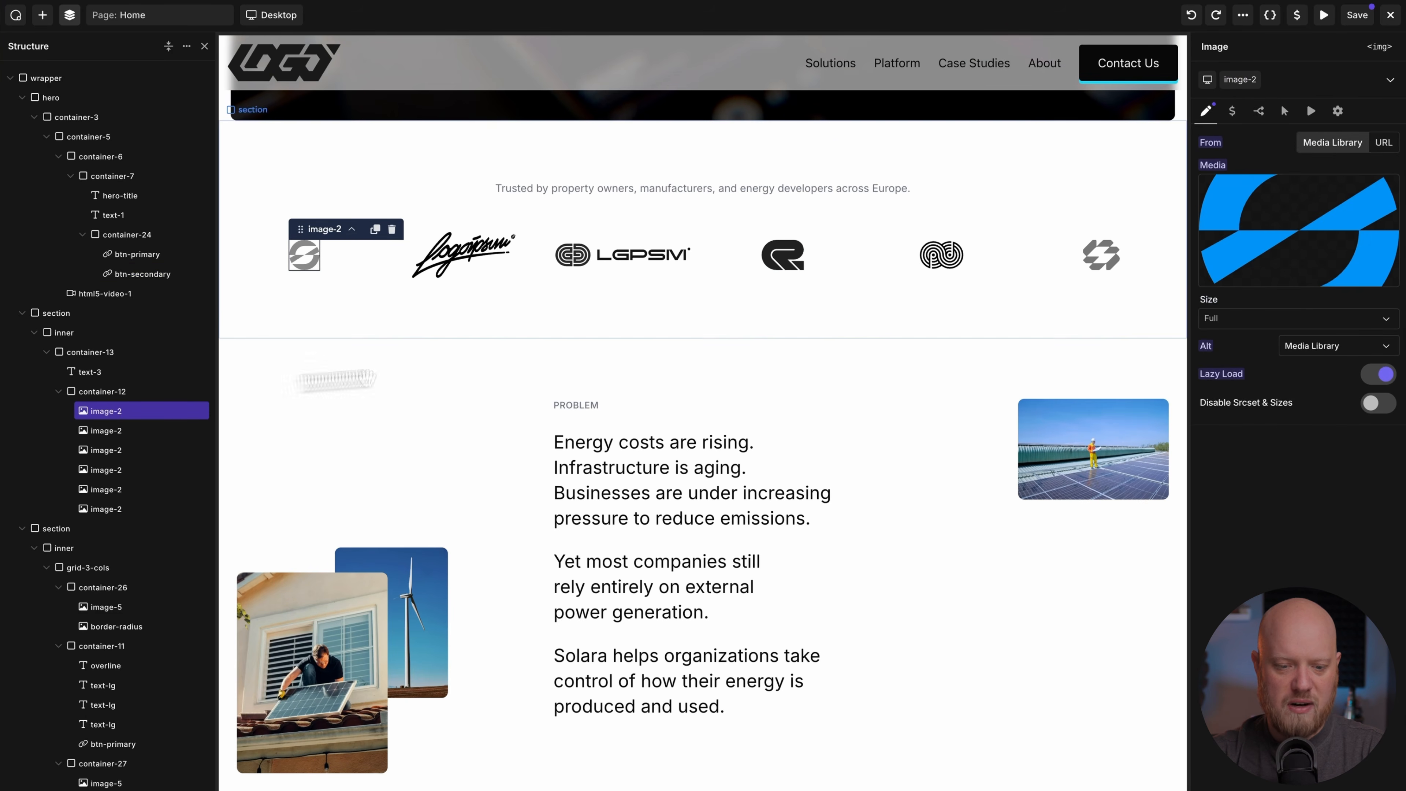
click(1101, 255)
click(1310, 244)
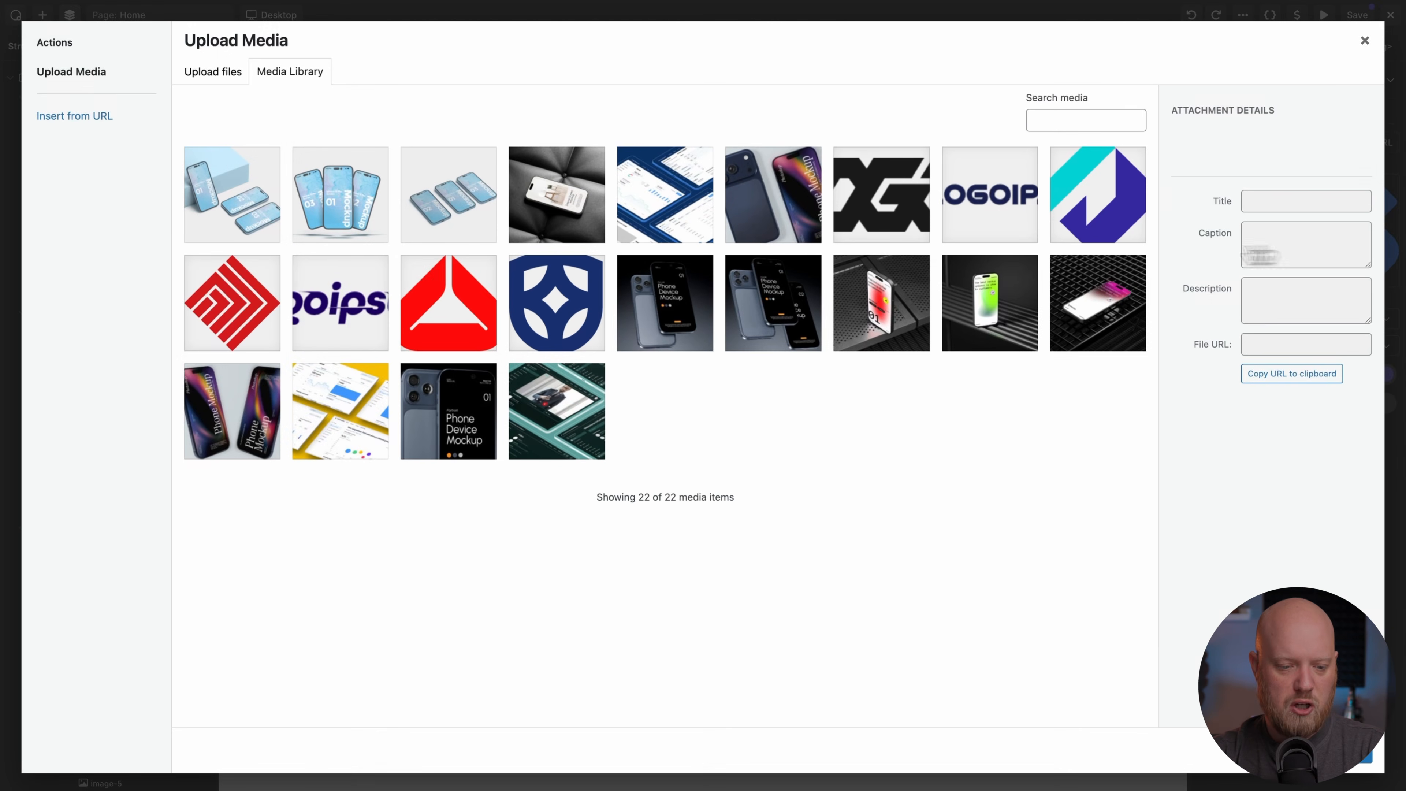
click(1017, 179)
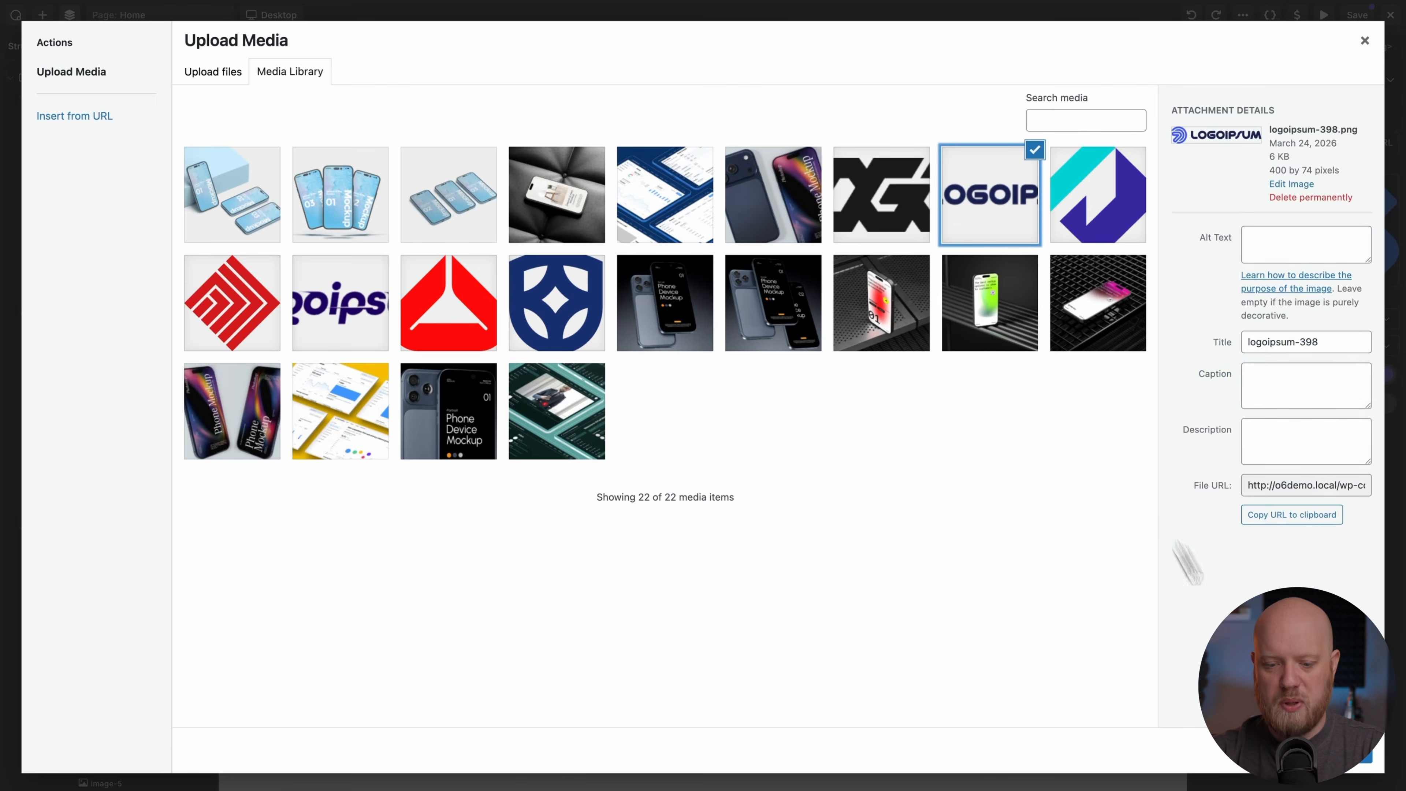
click(1353, 756)
Inspect the media images of the client logos in the row below the hero one by one
click(802, 324)
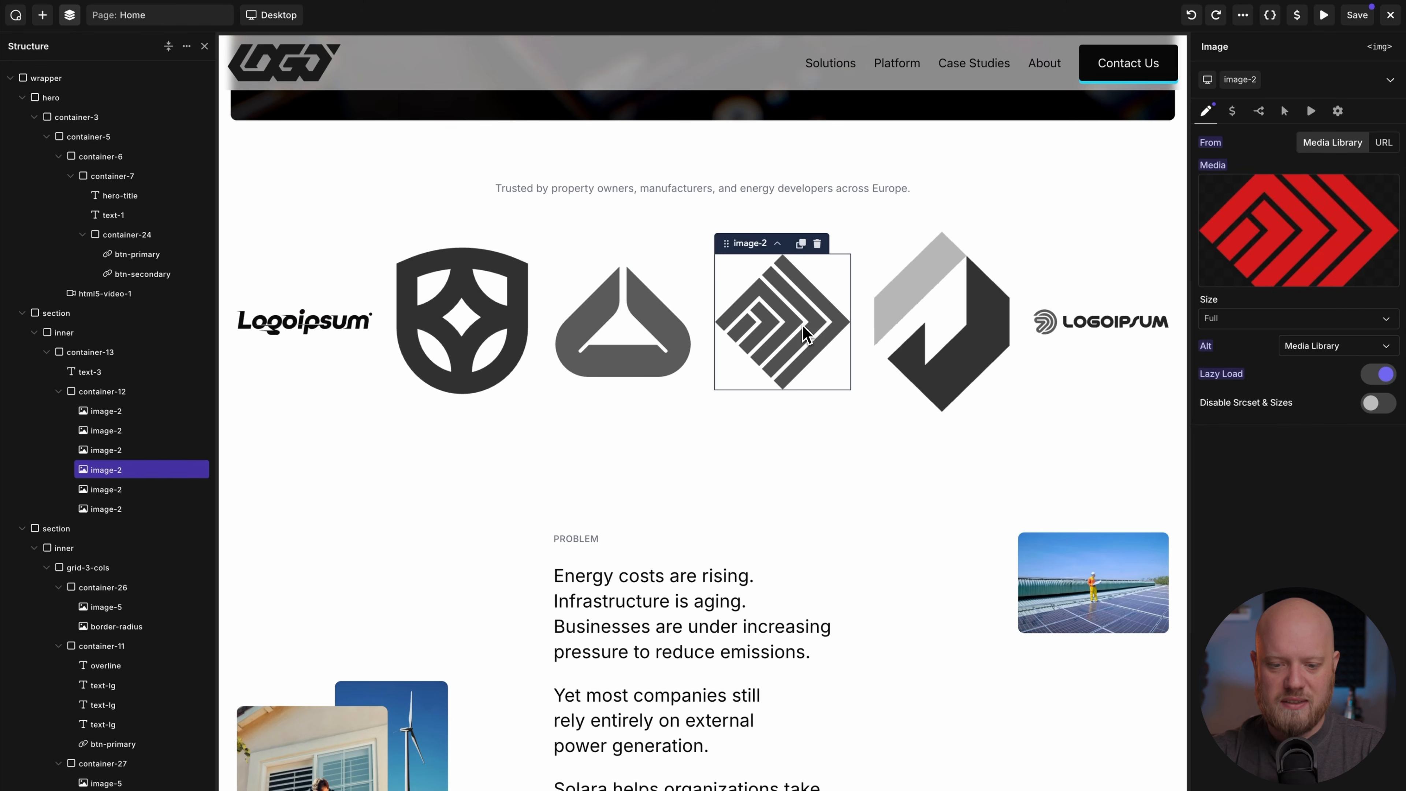
click(623, 321)
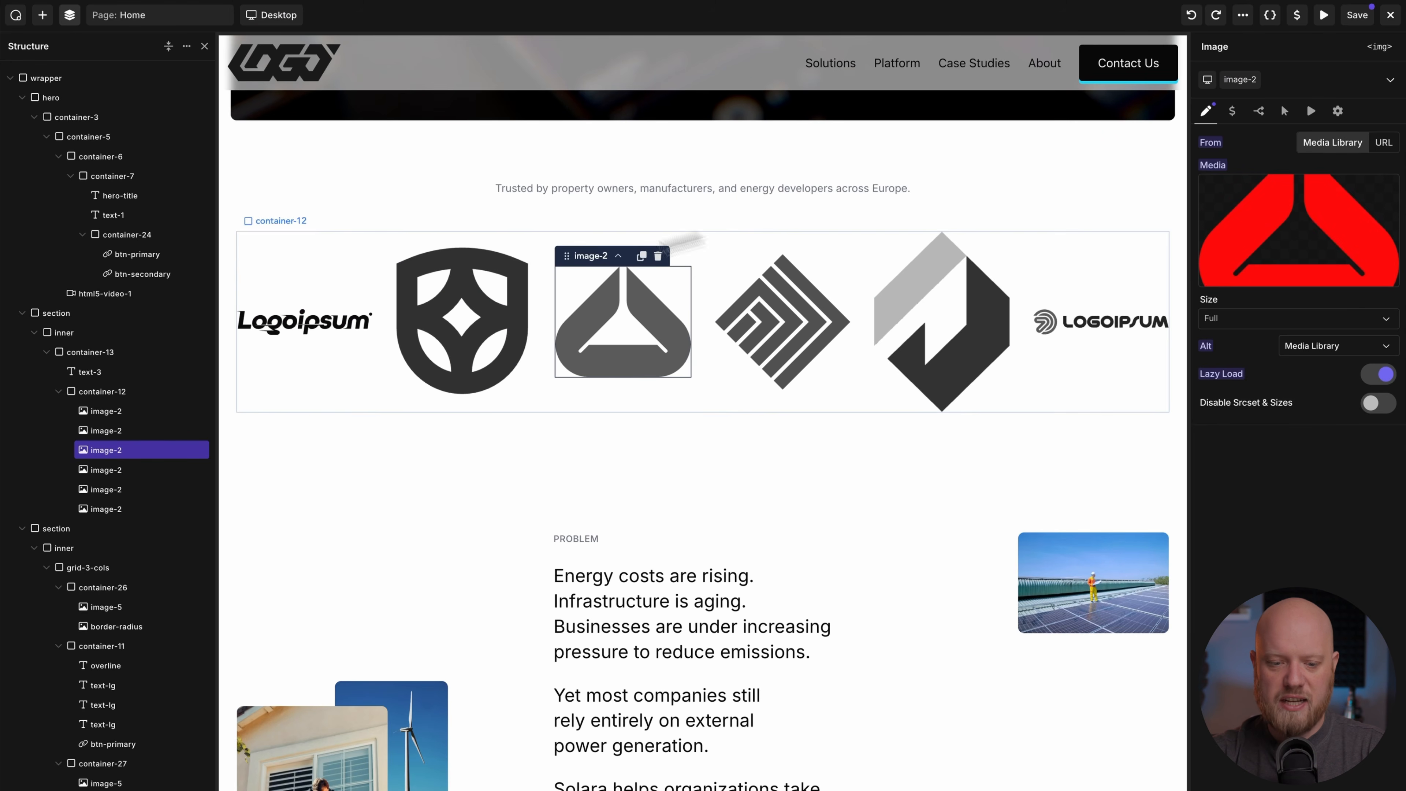
click(462, 321)
click(305, 321)
click(477, 320)
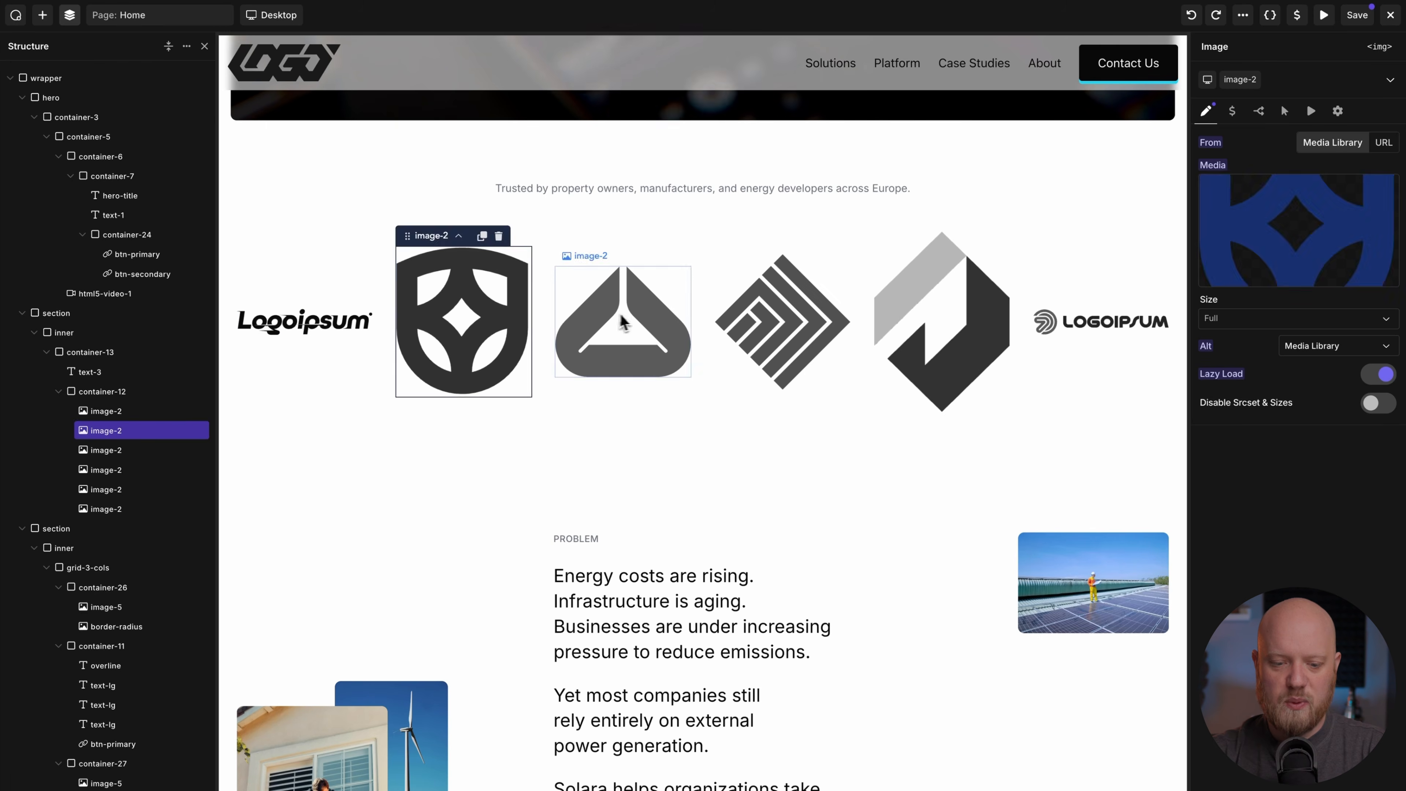
Open the size settings of the image-2 class shared by the client logos below the hero
click(624, 316)
click(781, 321)
click(937, 331)
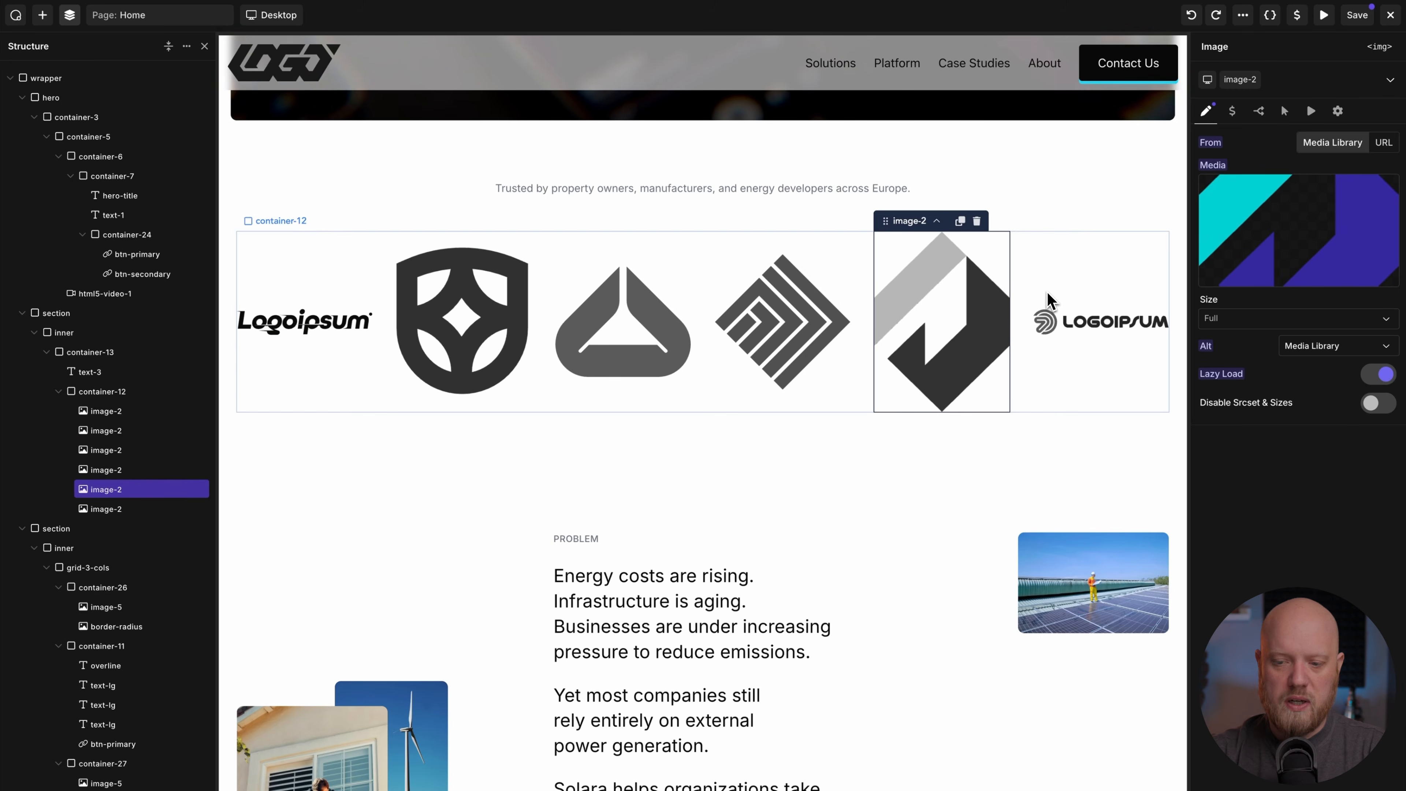
click(1245, 82)
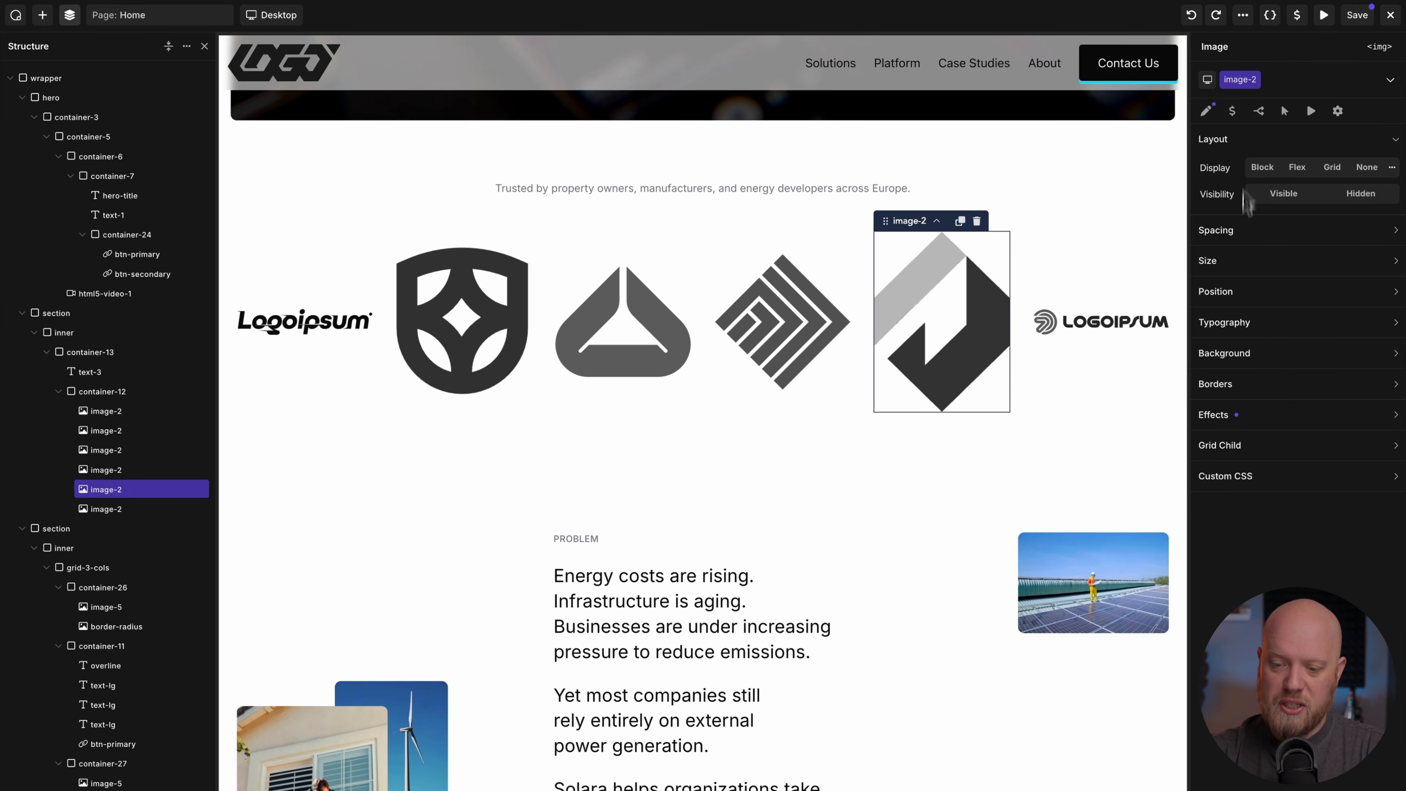
click(1246, 263)
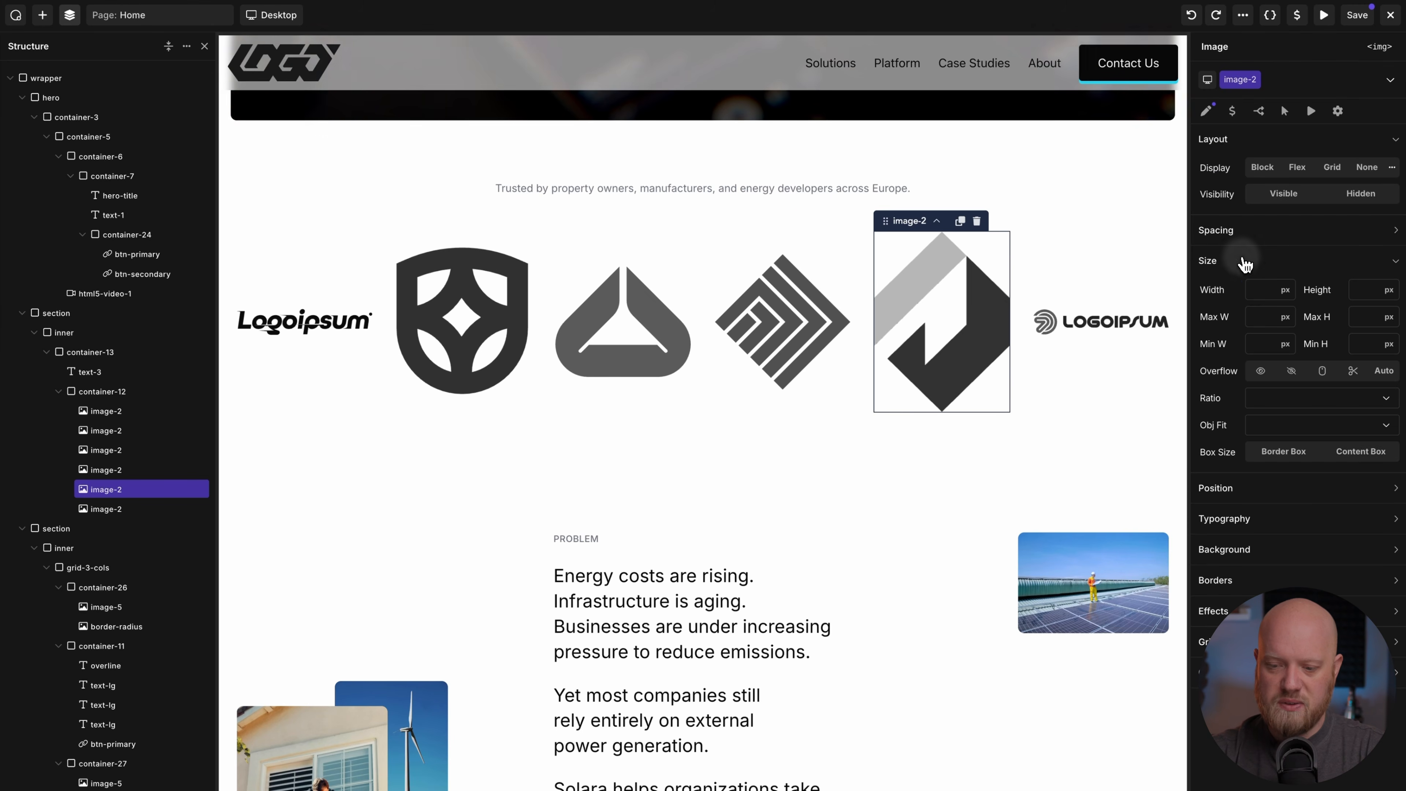
Try a width of 100 px on the image-2 logo class, reduce it step by step, and clear it
click(1254, 290)
text(100)
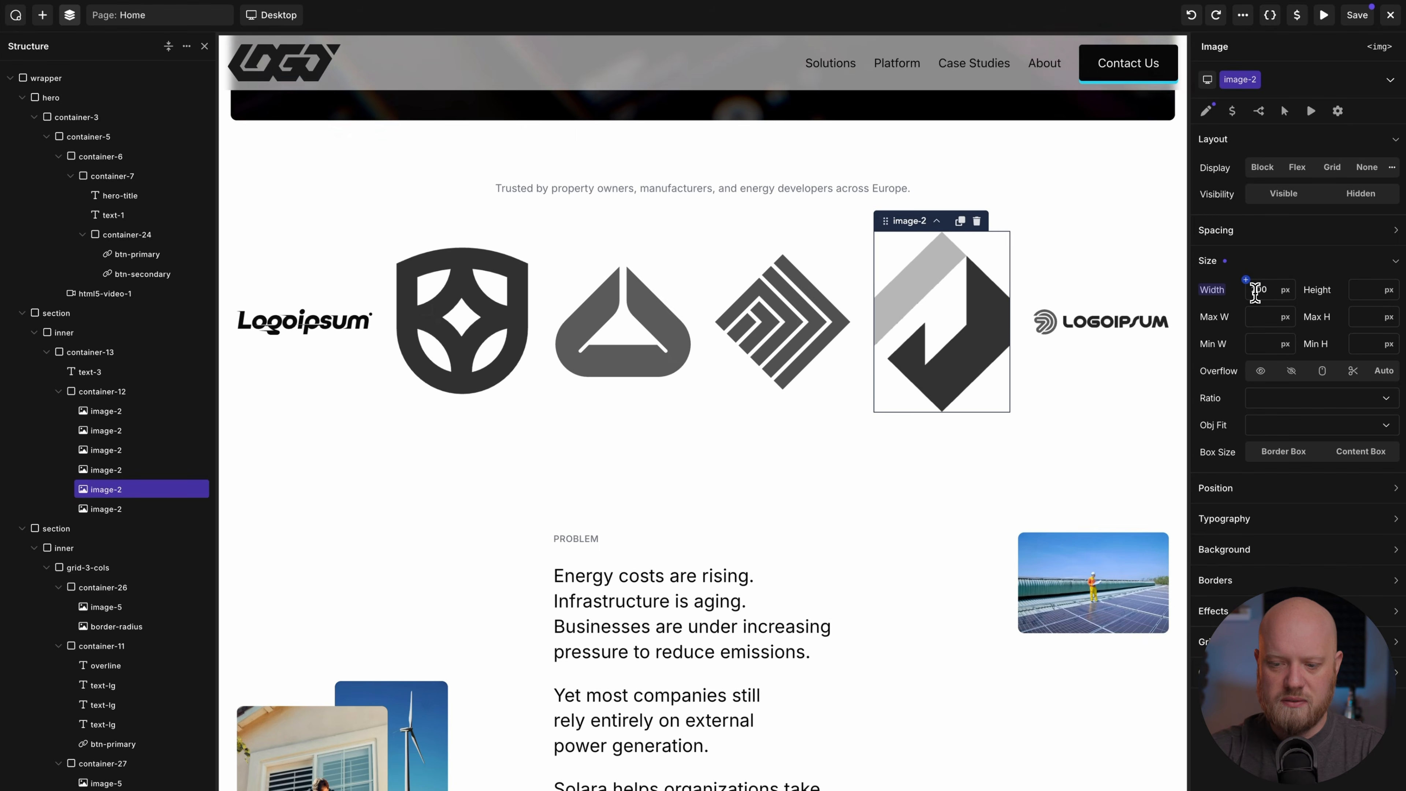
key(Down)
key(Down)
key(Down)
key(Down)
key(Down)
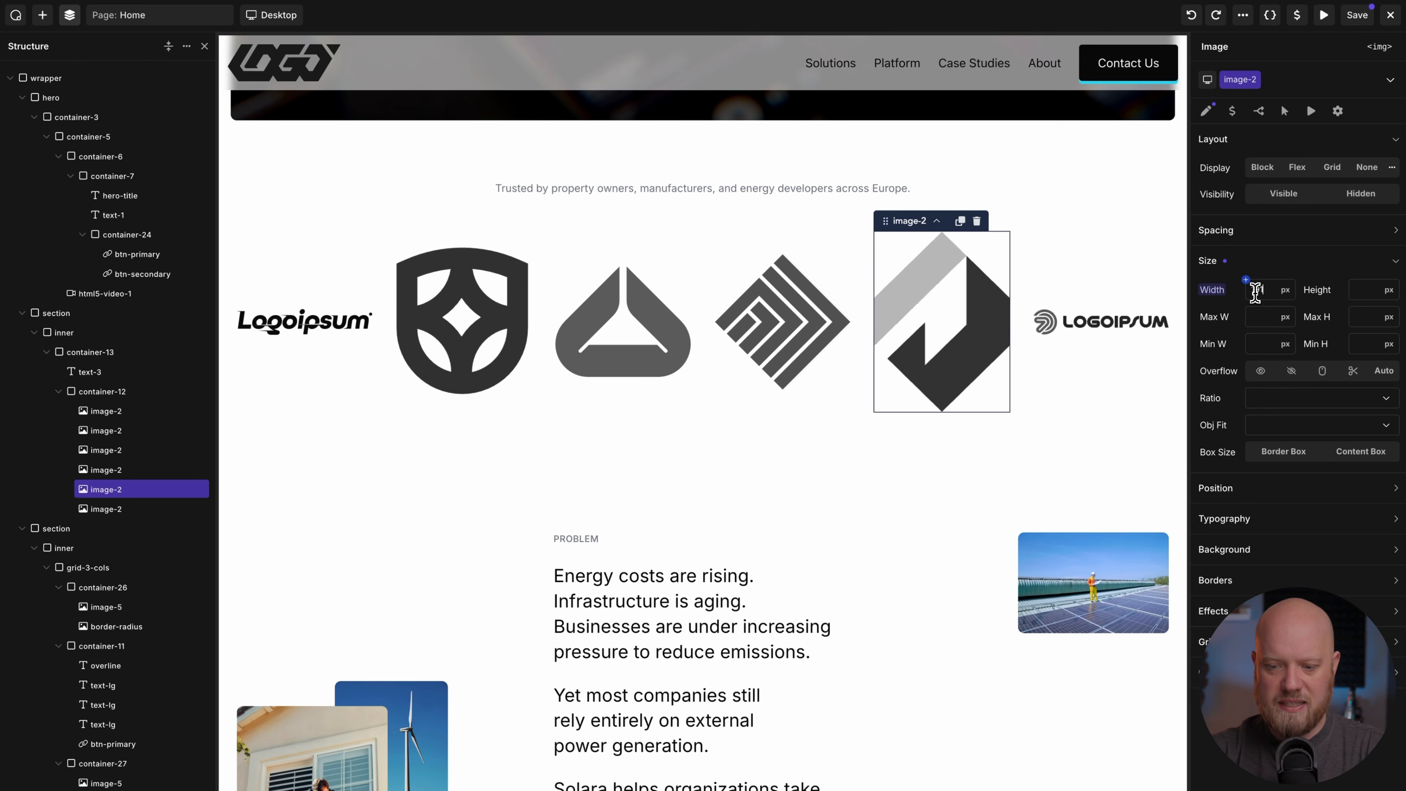
key(Down)
key(Down)
key(Down)
key(Down)
key(Down)
key(Down)
key(Down)
key(Down)
key(Down)
key(Down)
key(Down)
key(Down)
key(Down)
key(Down)
key(Down)
key(Down)
key(Down)
key(Down)
key(Down)
key(Down)
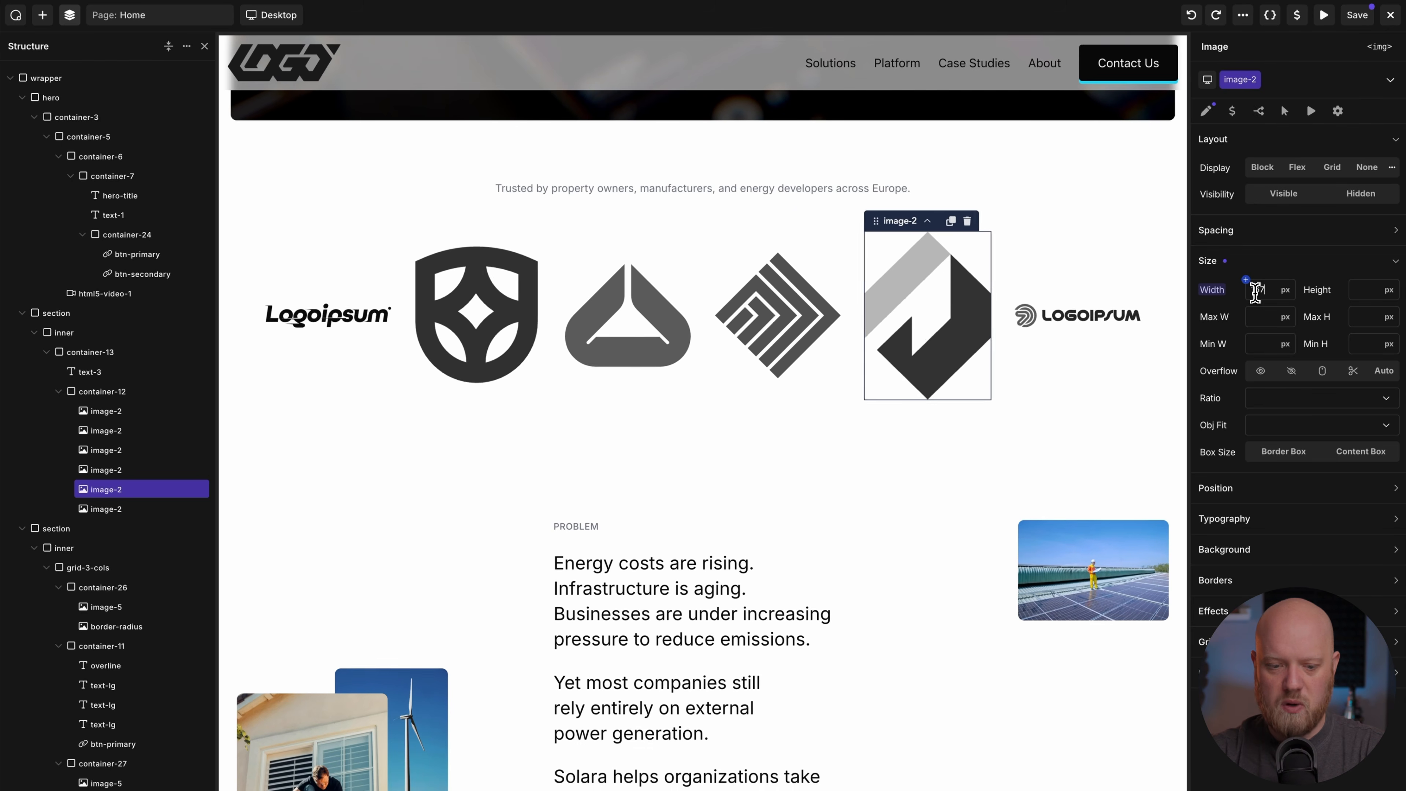
key(super+a)
key(BackSpace)
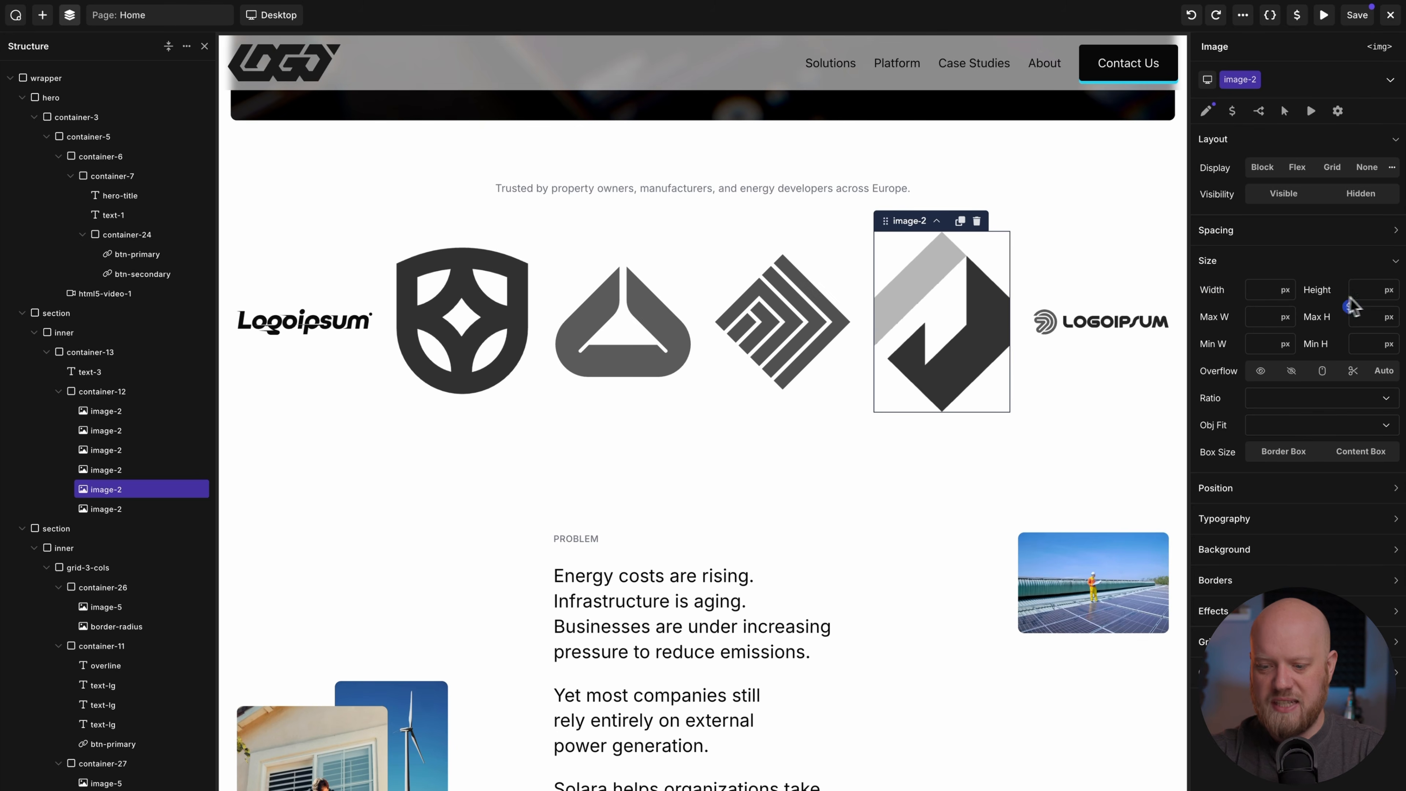
Set the image-2 logo class's height to 75 px and its object fit to Contain
text(50)
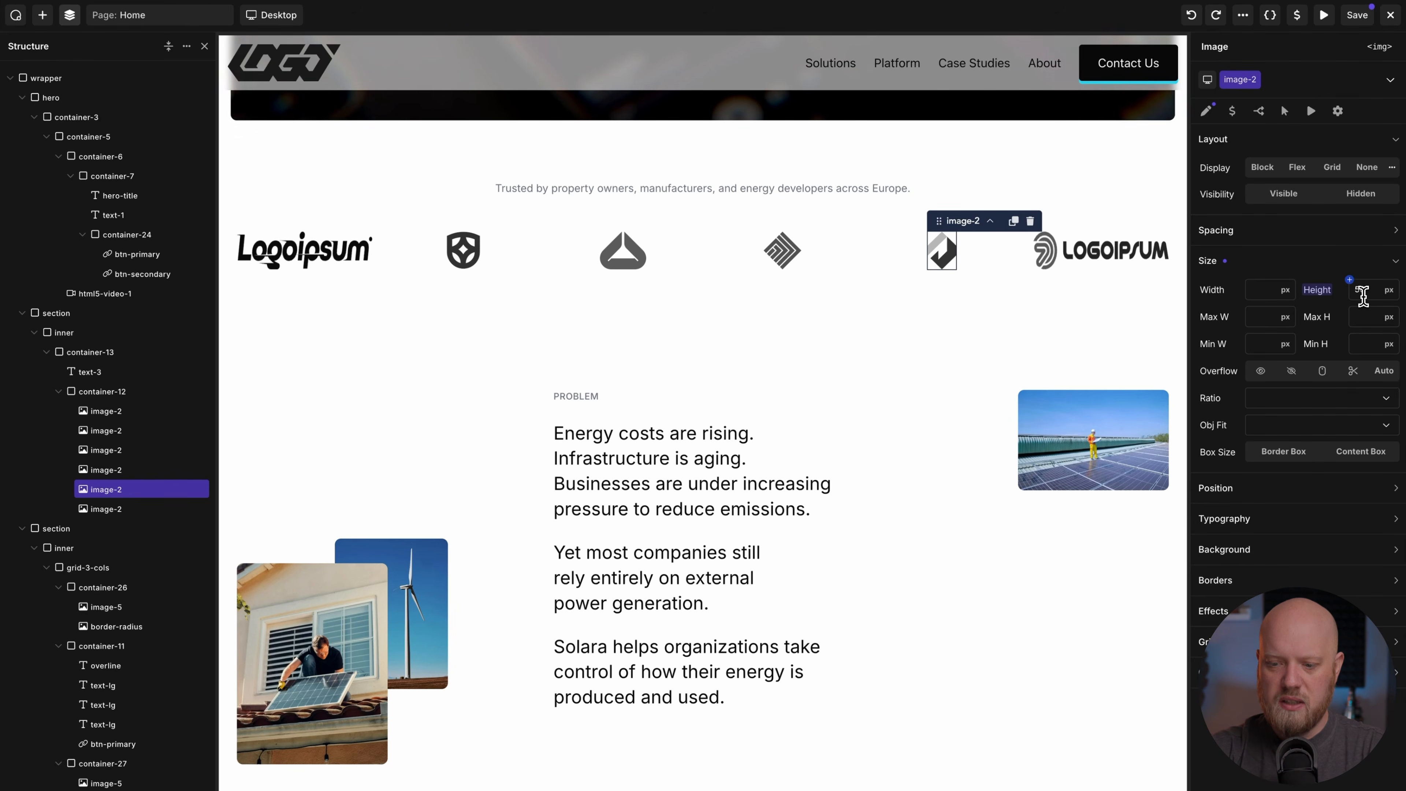
key(BackSpace)
key(BackSpace)
text(75)
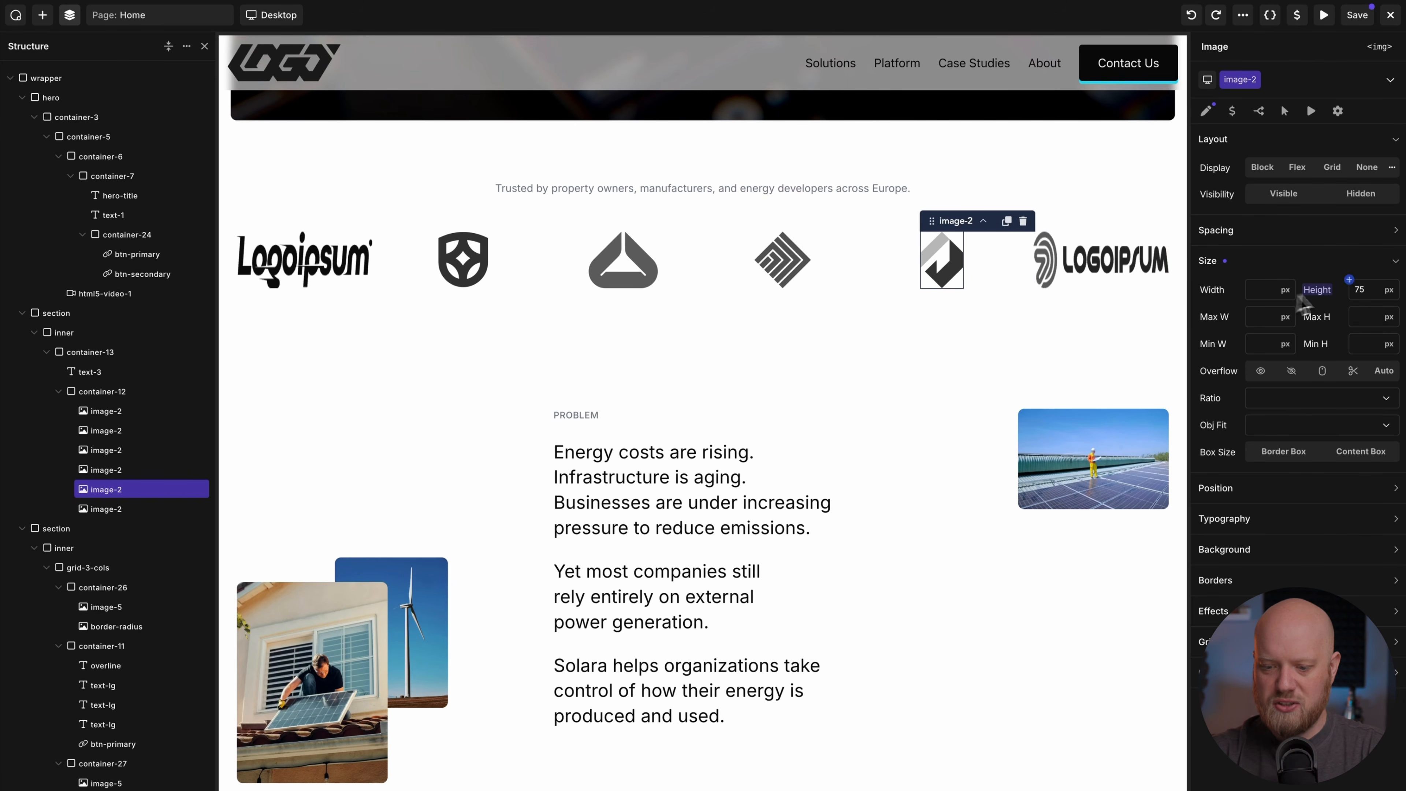
click(1311, 427)
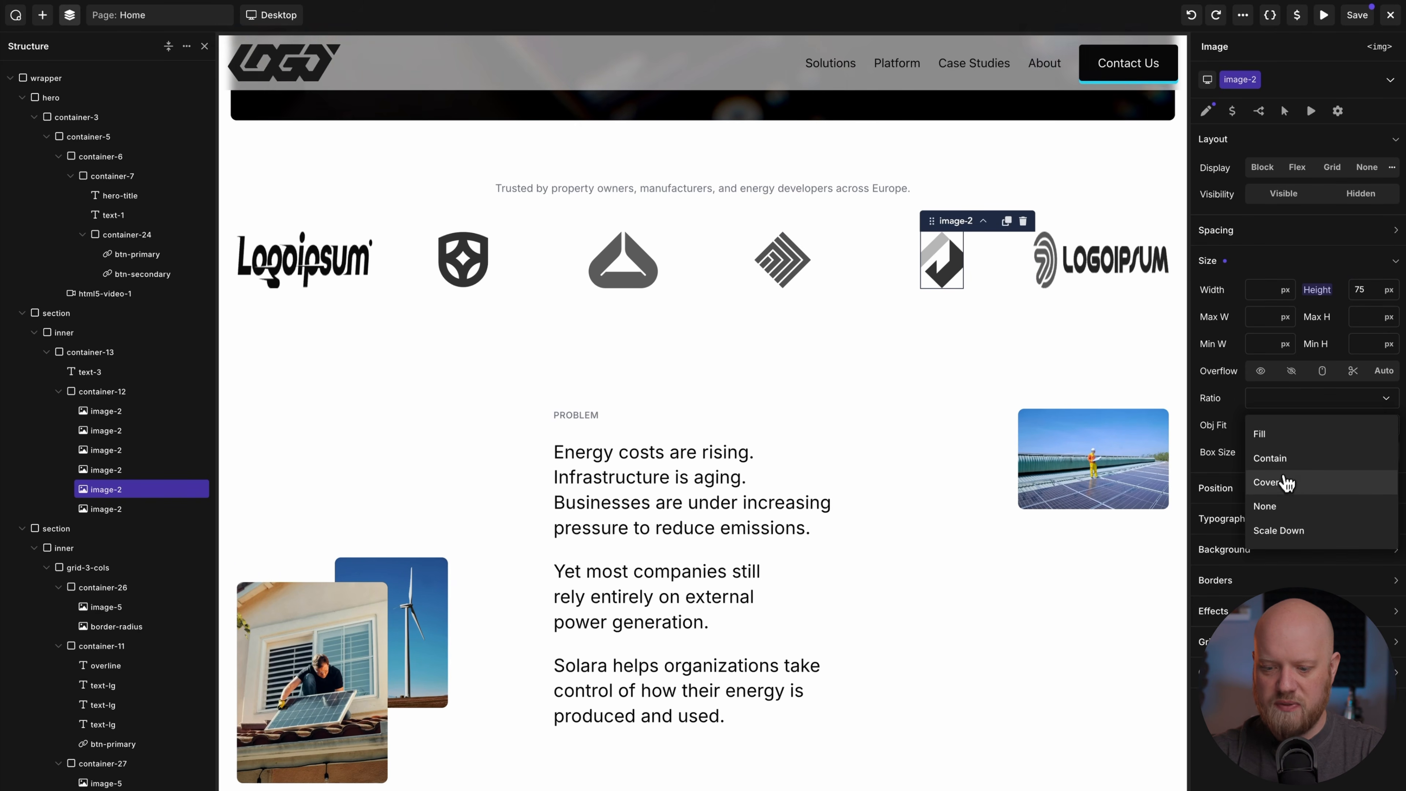
click(1273, 482)
click(1307, 430)
click(1270, 458)
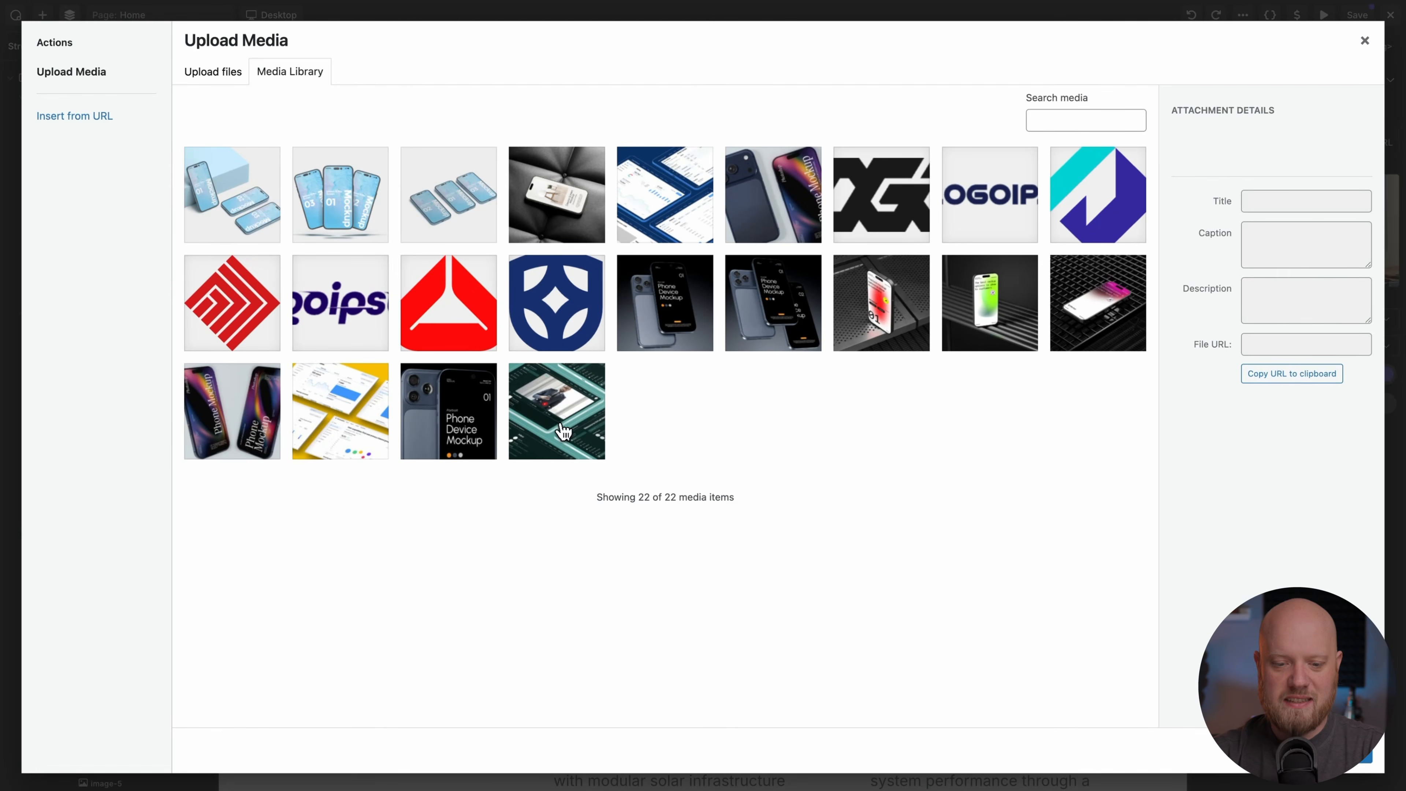
Replace the roof installer photo beside the Problem text with Black_Virtual_Meeting_Calls_App_high_resolution_3111679.jpg and open the solar field photo's image settings
click(564, 431)
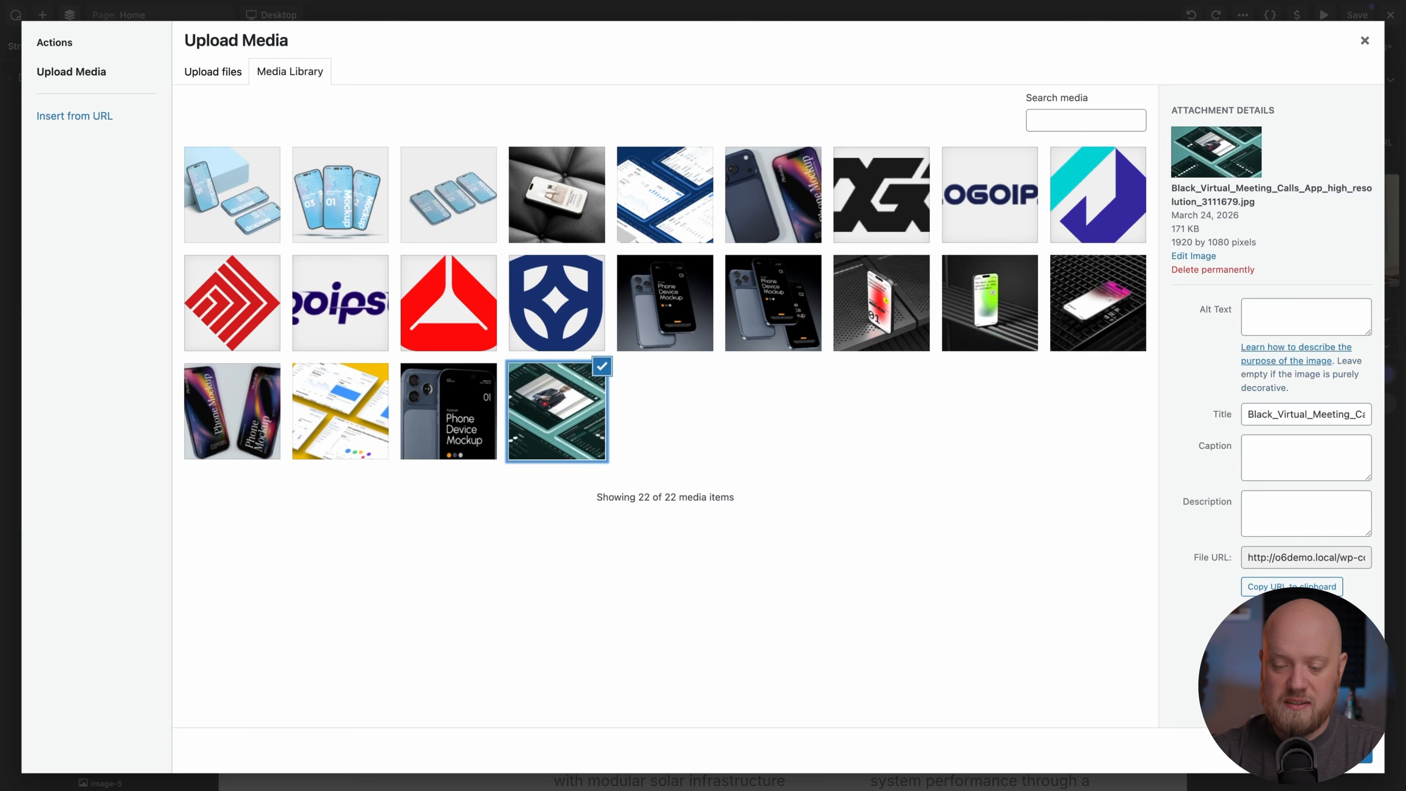
click(1364, 753)
click(1053, 299)
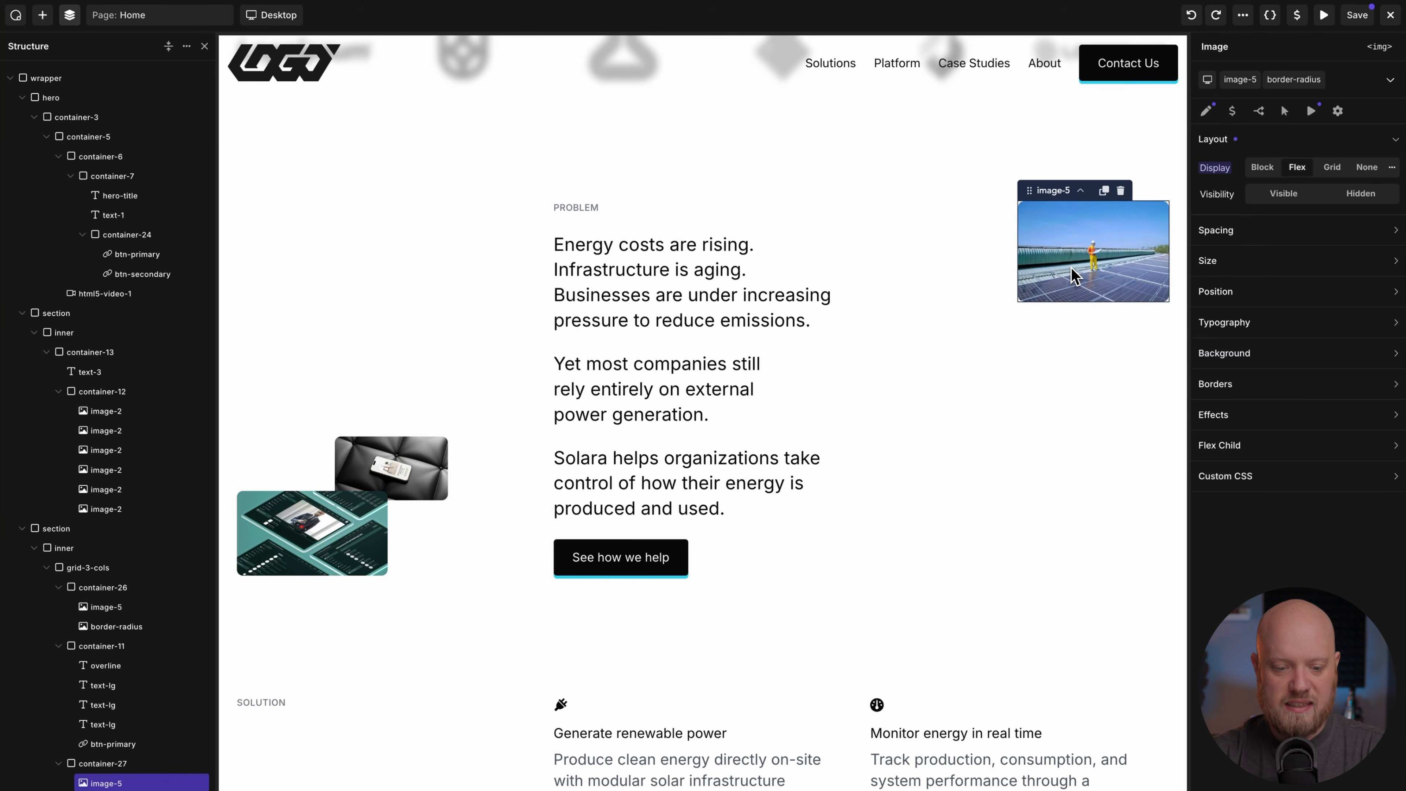
click(1205, 111)
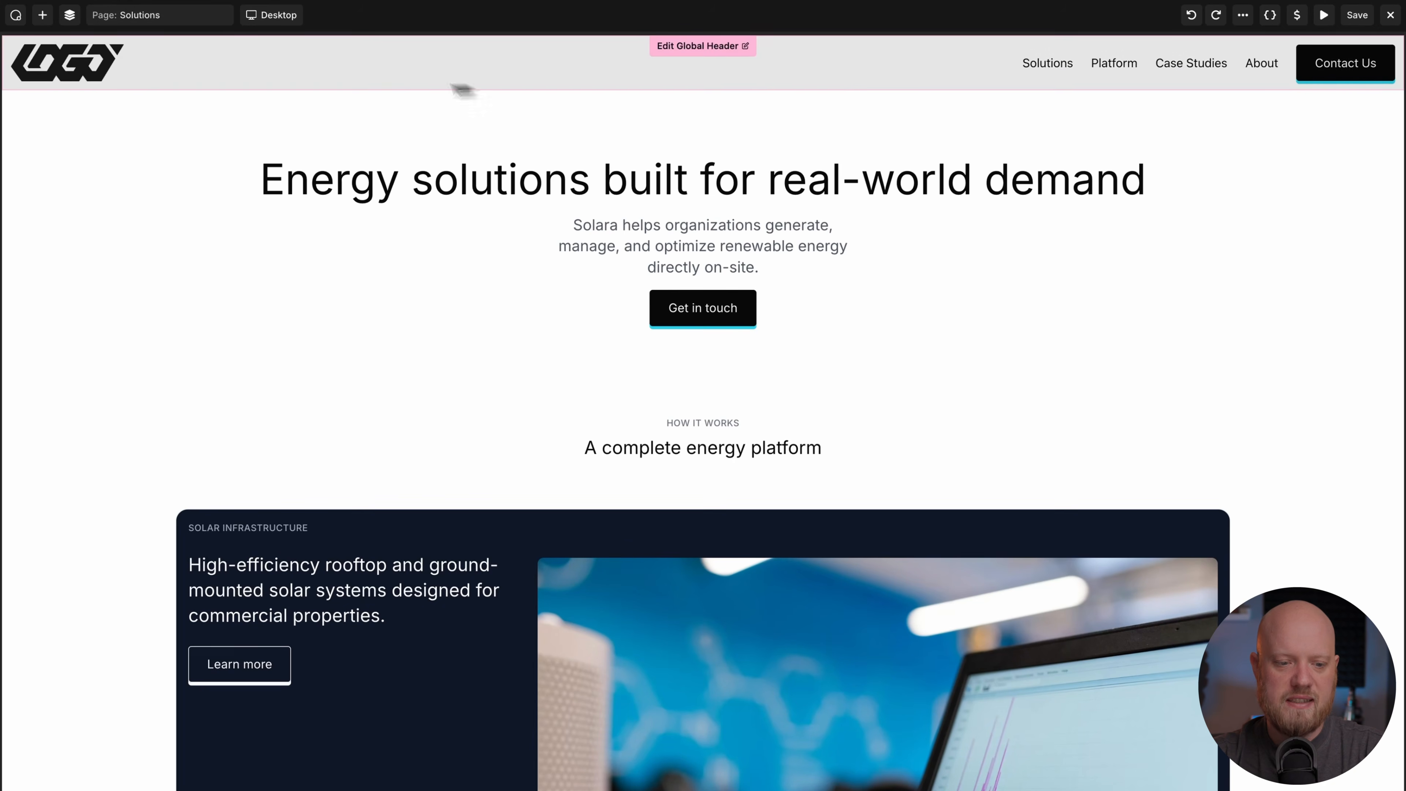
Open the Contact page in the builder and look through its sections
click(167, 16)
text(contact)
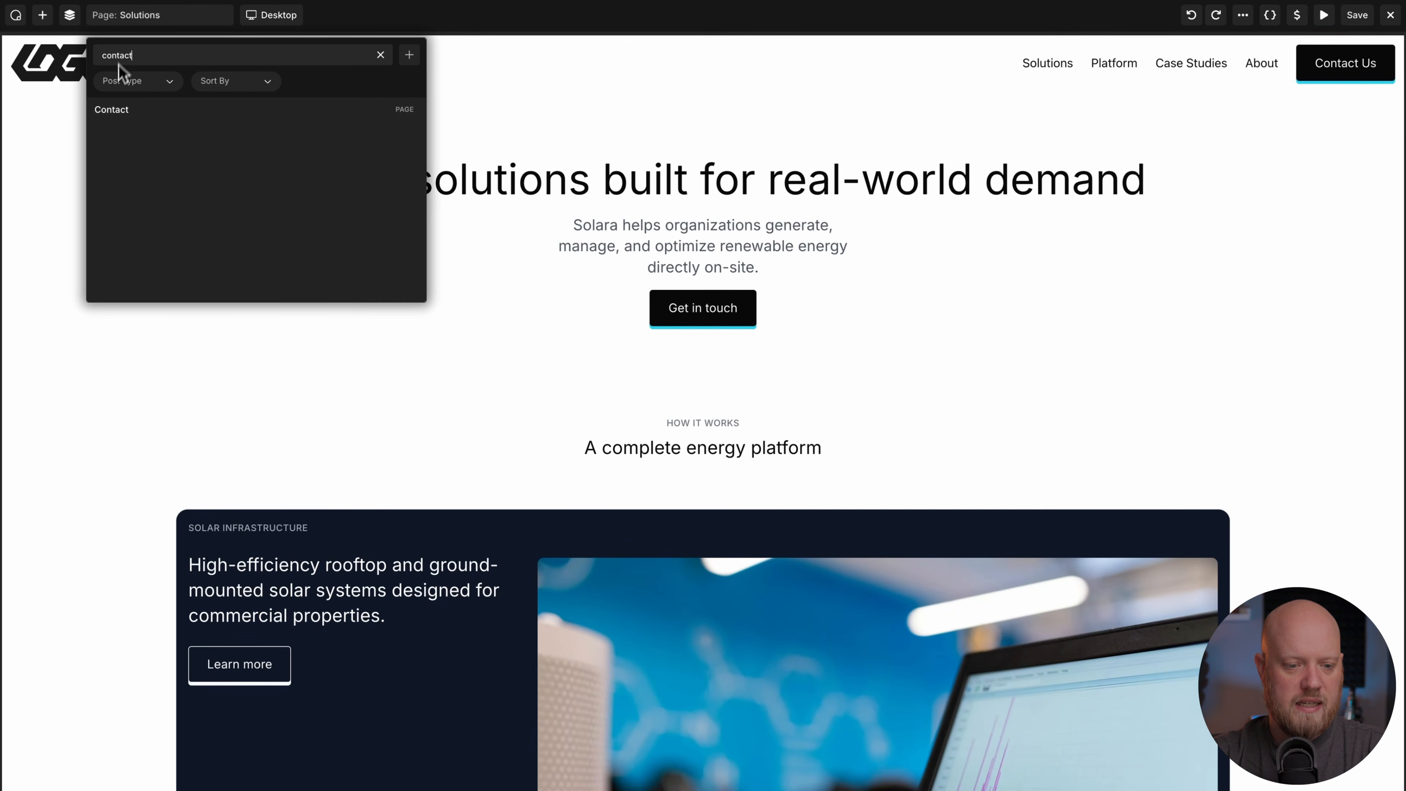
click(119, 113)
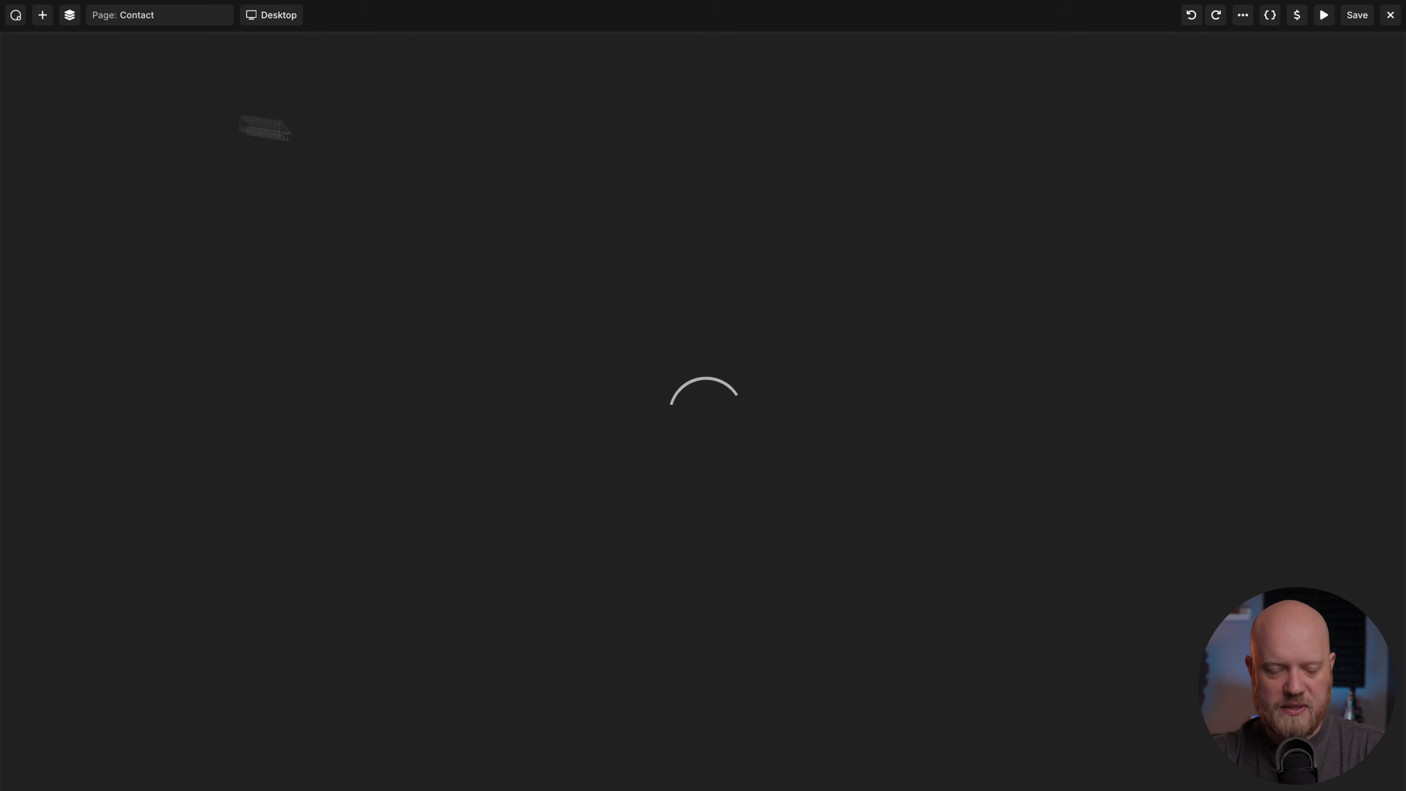
scroll(578, 228, down, 12)
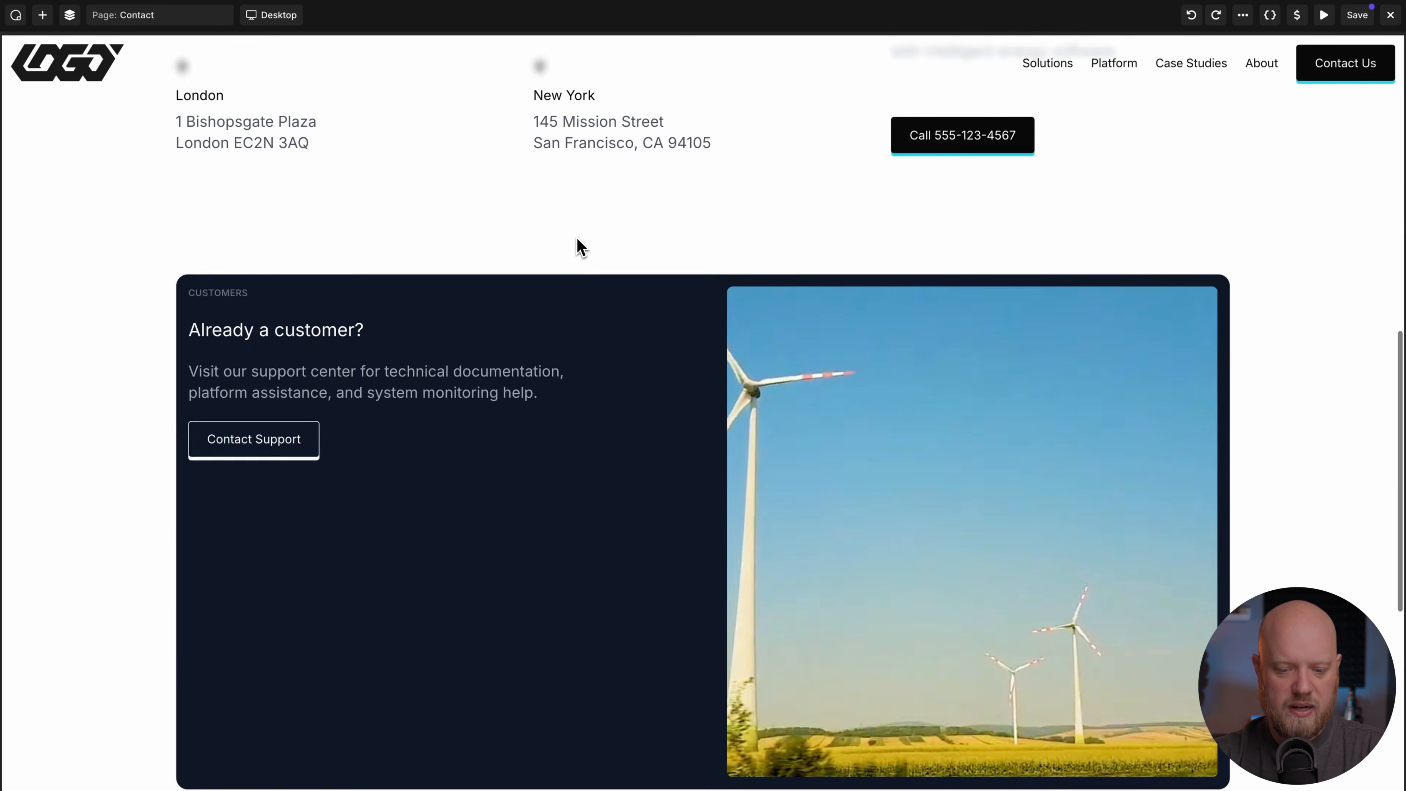
scroll(579, 244, up, 4)
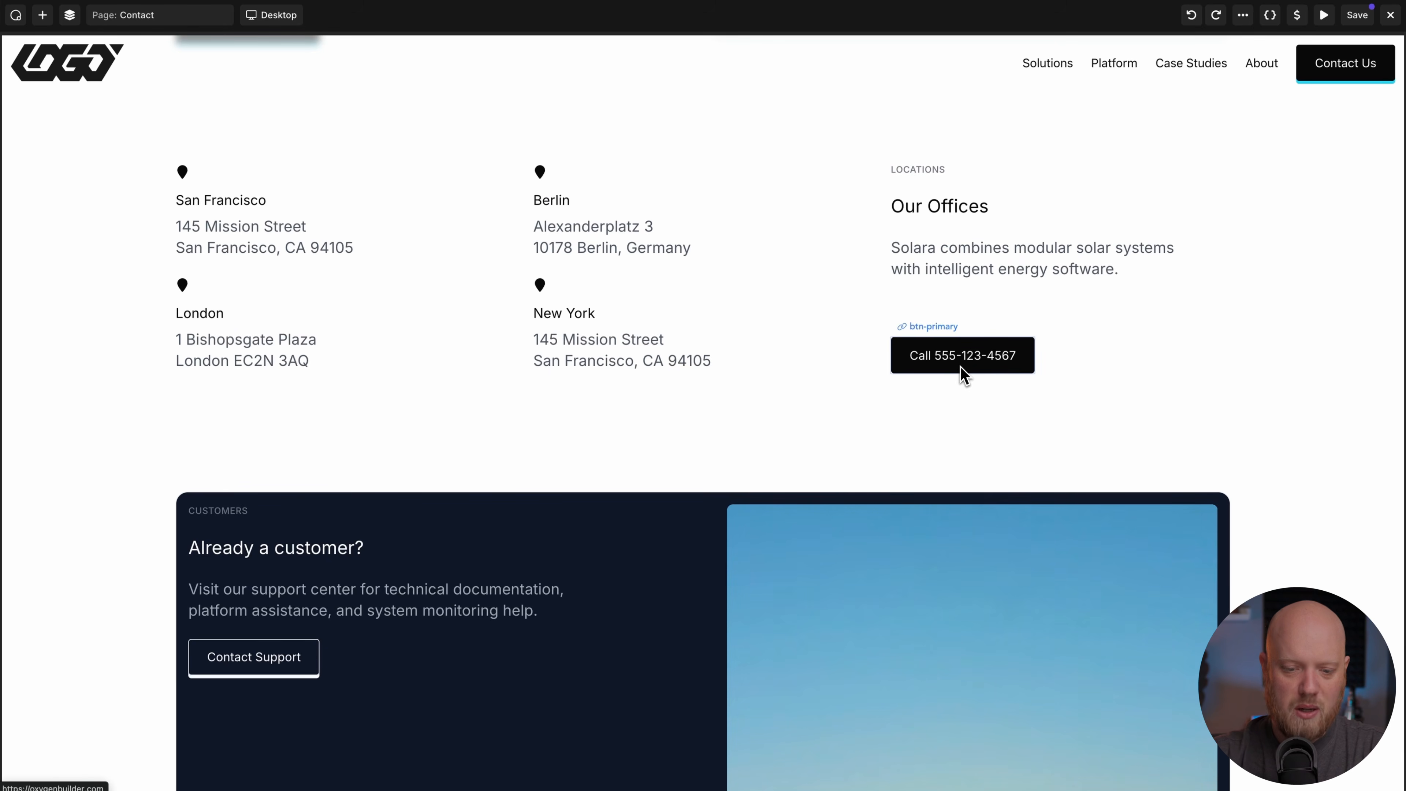
scroll(590, 352, up, 10)
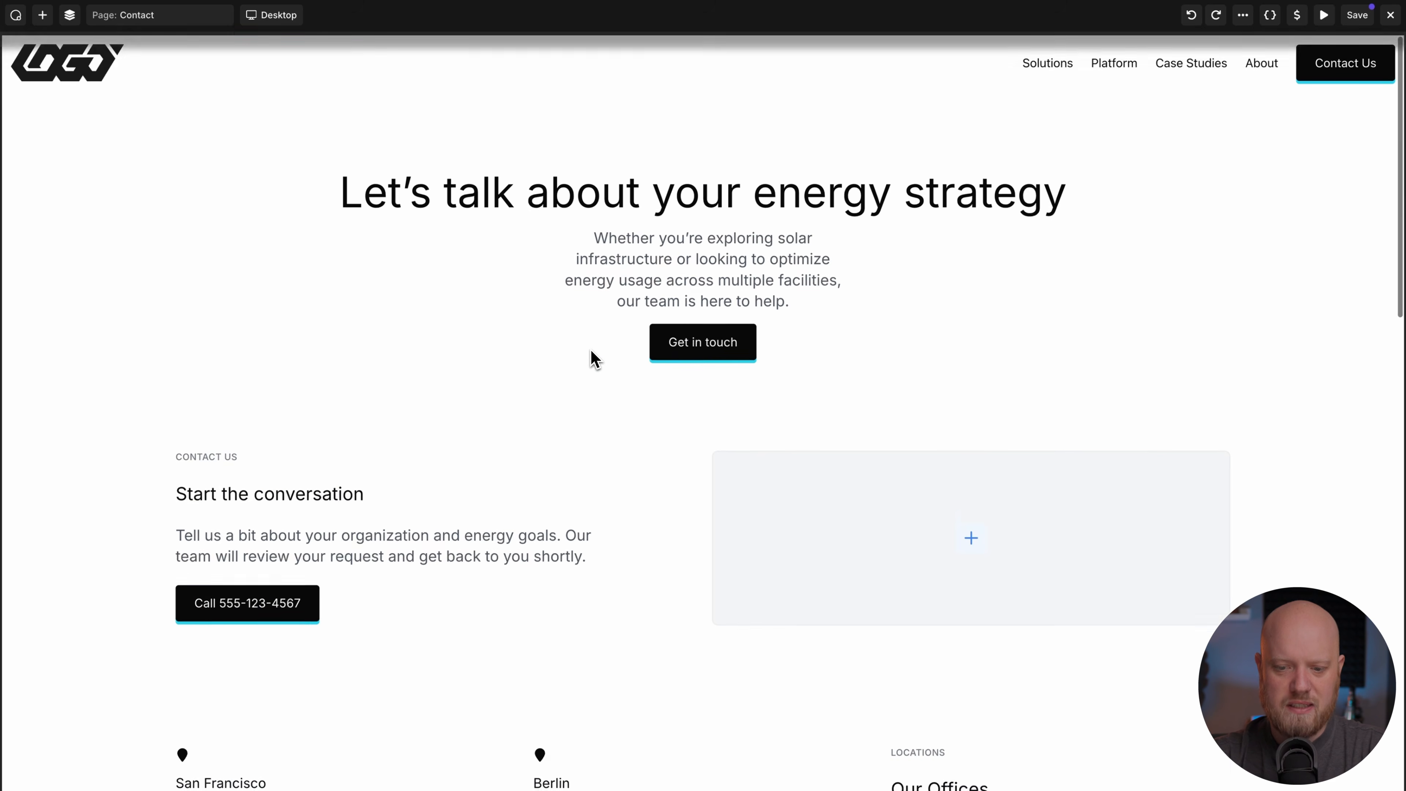
Search the element library for "short" to find a shortcode element for the empty form container
click(961, 546)
click(867, 531)
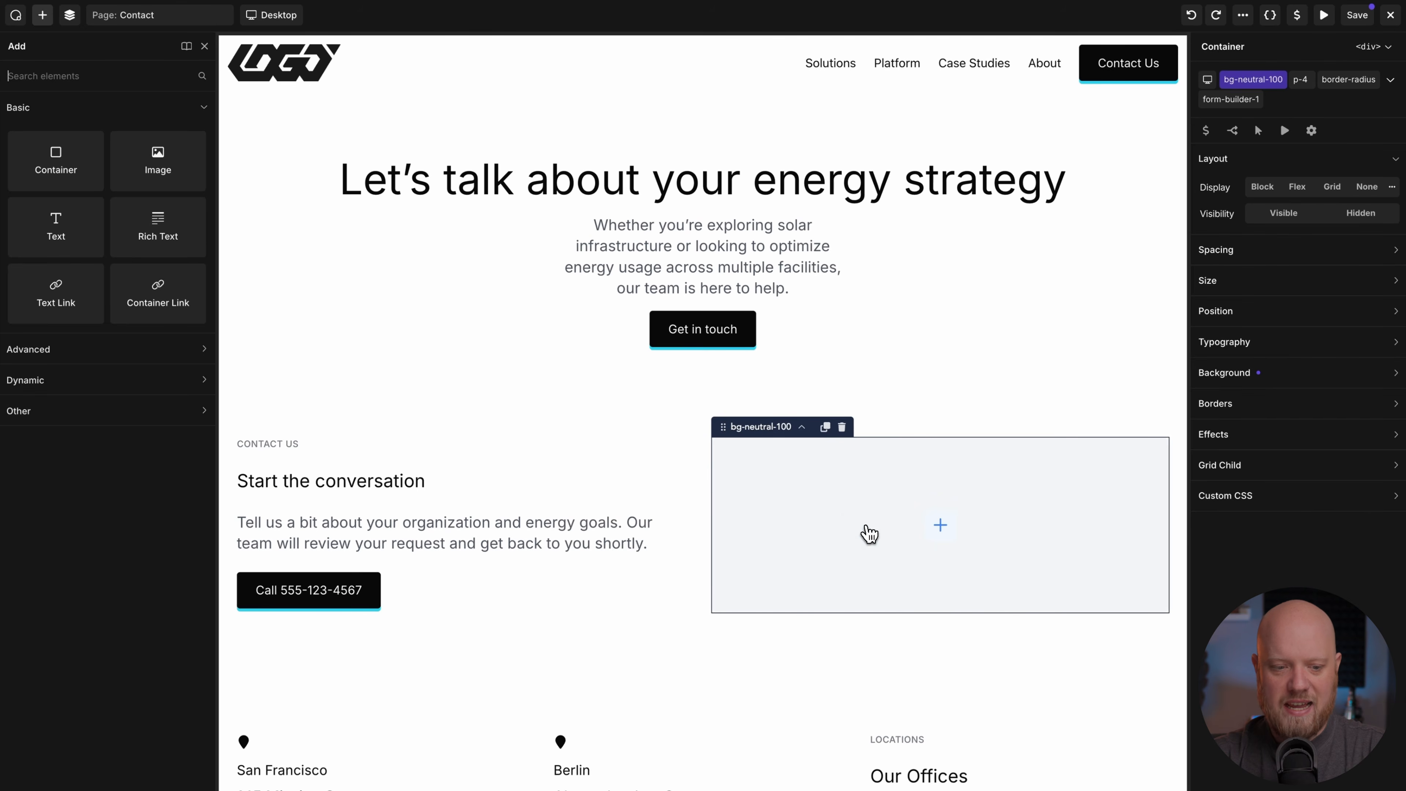
text(short)
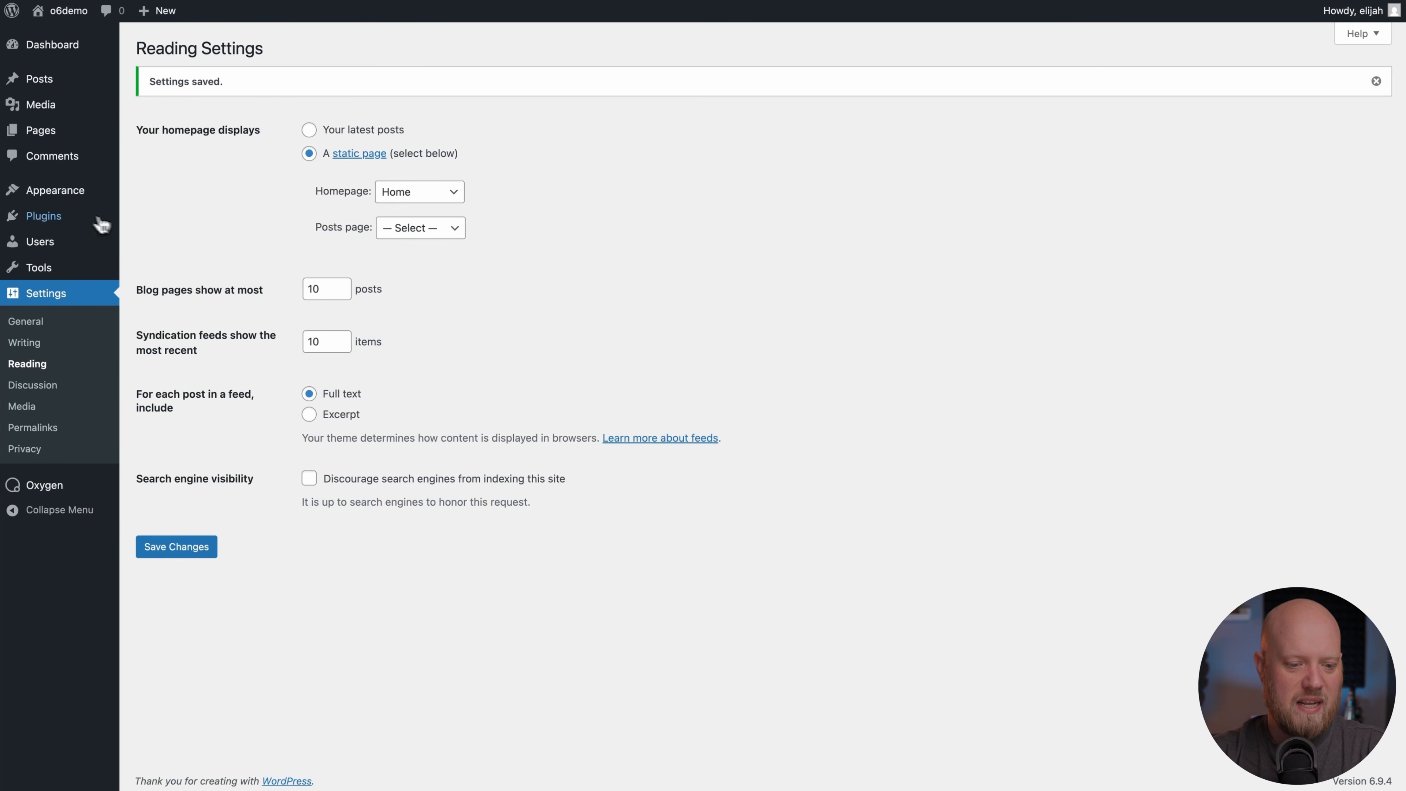
Activate the plugin providing the Breakdance Forms elements in the WordPress admin and reload the Contact page builder
click(99, 221)
click(189, 193)
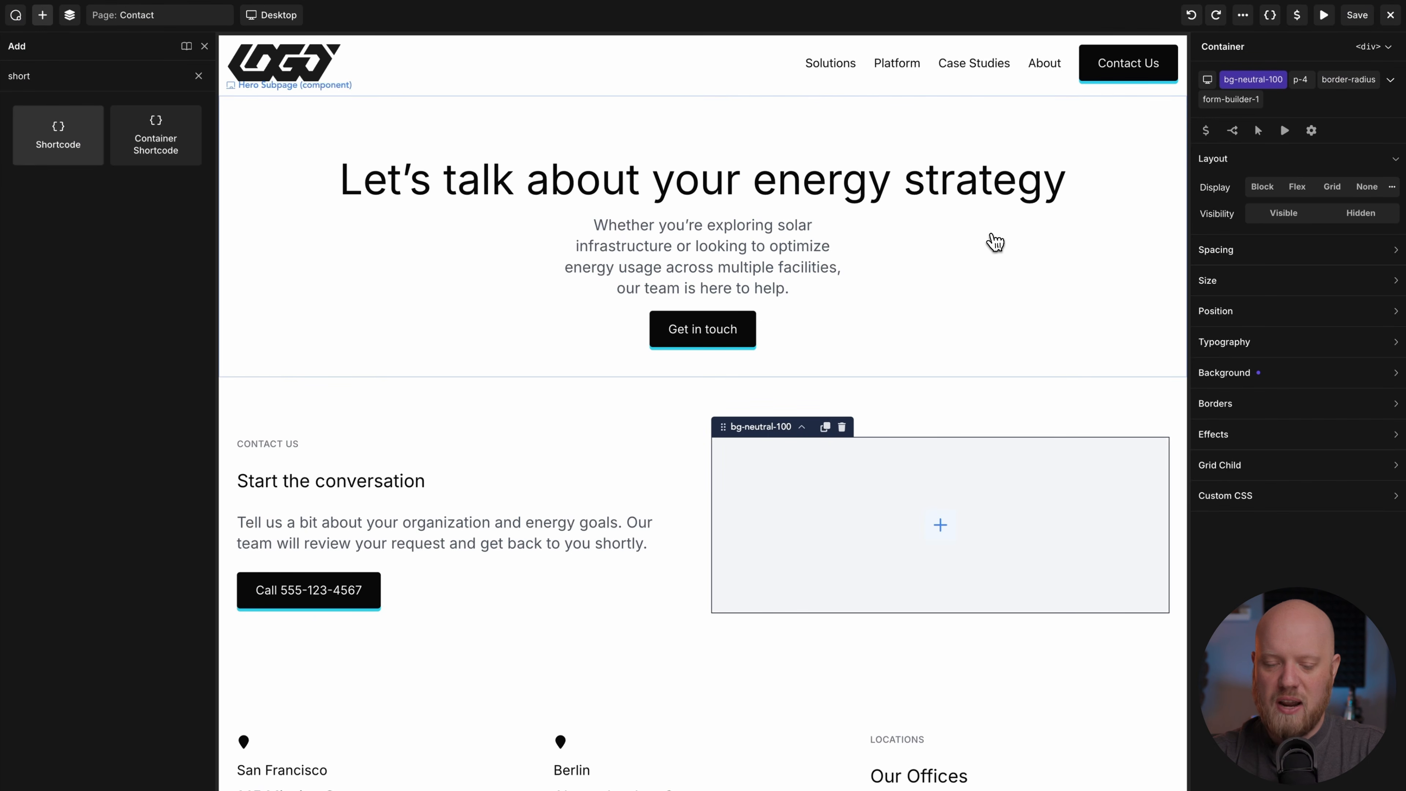
key(super+r)
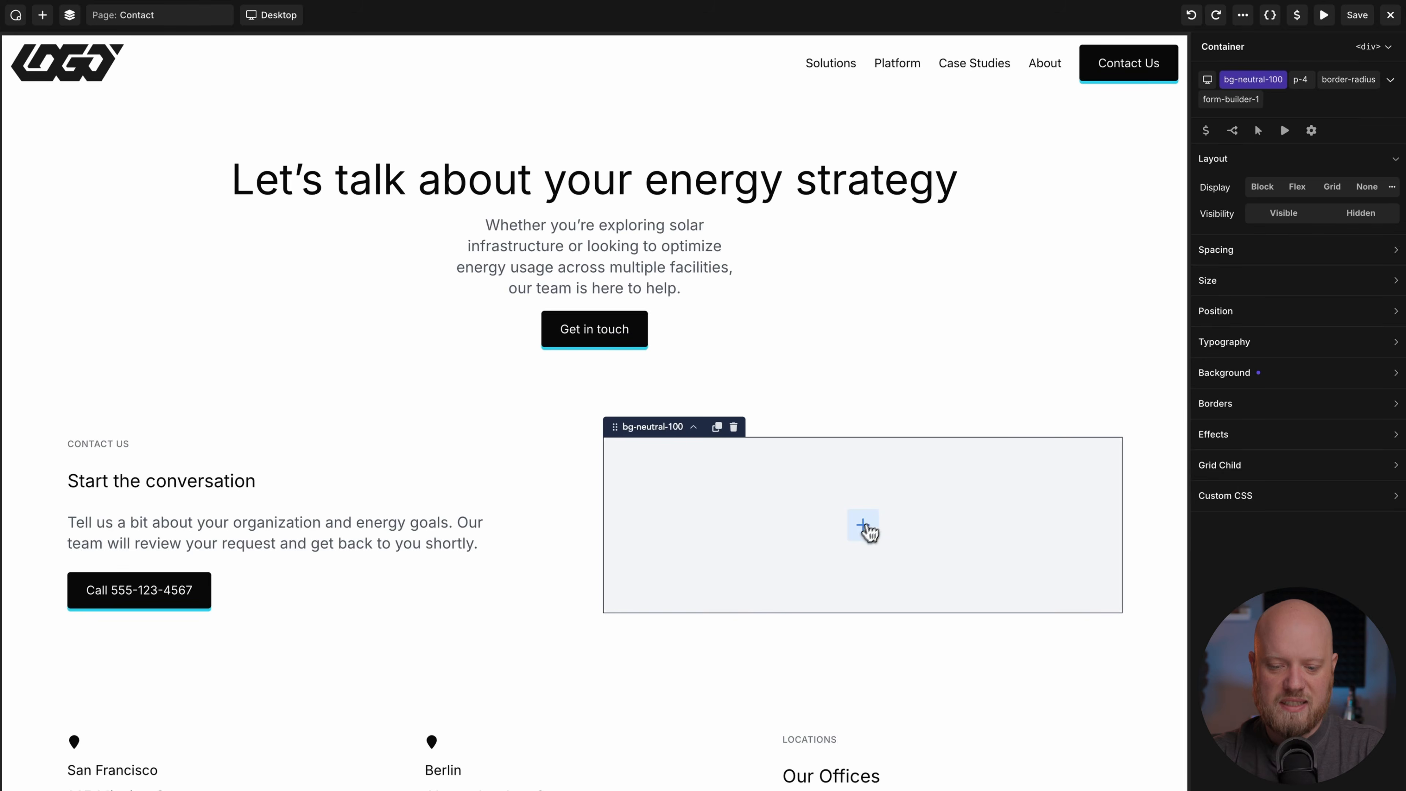
Add a Breakdance Forms Form Builder element inside the empty container beside "Start the conversation"
click(865, 528)
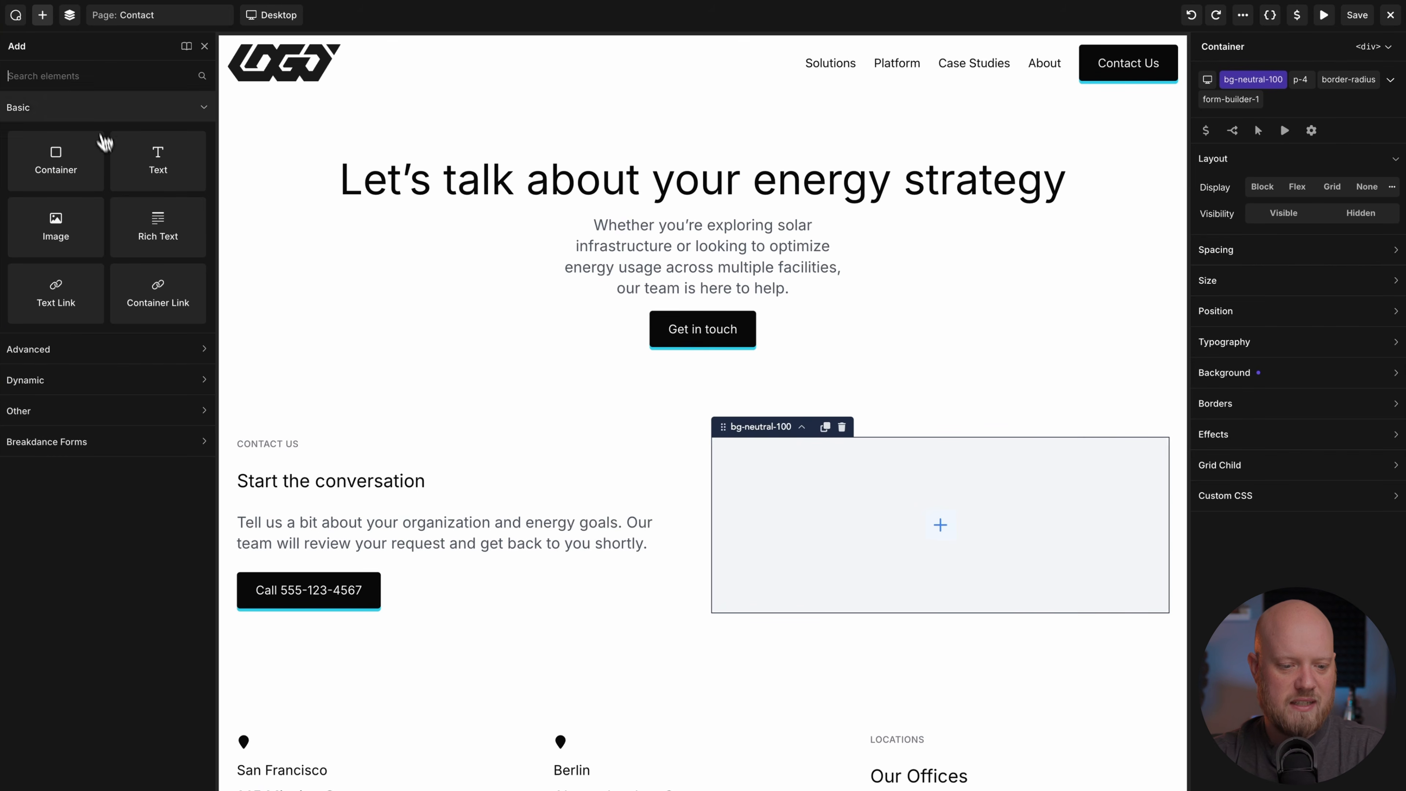
click(102, 446)
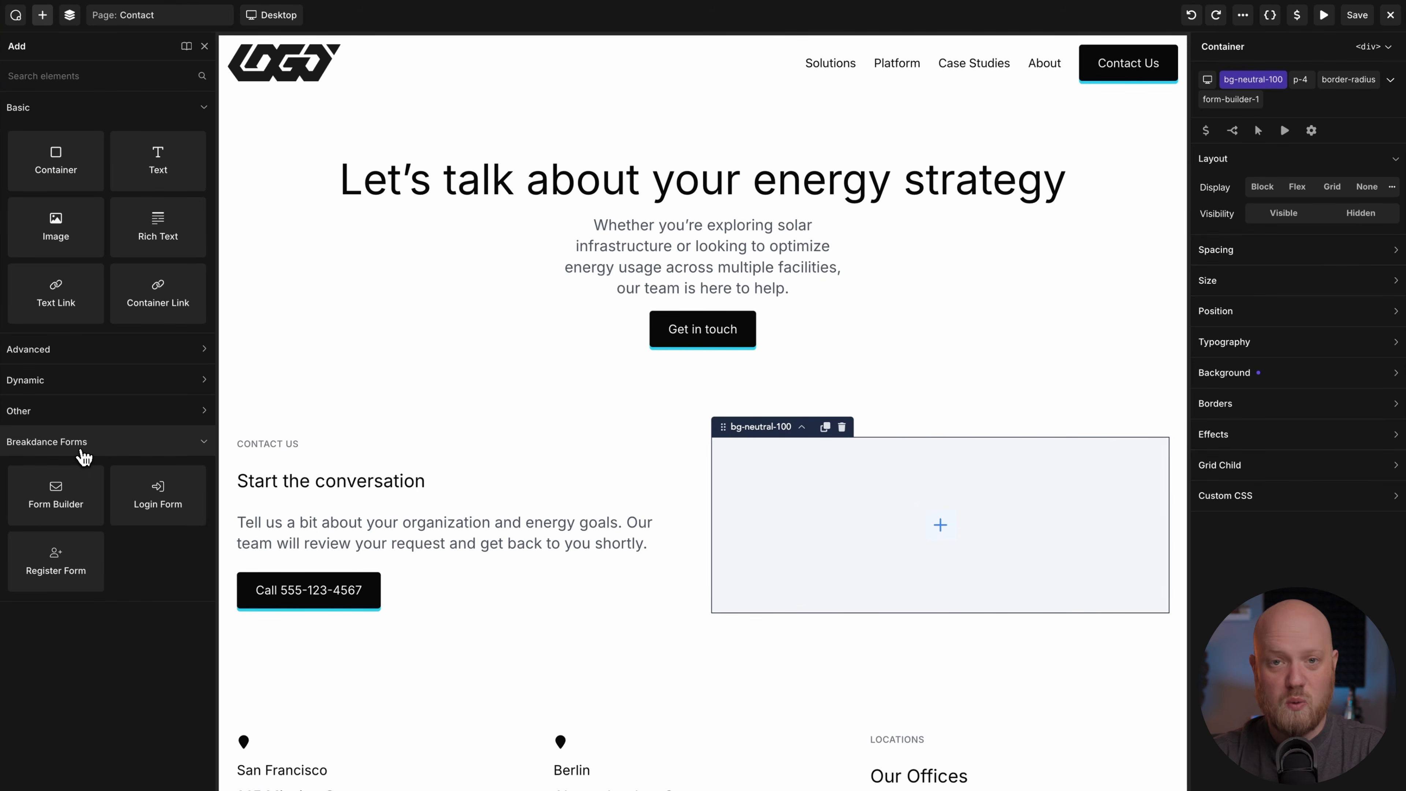
click(67, 500)
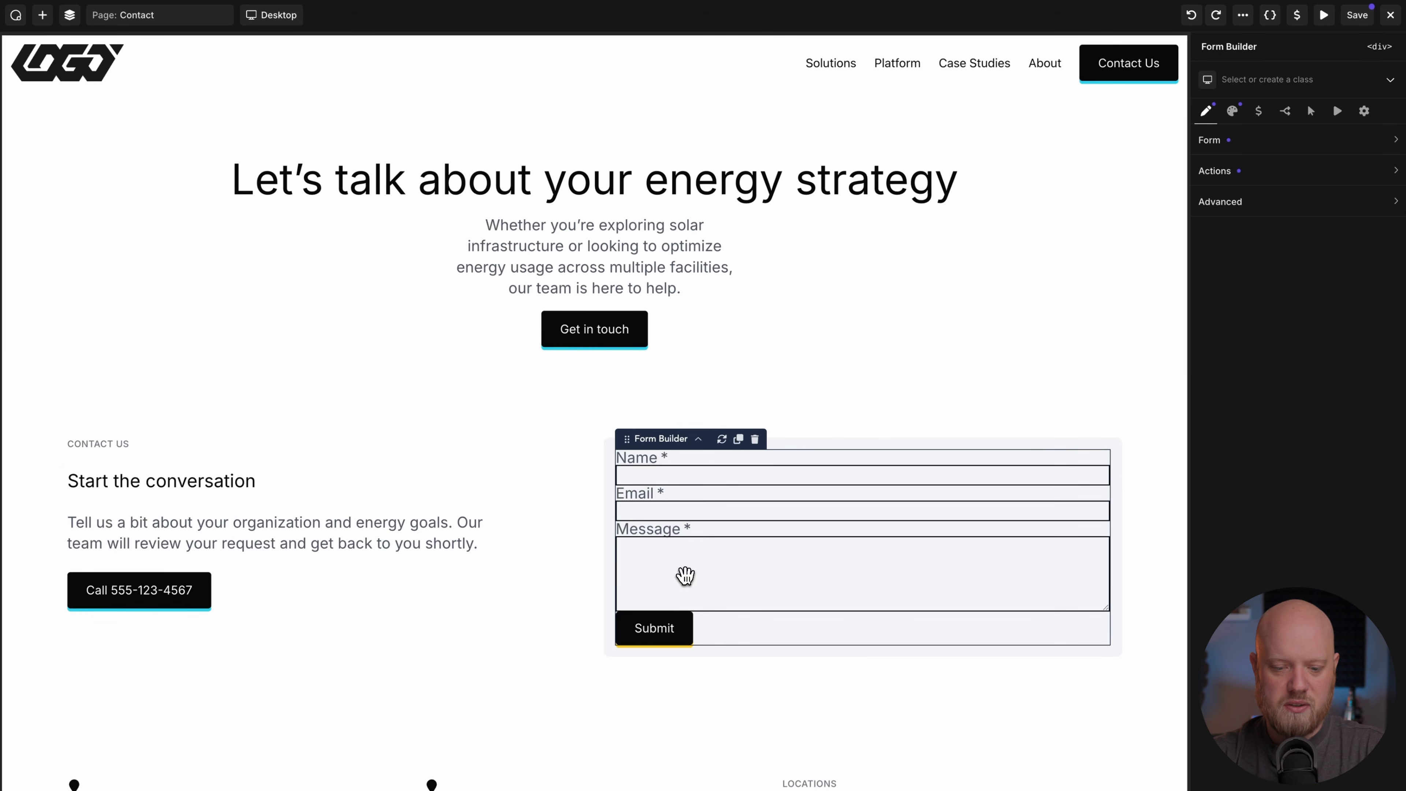
Examine the available Breakdance Forms elements and the new contact form's field, submit text and message settings
click(48, 19)
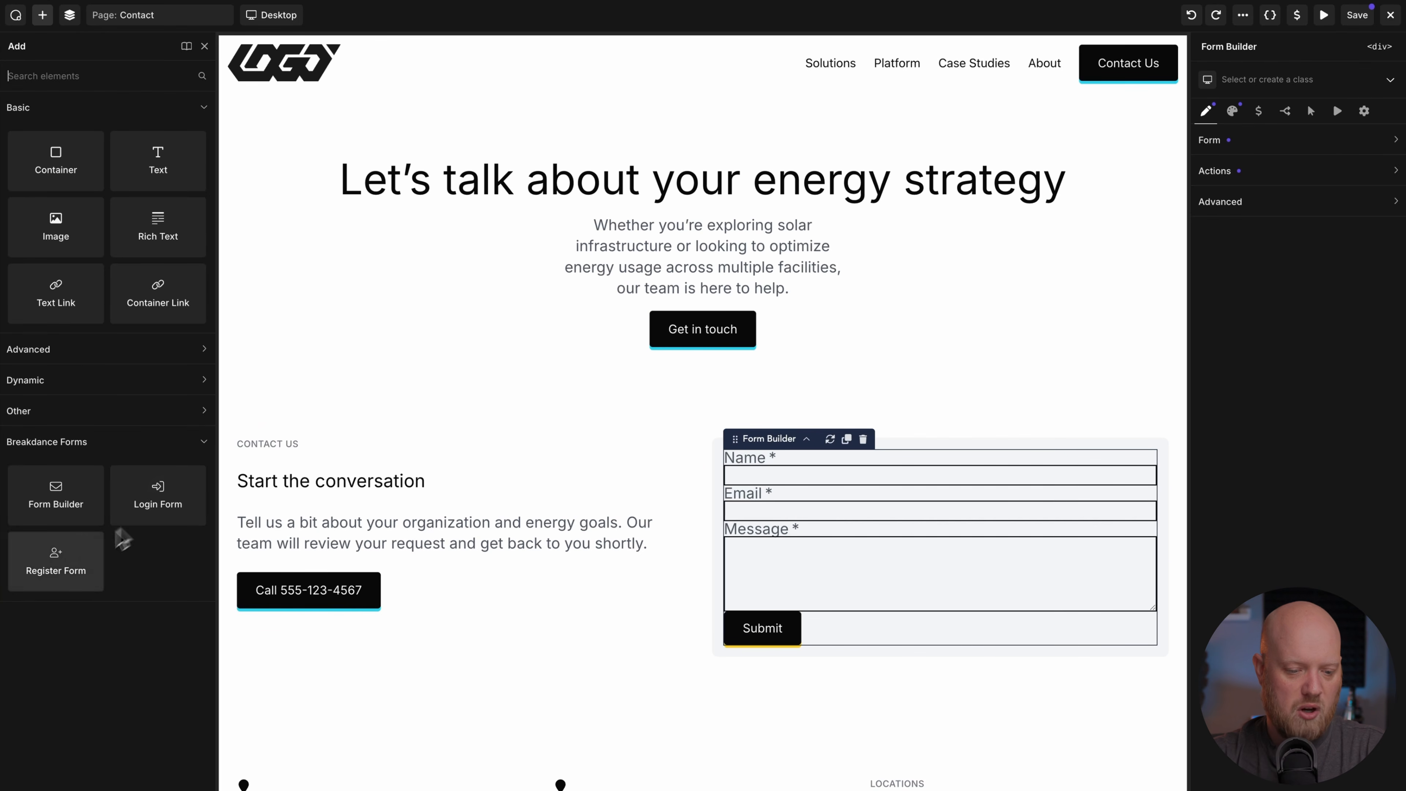
click(119, 108)
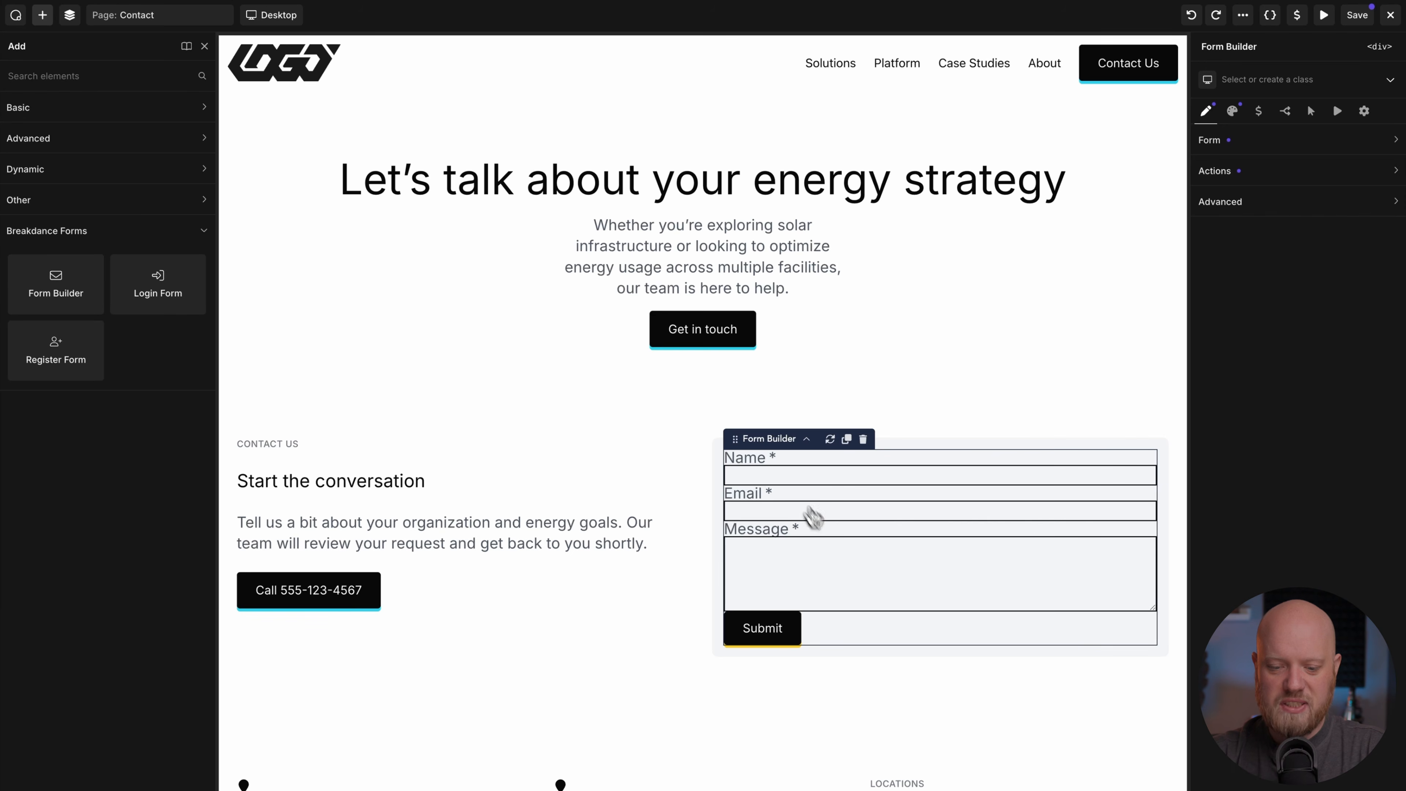
scroll(808, 532, down, 1)
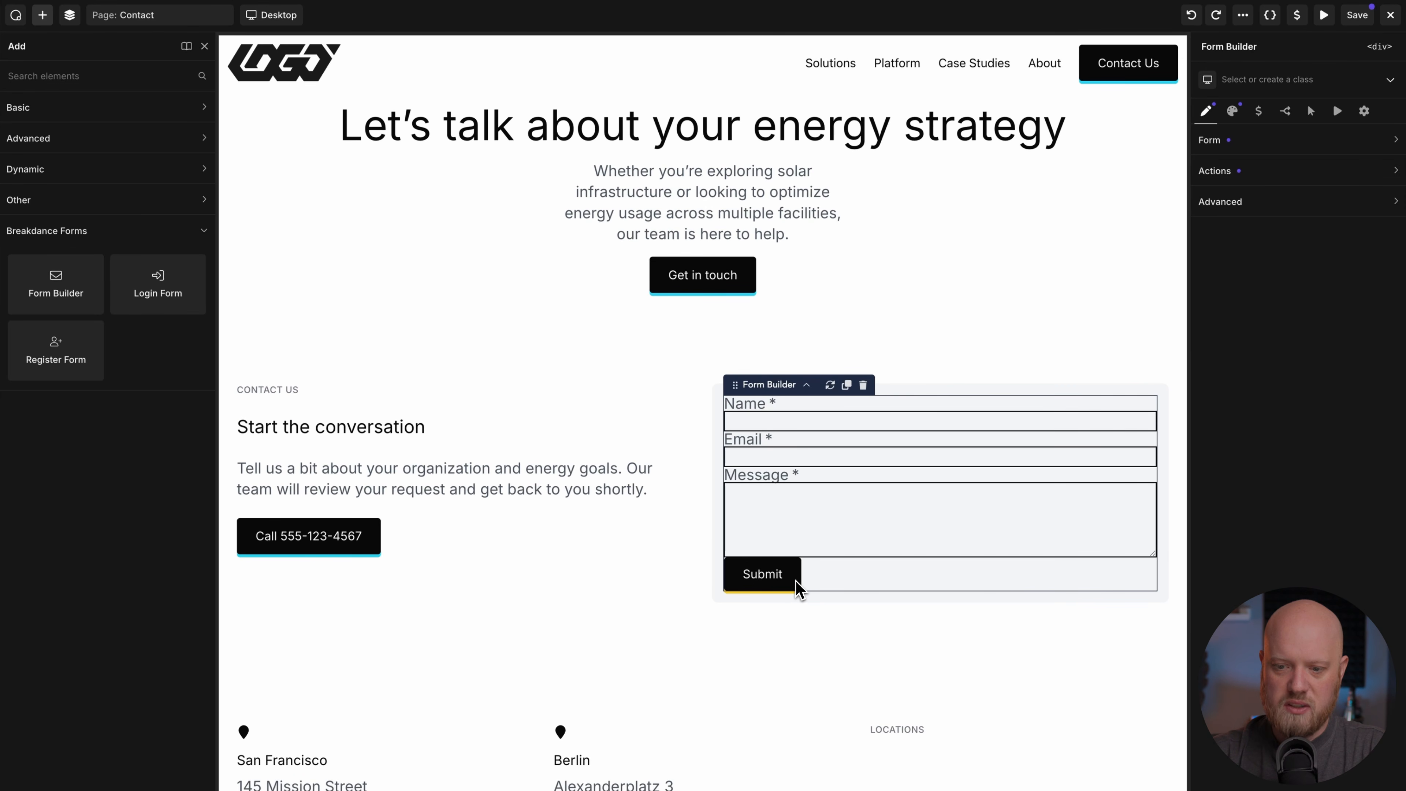
click(43, 15)
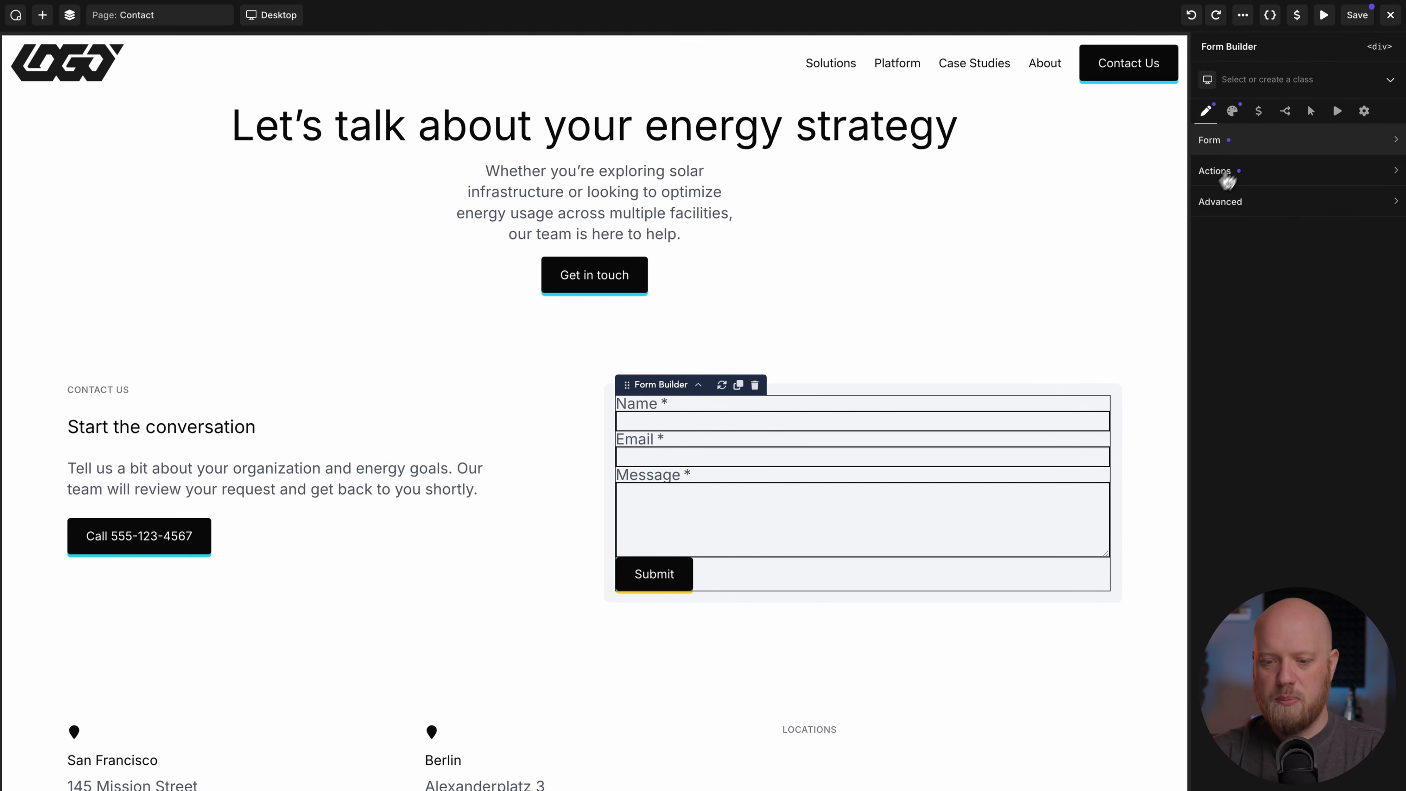
click(1263, 141)
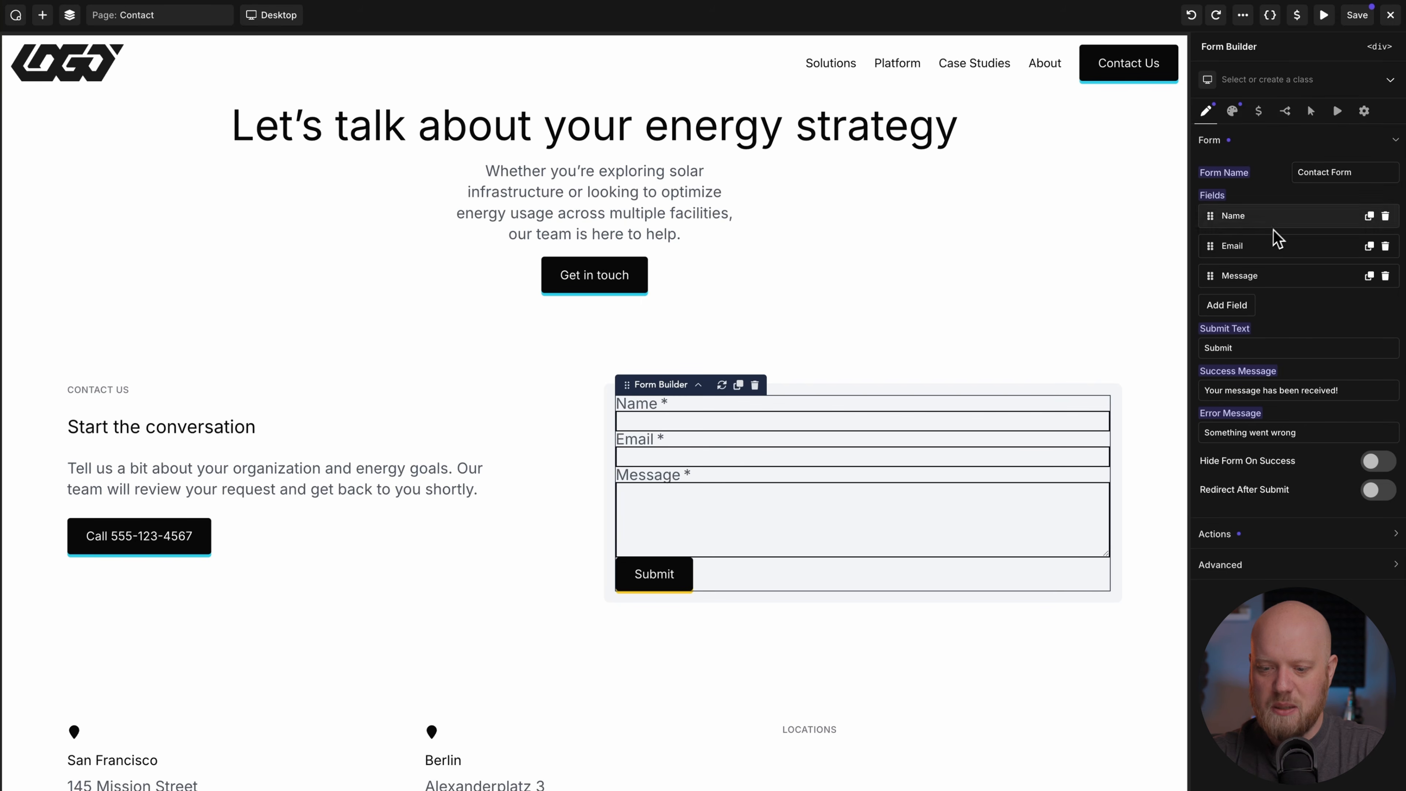
click(1264, 145)
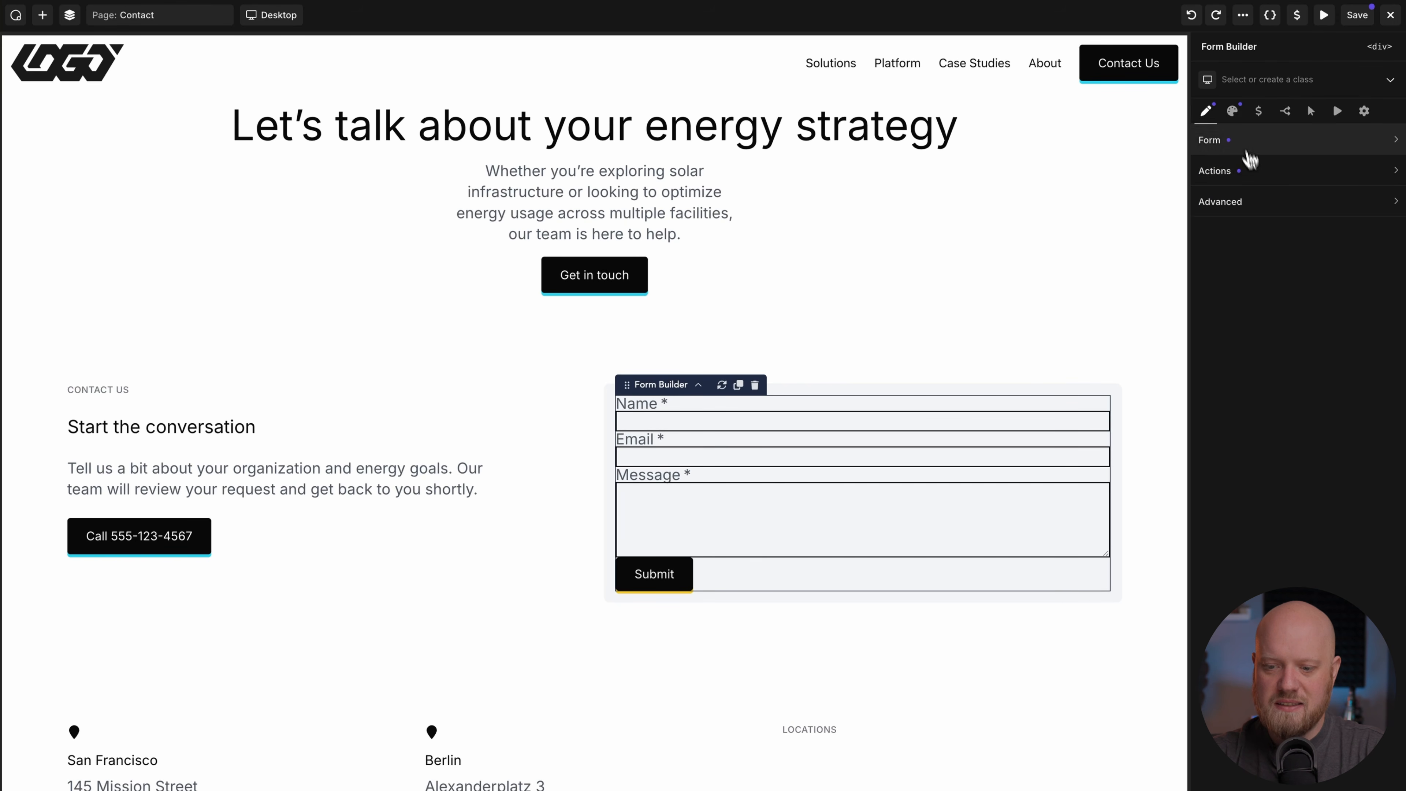
Set the contact form's spacing between fields to 32 px
click(1233, 113)
click(1264, 172)
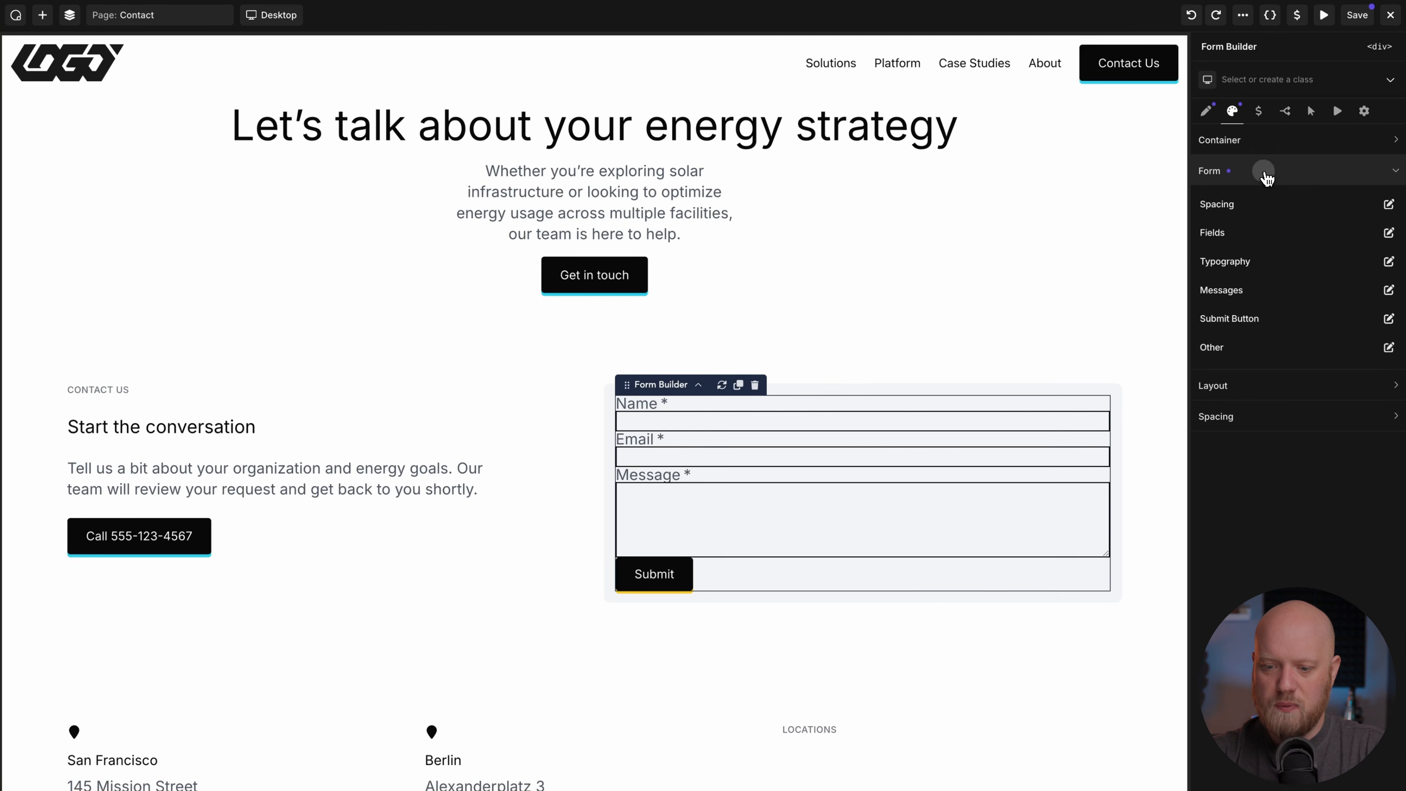
click(1389, 204)
drag(1331, 221, 1062, 150)
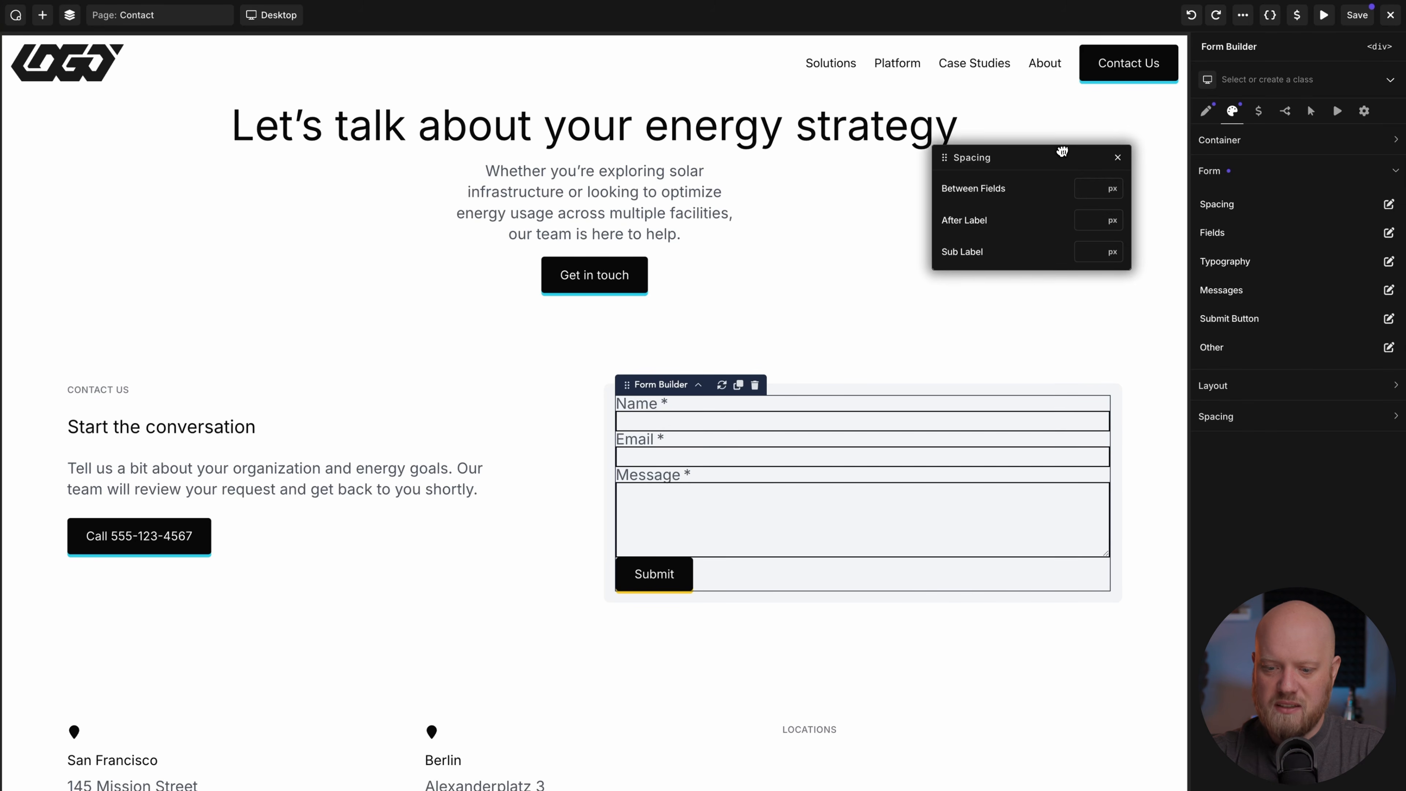
text(32)
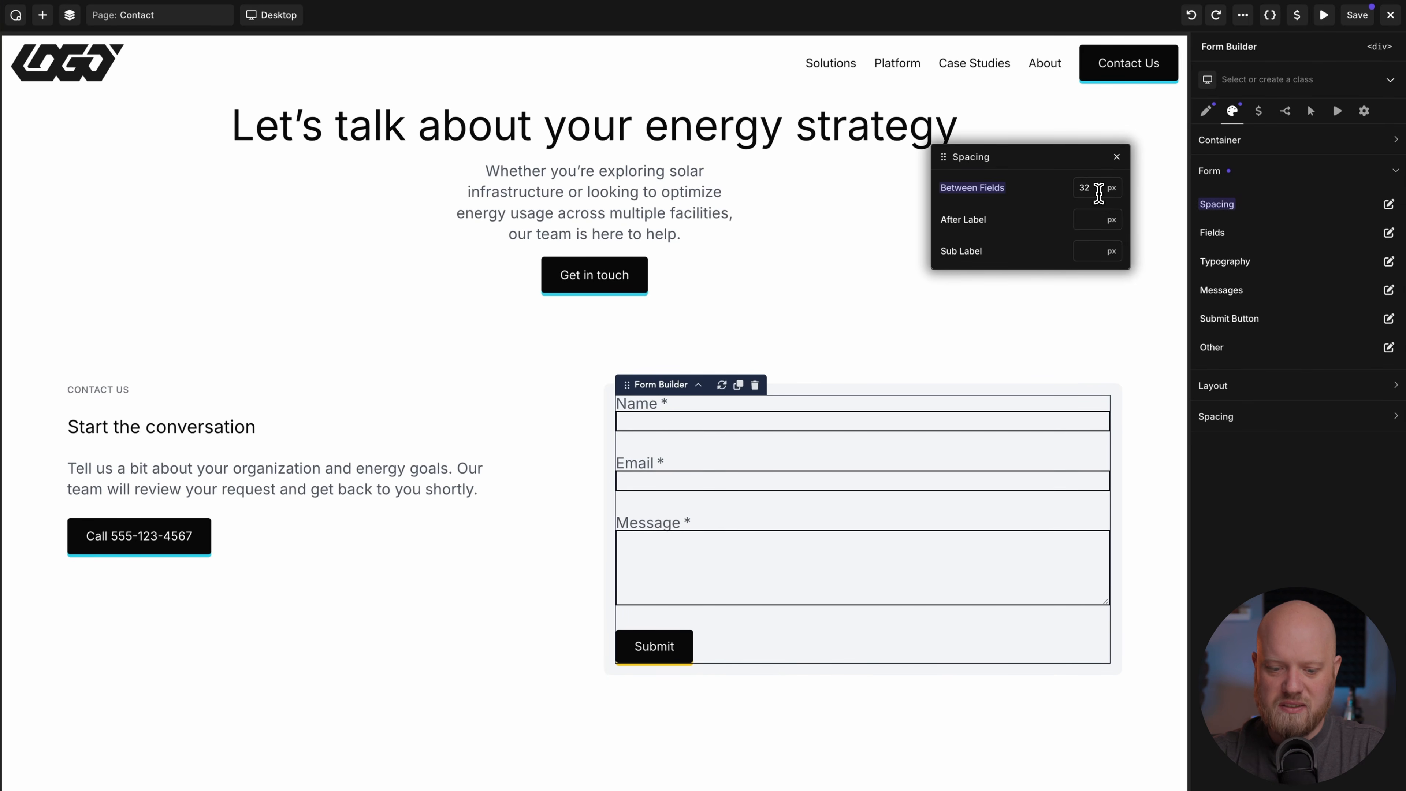
Set the contact form's after-label spacing to 8 px and give its fields 4 px radius, 1 px borders colored var(--gray-200)
click(1087, 219)
text(8)
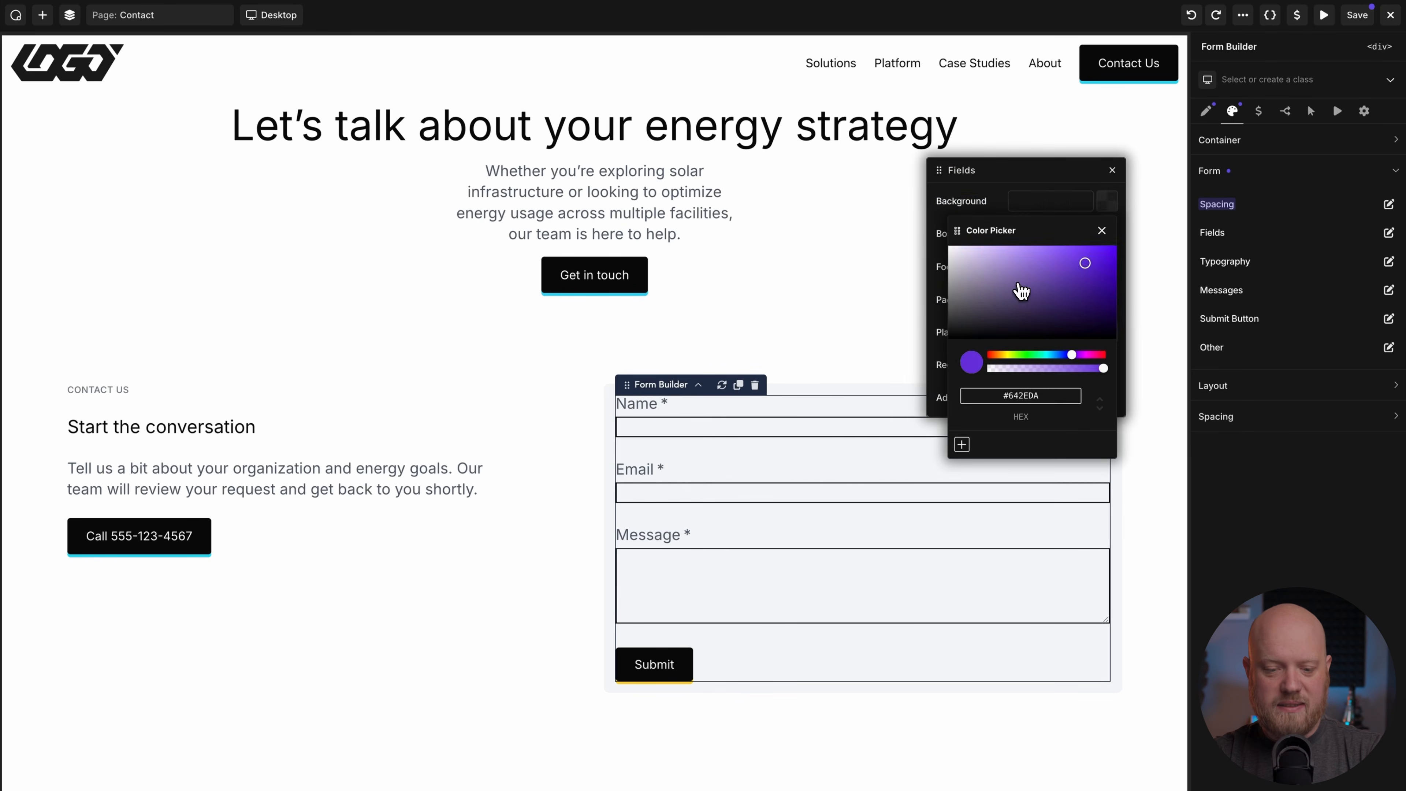
click(1297, 15)
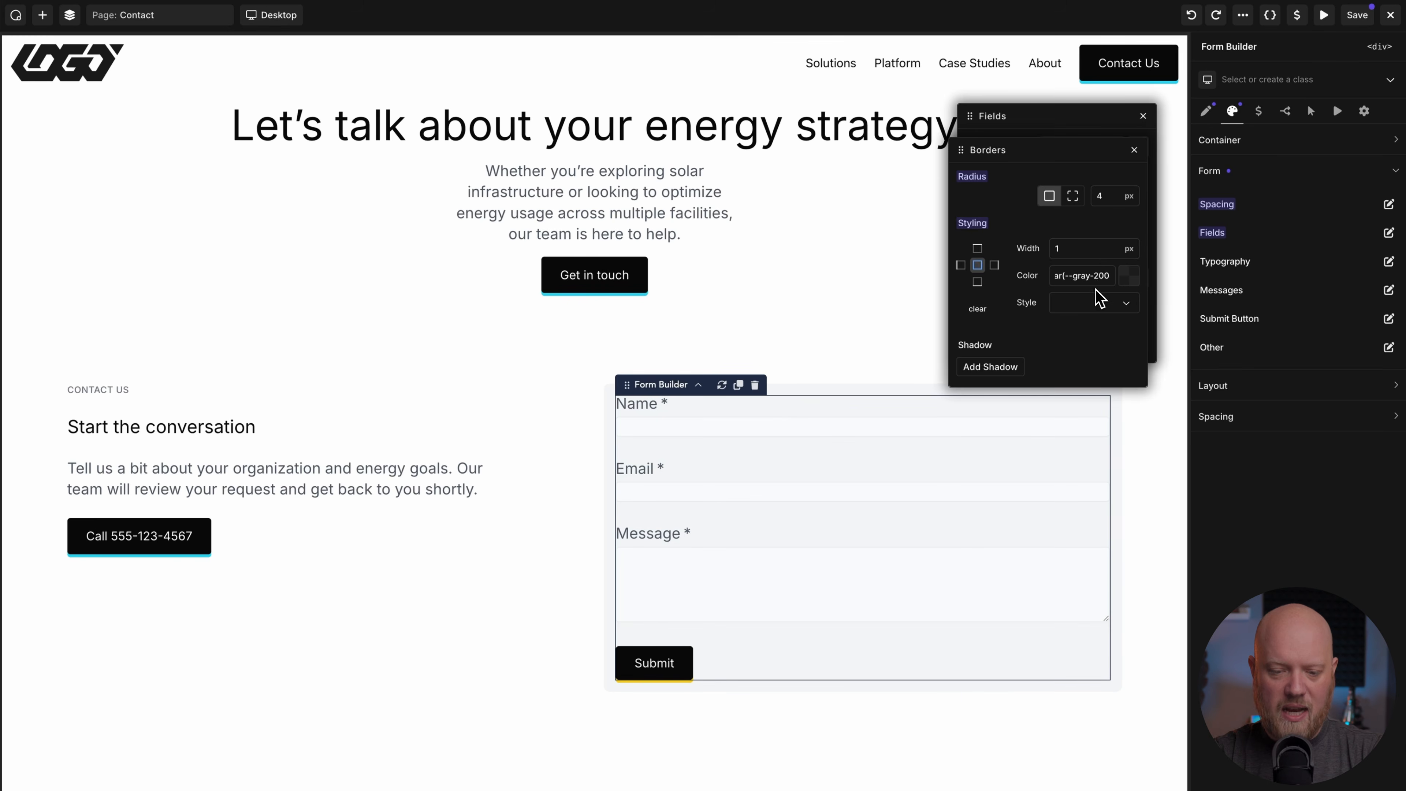
key(Escape)
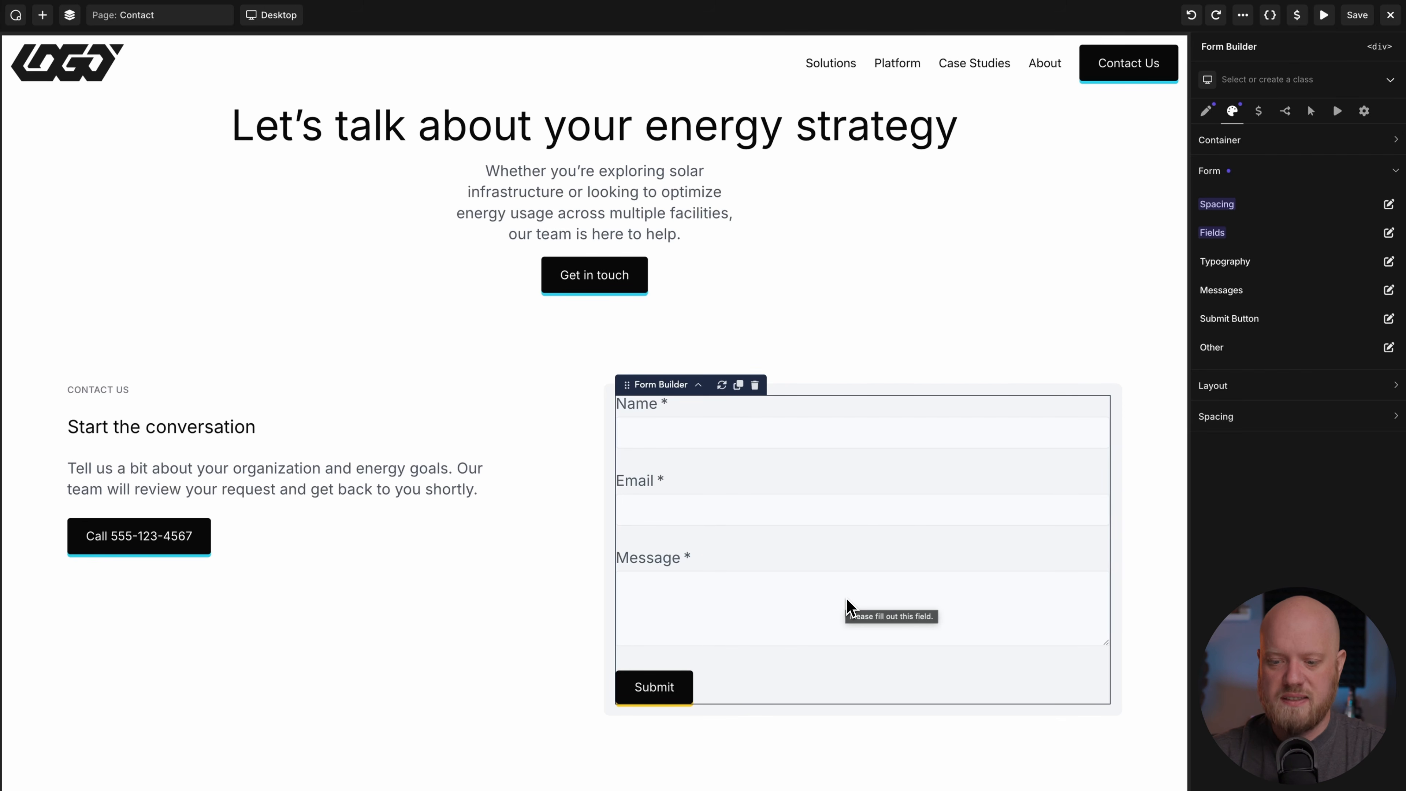
In the custom CSS of the .form-builder-1 selector, change the submit button's box-shadow color to var(--cyan-400)
click(1269, 15)
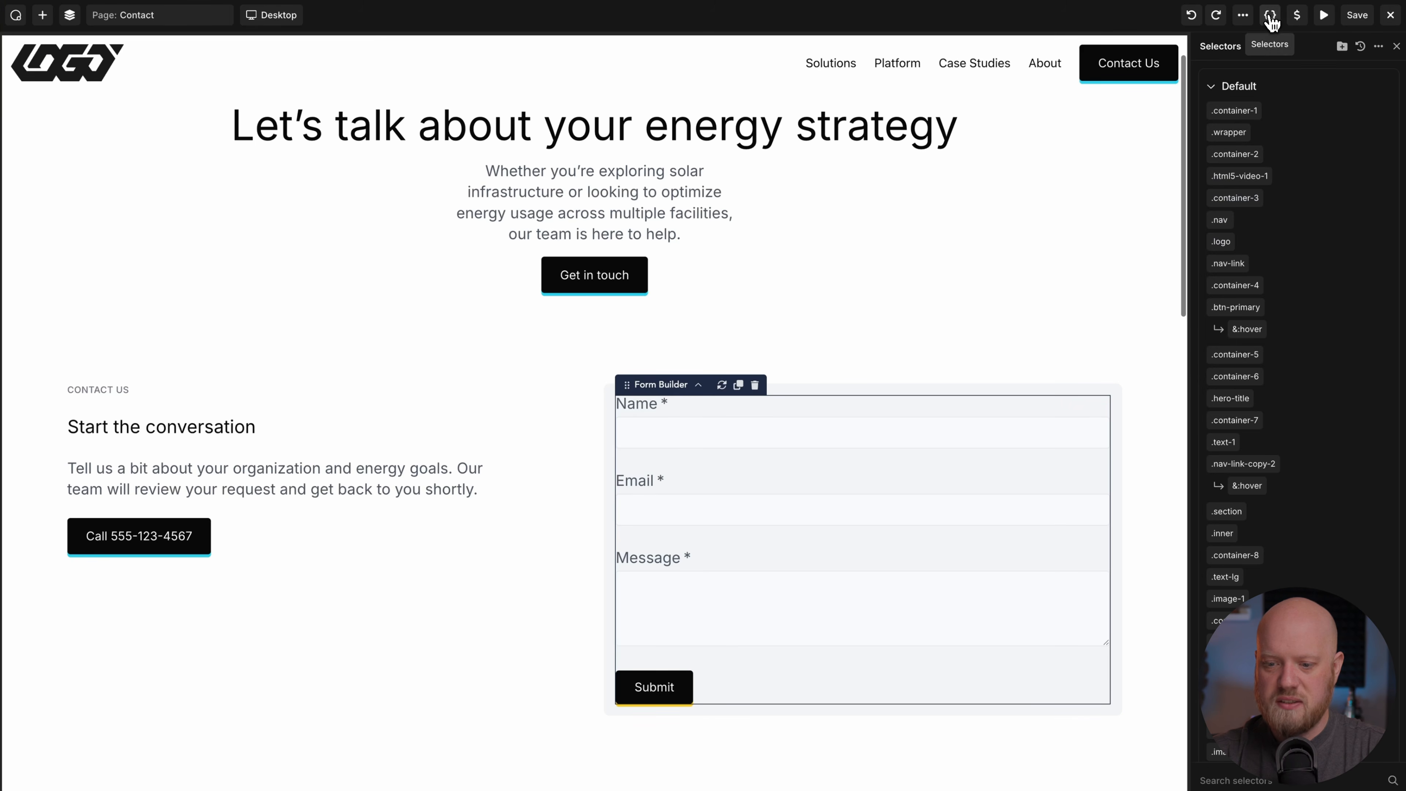
scroll(1306, 326, down, 6)
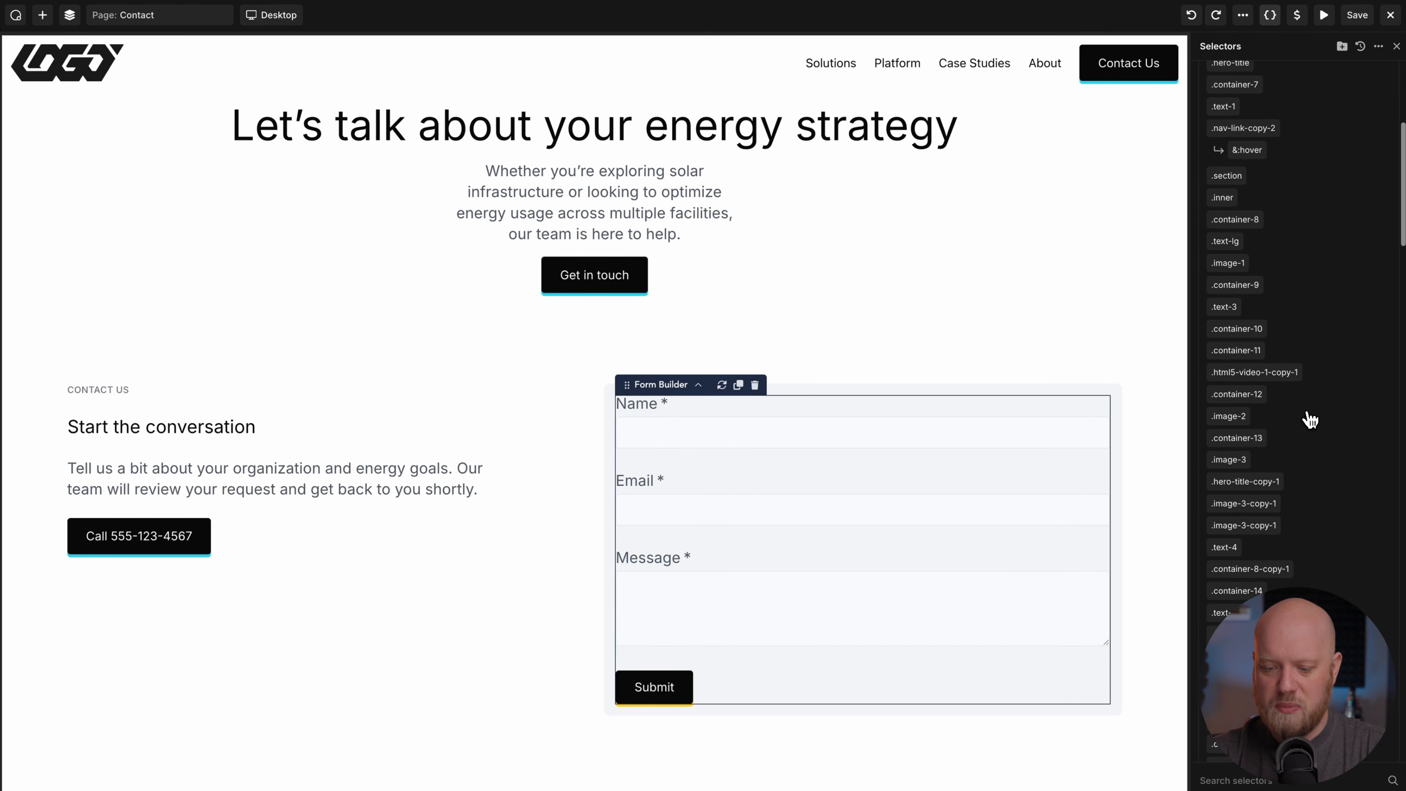
click(1293, 787)
text(form)
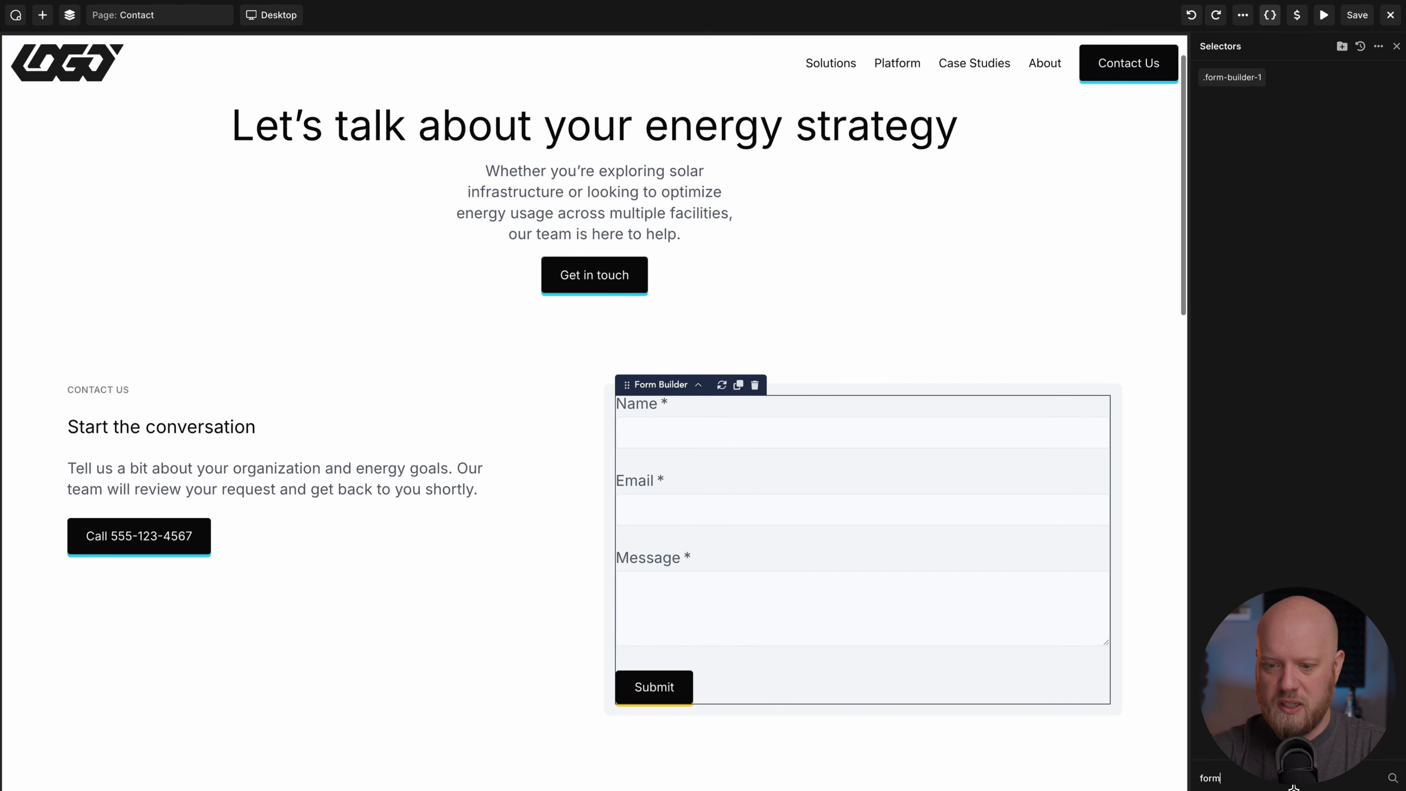
click(1233, 81)
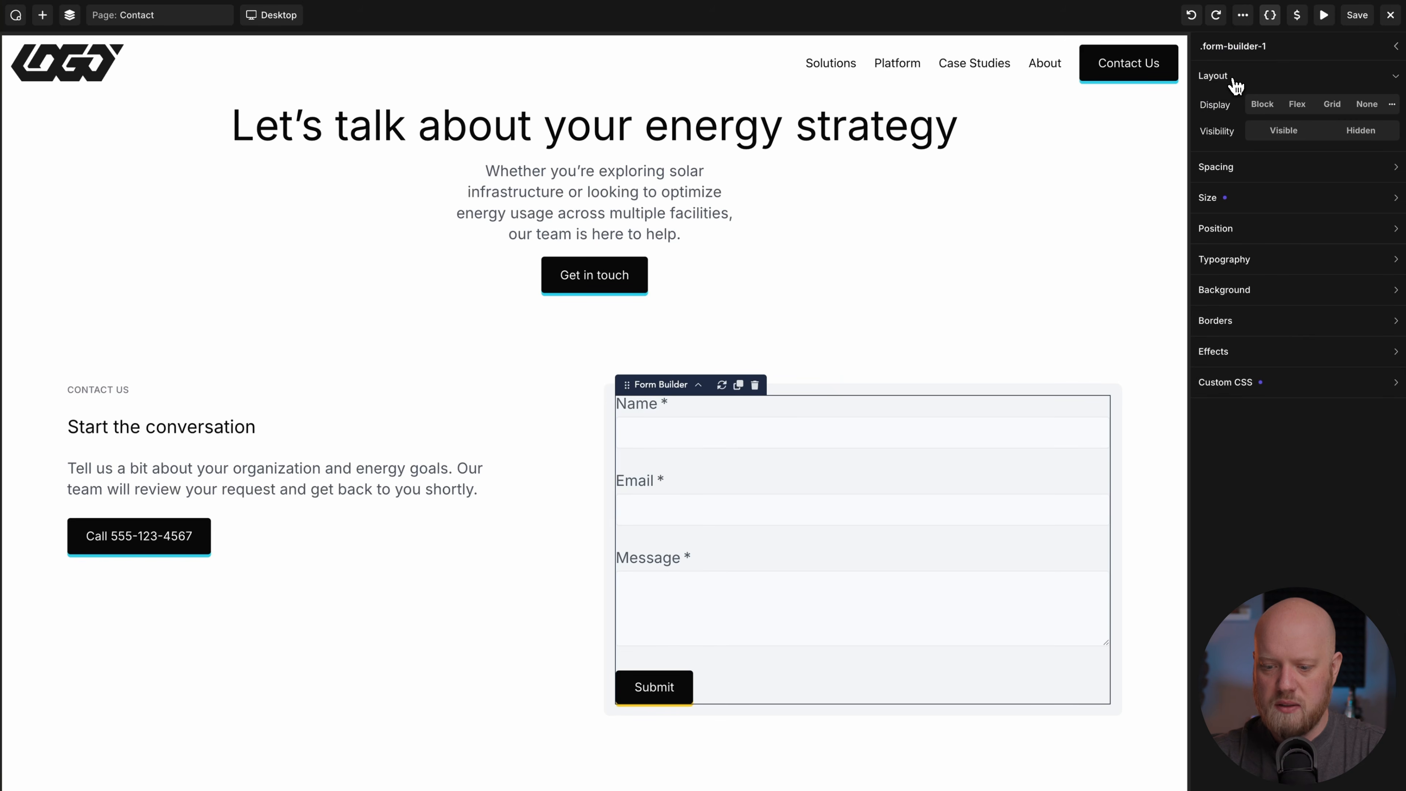
click(1304, 387)
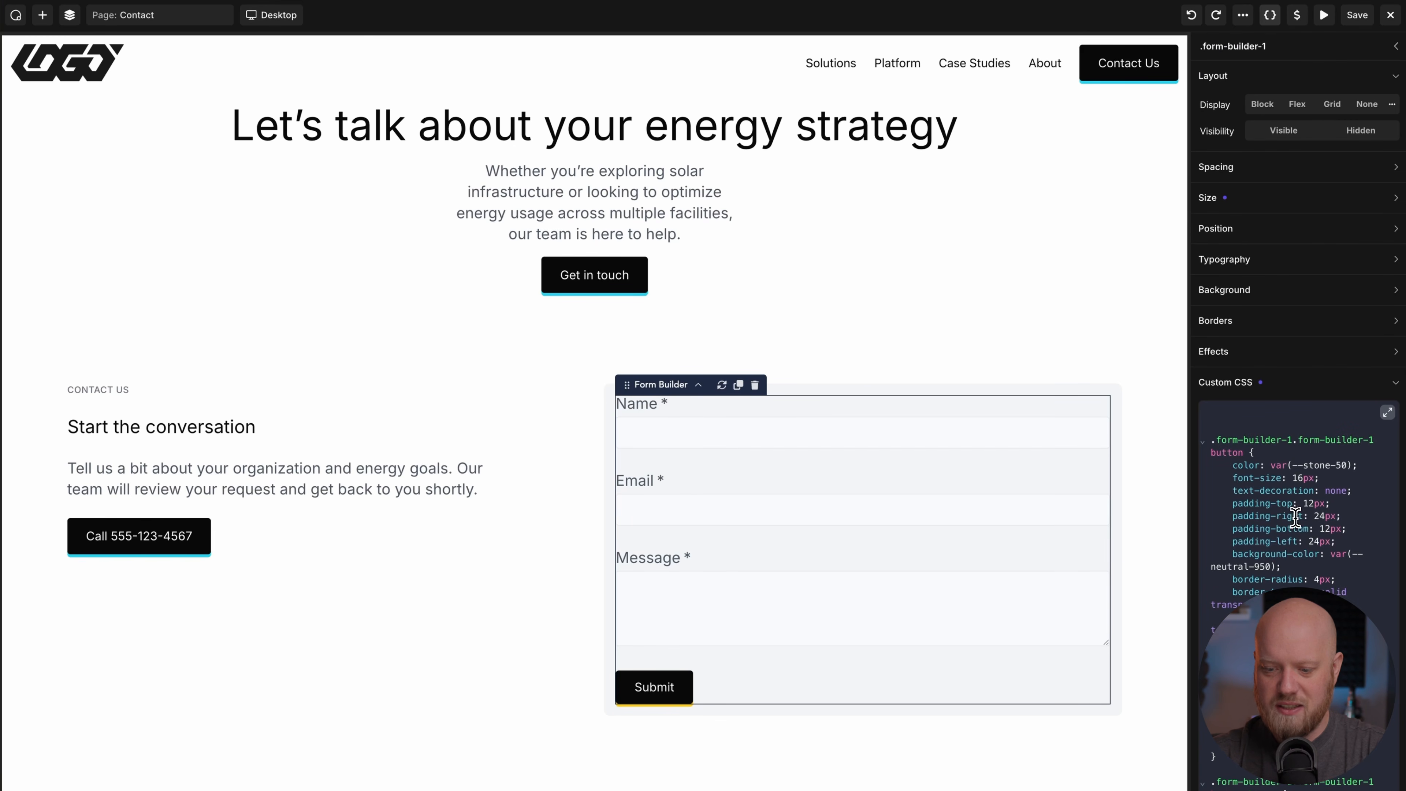
scroll(1271, 470, down, 3)
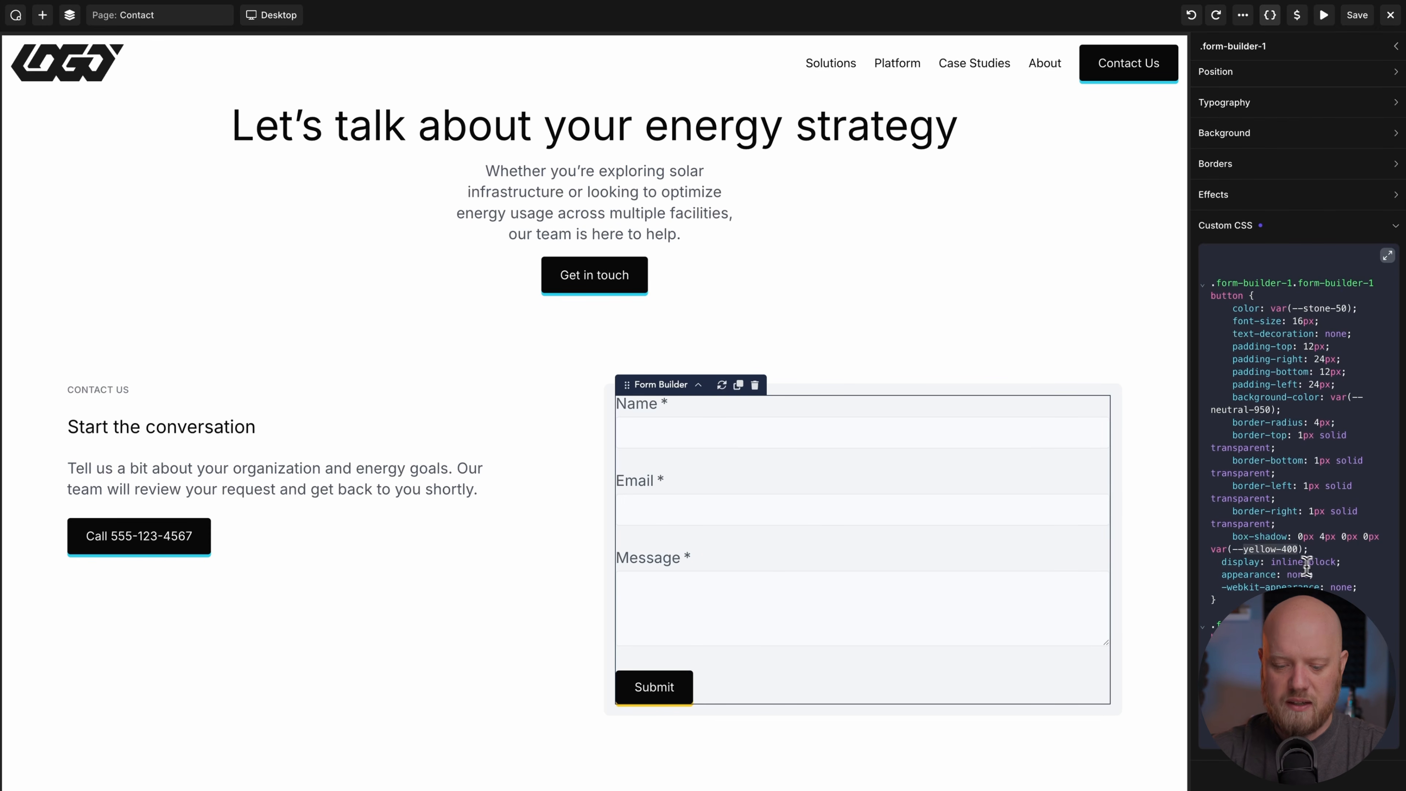
text(cyan)
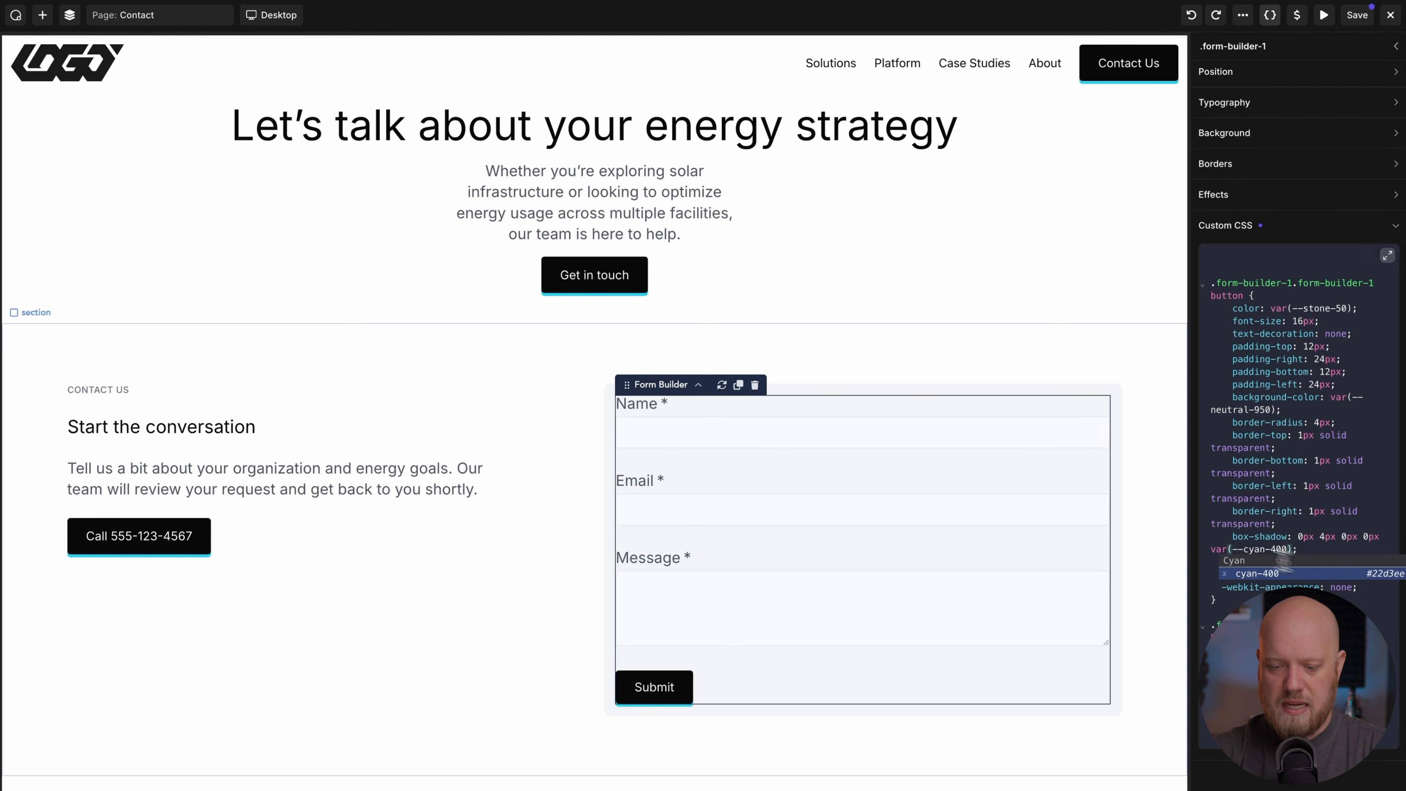
click(493, 605)
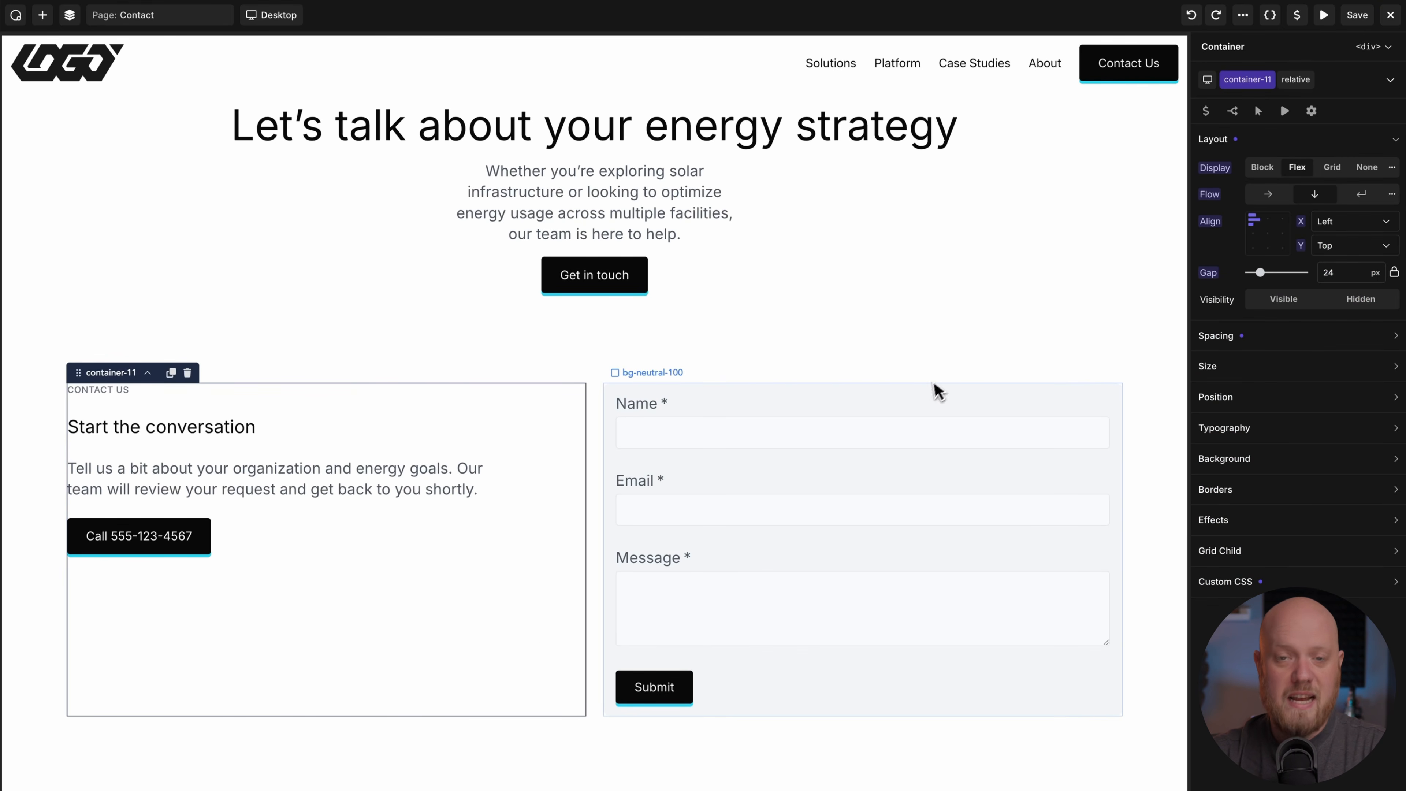
Exit the Contact page builder to the frontend and review the rebranded home page from the hero down through the Problem section
click(1390, 15)
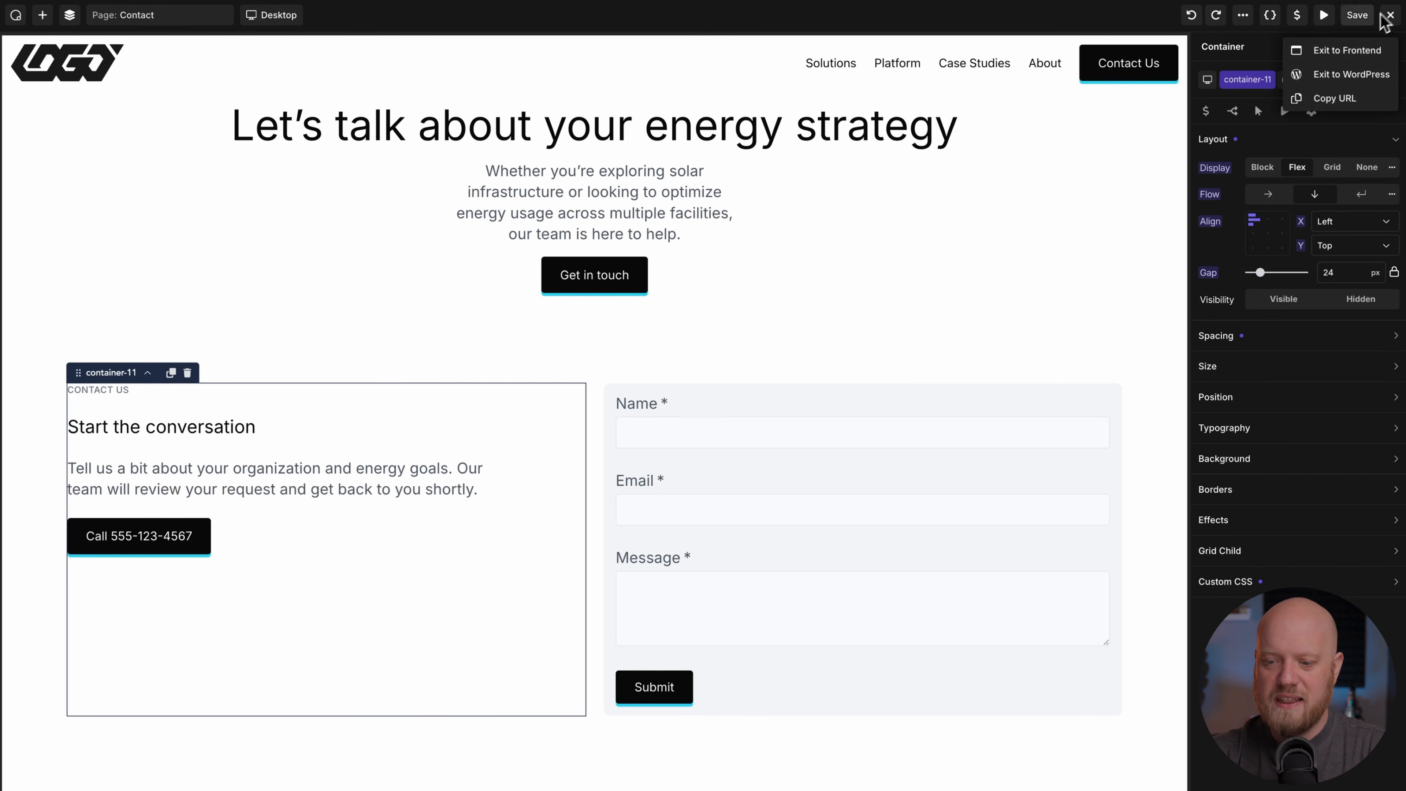
click(1346, 51)
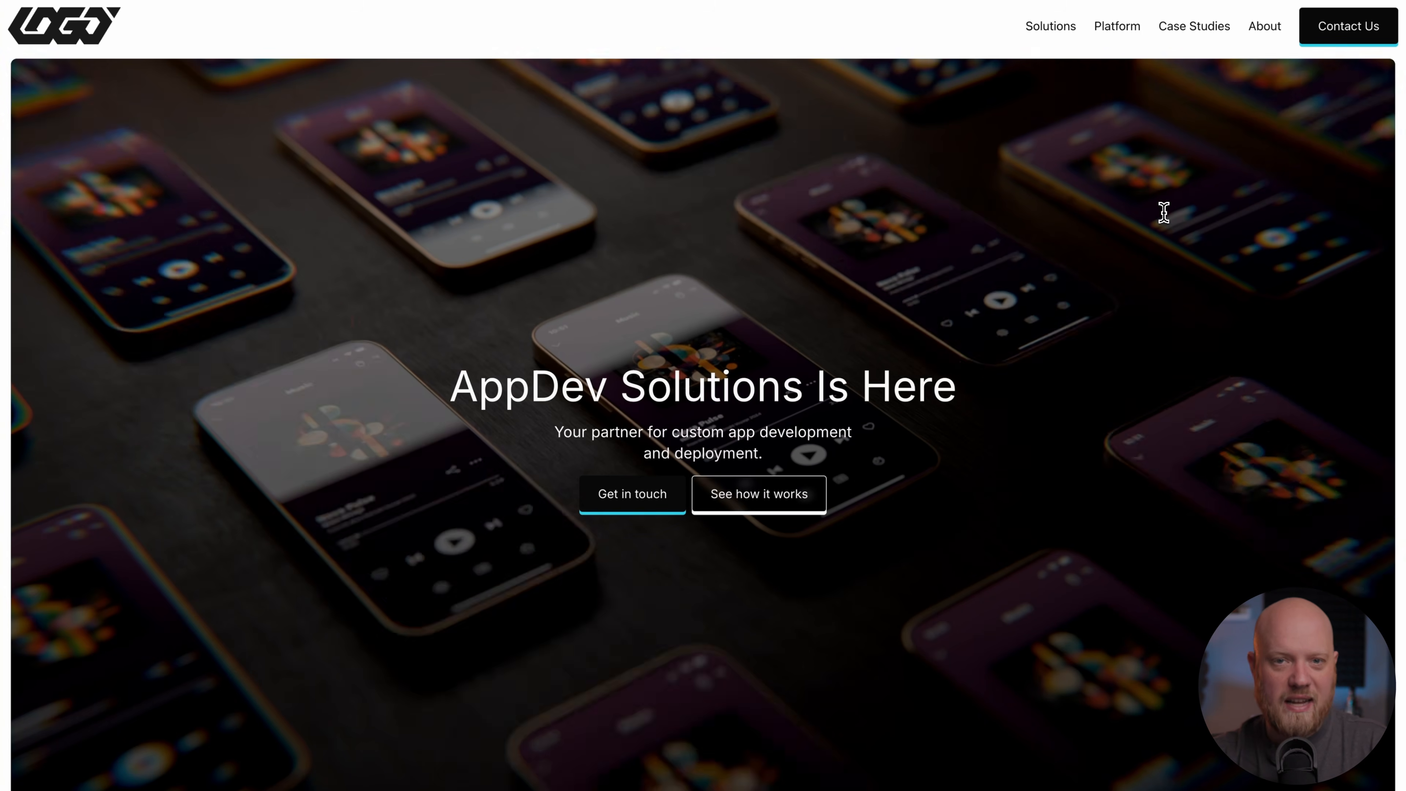
scroll(1164, 212, down, 6)
scroll(1163, 212, down, 10)
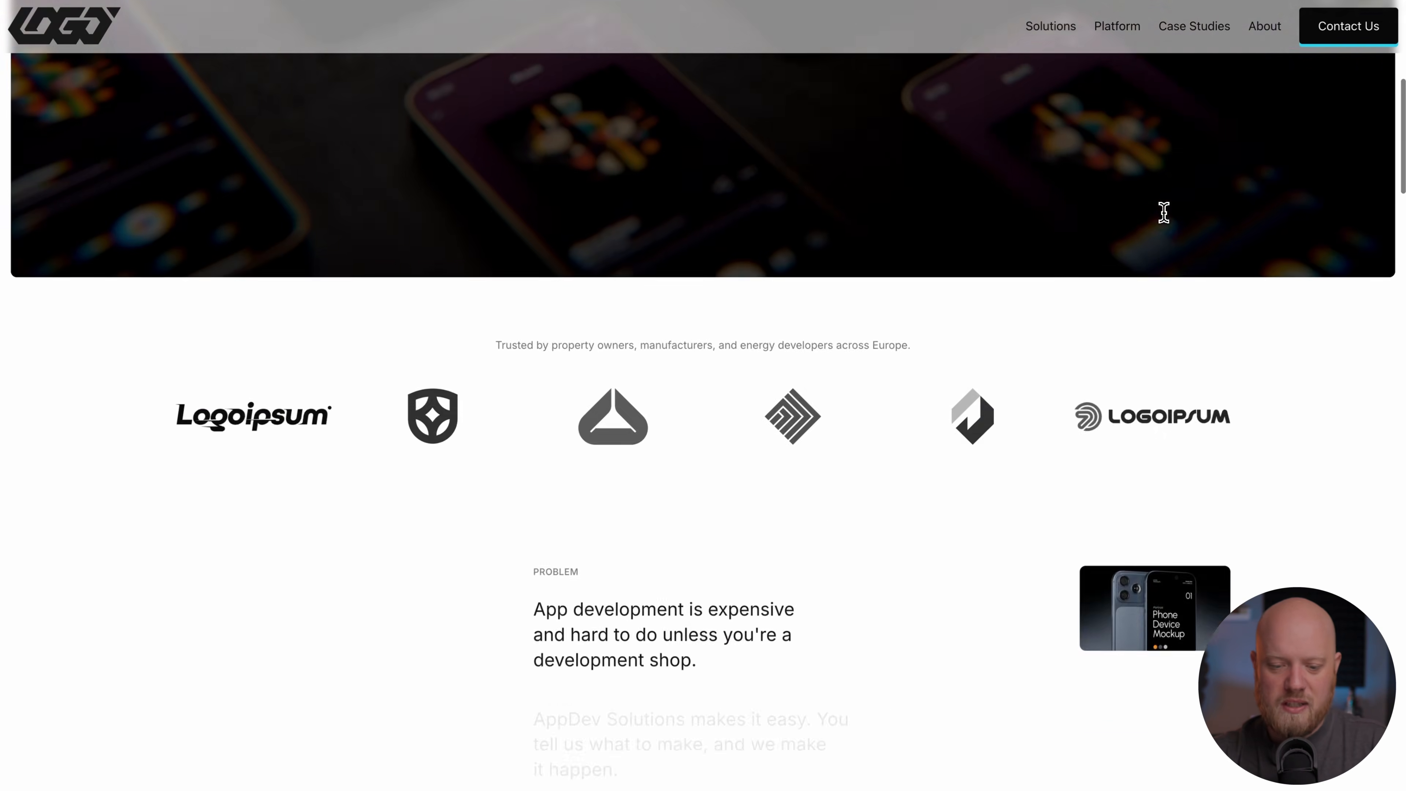